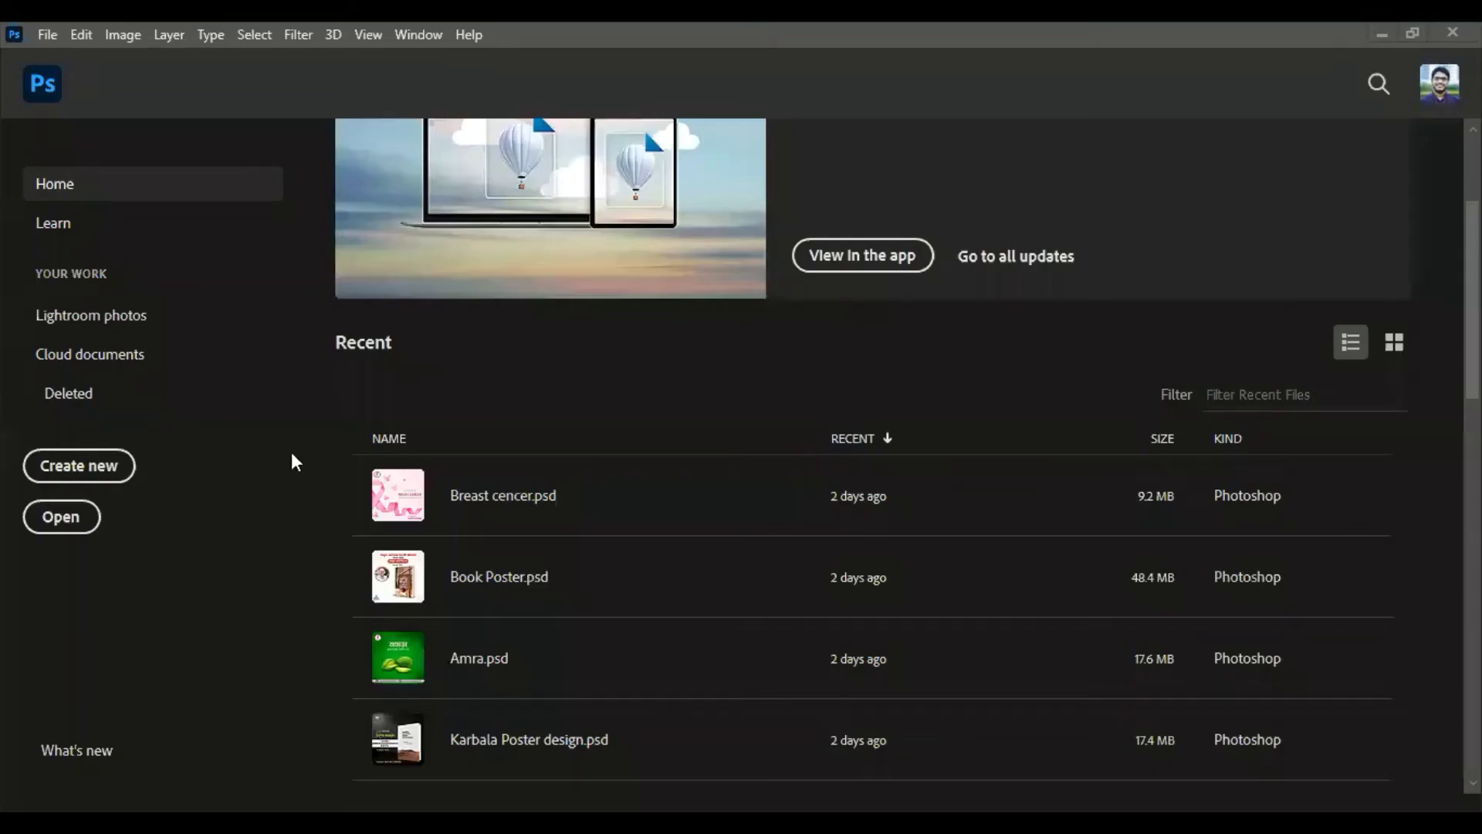
- Create a new 2000 × 2000 px square document at 300 ppi
click(89, 470)
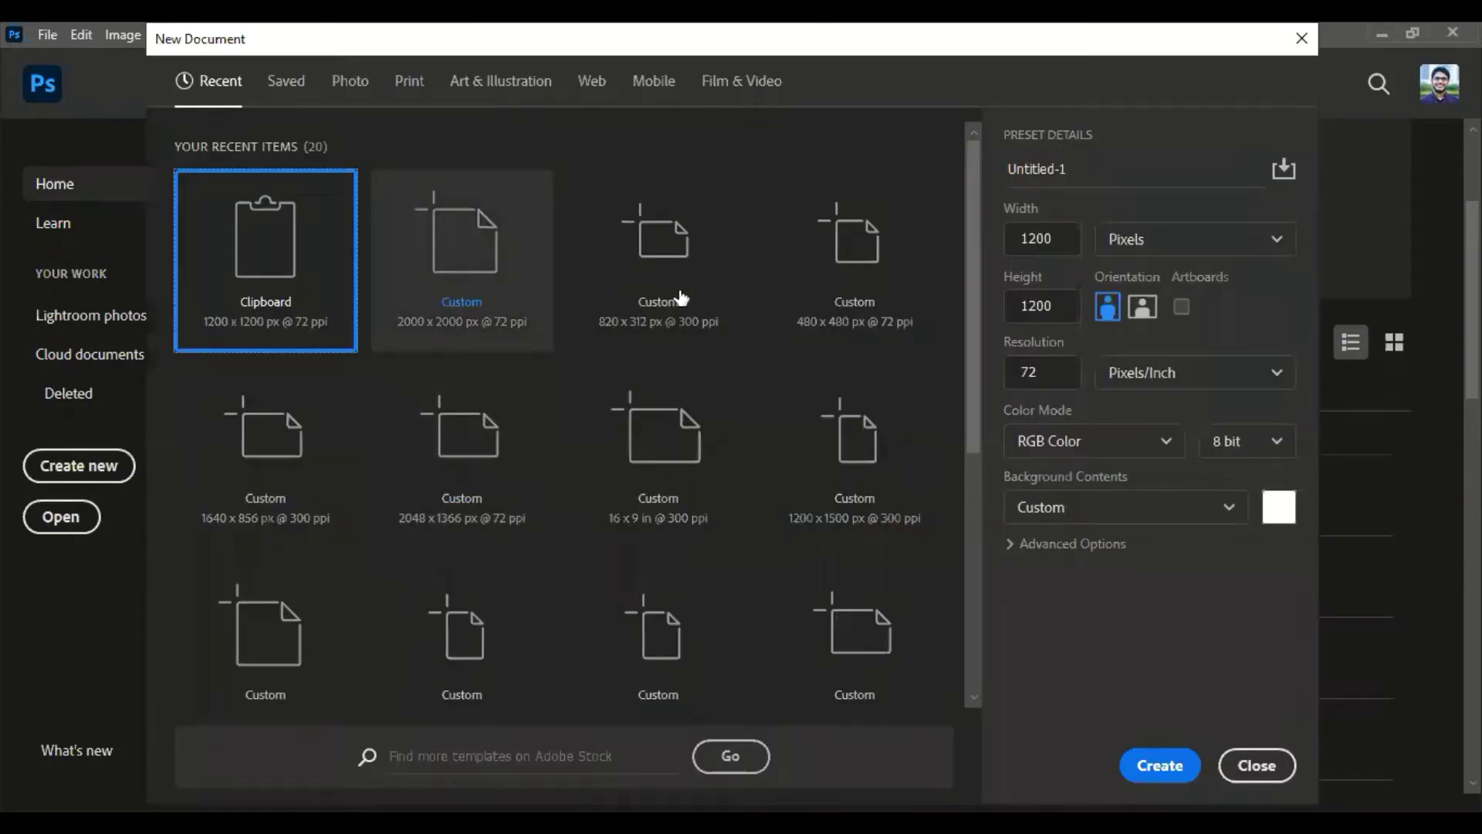
click(464, 304)
double_click(1053, 374)
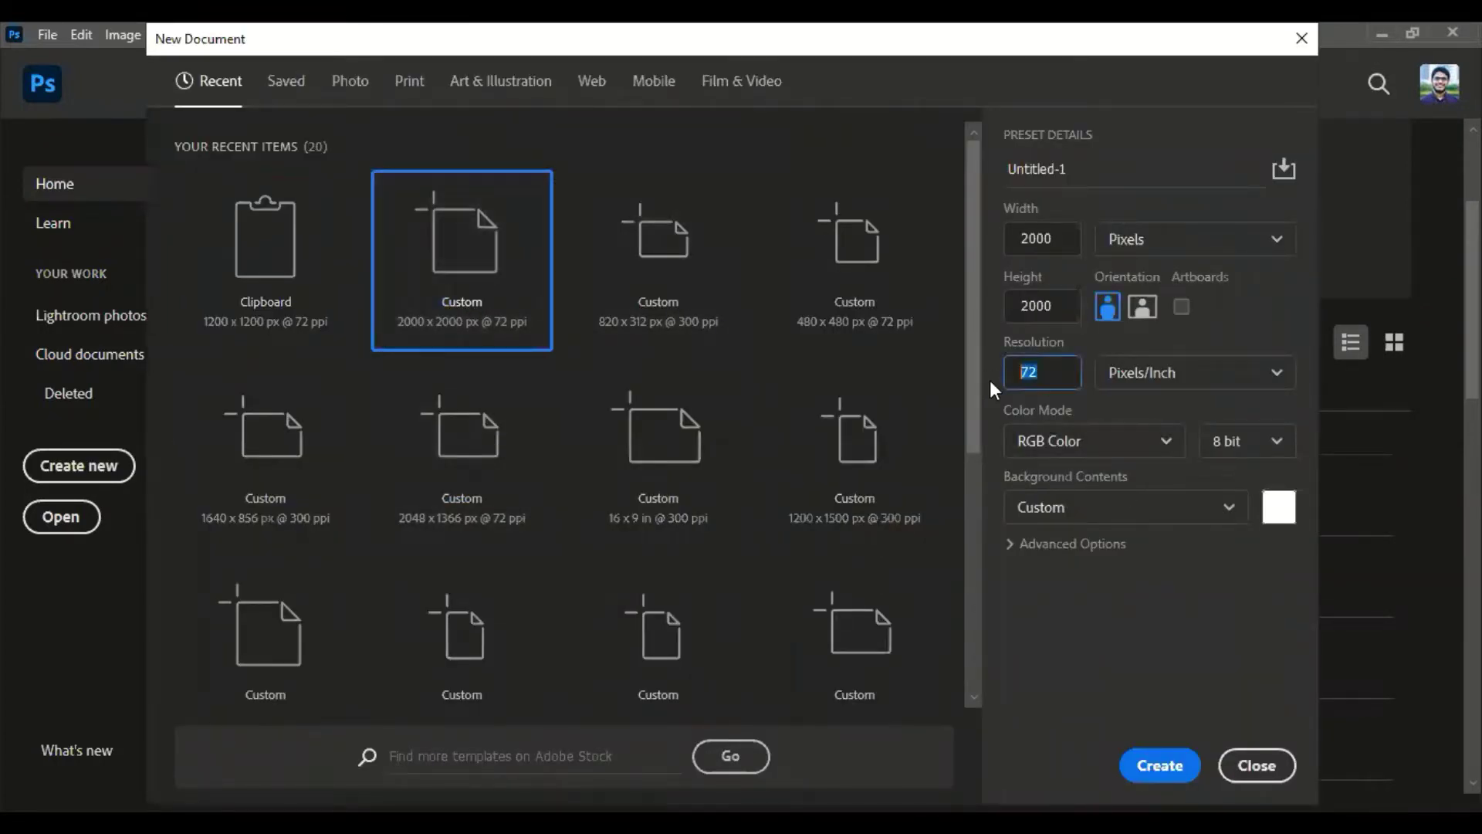
text(300)
key(Return)
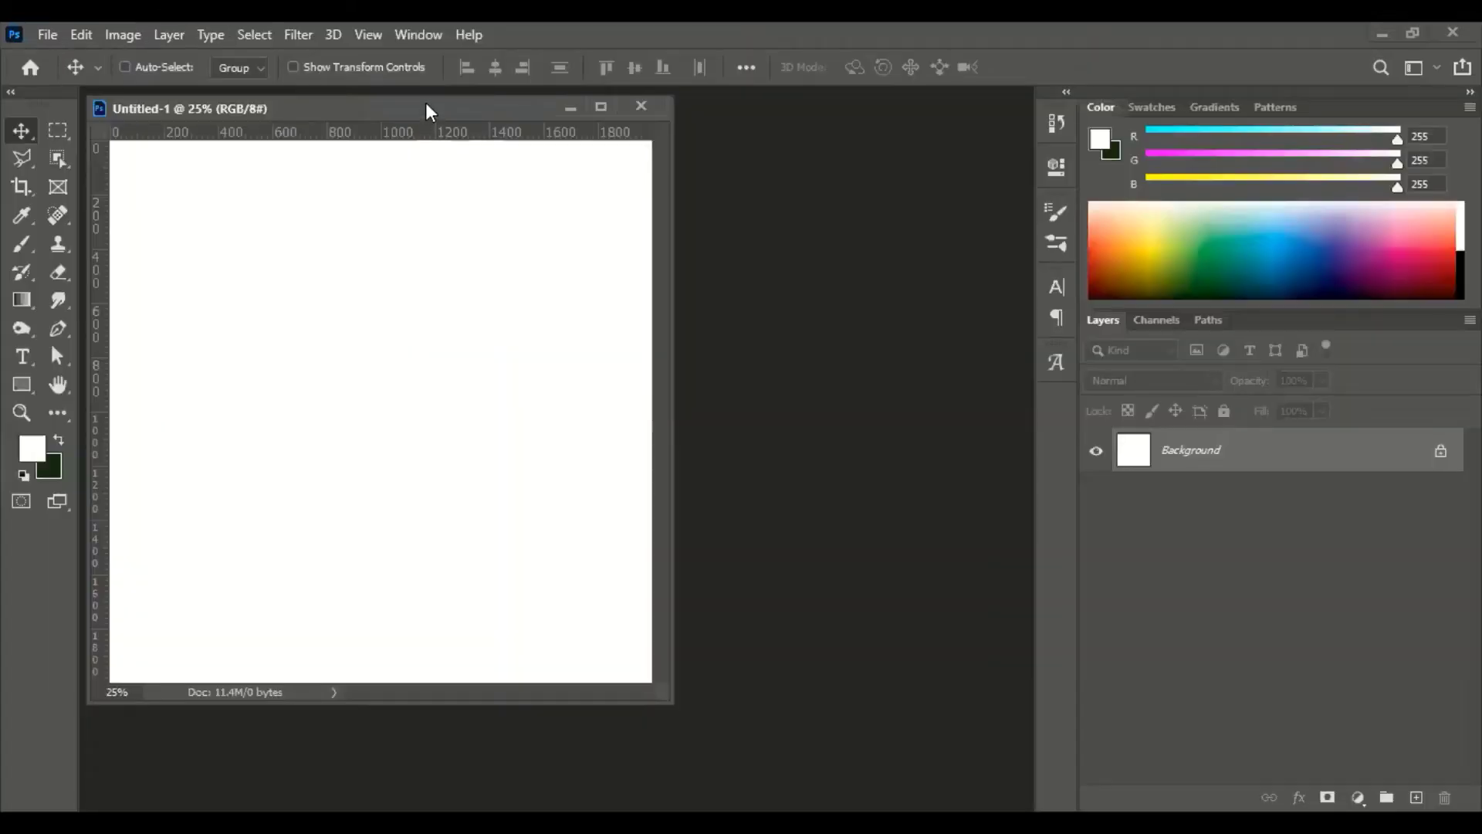
drag(523, 107, 523, 91)
click(1441, 450)
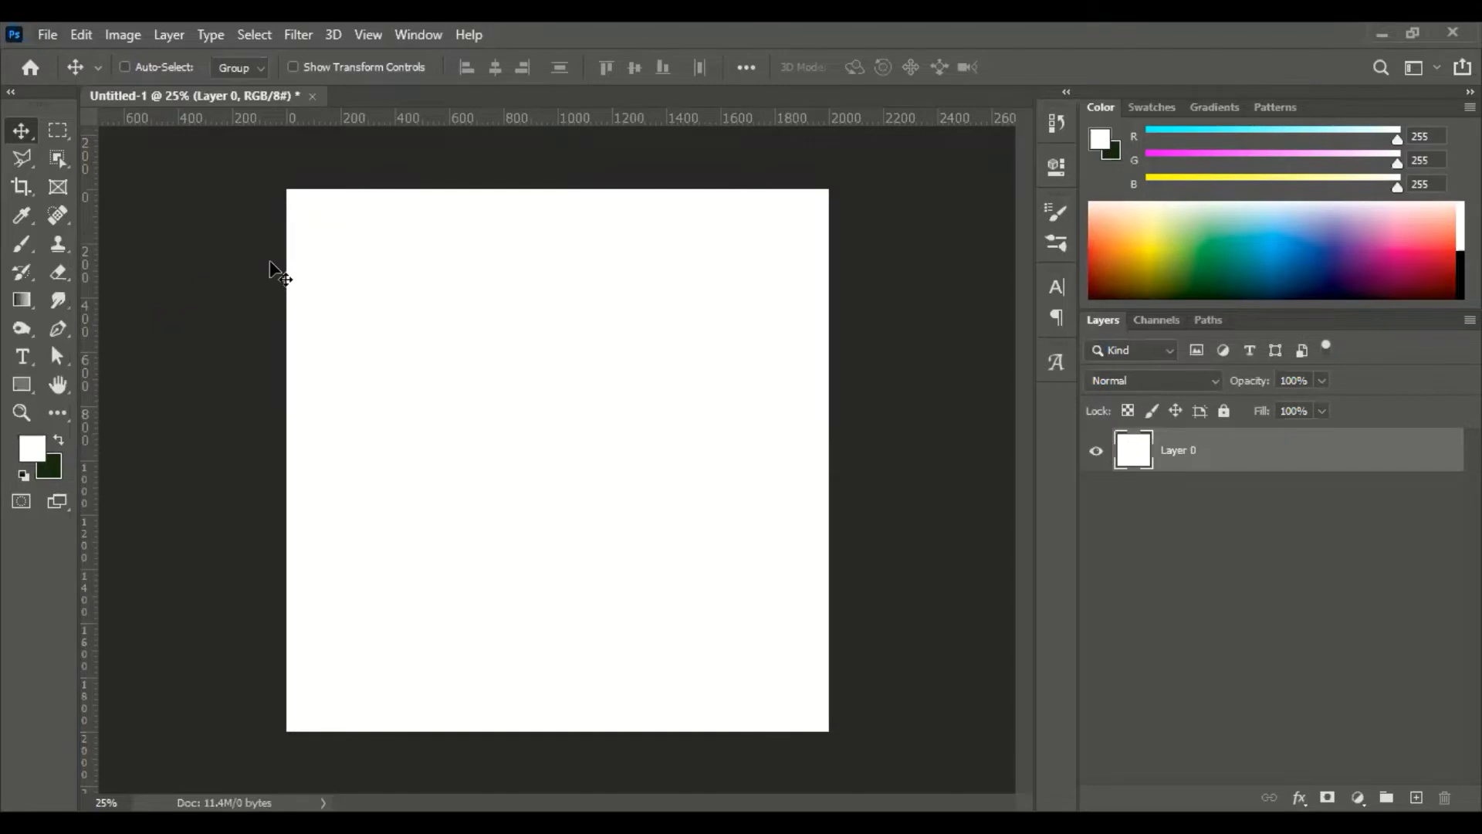
click(47, 34)
click(121, 466)
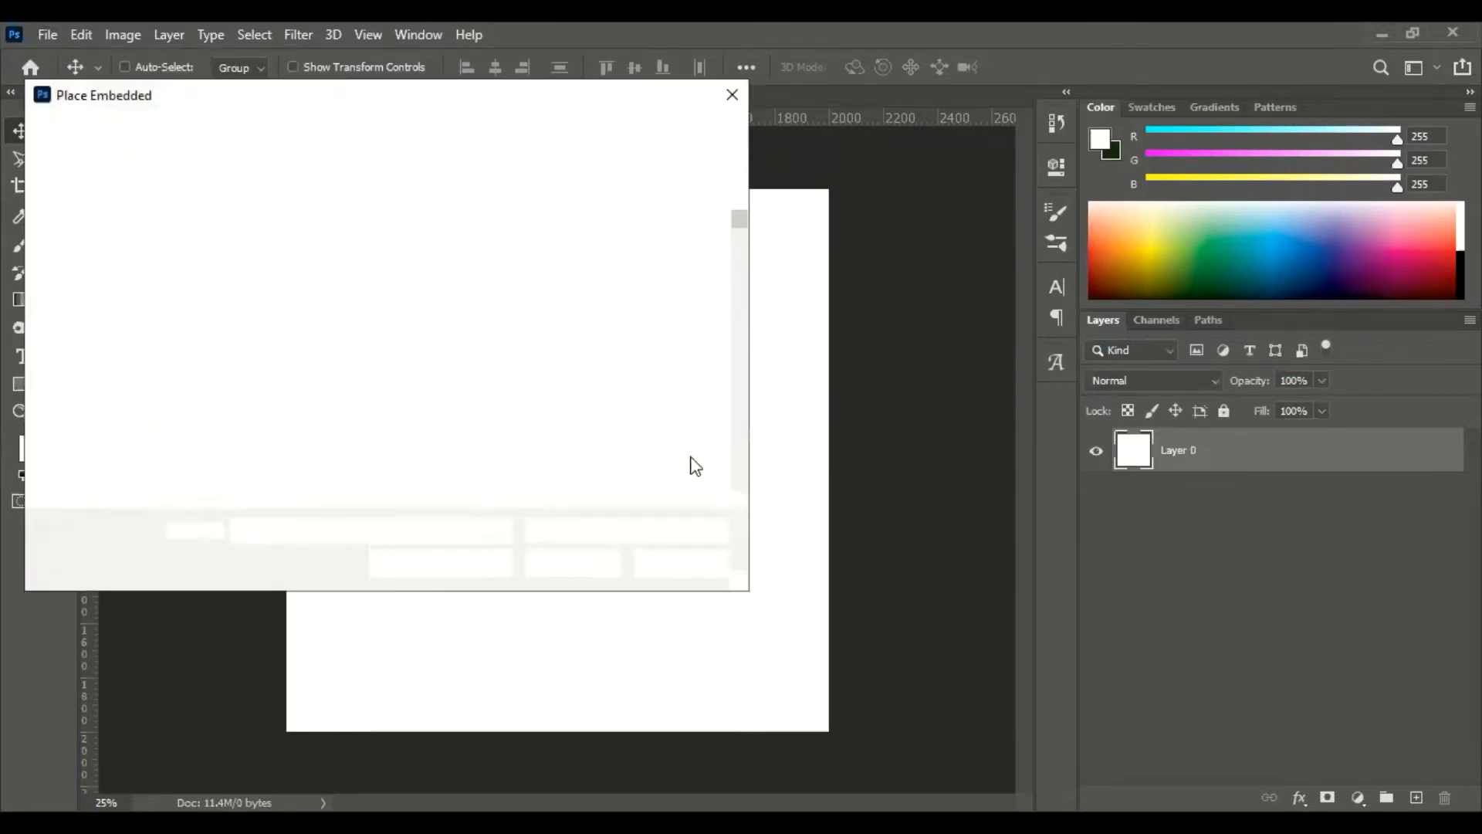
click(140, 263)
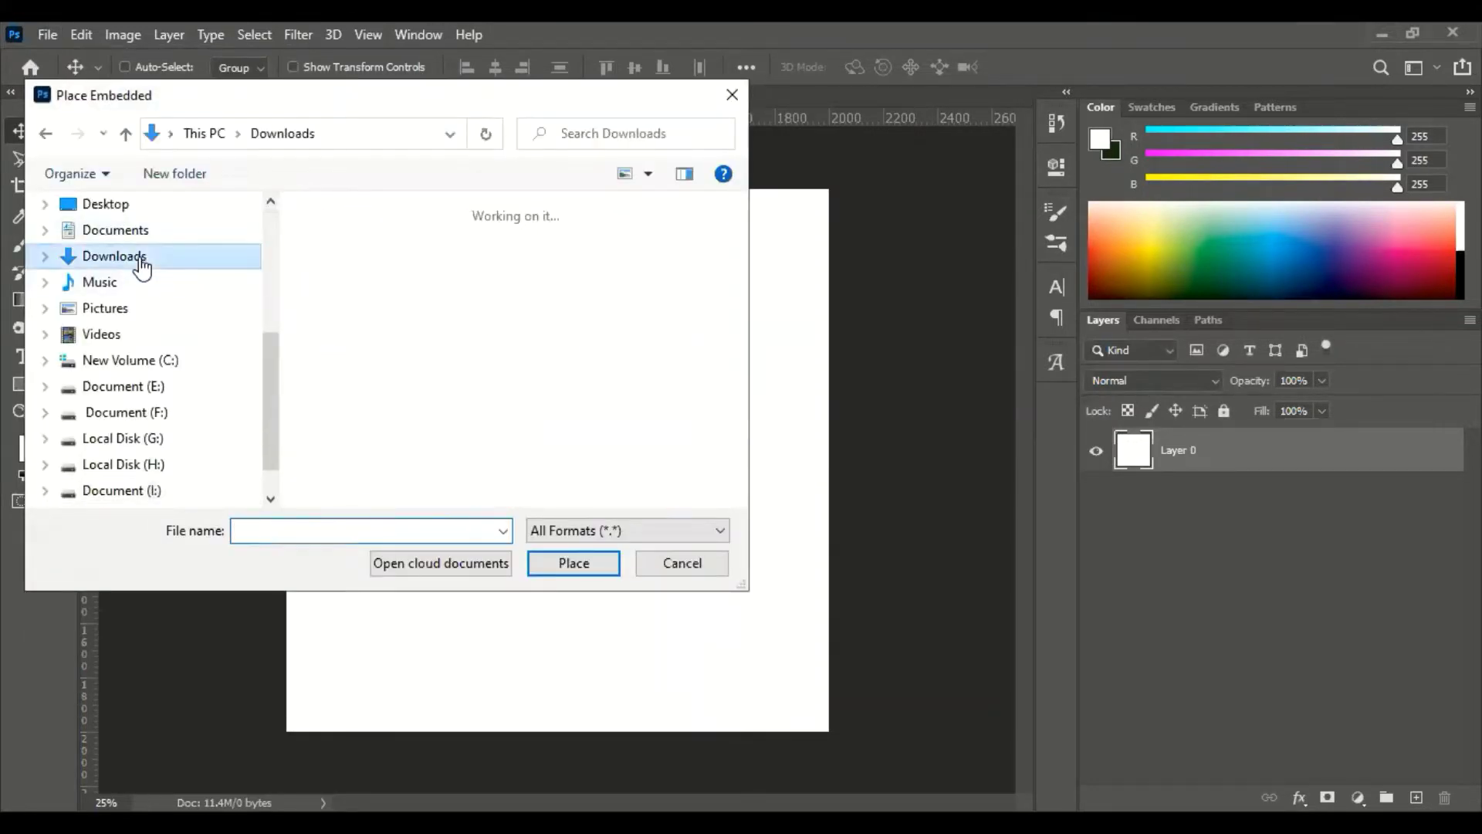
scroll(674, 440, down, 1)
click(665, 438)
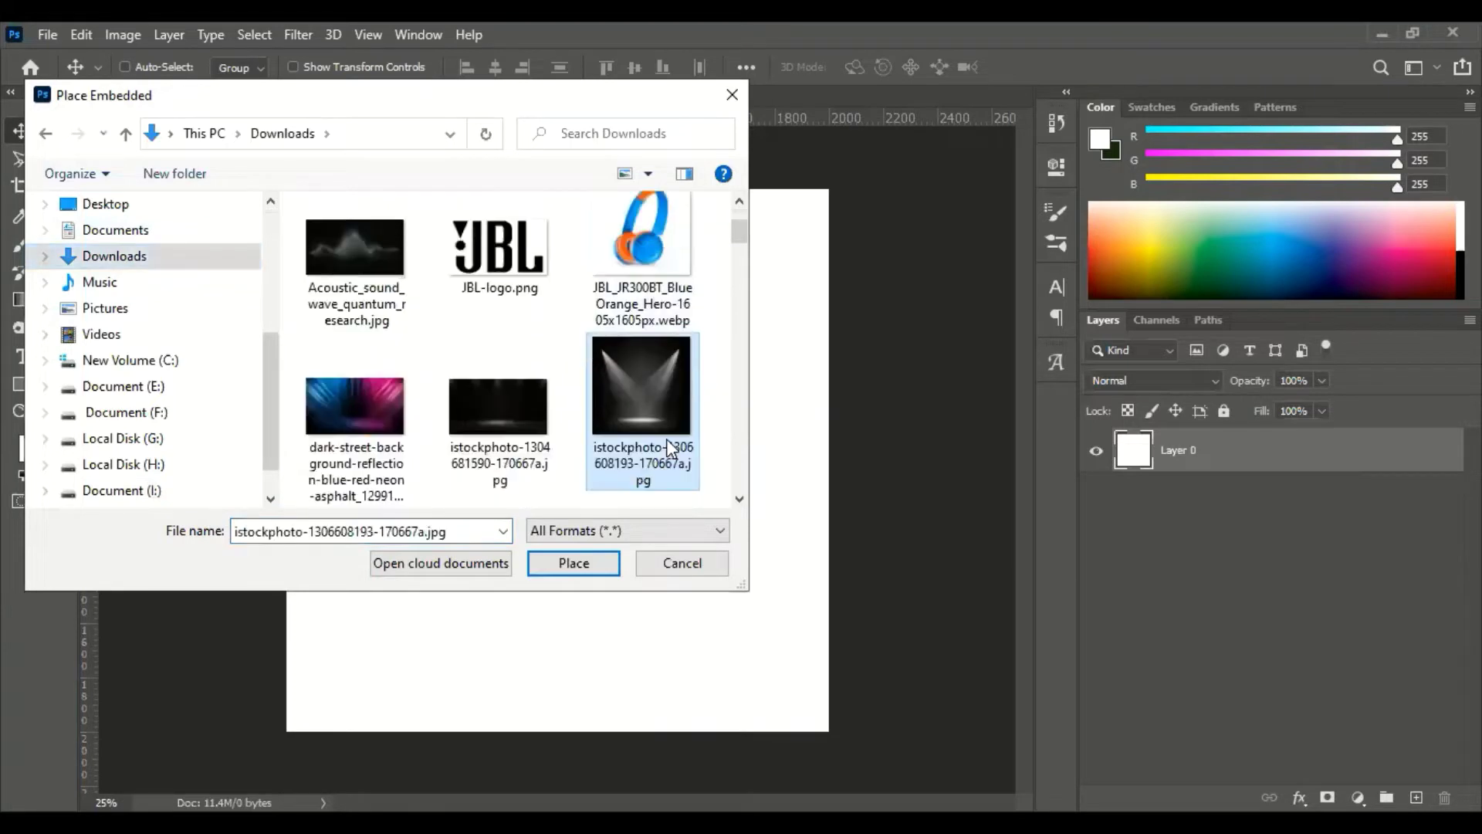
click(508, 411)
click(576, 563)
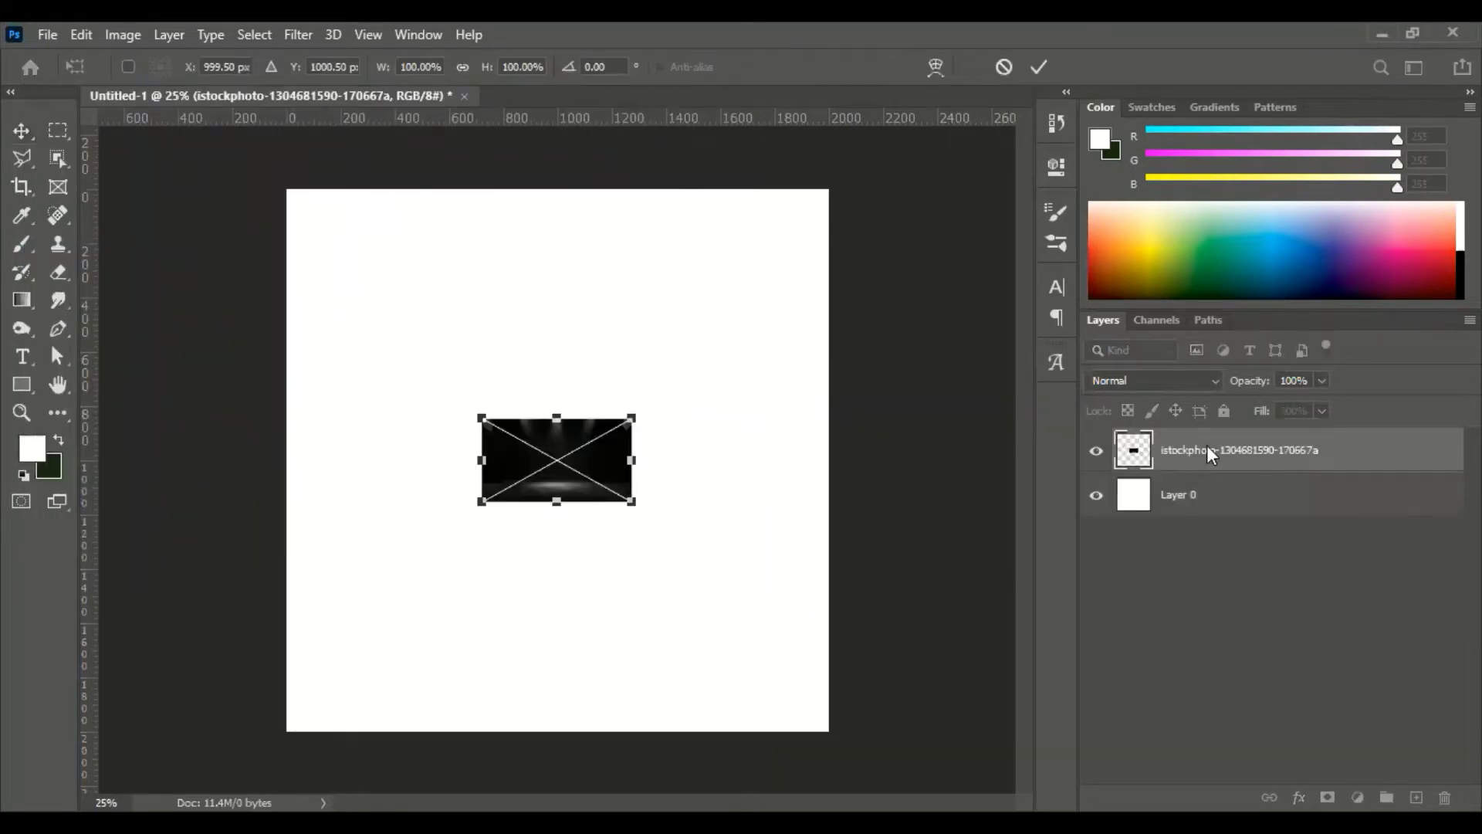
key(Return)
- Scale the stage photo to about 370% so it fills the square canvas
key(ctrl+t)
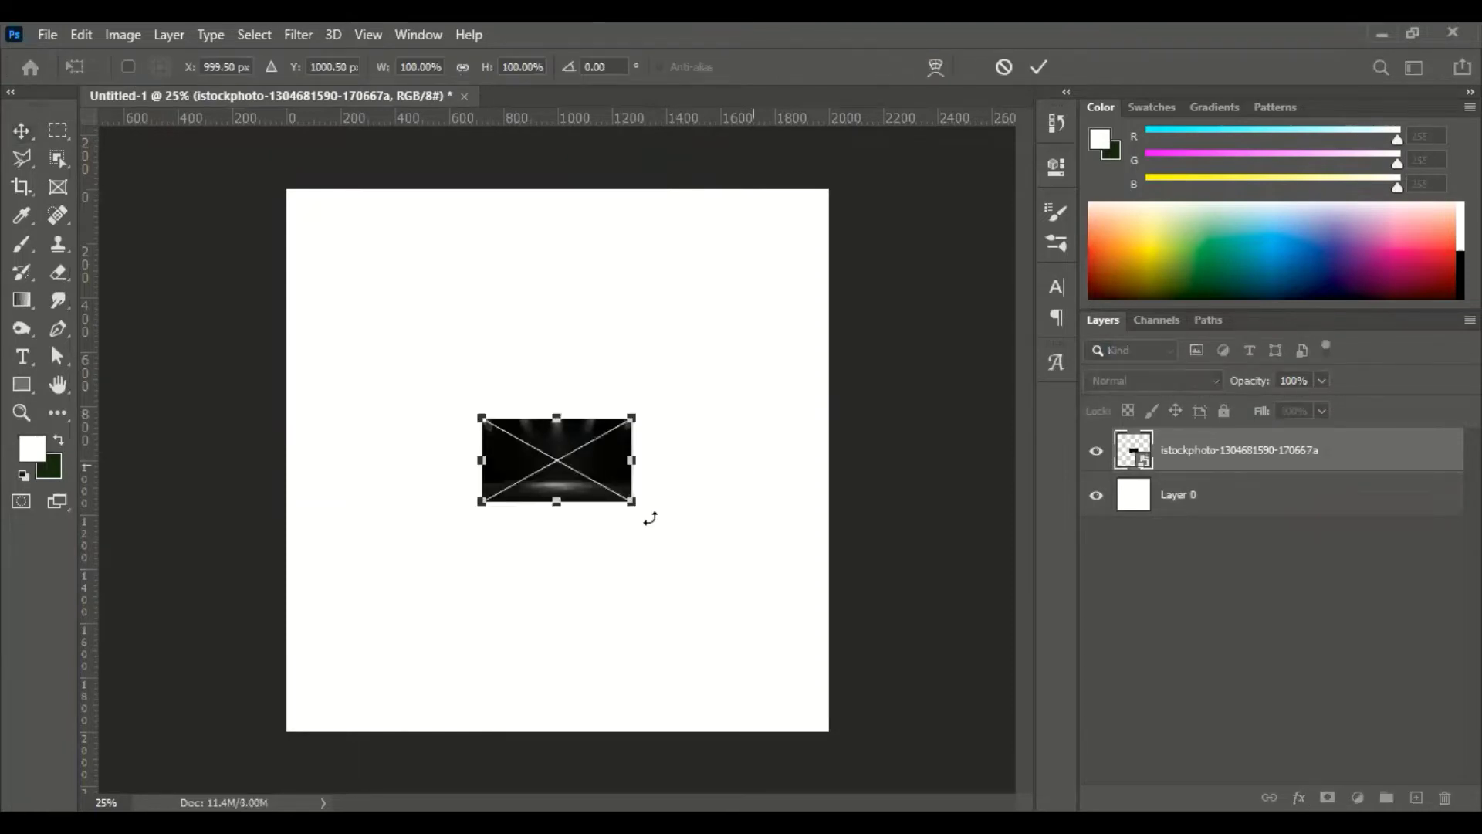
drag(808, 661, 832, 614)
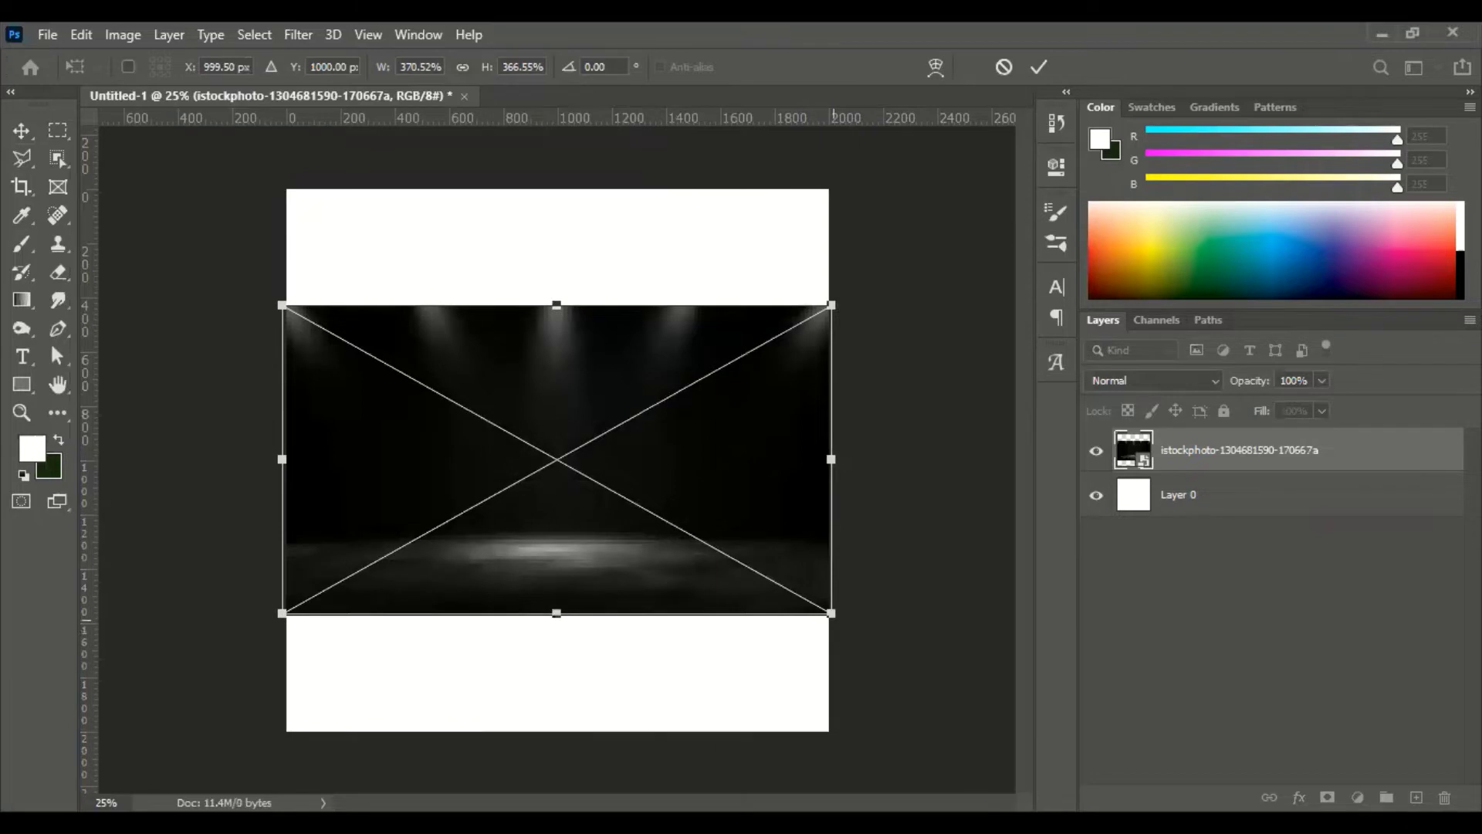
drag(830, 613, 1019, 718)
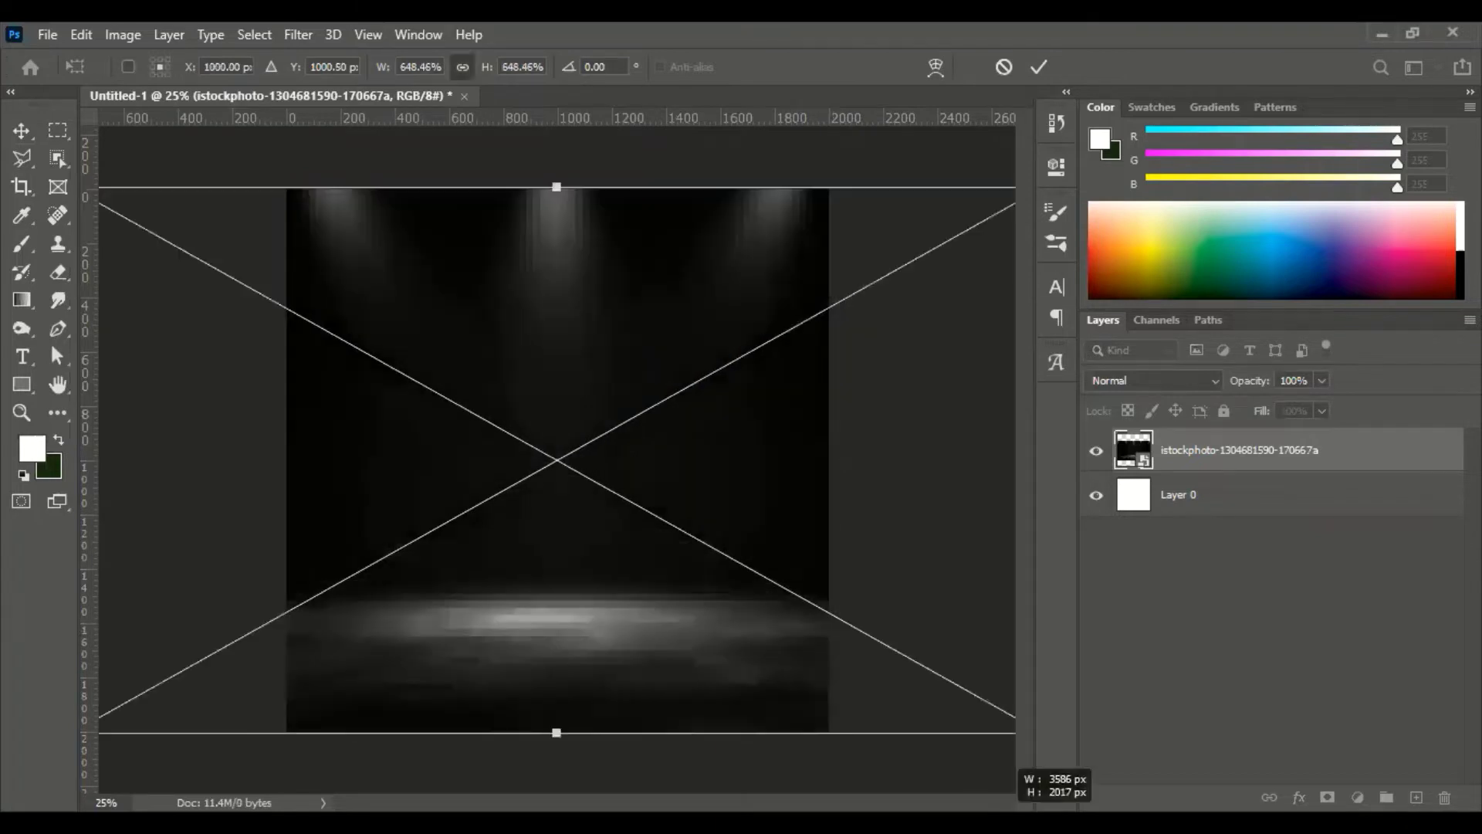
click(1039, 68)
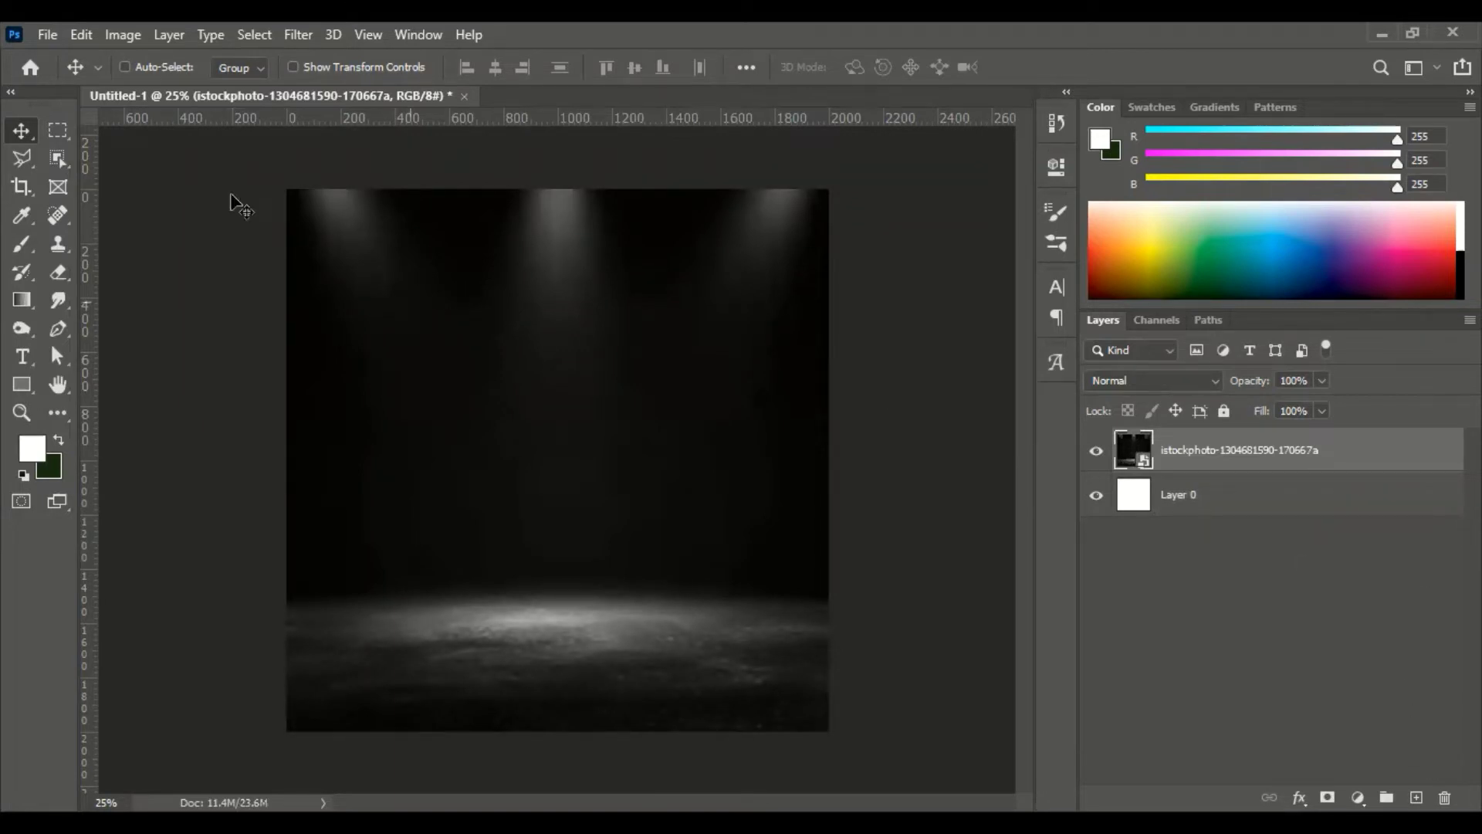
- Place the blue neon light-streak image embedded and move it down to the canvas bottom
click(47, 34)
click(114, 460)
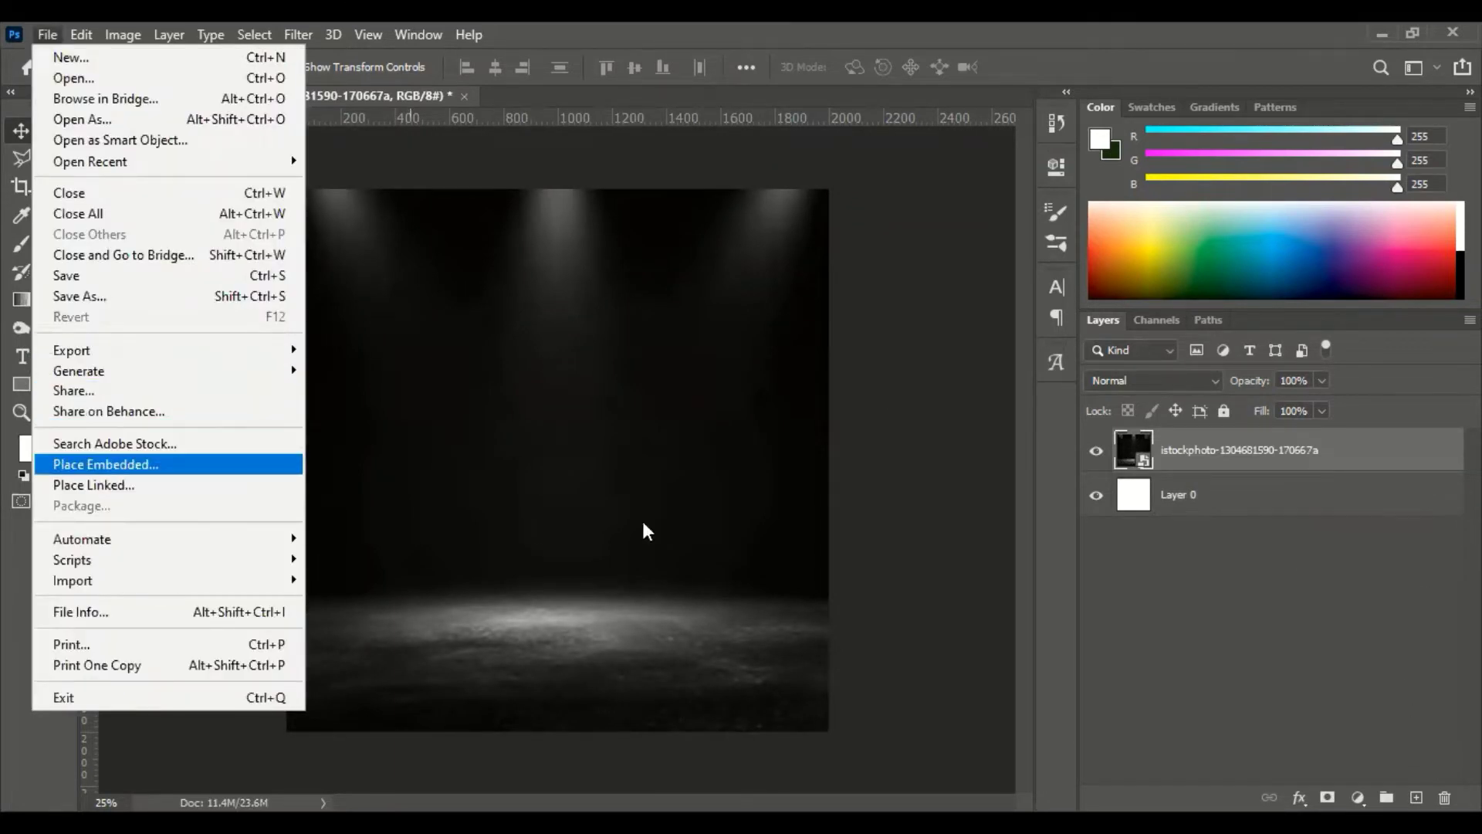
scroll(595, 354, down, 3)
click(355, 402)
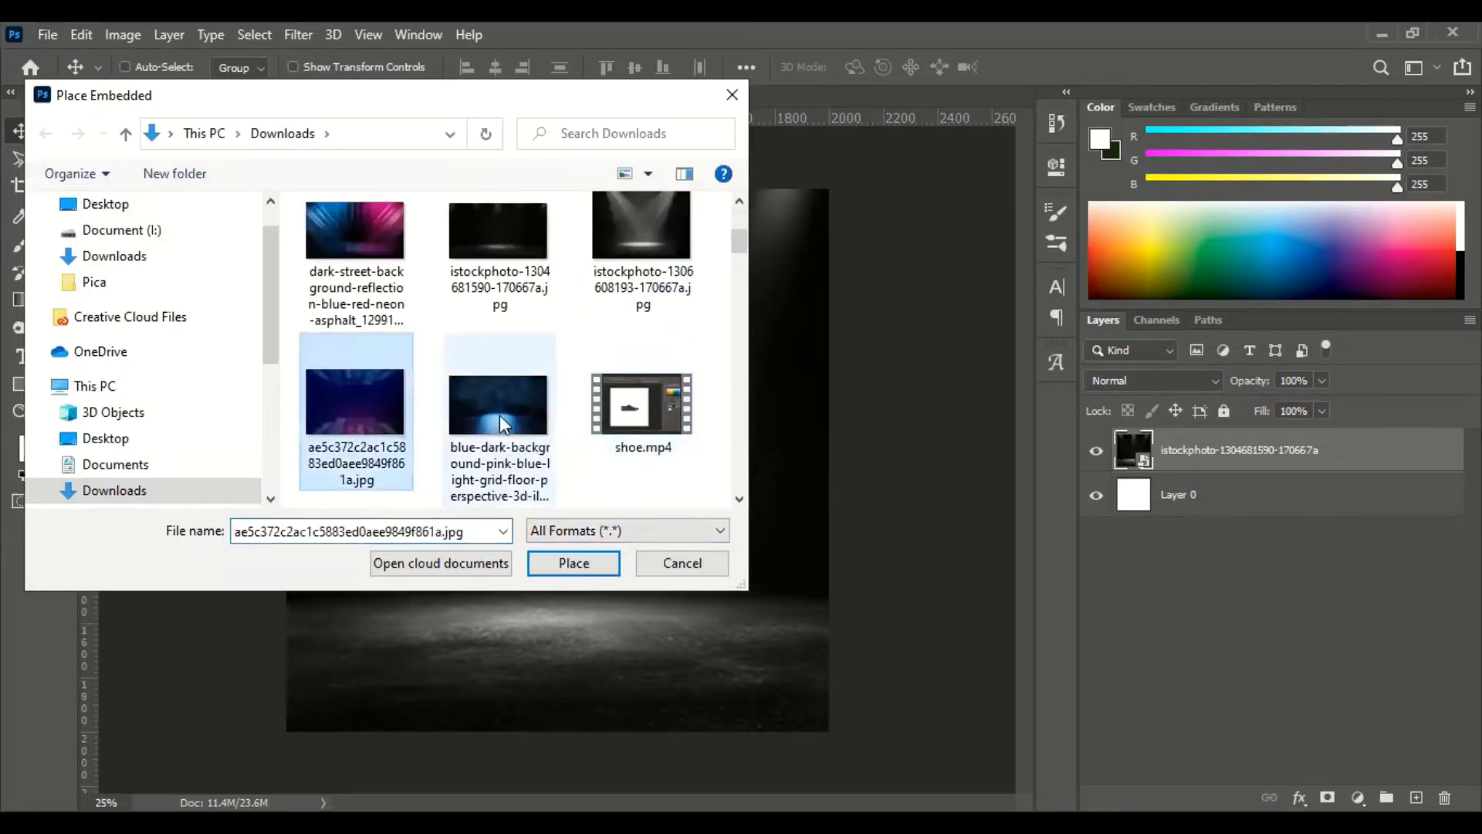
click(568, 568)
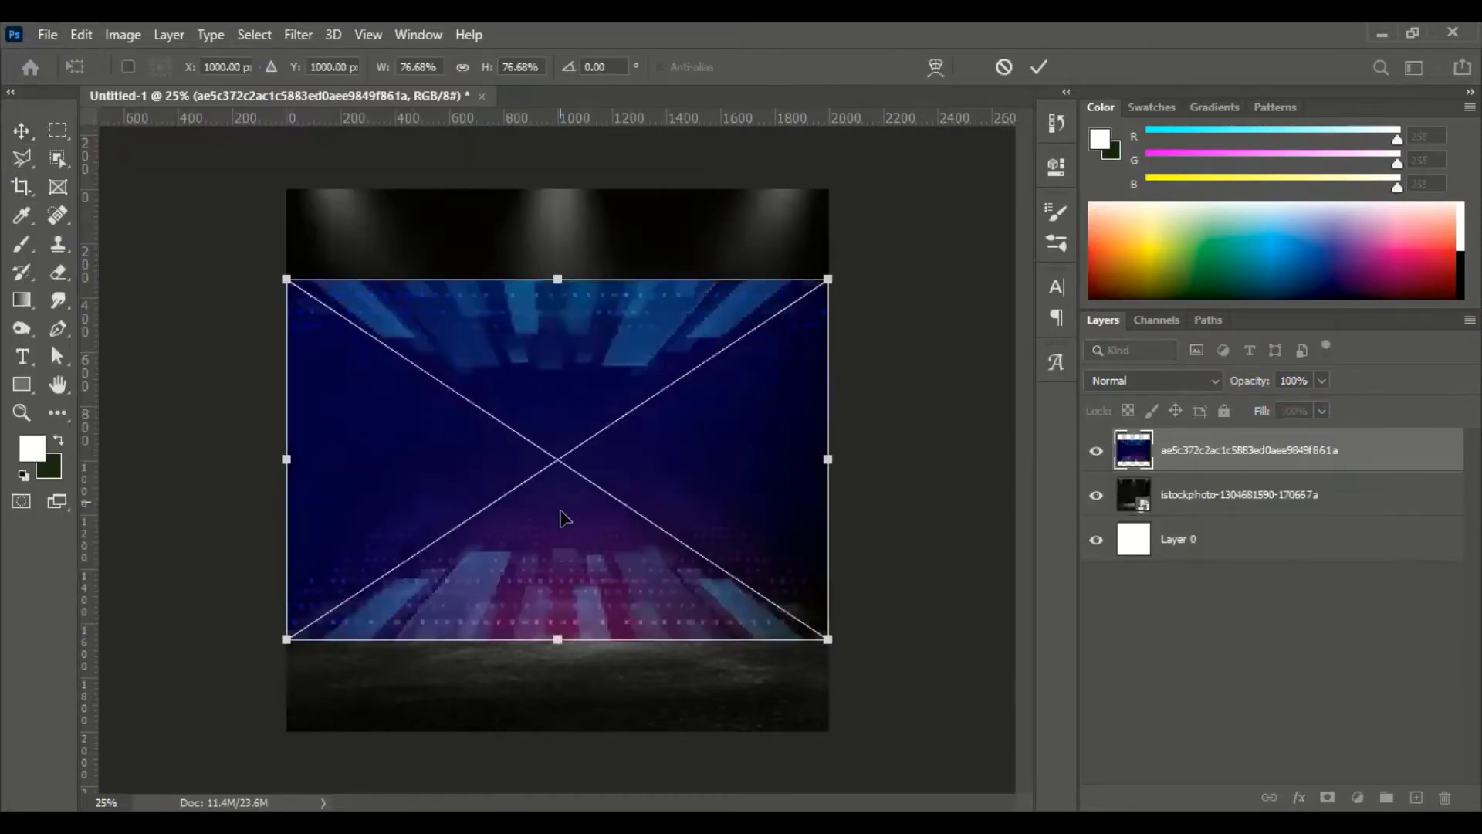
drag(558, 595, 558, 686)
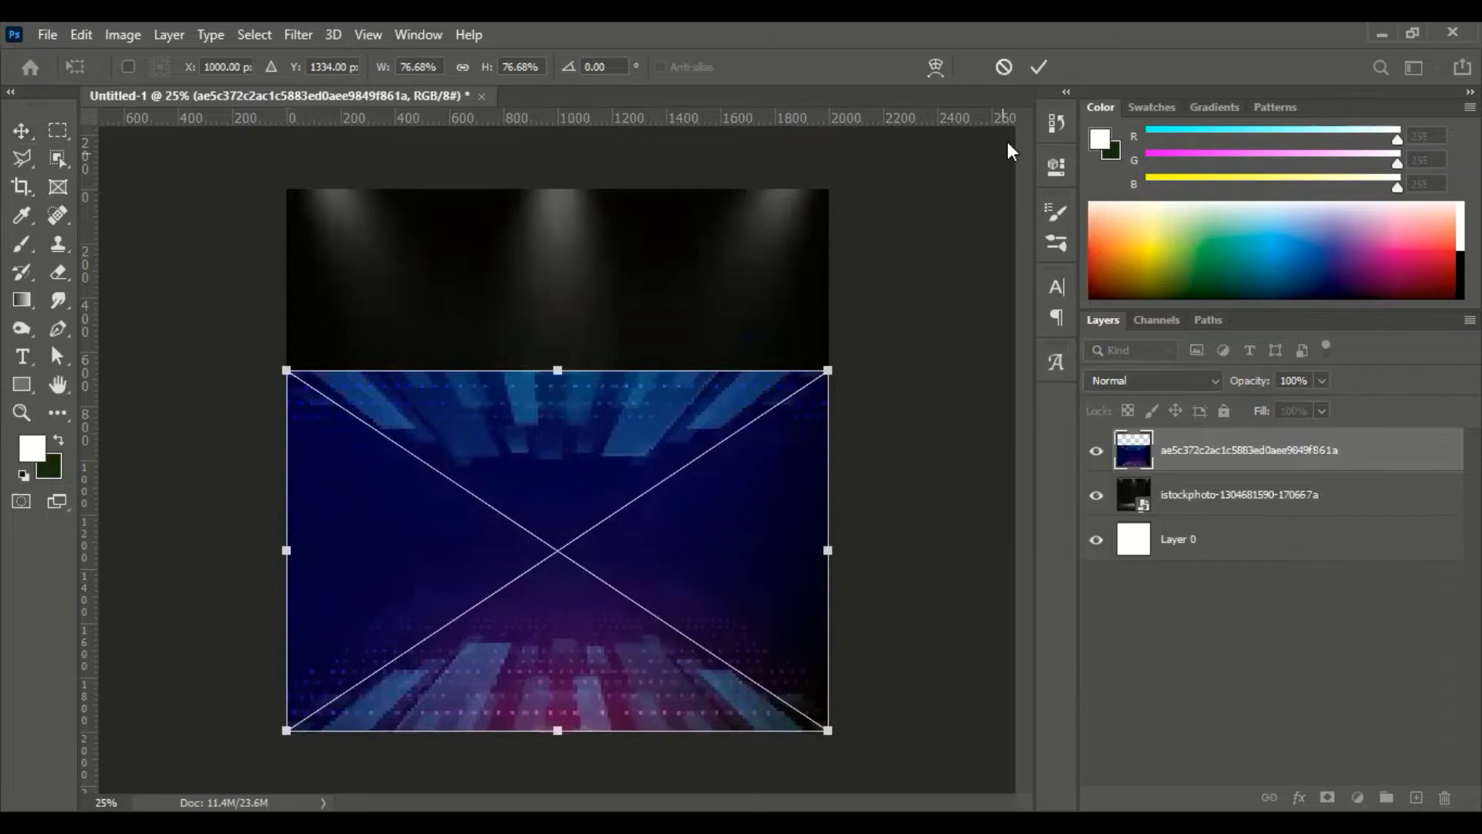
click(1039, 67)
- Add a layer mask to the neon layer and set a round 1000 px brush at 36% hardness
click(1327, 797)
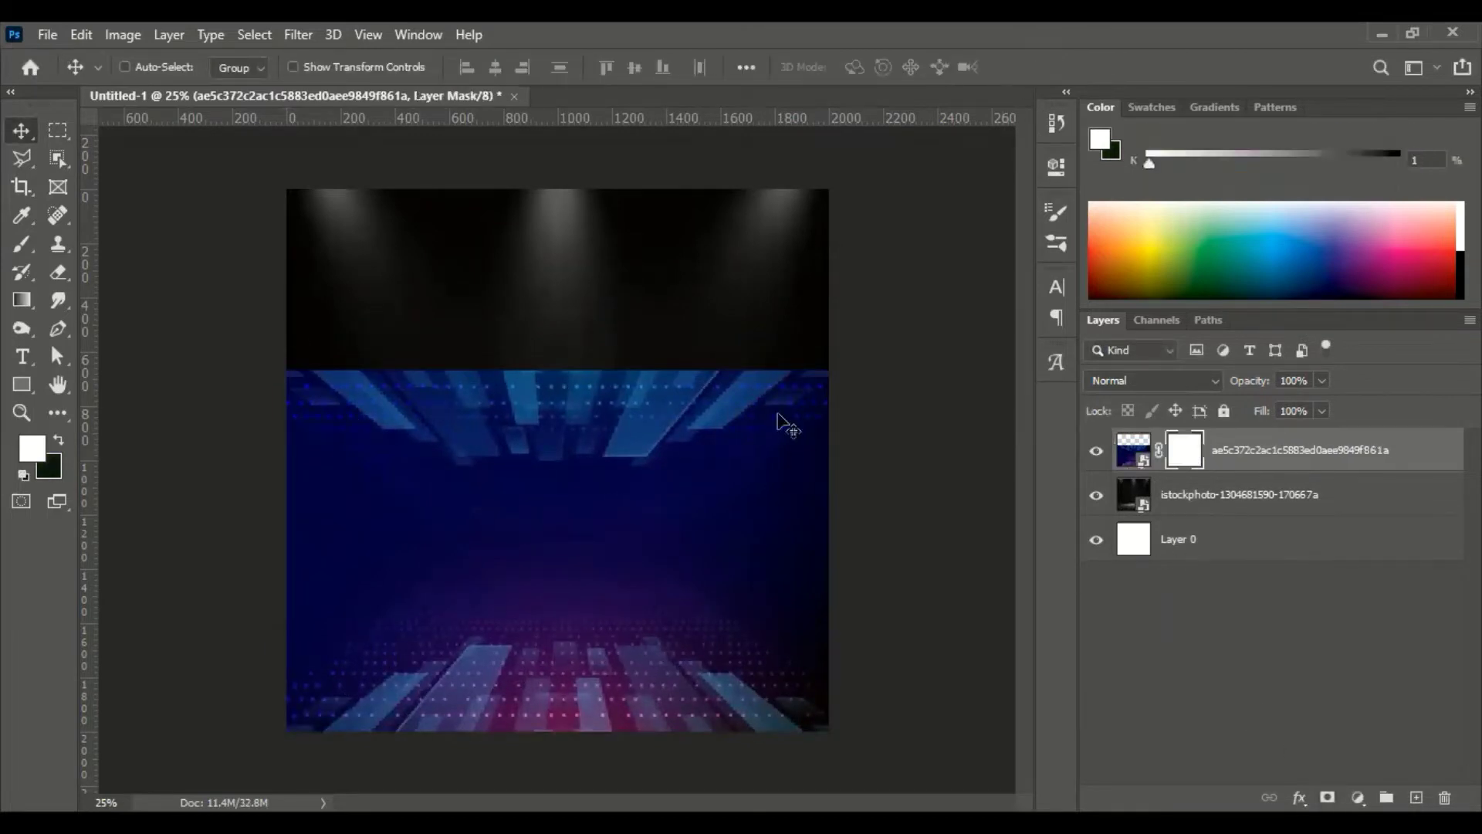
click(21, 244)
right_click(66, 187)
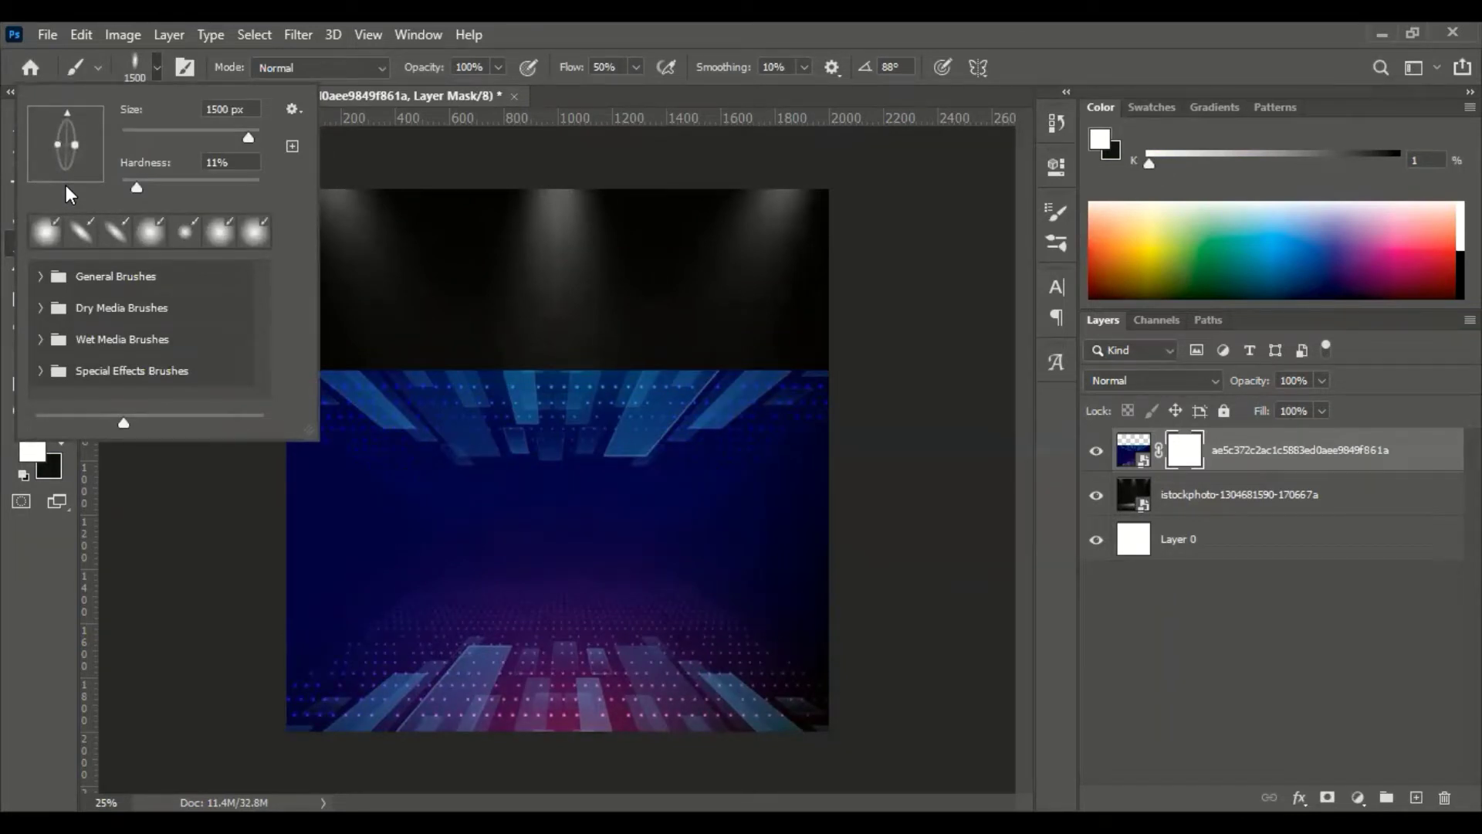
drag(74, 144, 91, 144)
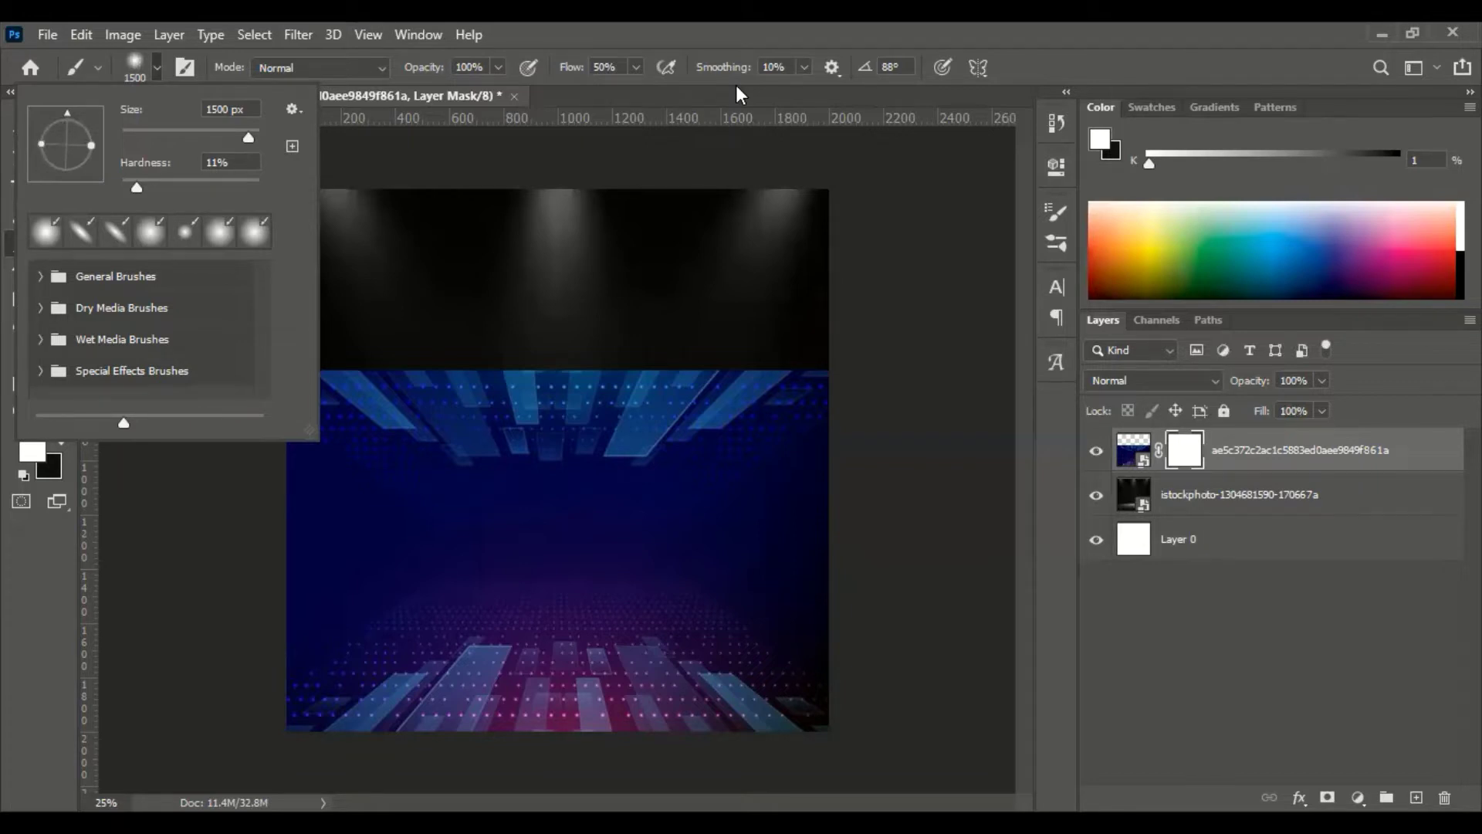
key(Return)
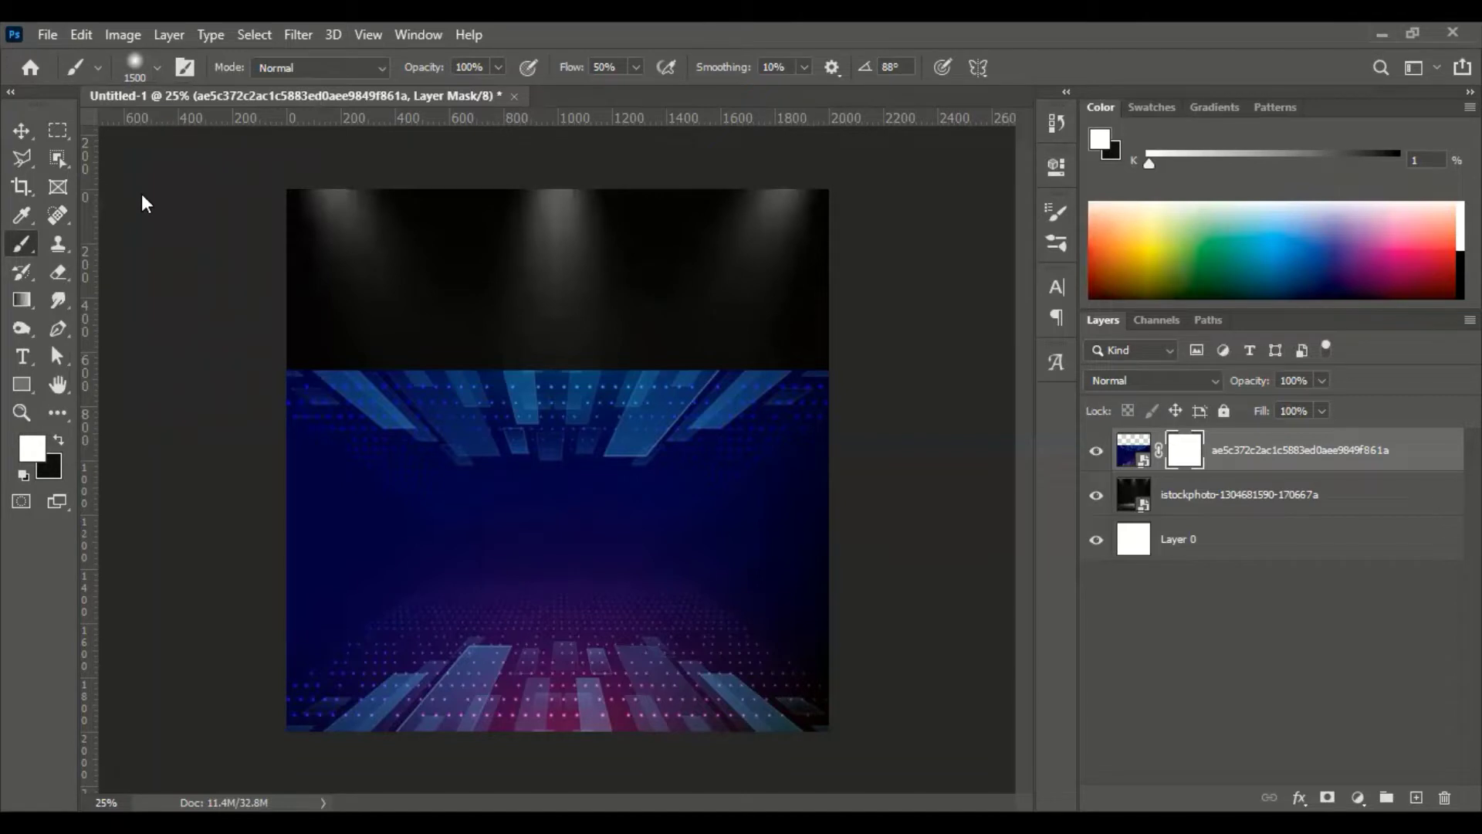
key(Return)
drag(141, 193, 171, 188)
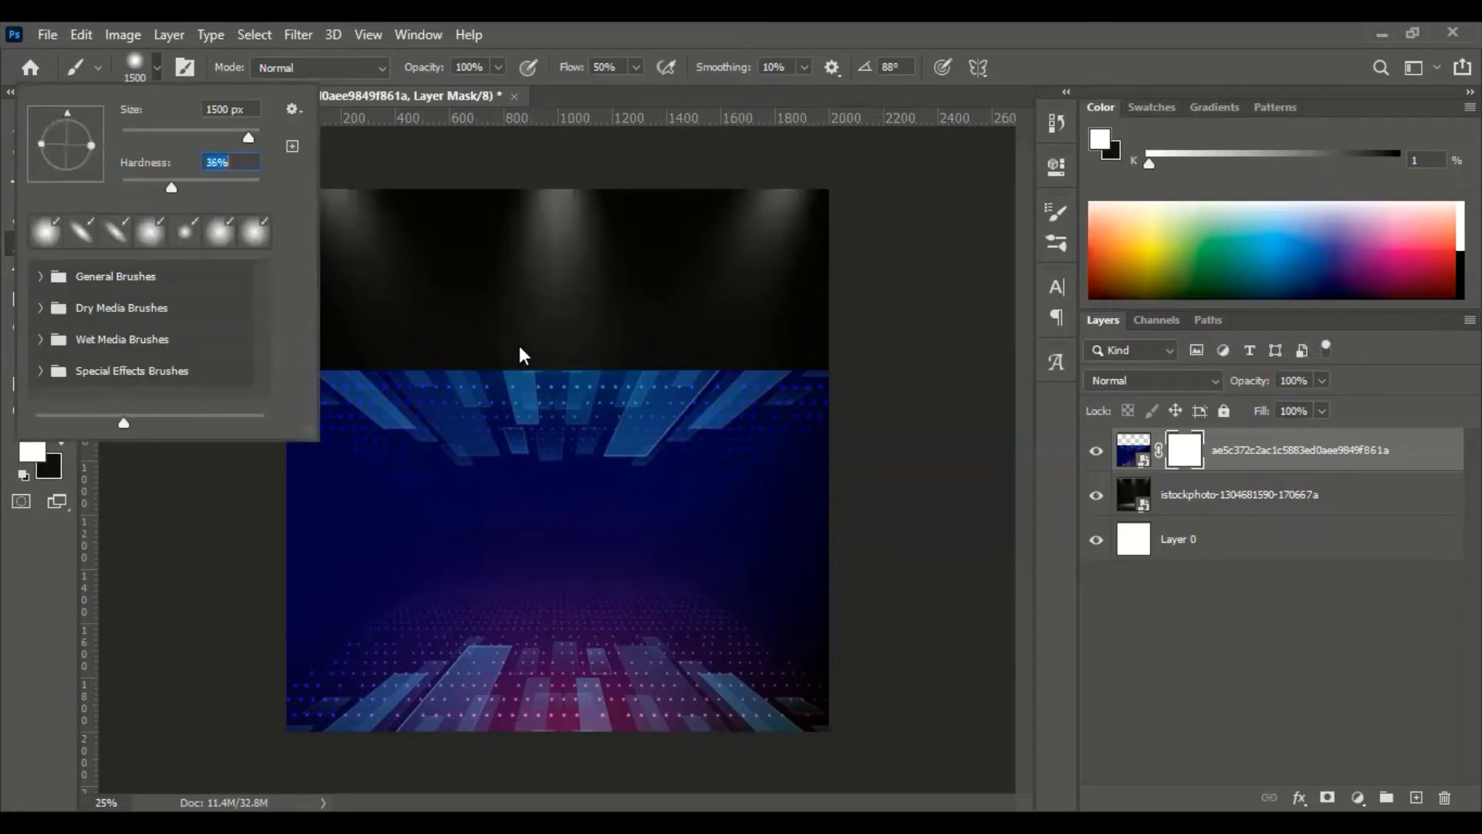
key(Return)
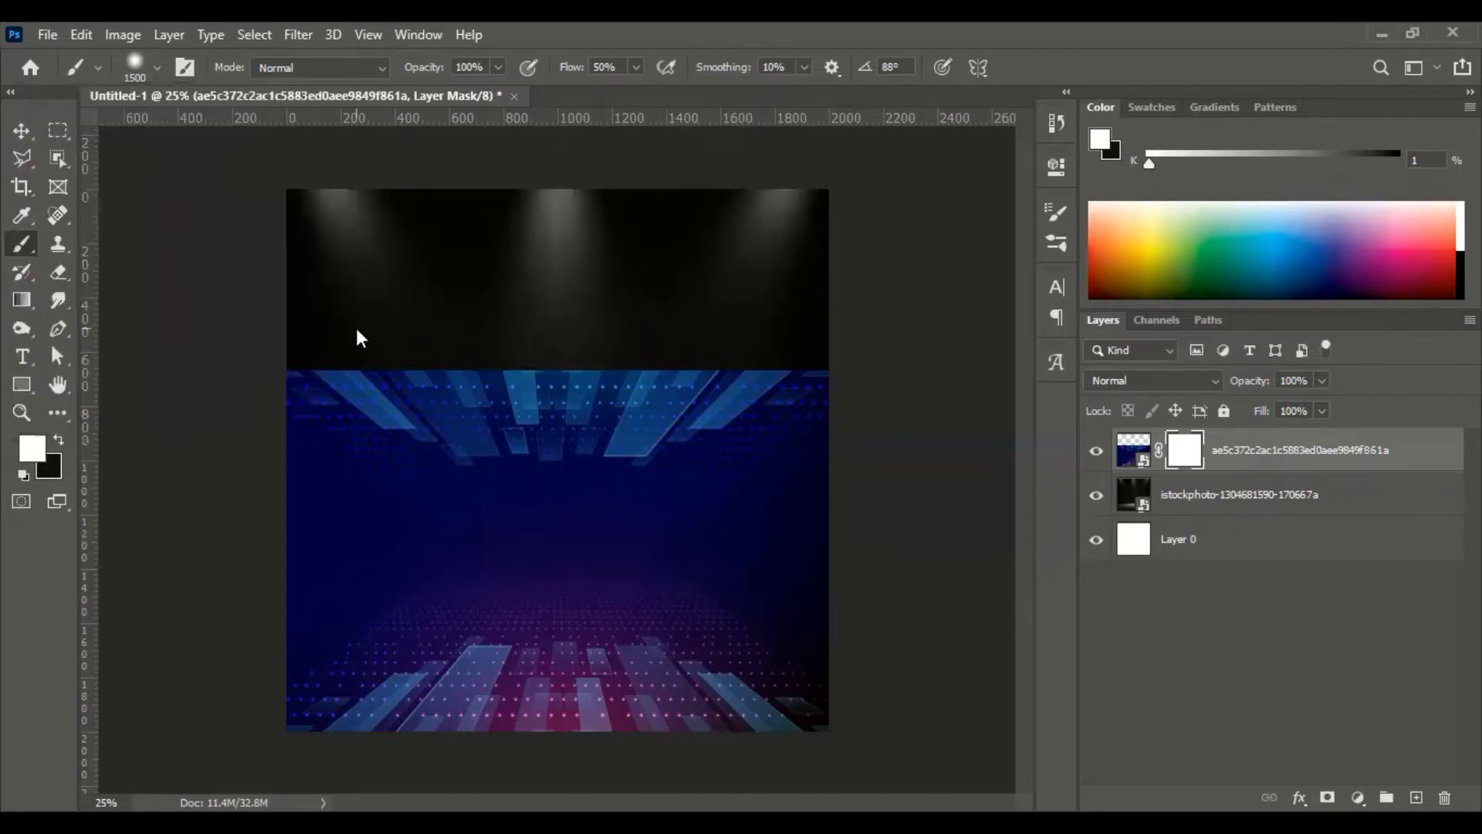
key(bracketleft)
key(bracketleft)
key(bracketleft)
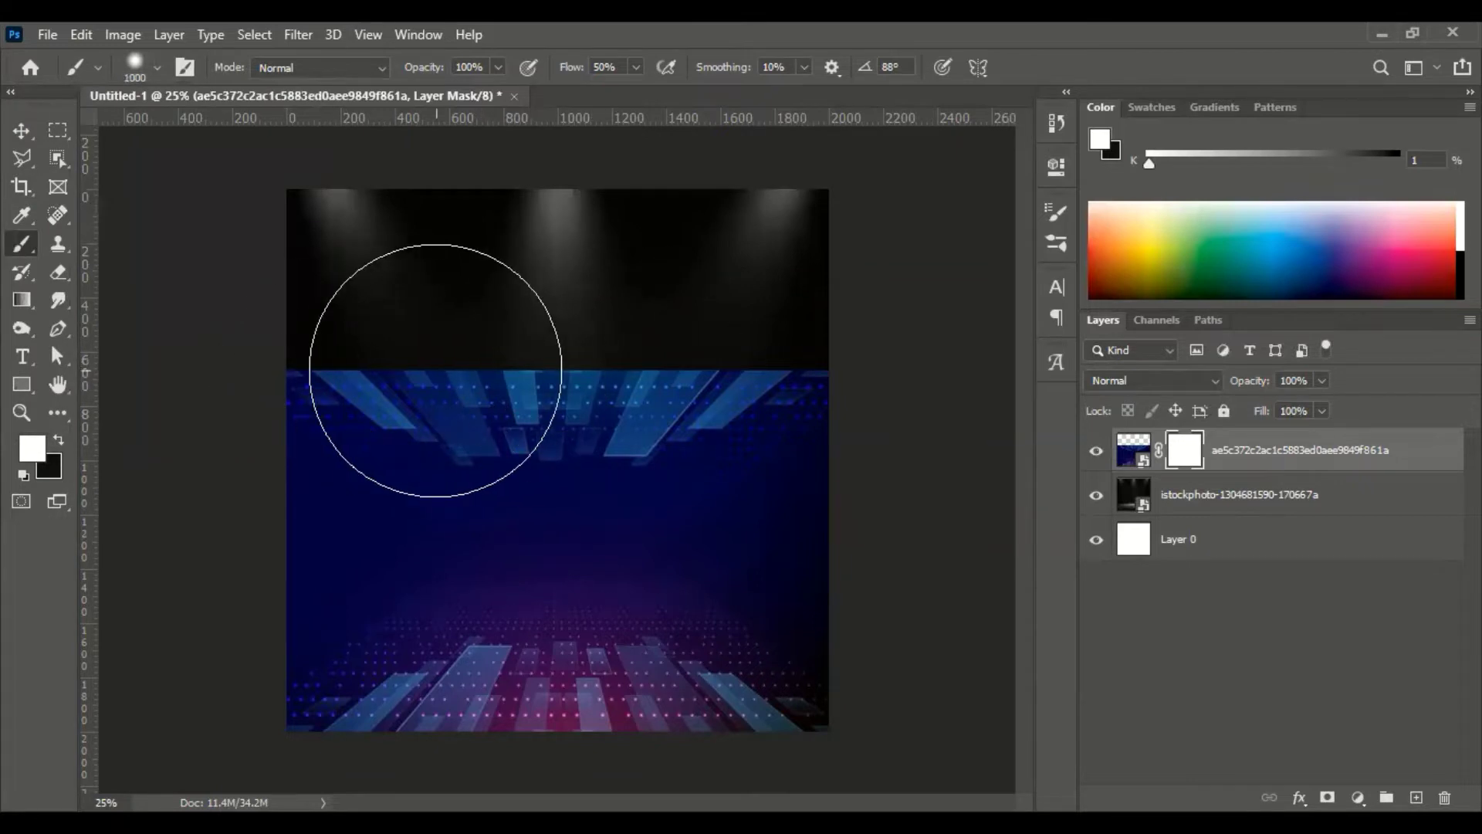
- Paint black over the mask's upper neon band and raise brush hardness to 56%
click(59, 442)
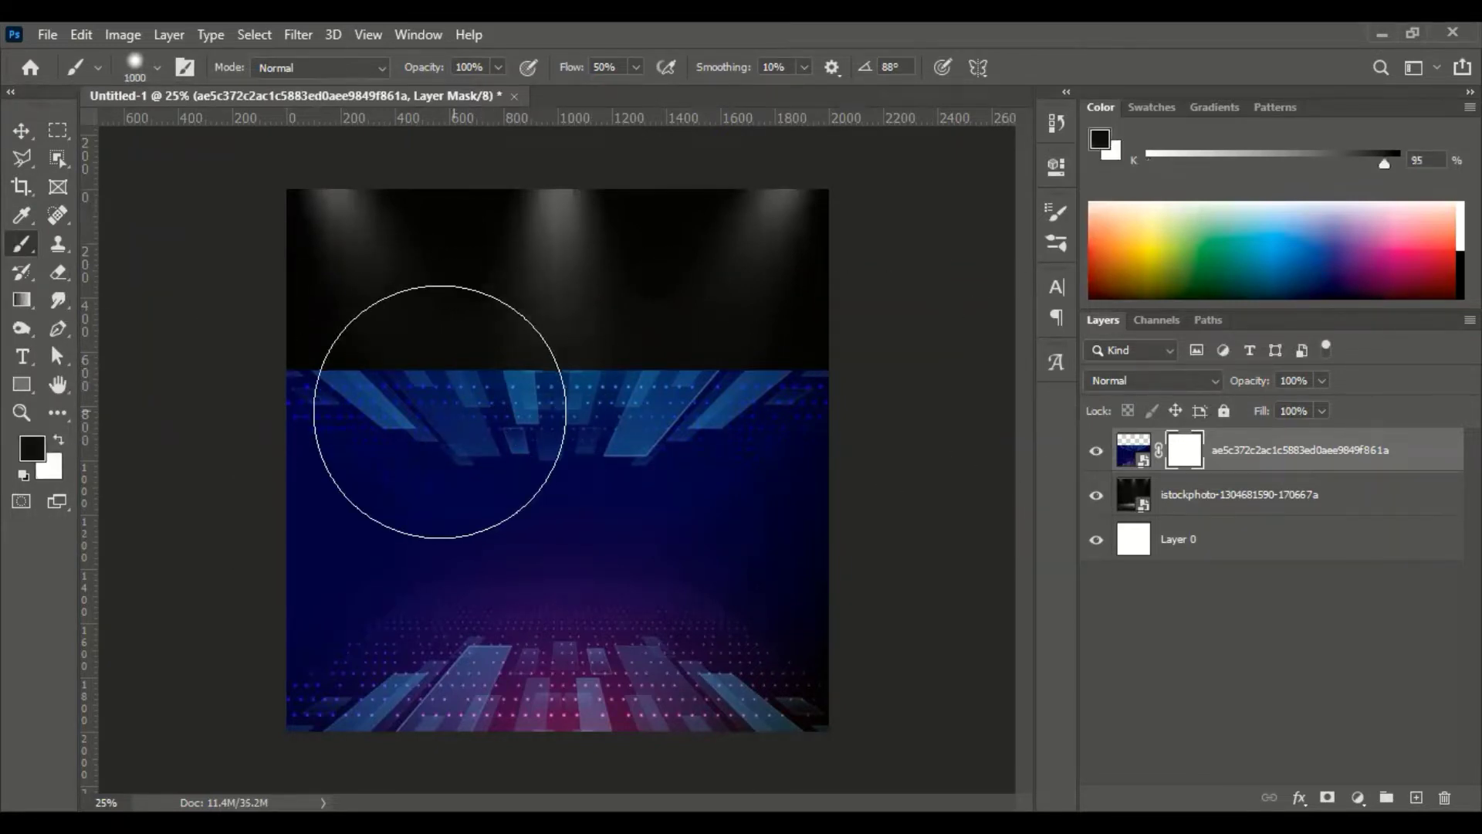
drag(440, 430, 721, 364)
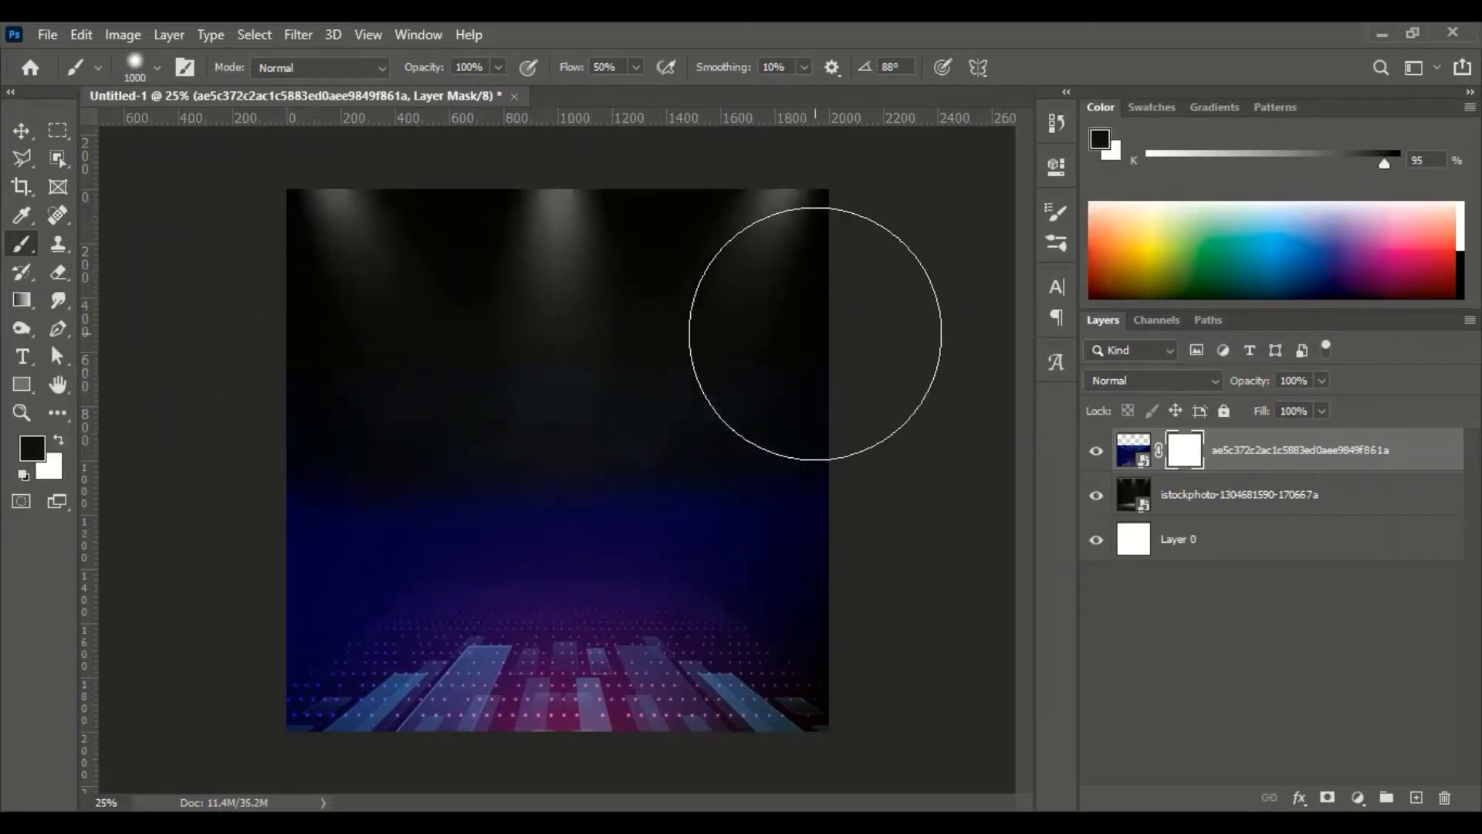
drag(255, 420, 745, 438)
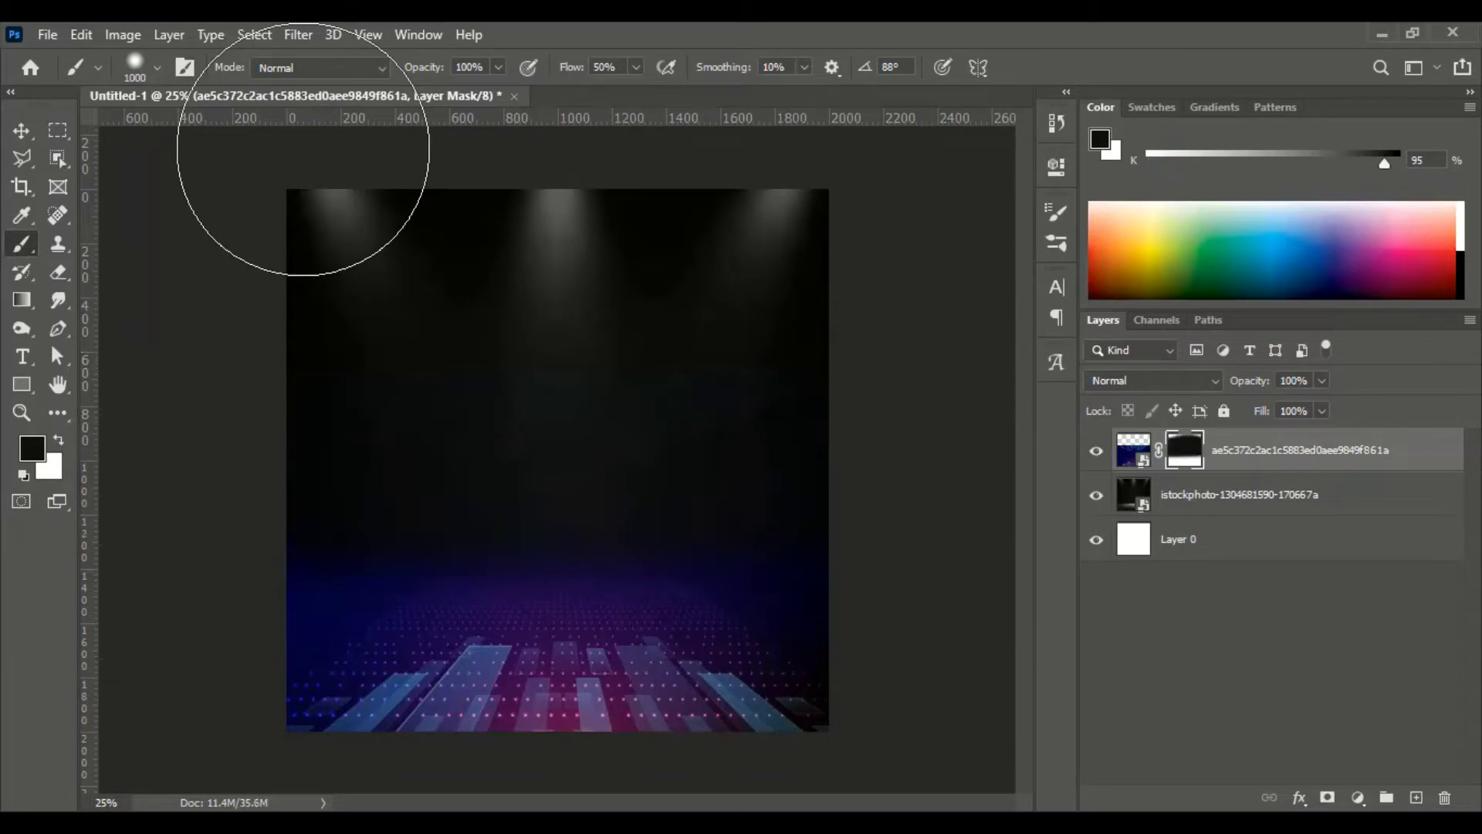
right_click(304, 149)
drag(176, 193, 202, 193)
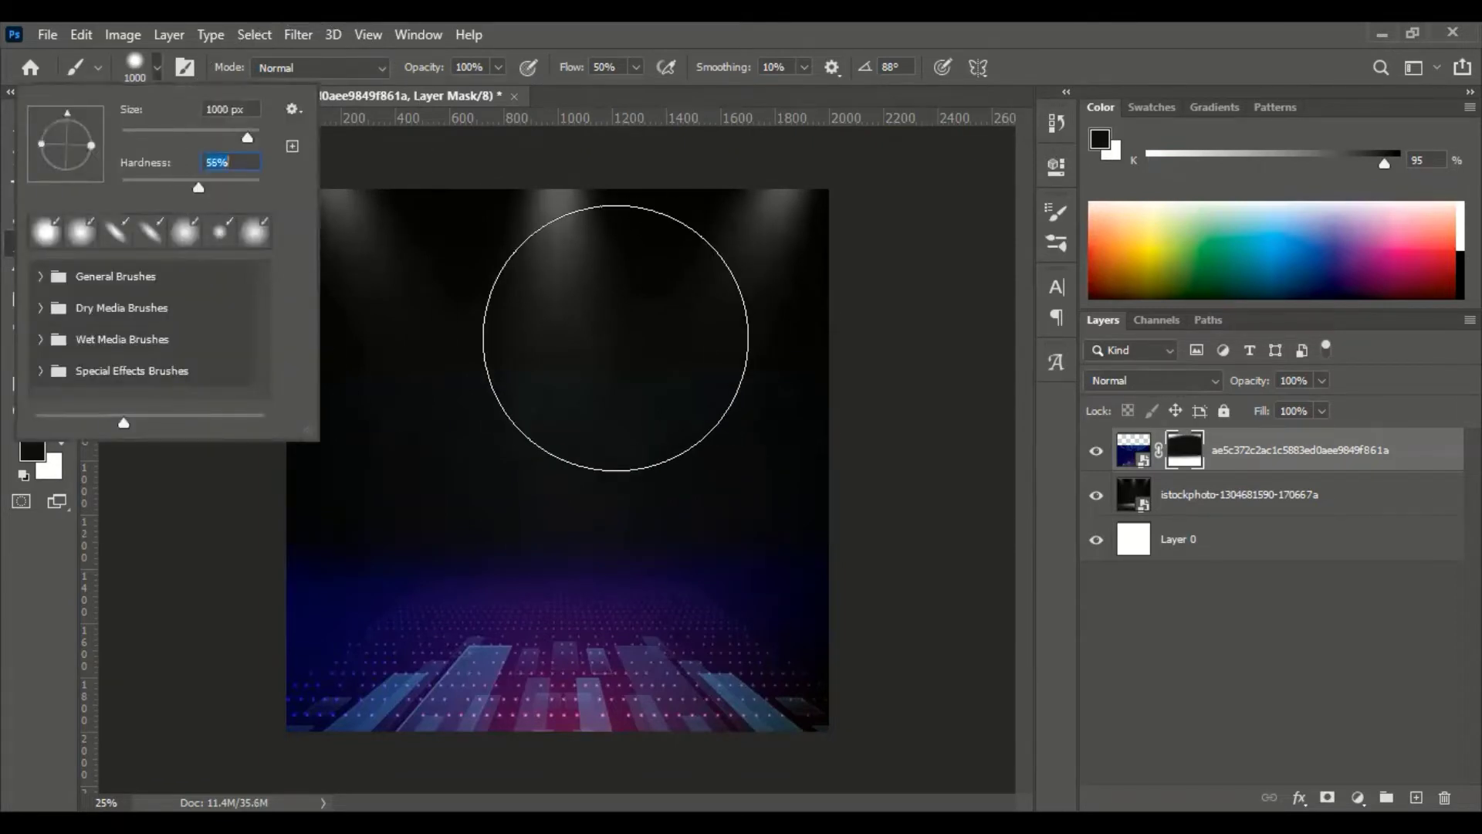
key(Return)
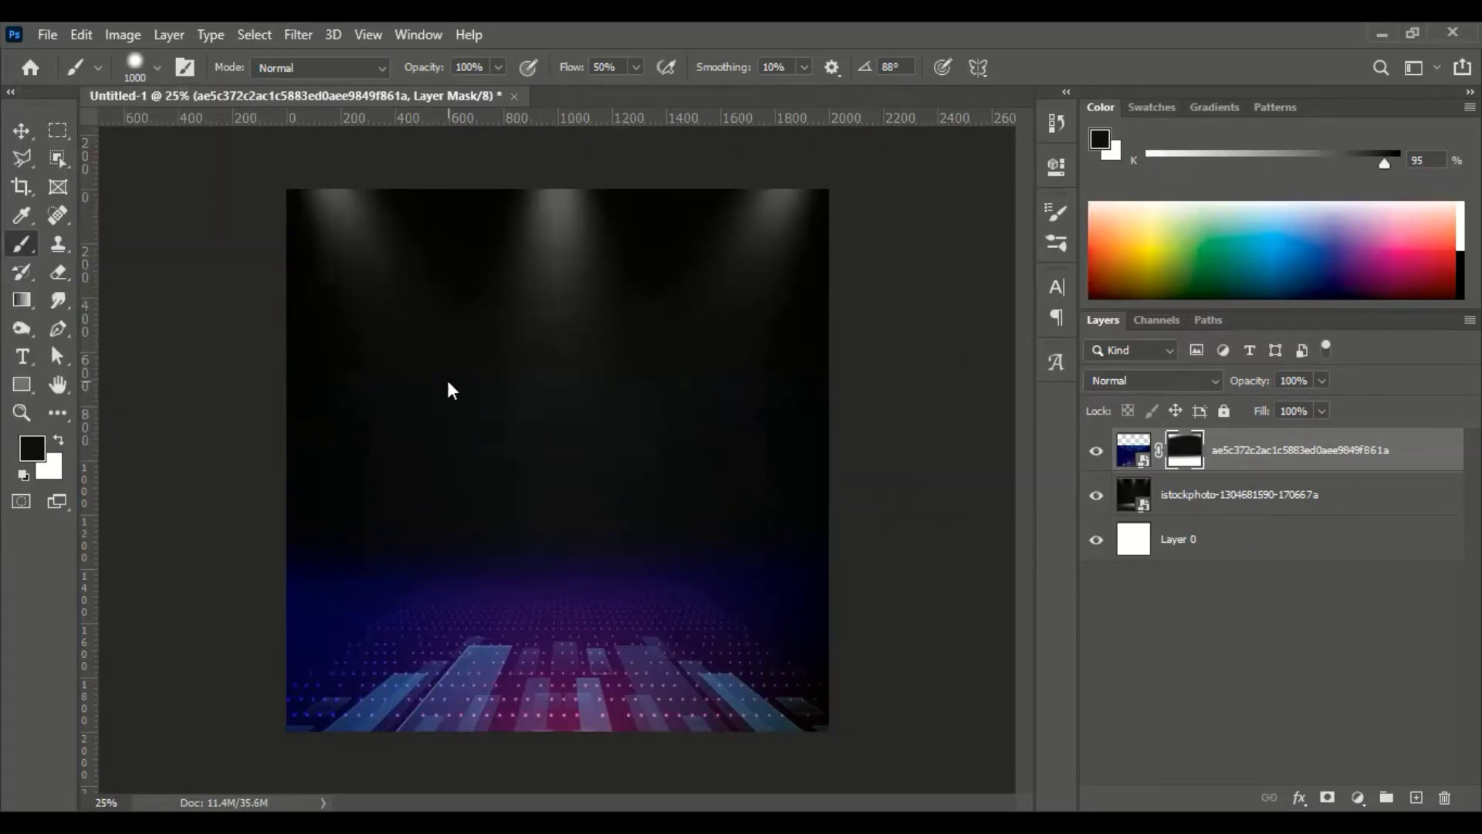
- Adjust the brush hardness further and zoom in and out to check the faded mask
right_click(191, 187)
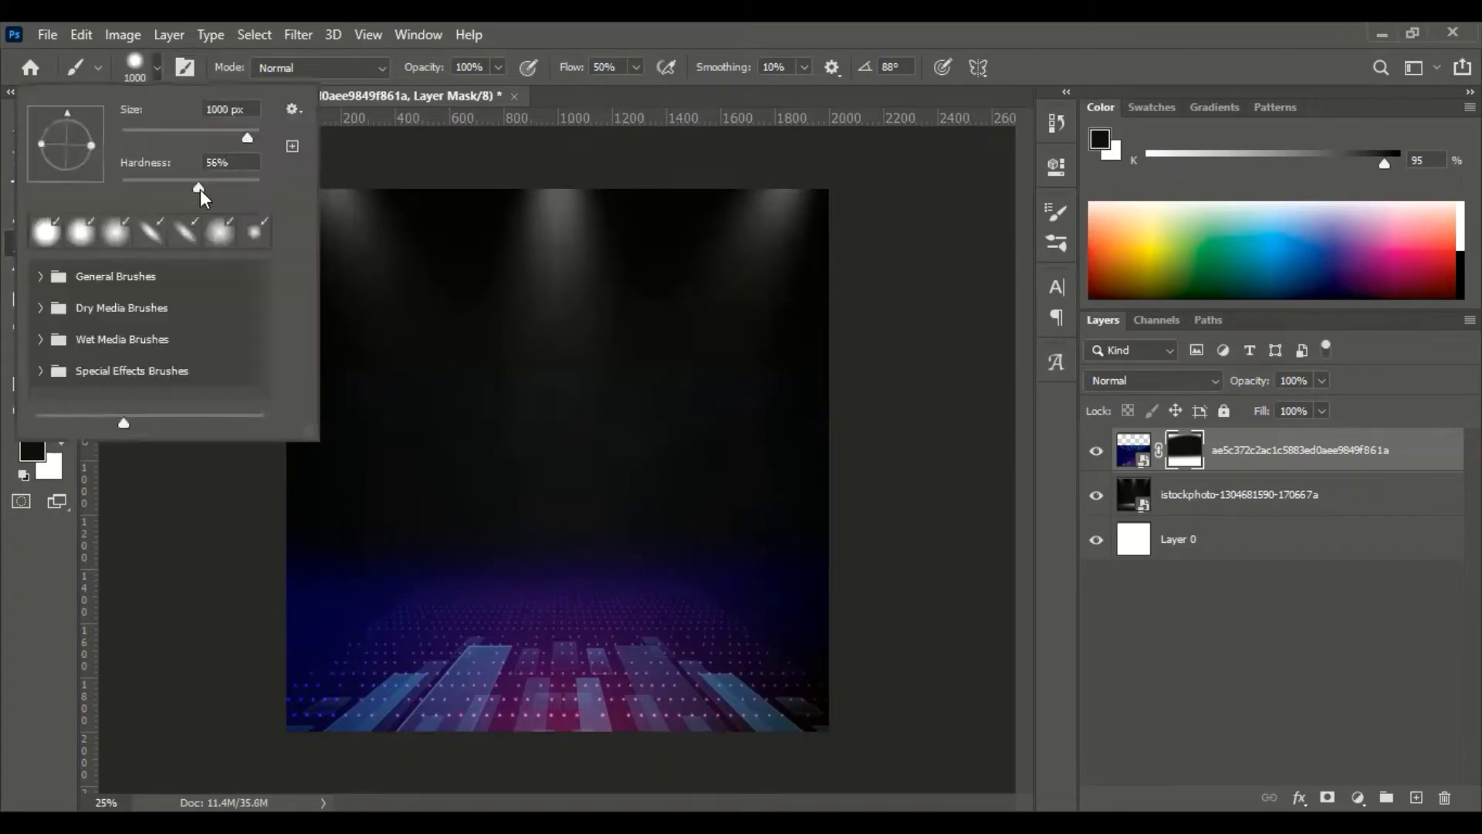
drag(209, 193, 239, 193)
key(Return)
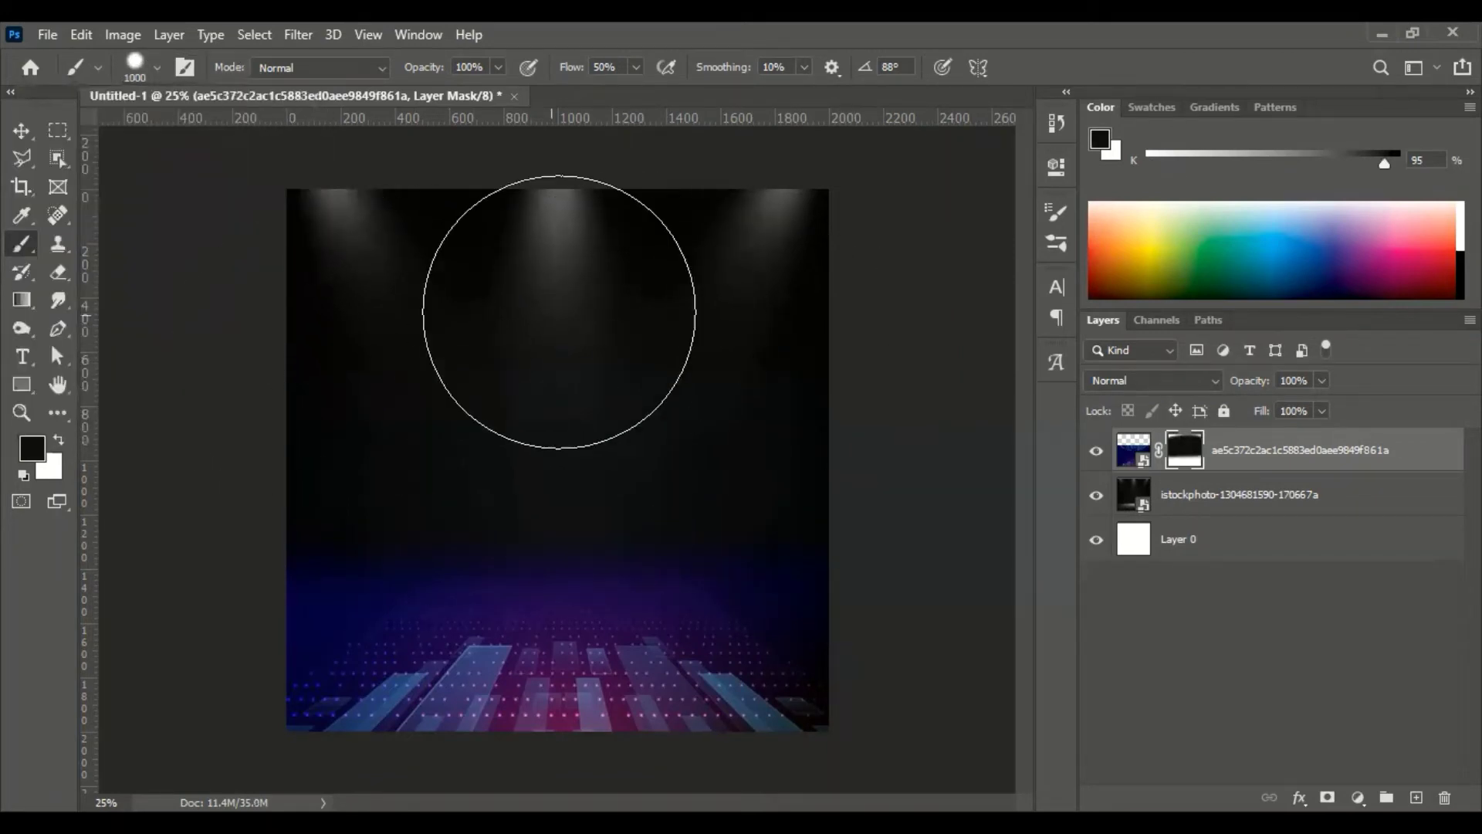
key(ctrl+plus)
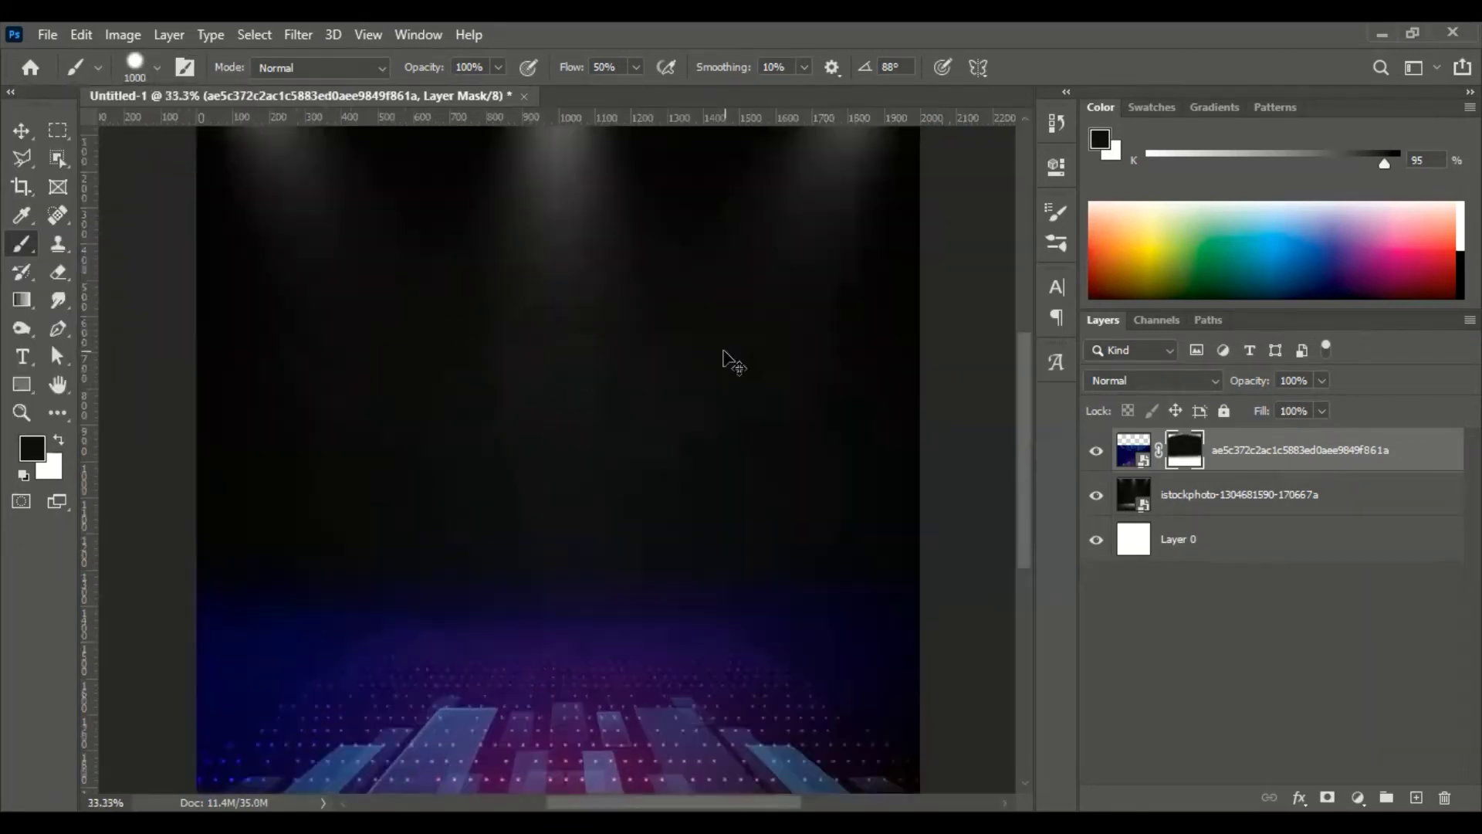
key(ctrl+plus)
key(ctrl+minus)
key(ctrl+minus)
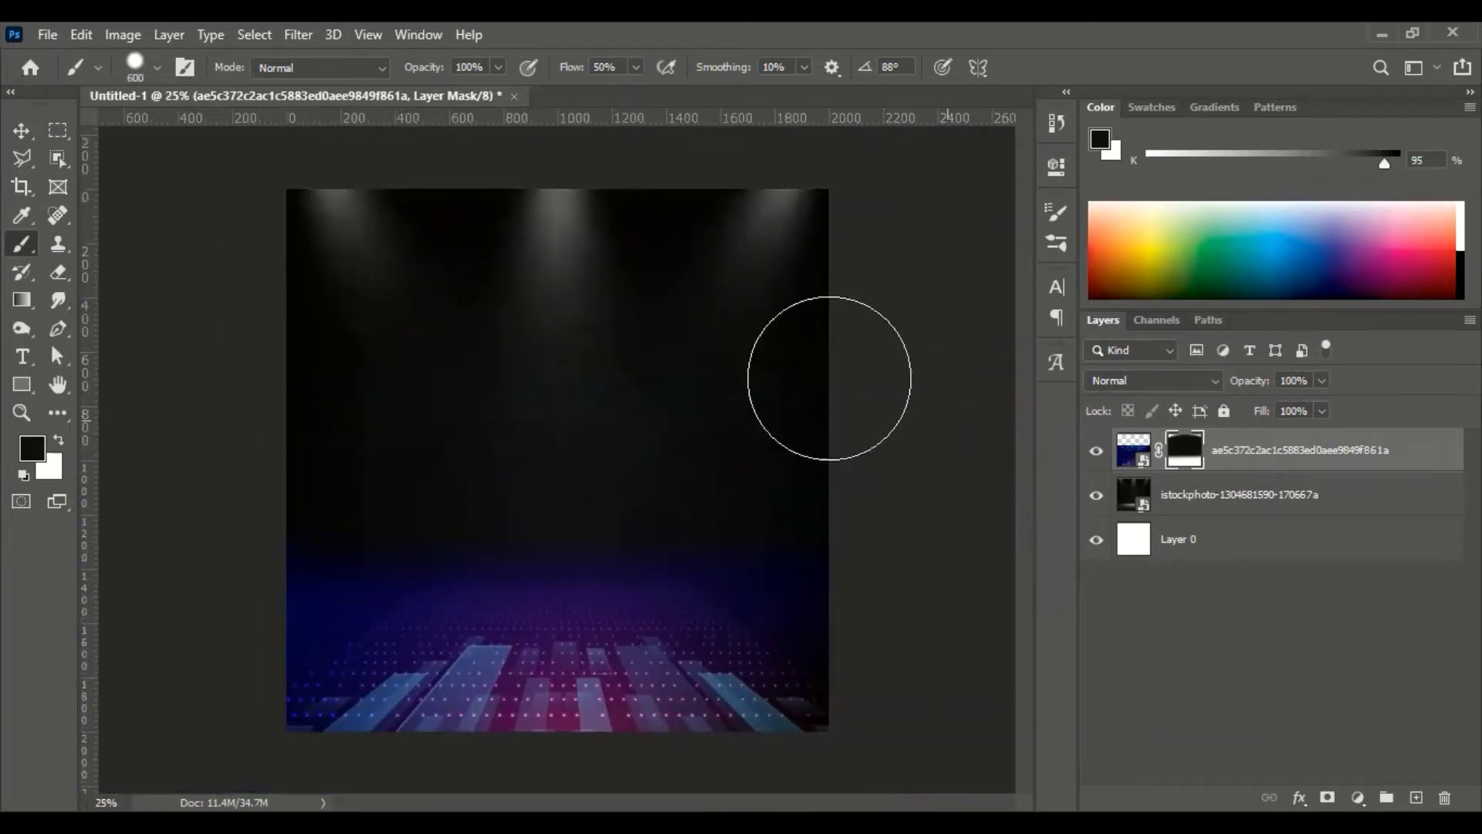
key(v)
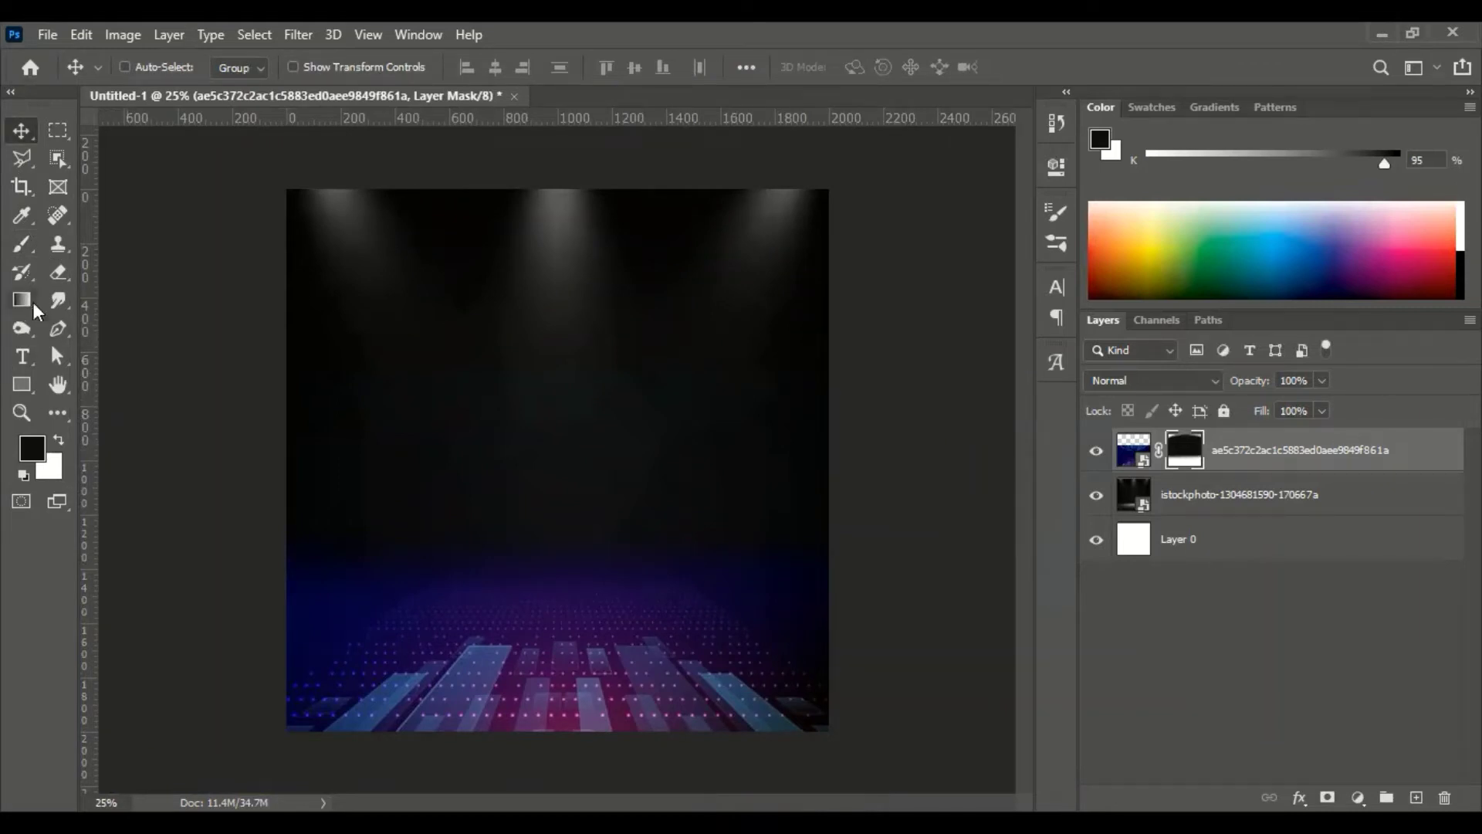
- Try an eraser stroke on the mask, undo it, and delete the floor layer's mask
click(57, 272)
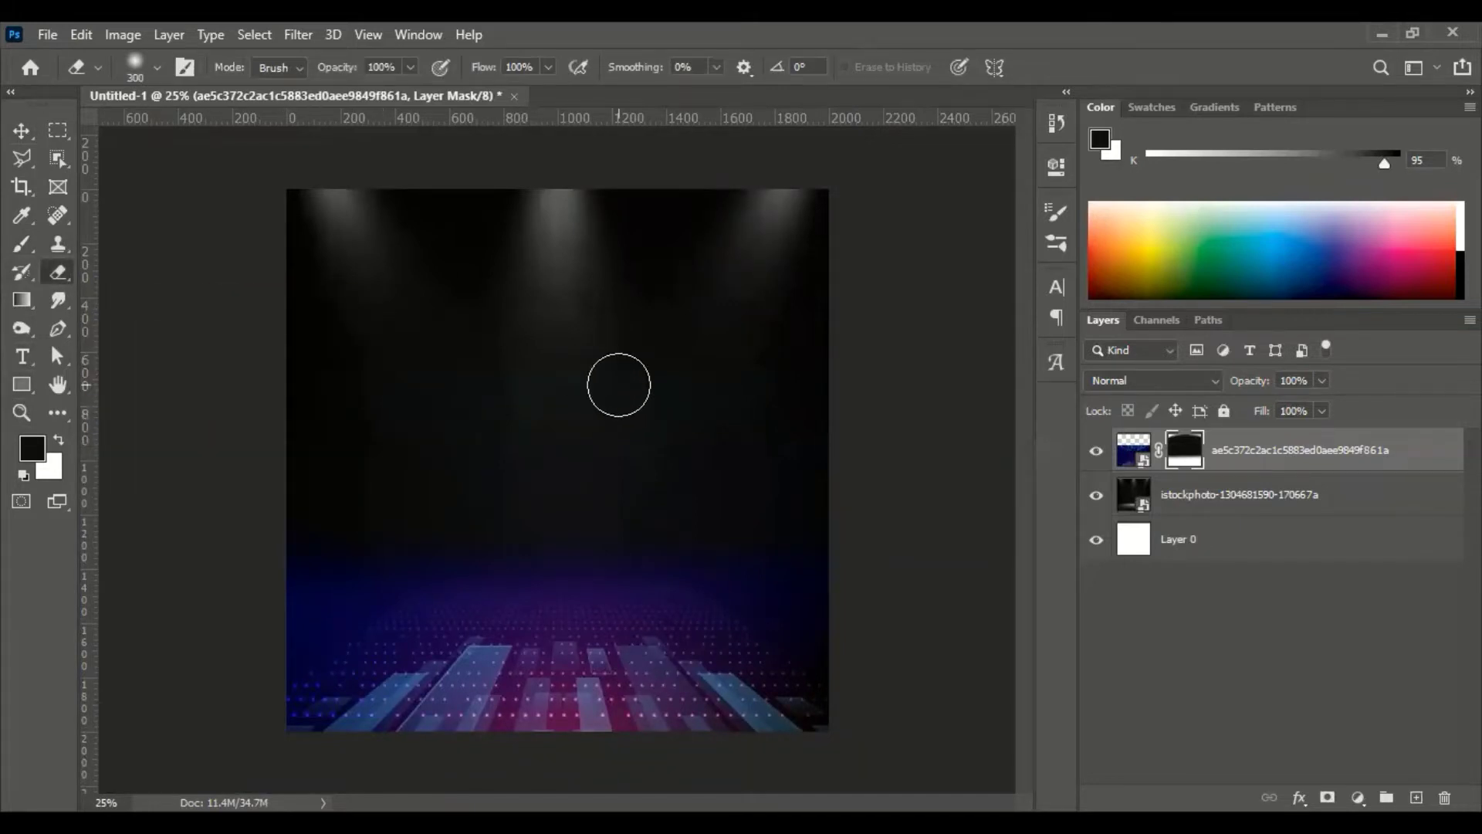
key(bracketright)
key(bracketright)
key(bracketright)
drag(482, 390, 665, 394)
key(ctrl+z)
right_click(1181, 455)
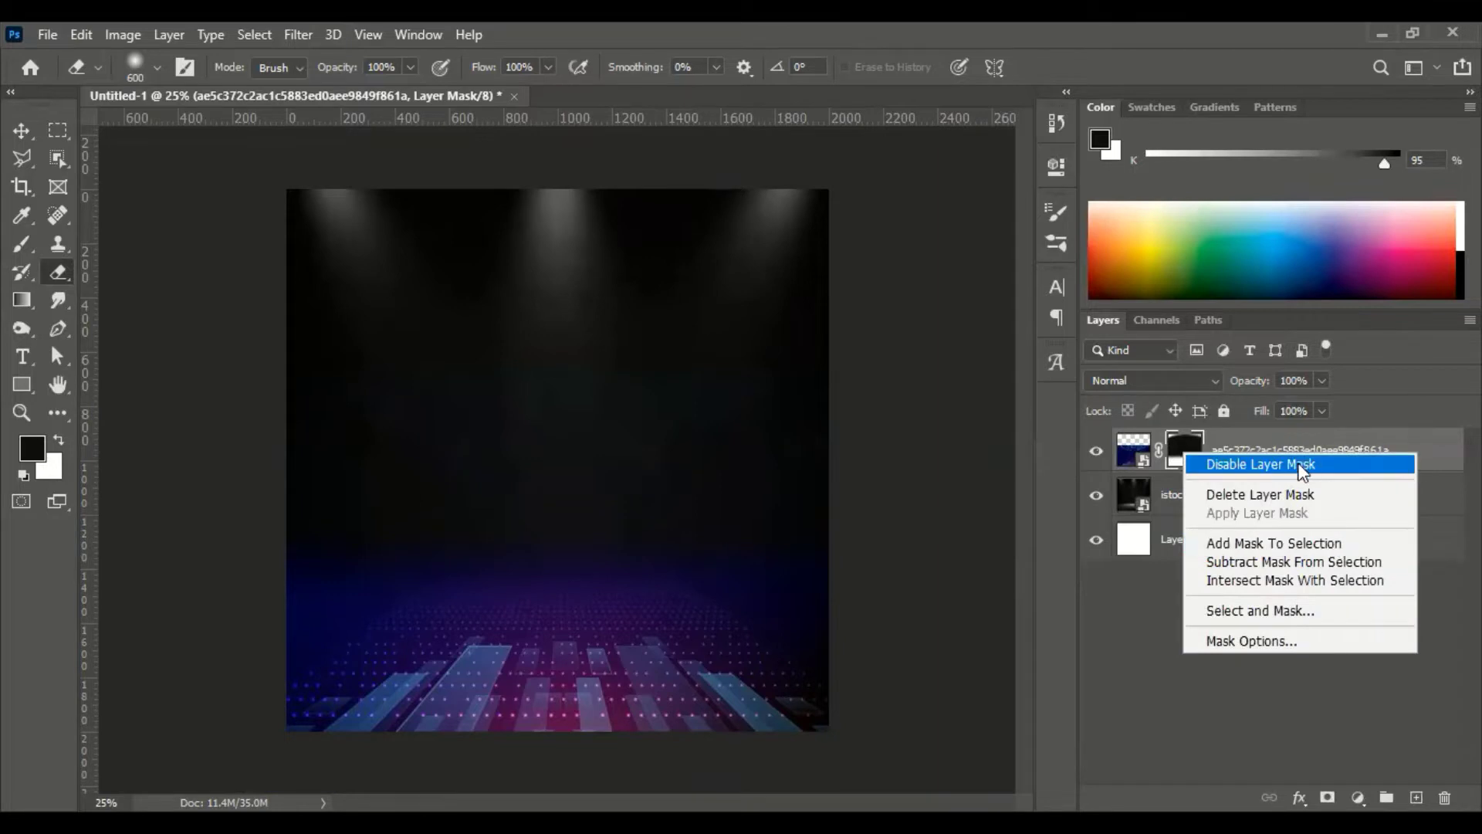
click(1260, 494)
- Rasterize the floor layer and erase its upper blue strip with a 1100 px eraser
click(23, 246)
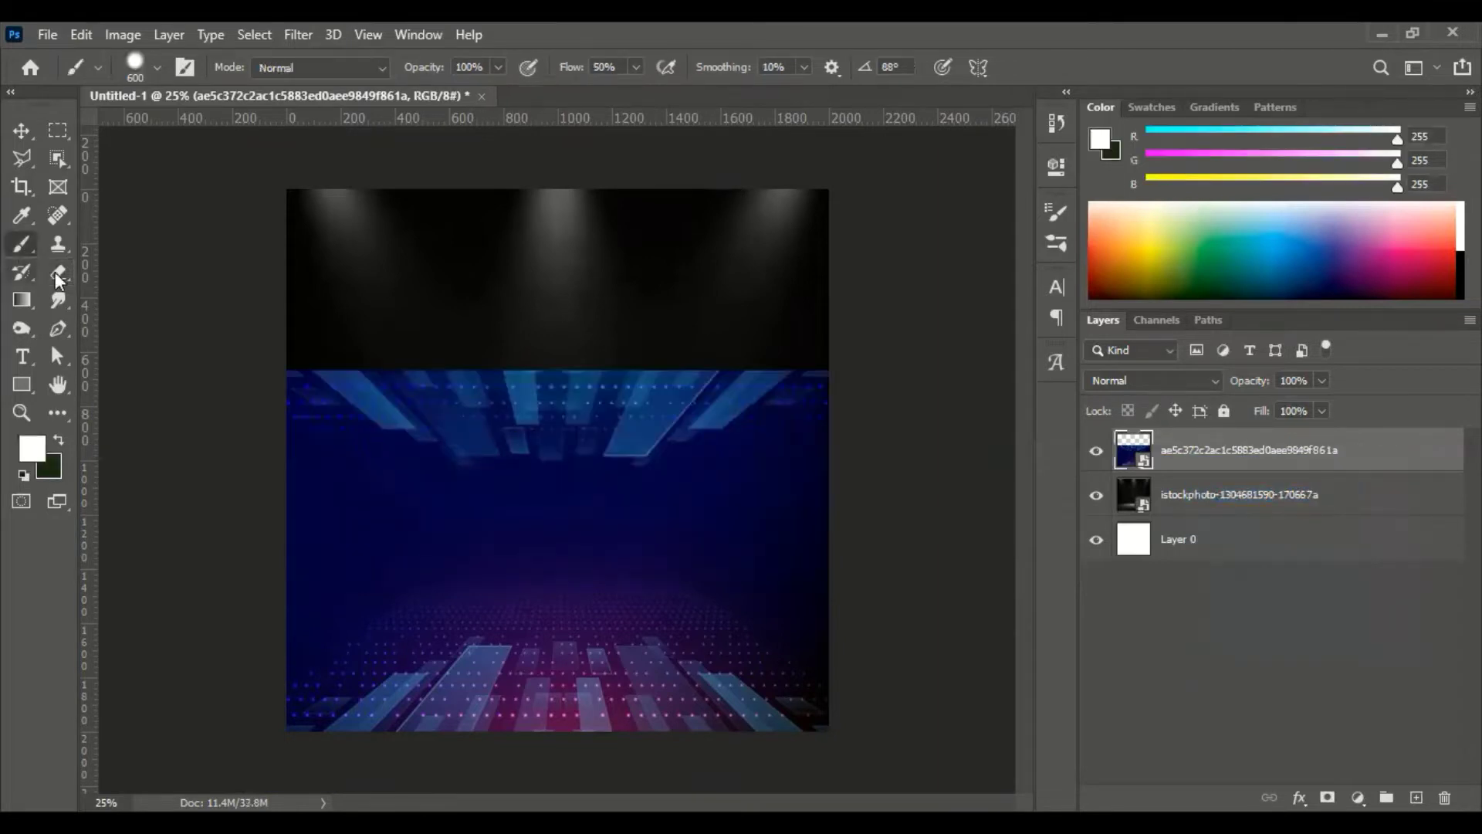
click(57, 274)
right_click(1246, 462)
click(996, 424)
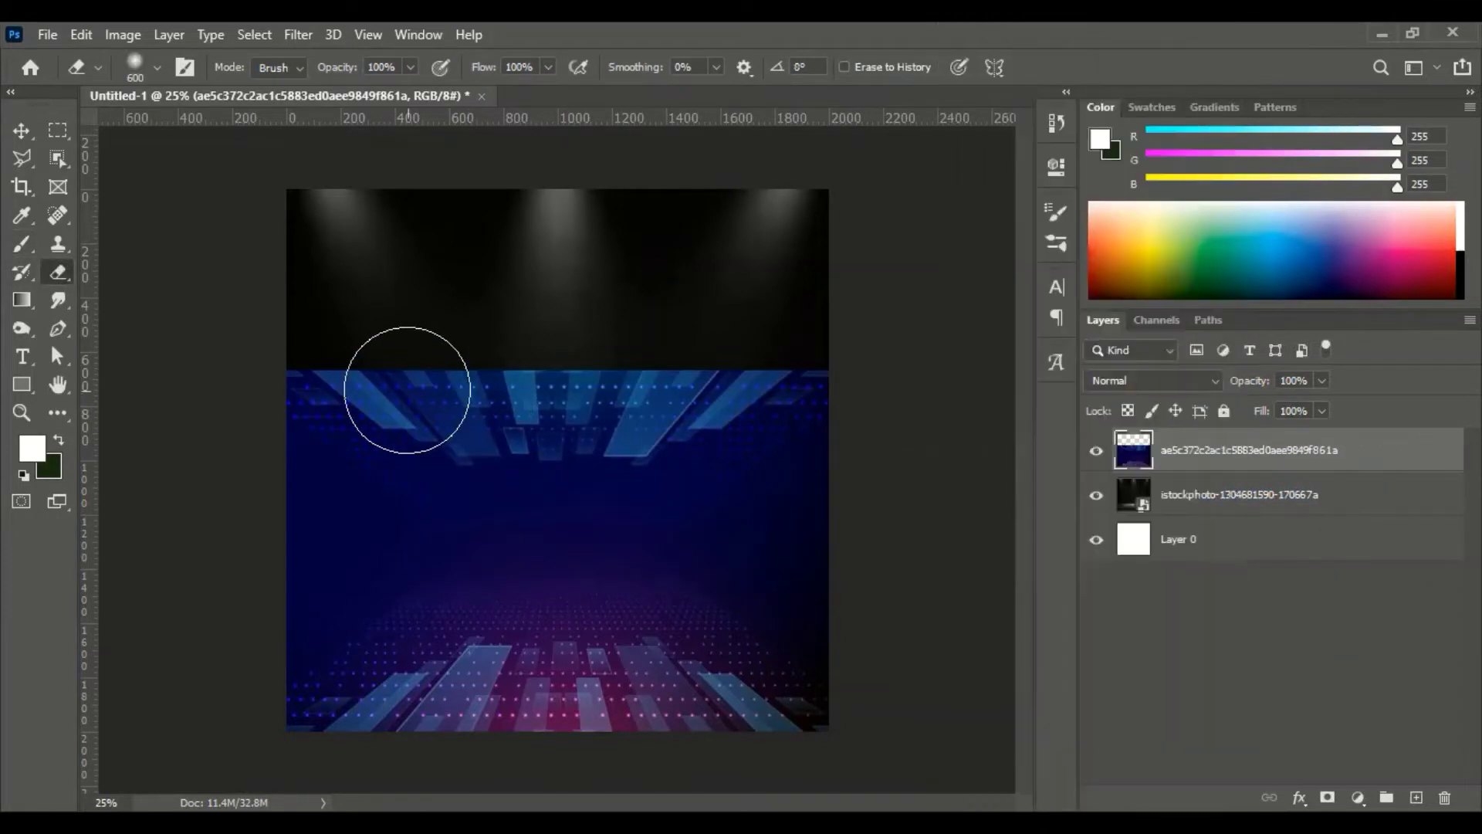
key(bracketright)
key(bracketright)
key(bracketright)
drag(331, 386, 798, 371)
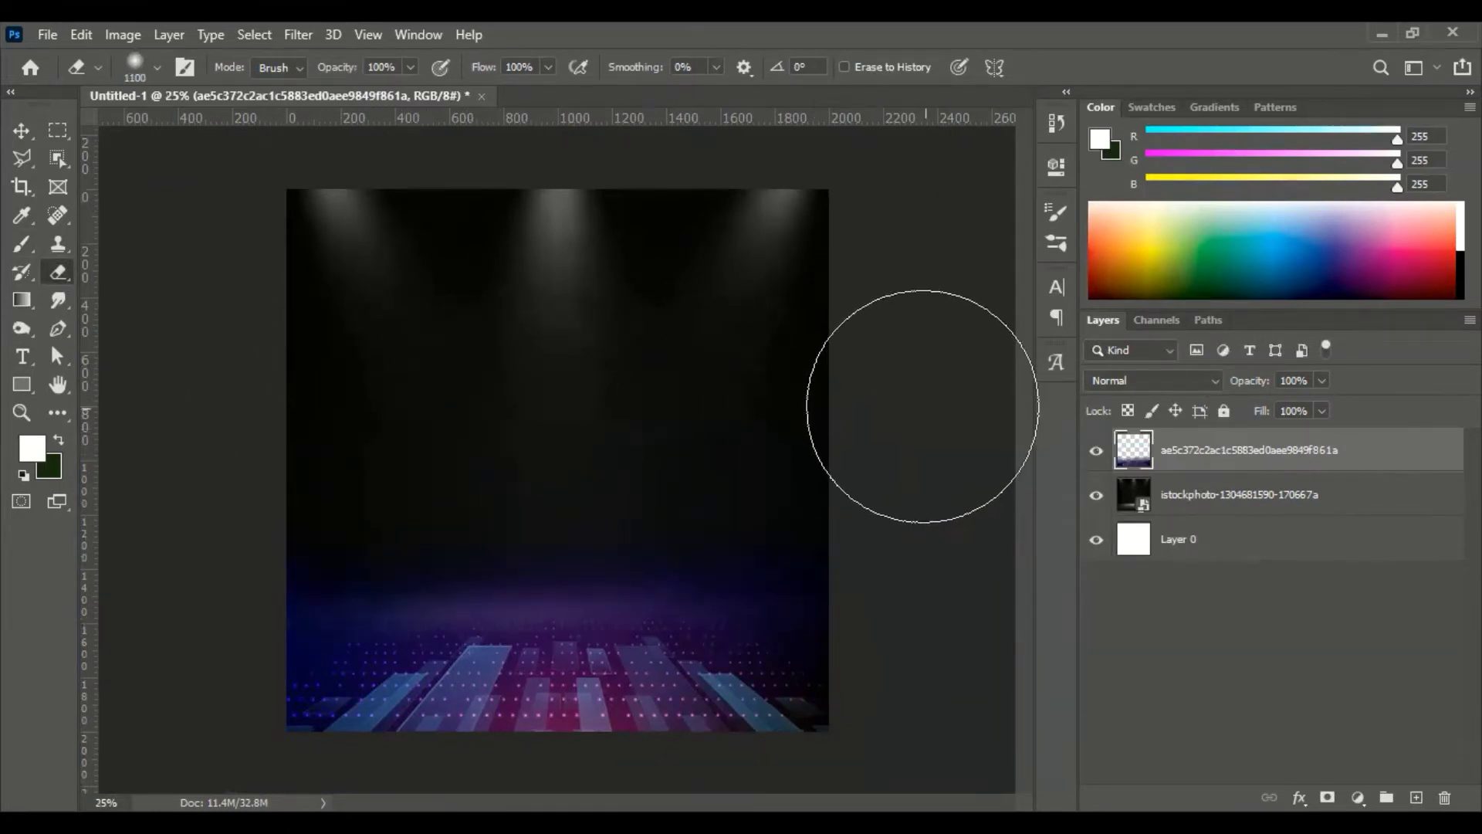
key(v)
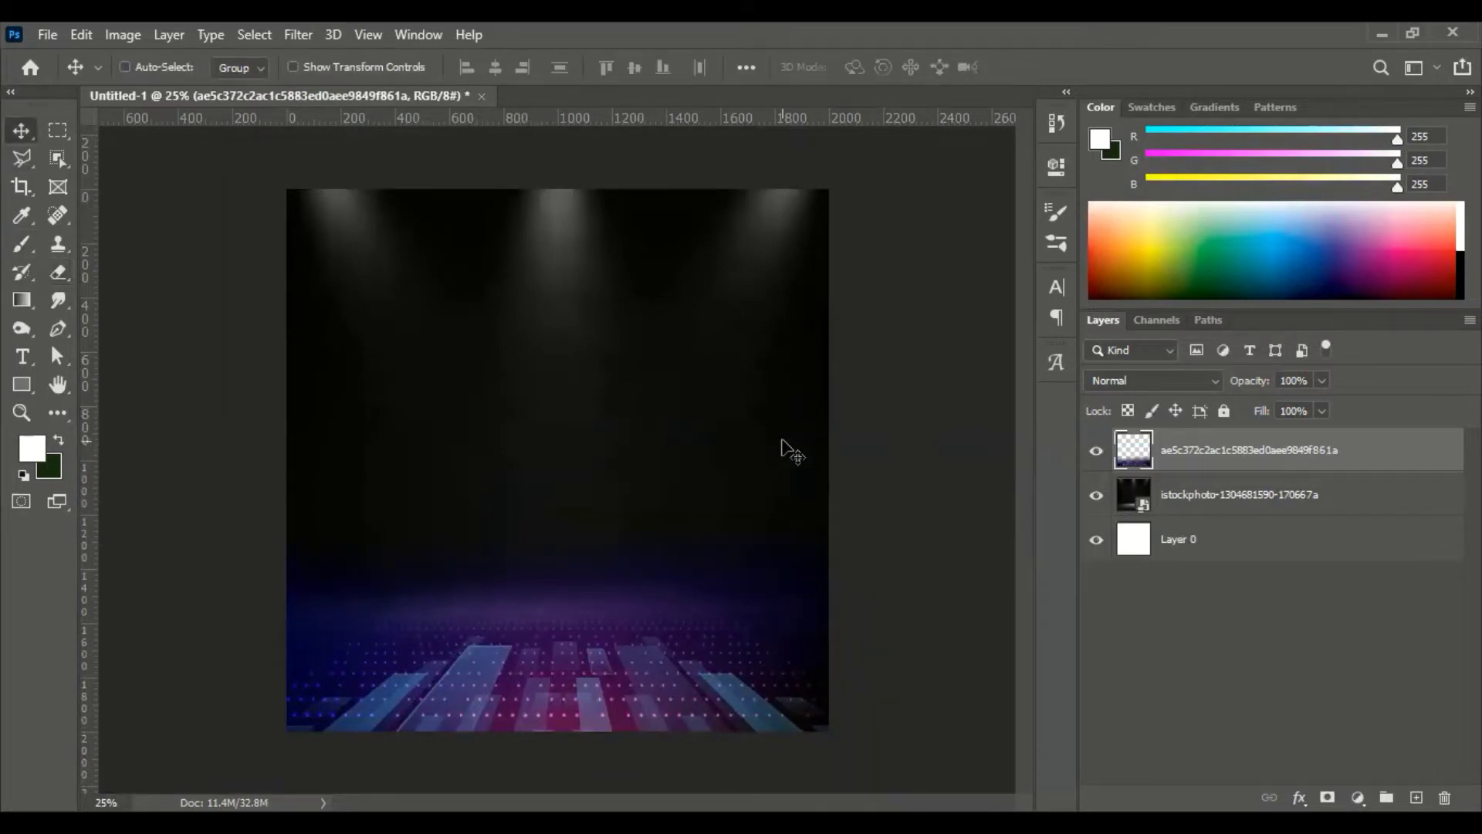
- Set the neon floor layer's blend mode to Hard Light
click(1164, 382)
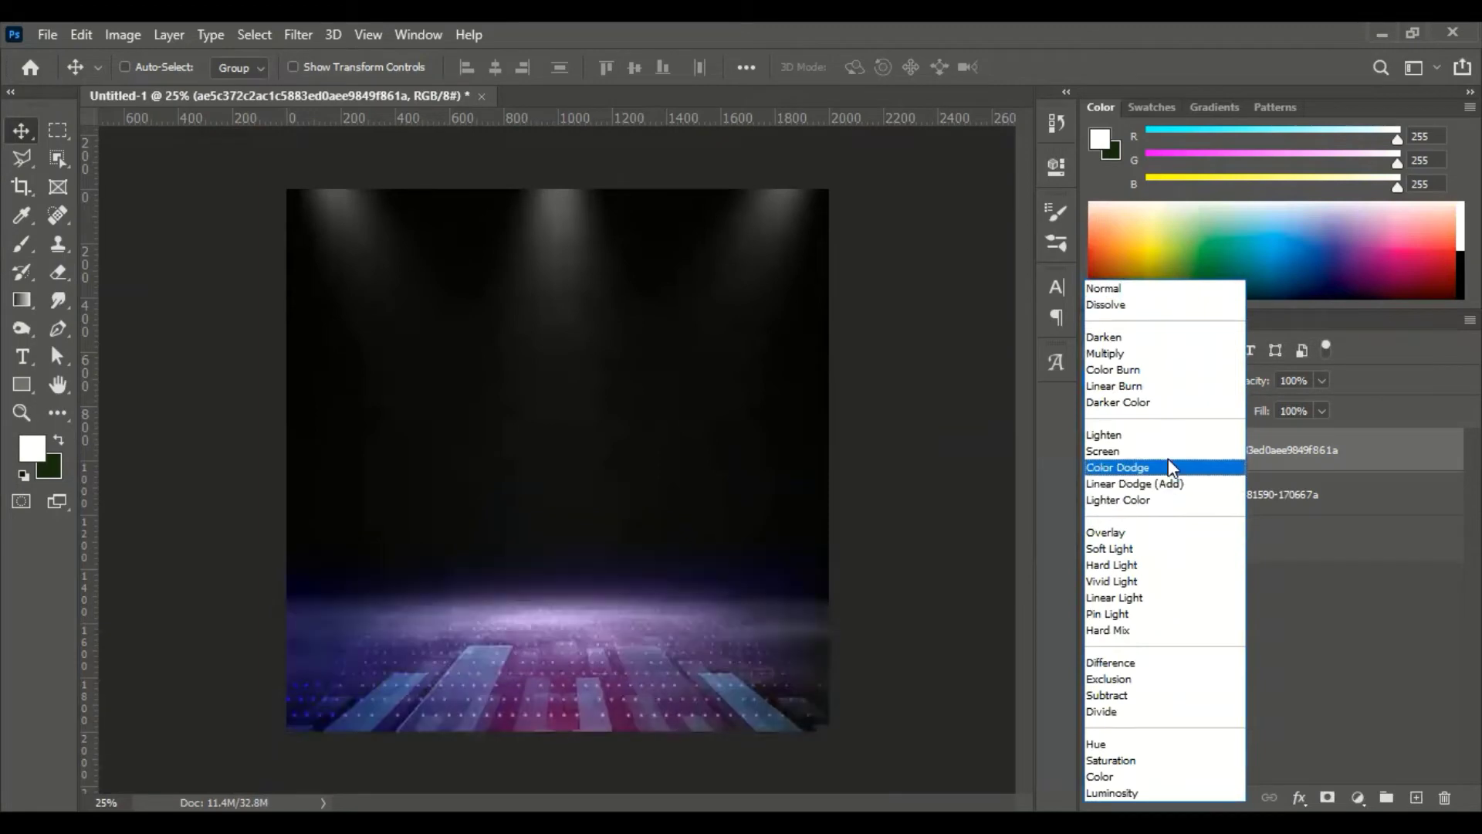
click(1158, 565)
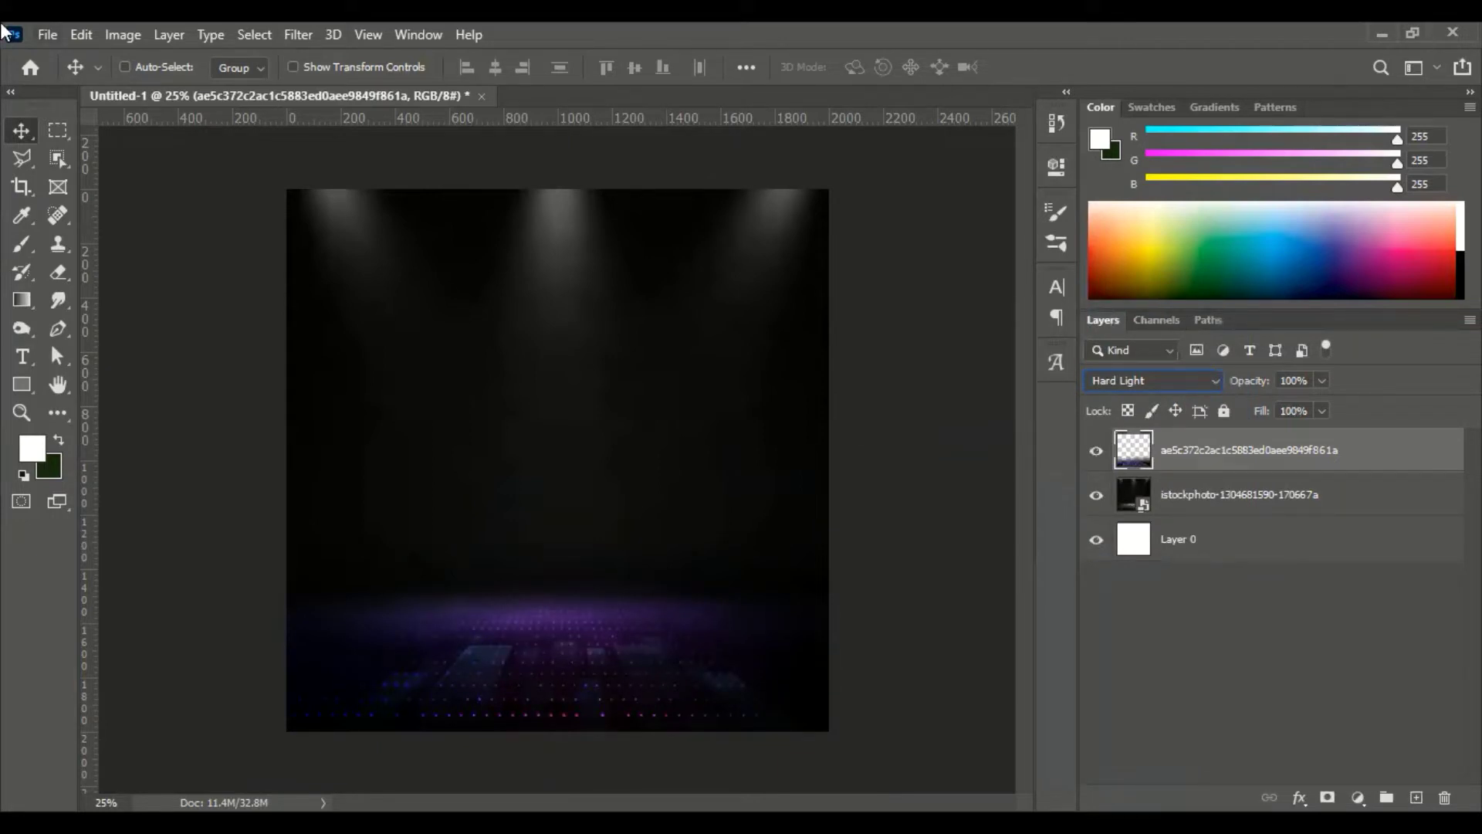
click(48, 34)
click(132, 465)
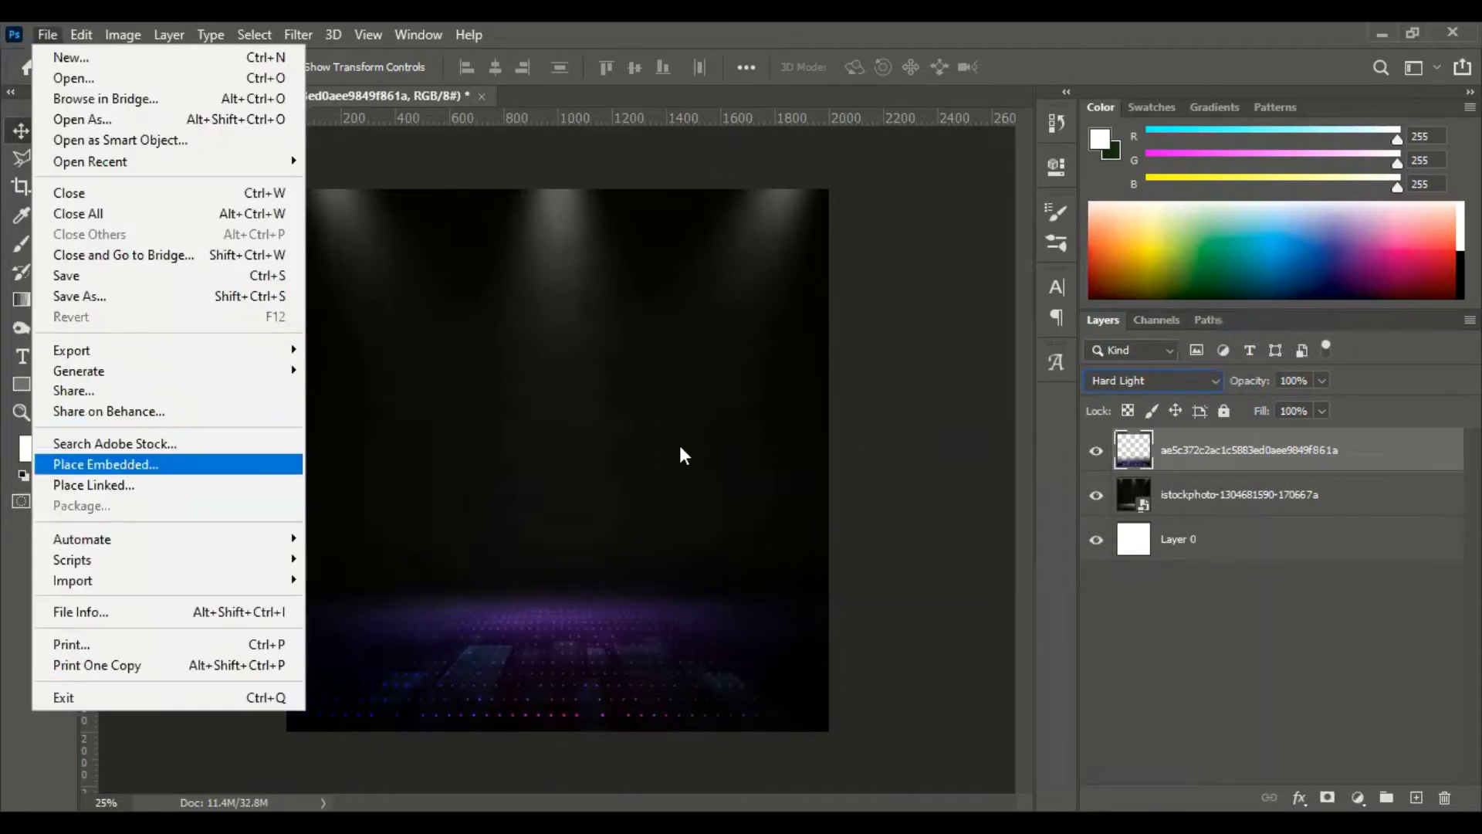
scroll(618, 417, down, 1)
click(369, 392)
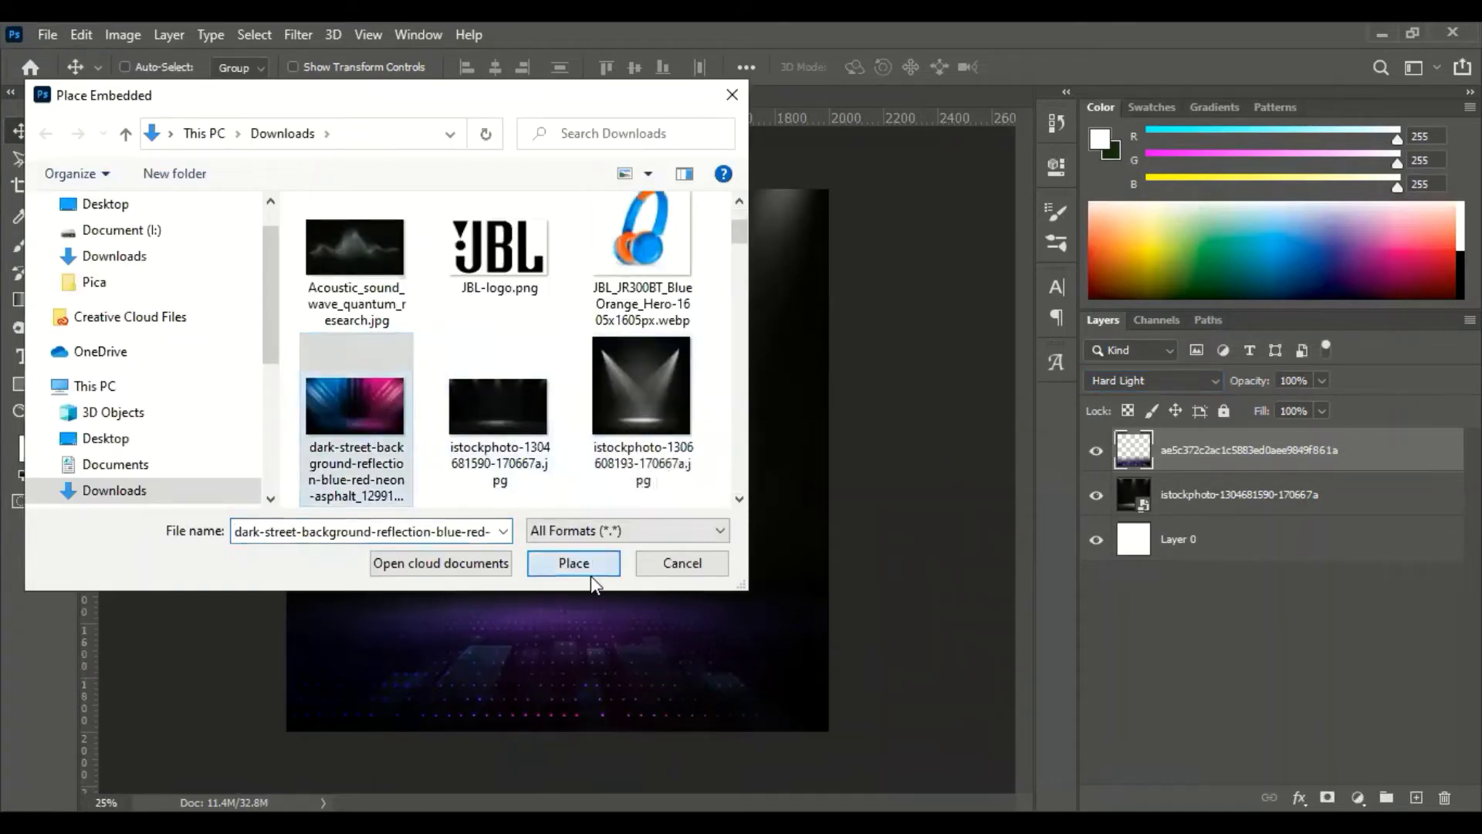
click(573, 563)
click(804, 356)
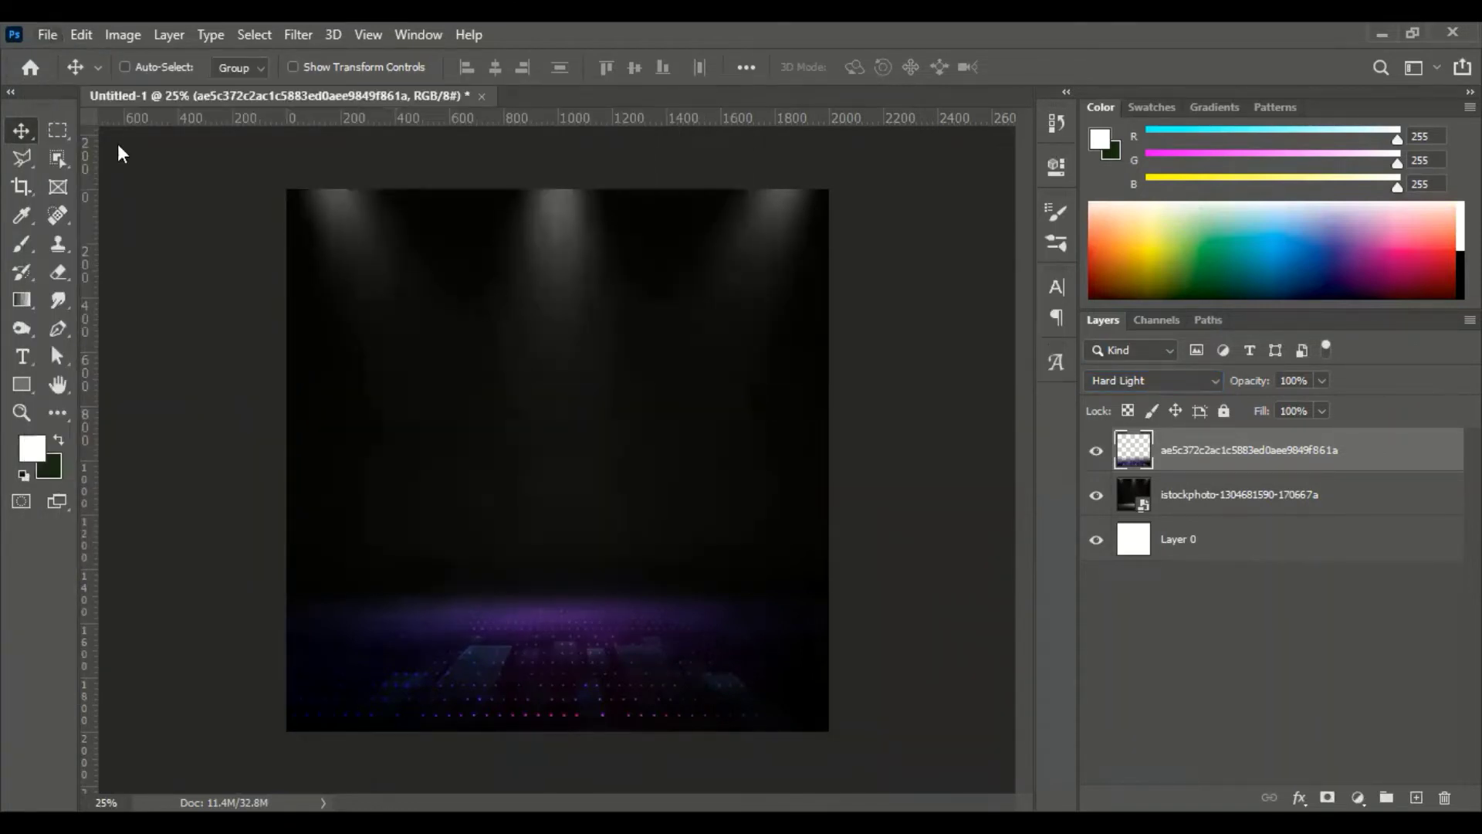
key(alt+f)
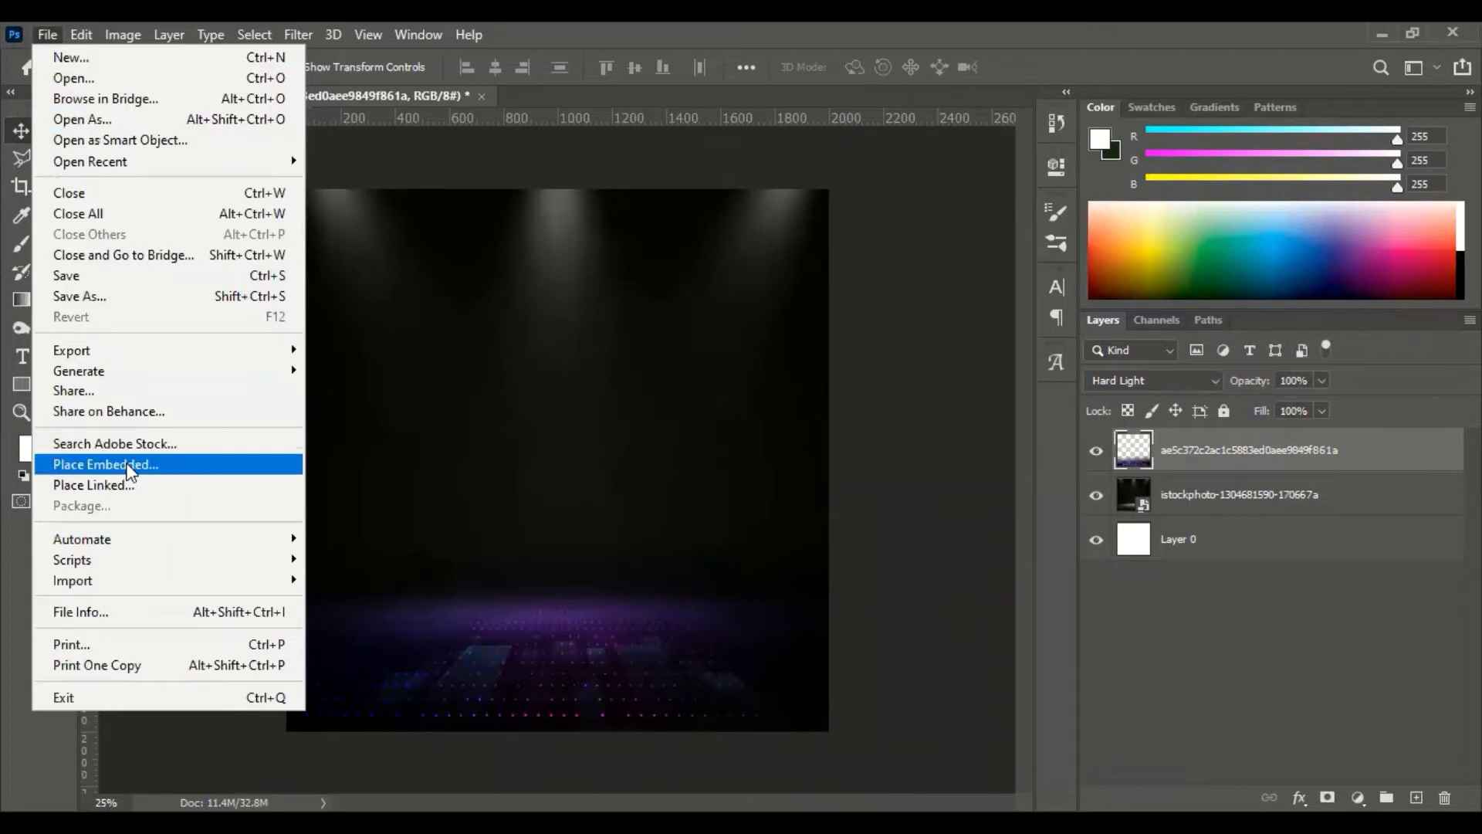
click(128, 465)
scroll(580, 426, down, 1)
scroll(582, 419, down, 2)
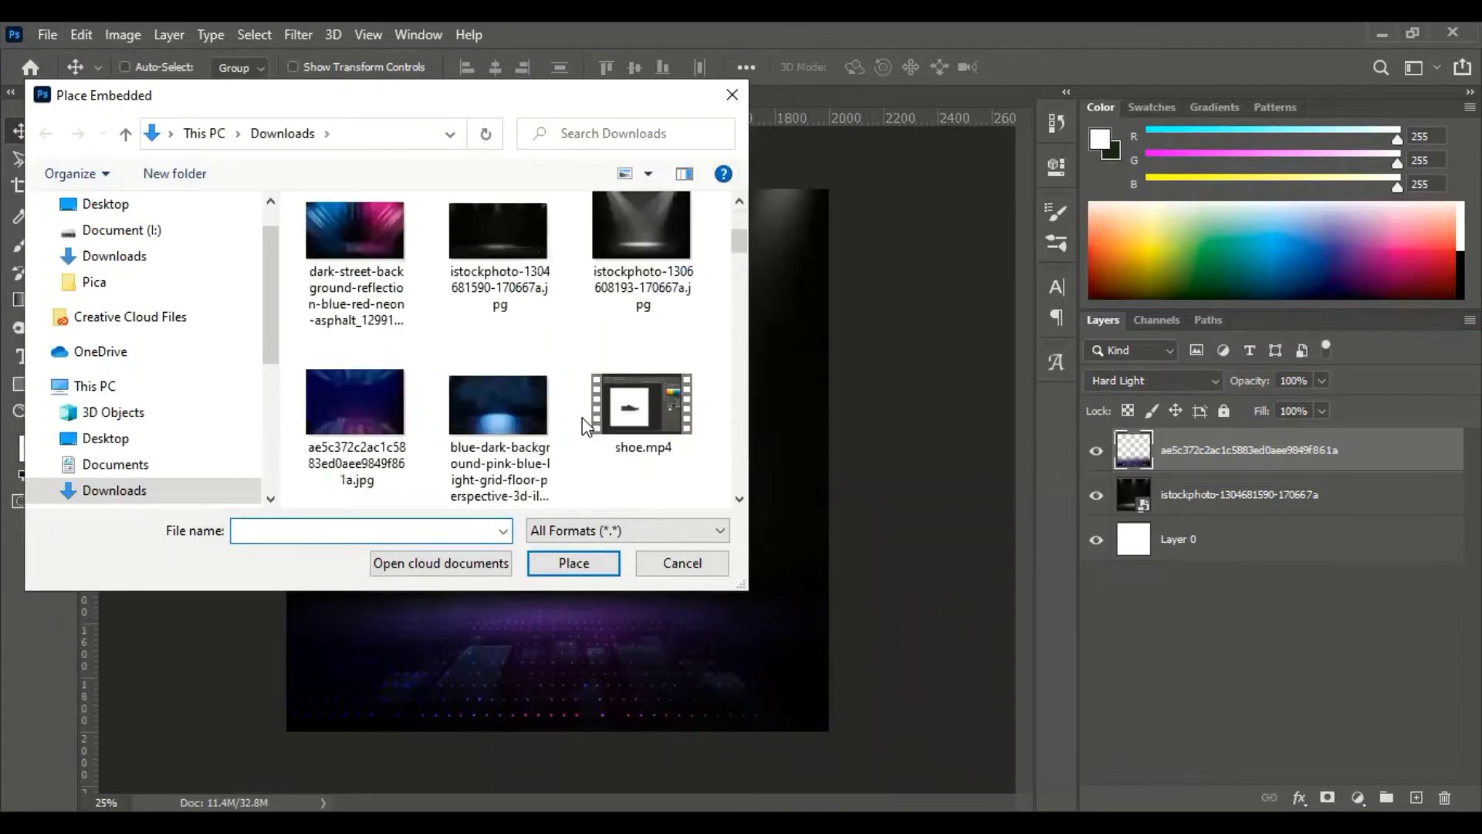
scroll(582, 418, up, 3)
click(355, 405)
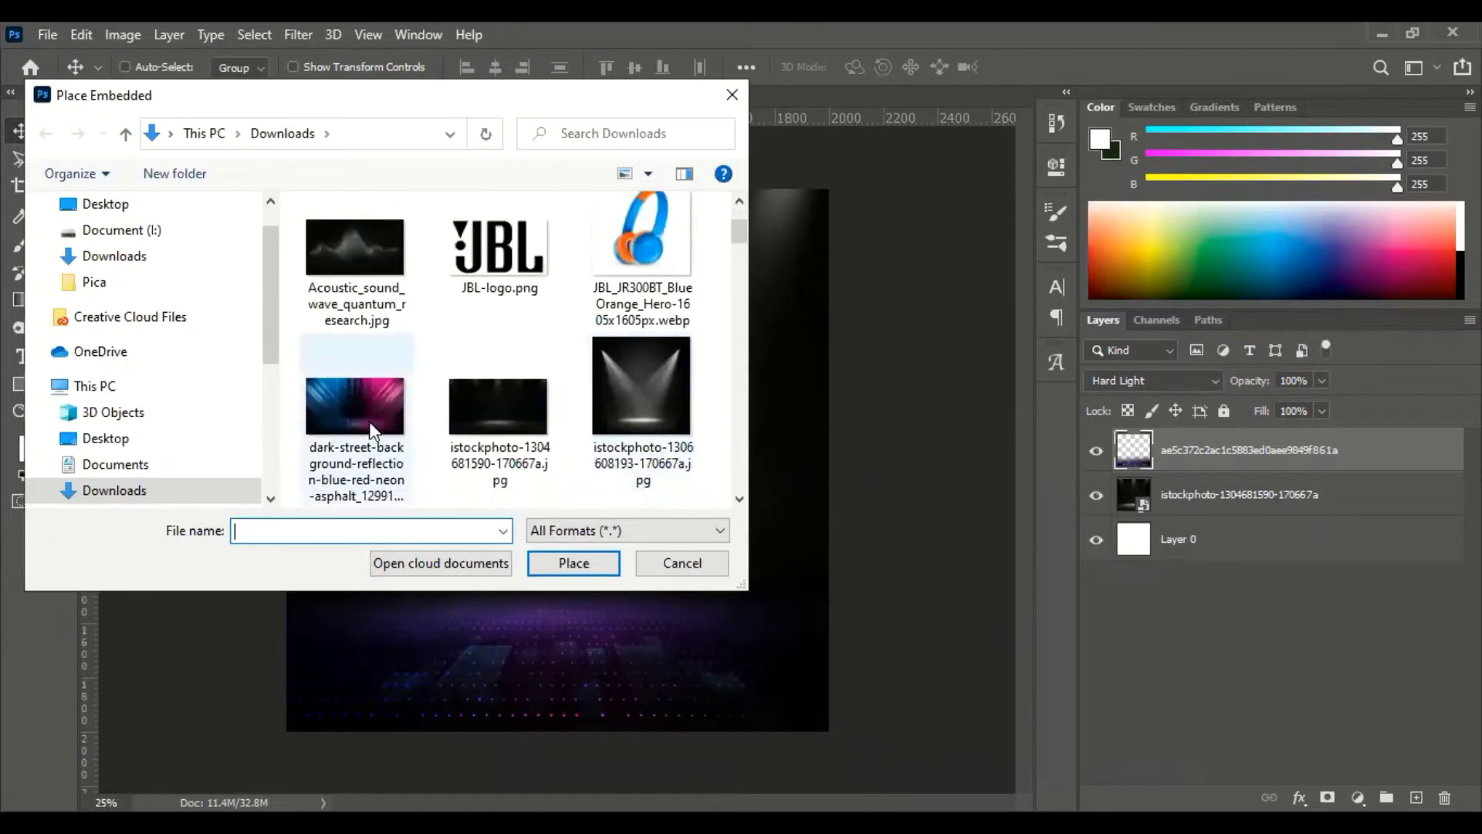
click(573, 562)
click(800, 353)
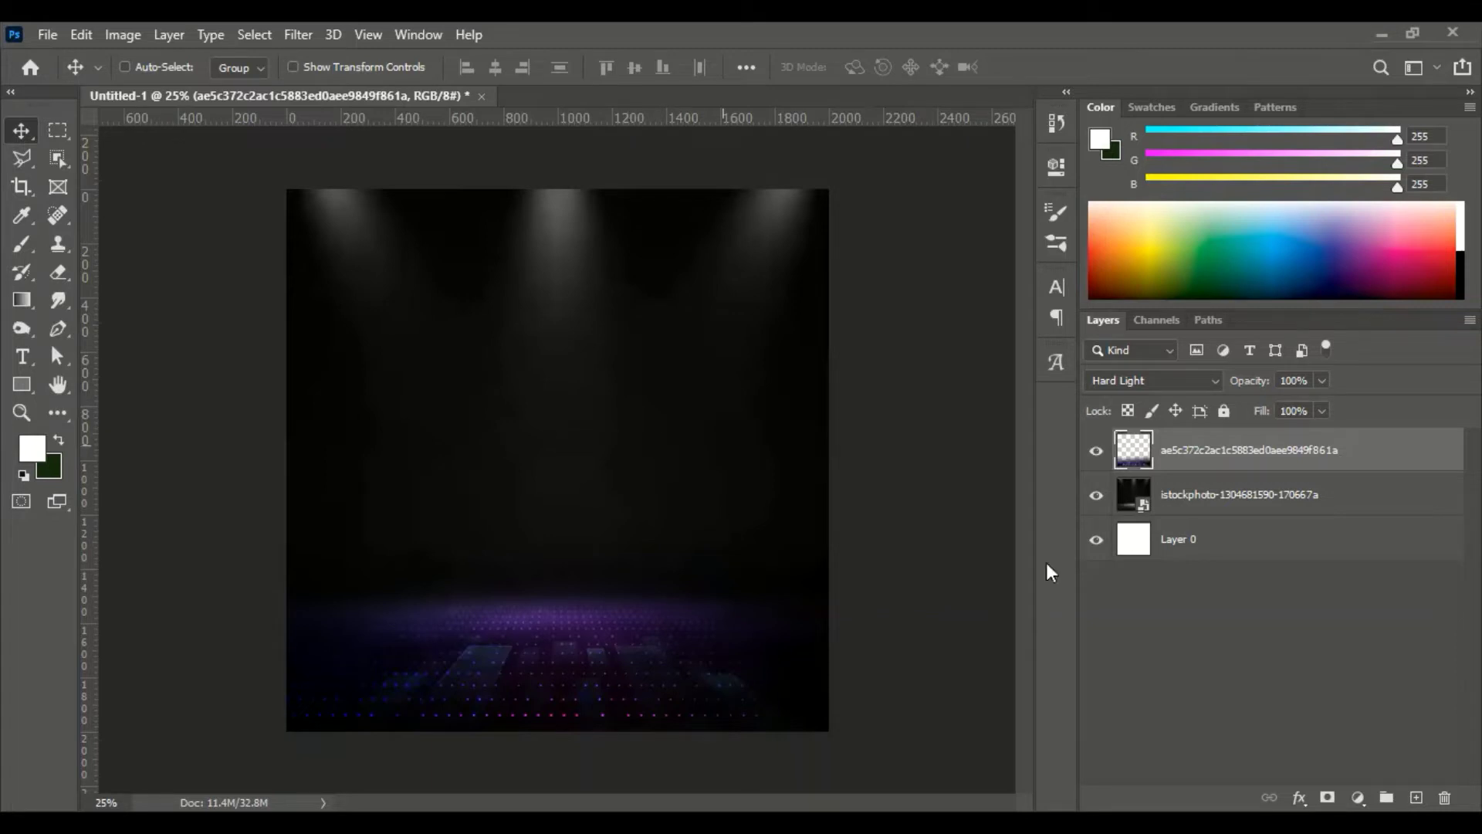
- Paste the light-streak image as Layer 1, scale it to fill the canvas, and add a mask
key(ctrl+v)
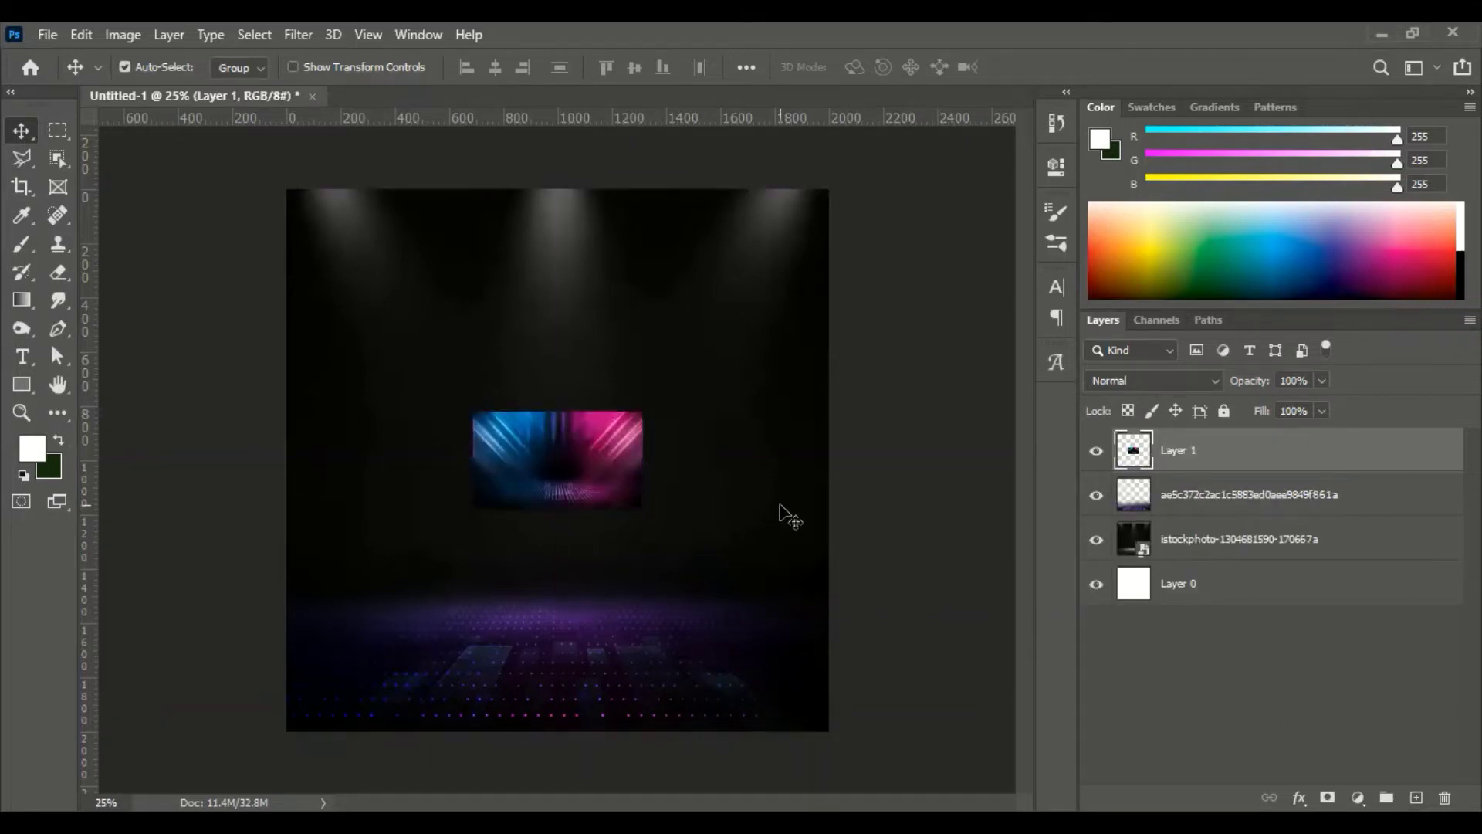
key(t)
key(v)
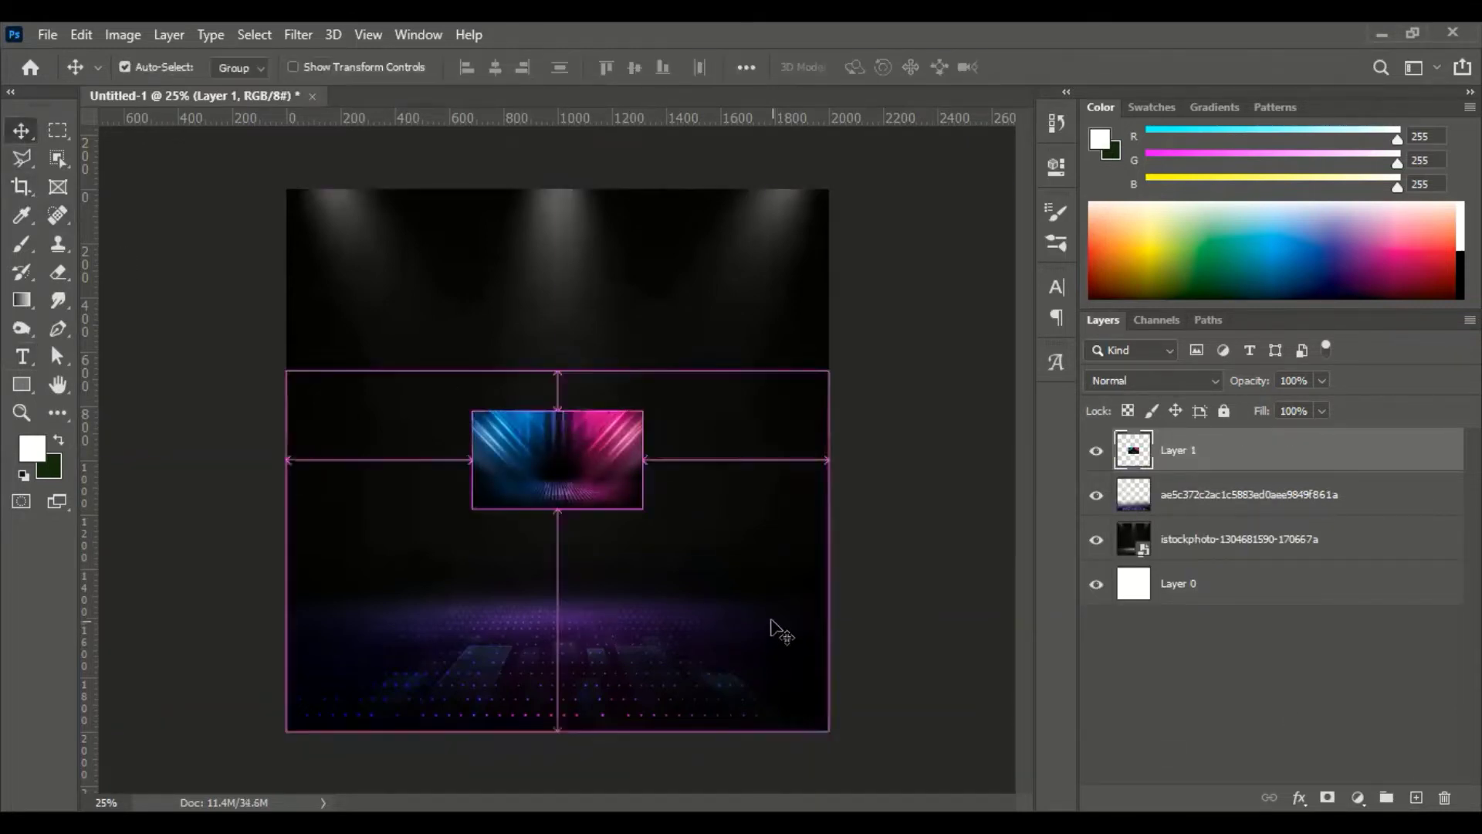
key(ctrl+t)
mouse_move(645, 509)
mouse_down()
mouse_move(921, 607)
mouse_move(962, 642)
mouse_up()
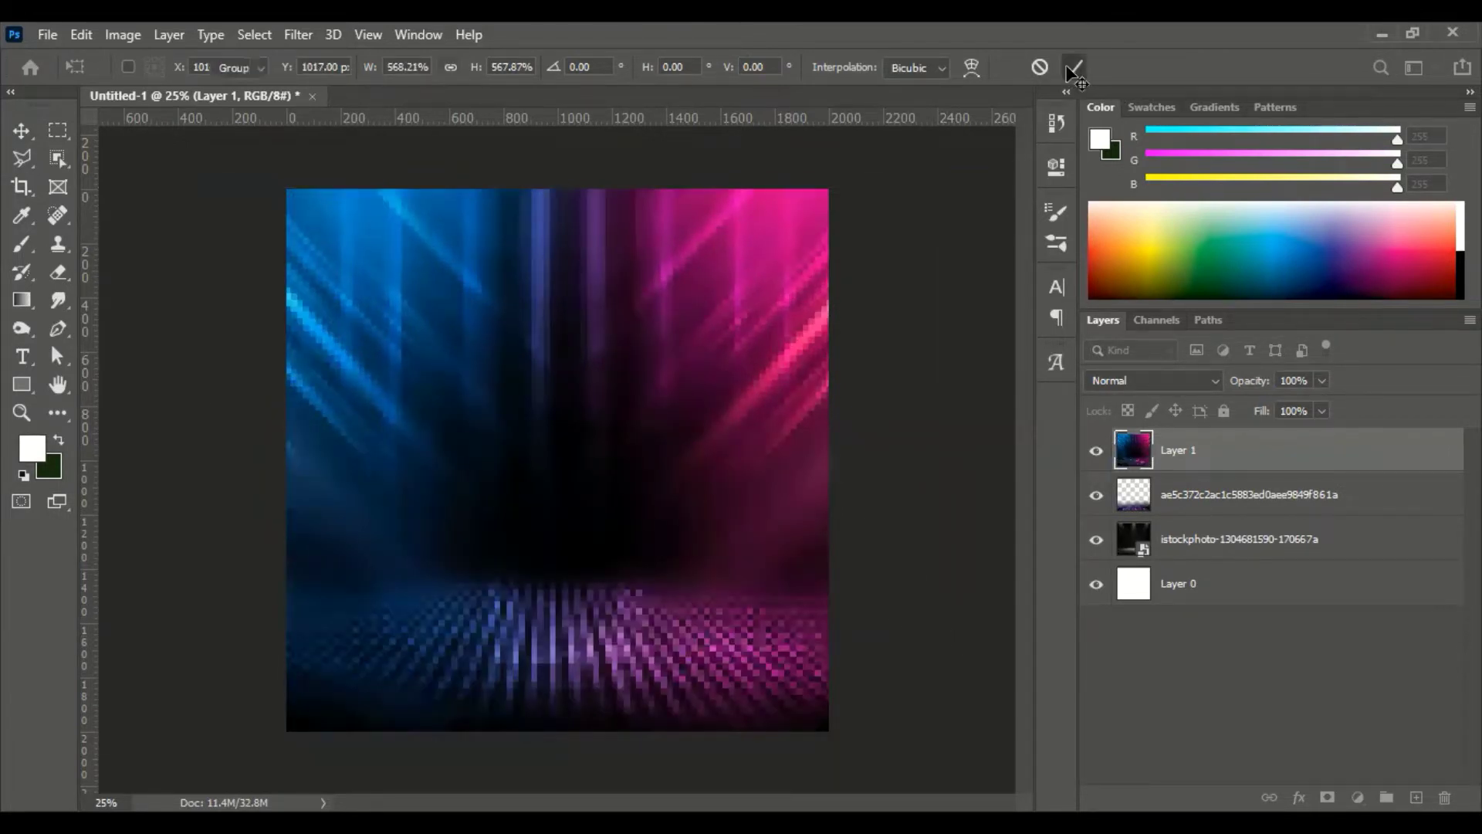
click(1073, 66)
click(1327, 797)
- Mask out Layer 1's floor area in black, blend it in Screen, and add empty Layer 2
key(x)
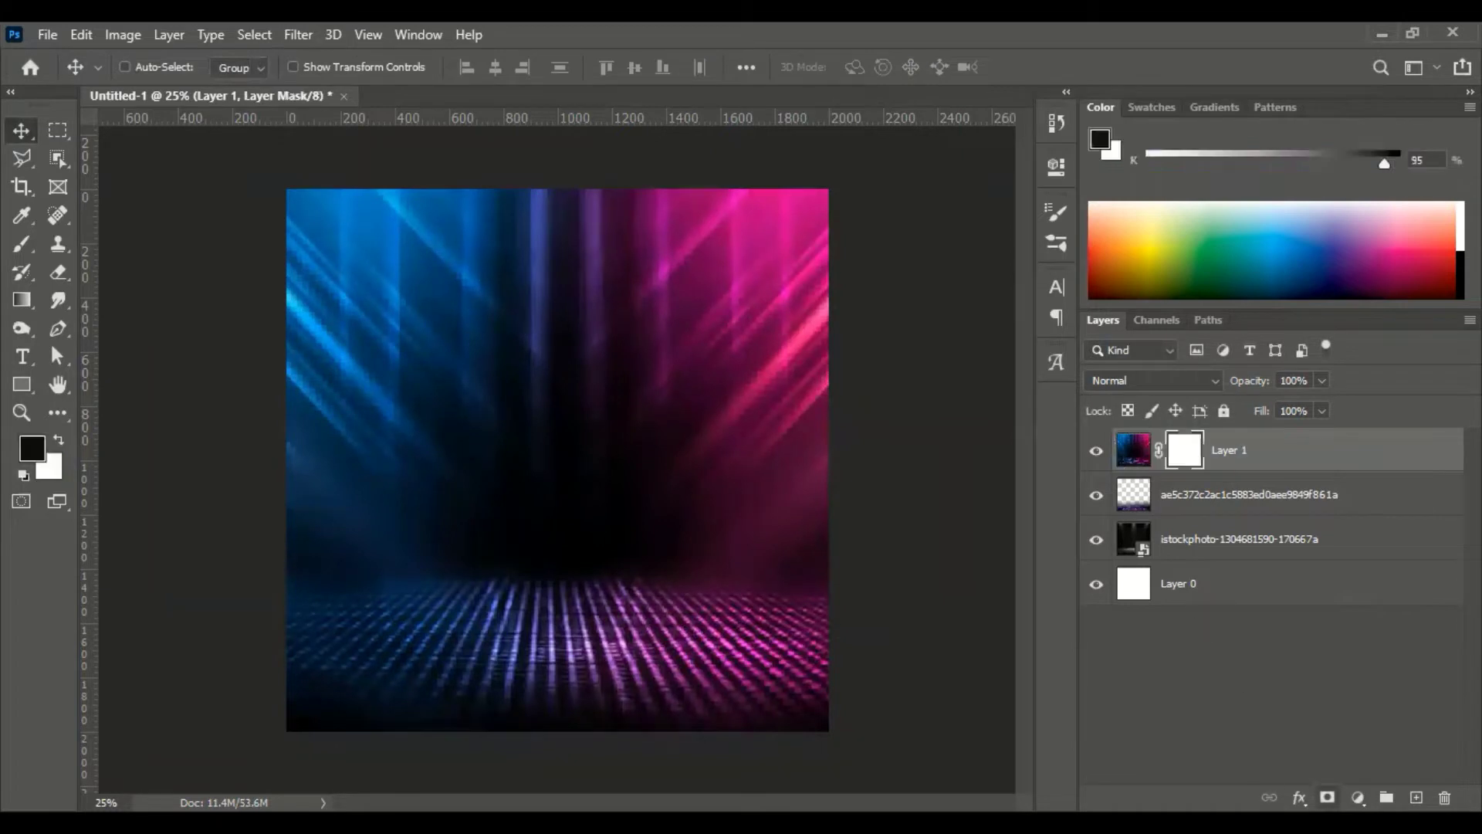
key(b)
mouse_move(344, 681)
mouse_down()
mouse_move(859, 691)
mouse_move(414, 688)
mouse_move(792, 669)
mouse_move(817, 653)
mouse_move(219, 669)
mouse_up()
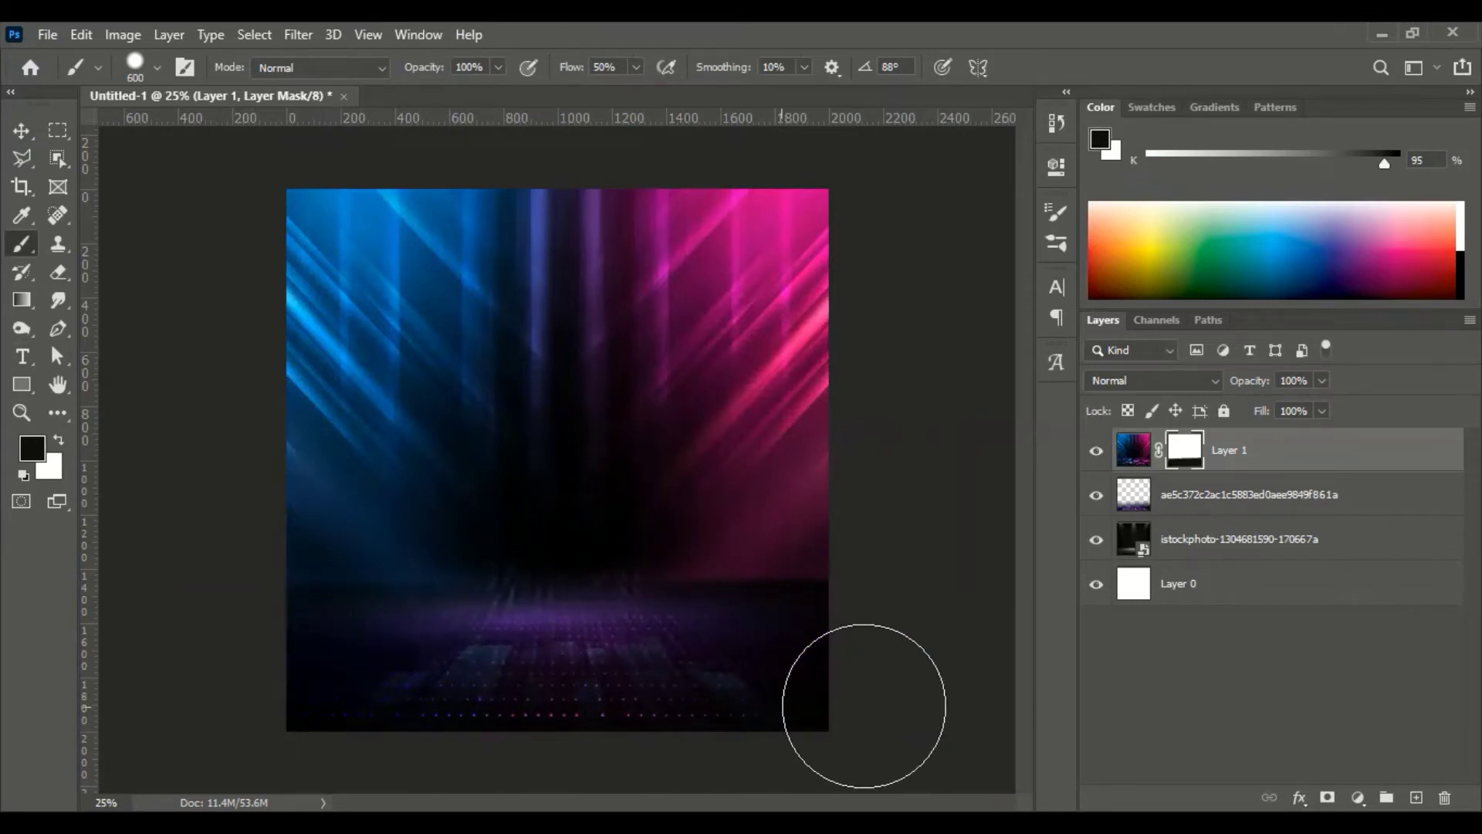
click(1166, 377)
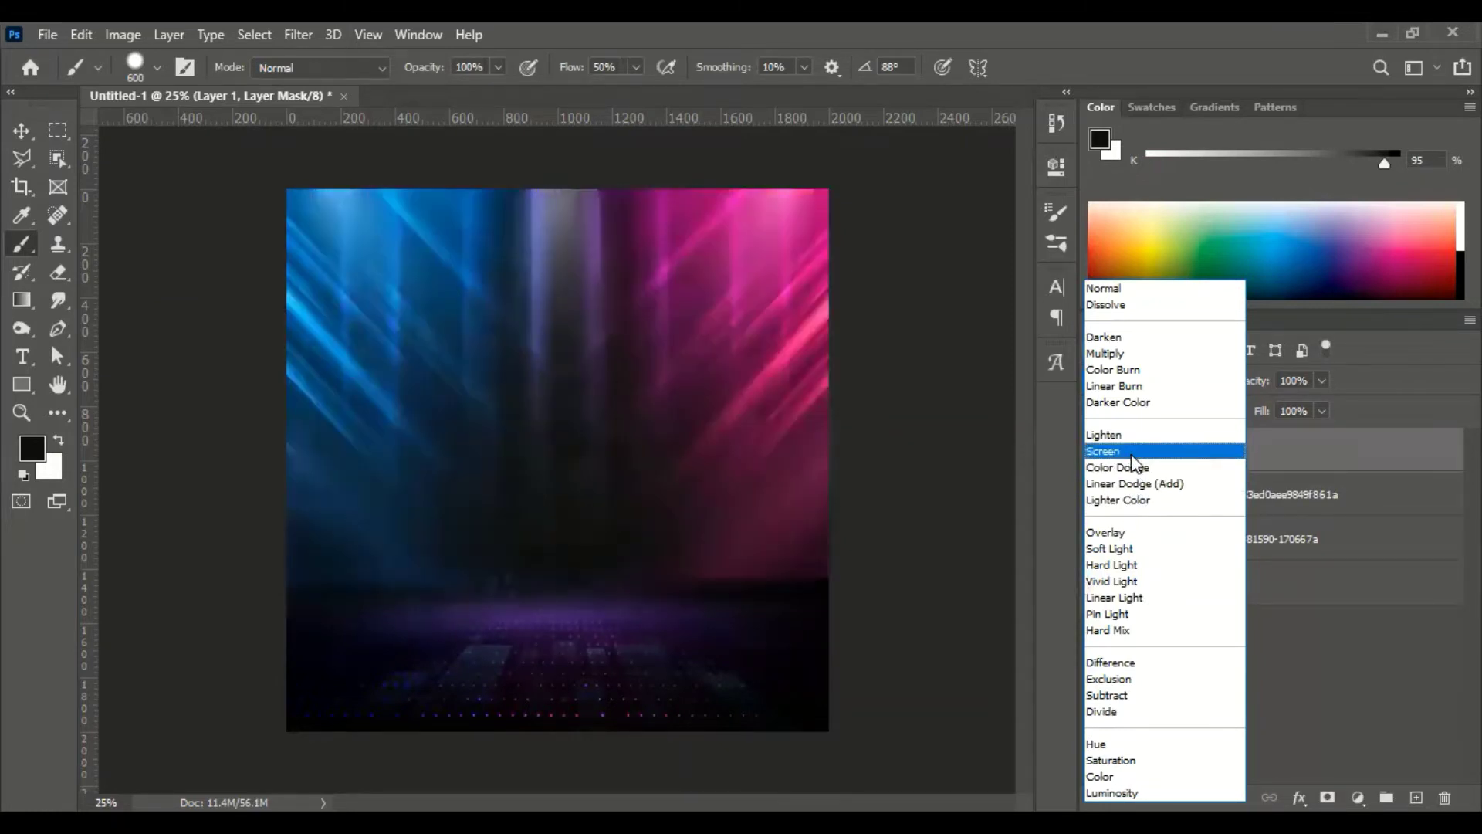
click(1132, 452)
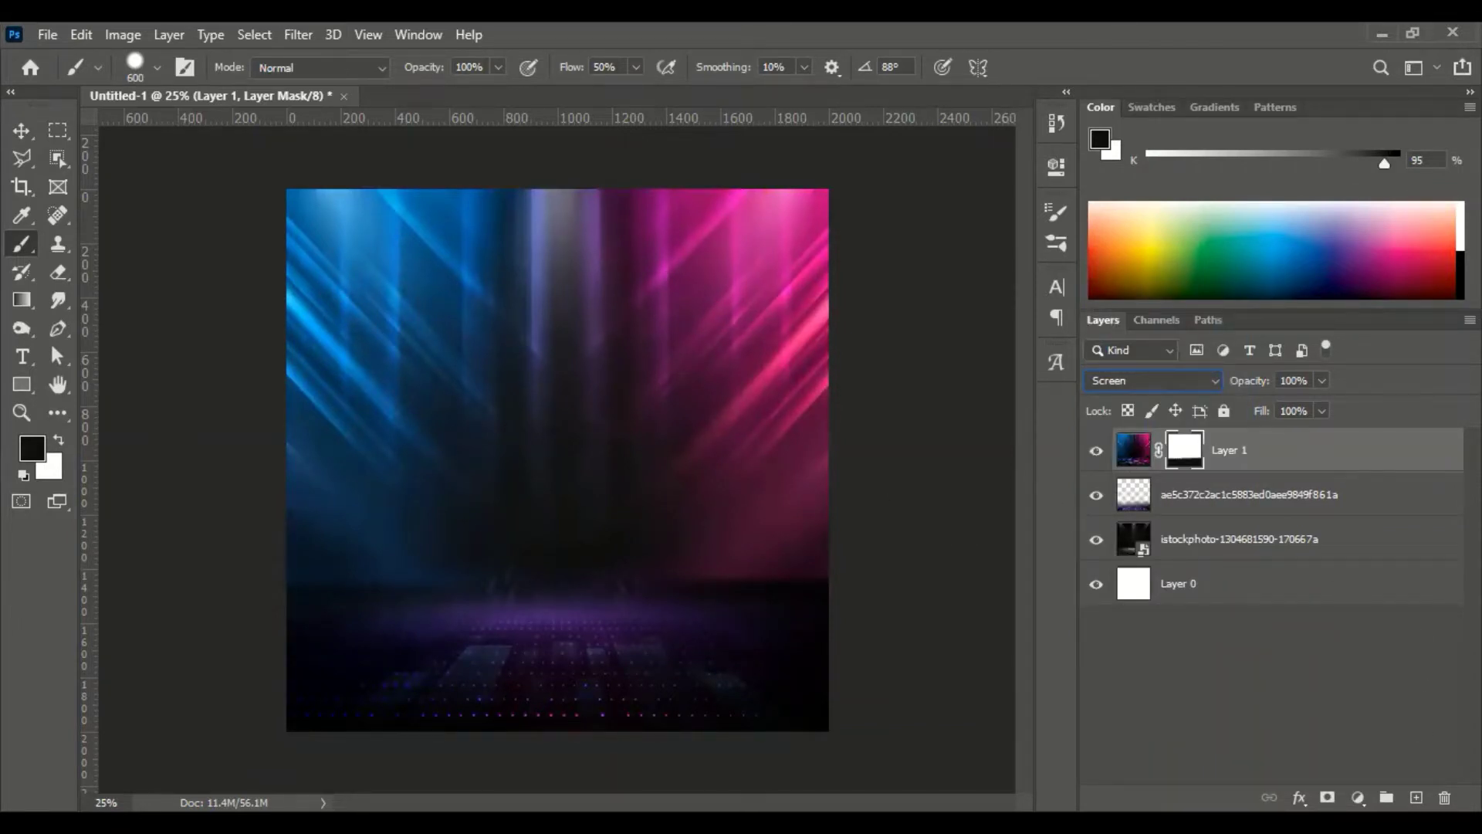
click(1415, 798)
- Start a gradient fill layer with both colour stops set to near-black 030303
key(x)
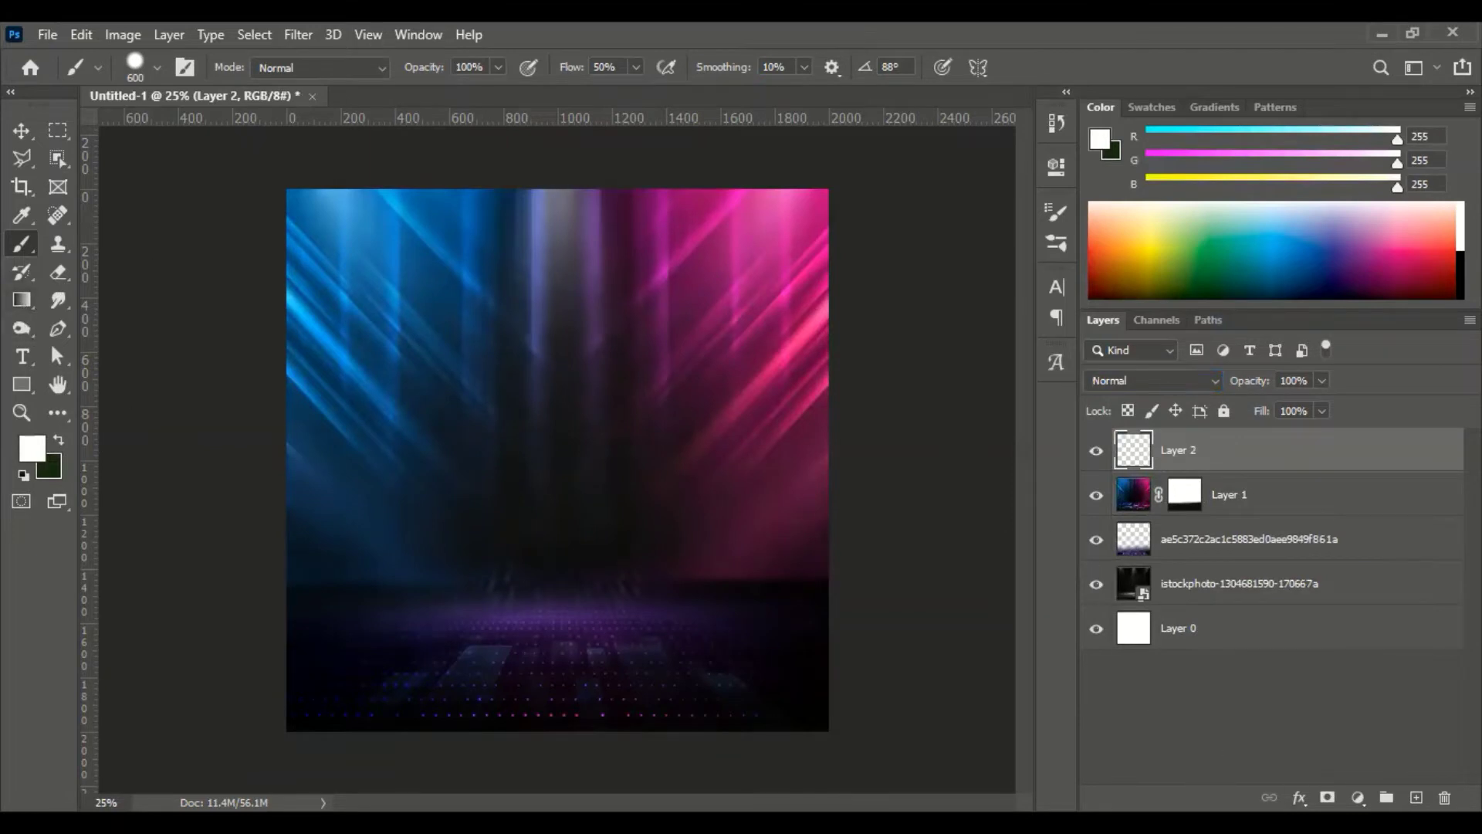
click(1299, 798)
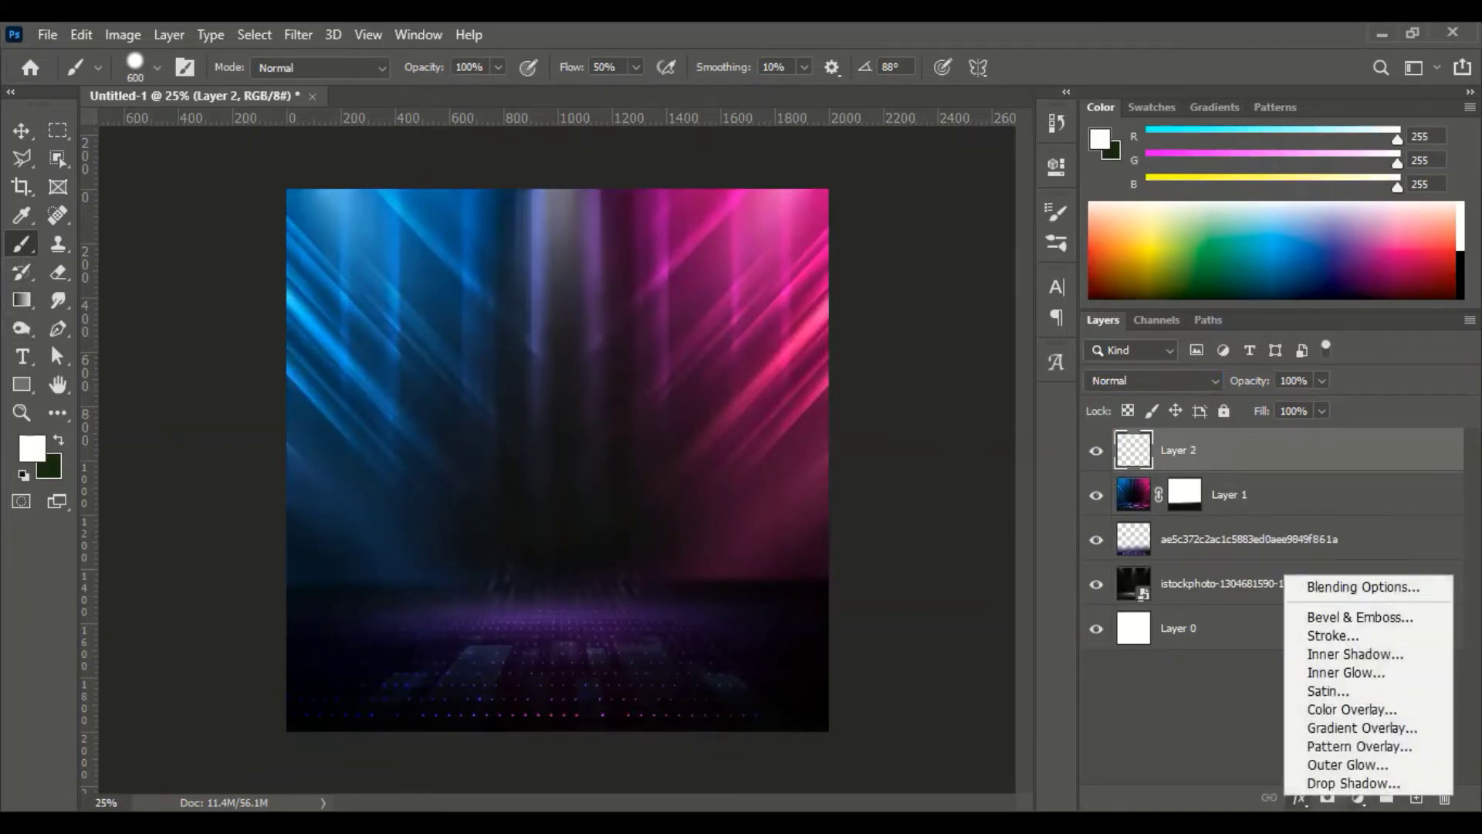
click(1358, 797)
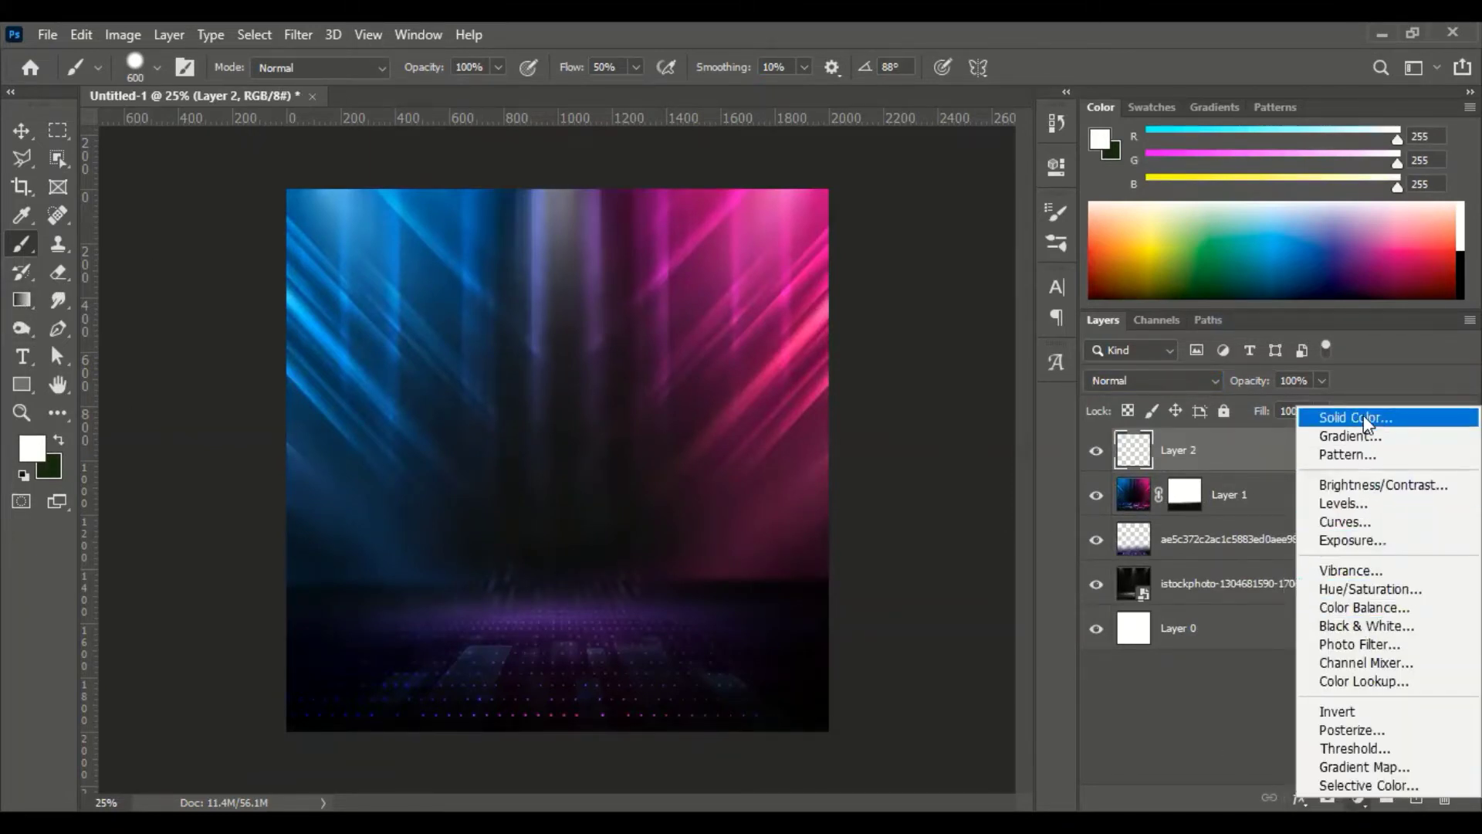
click(1360, 435)
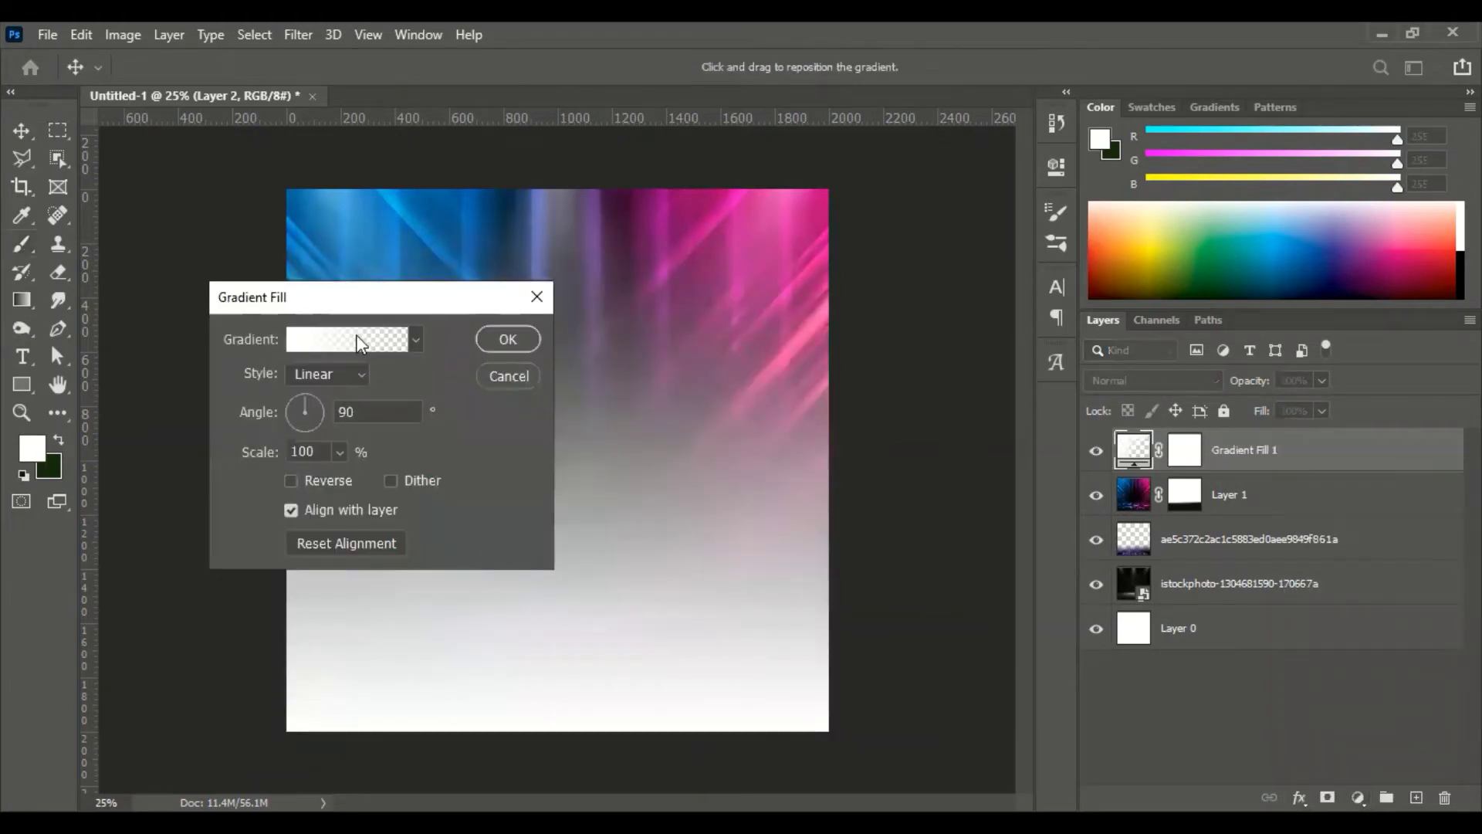
click(320, 345)
click(844, 463)
click(942, 556)
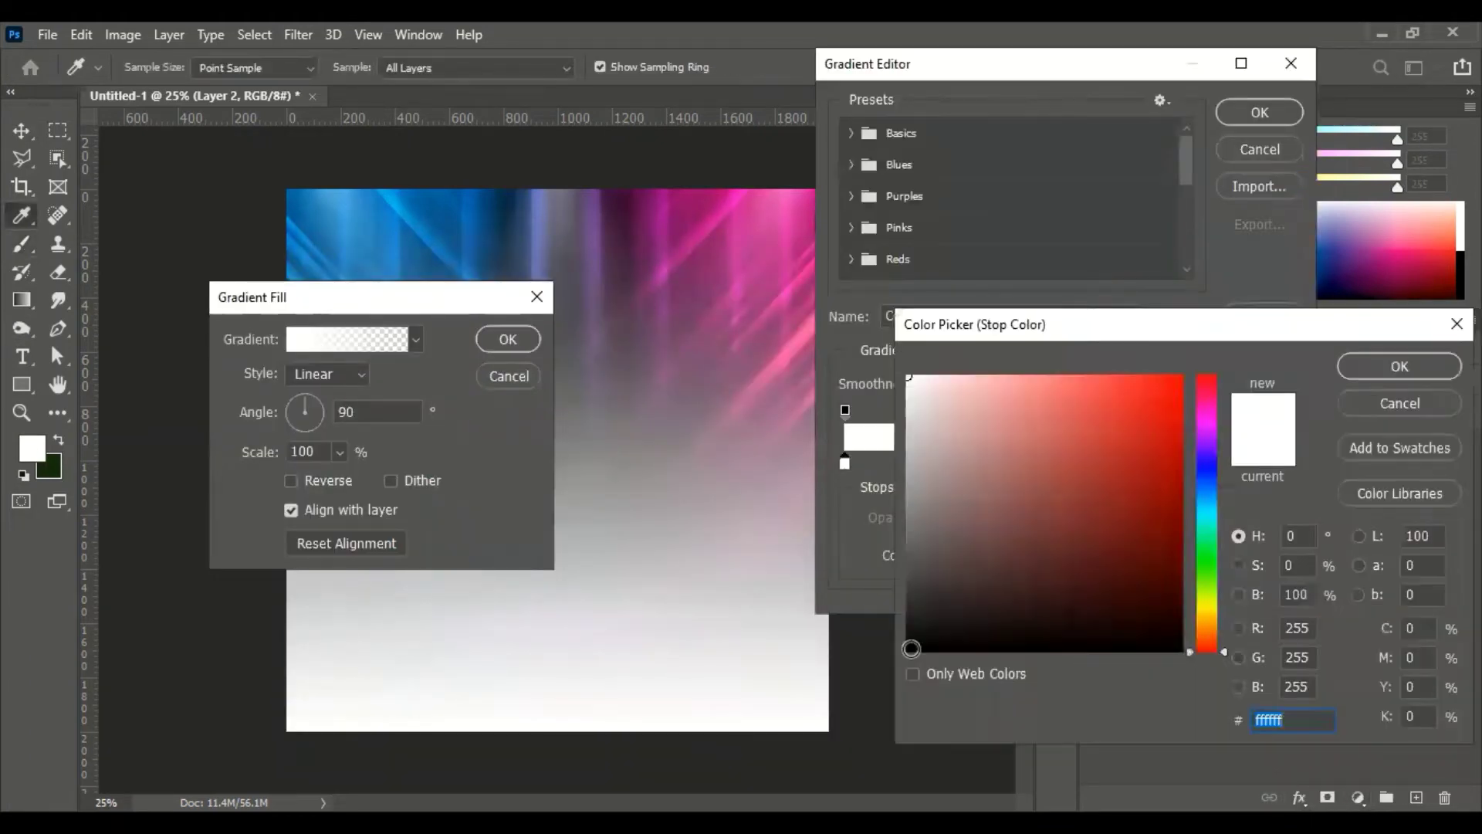
click(911, 646)
click(1400, 365)
click(1283, 463)
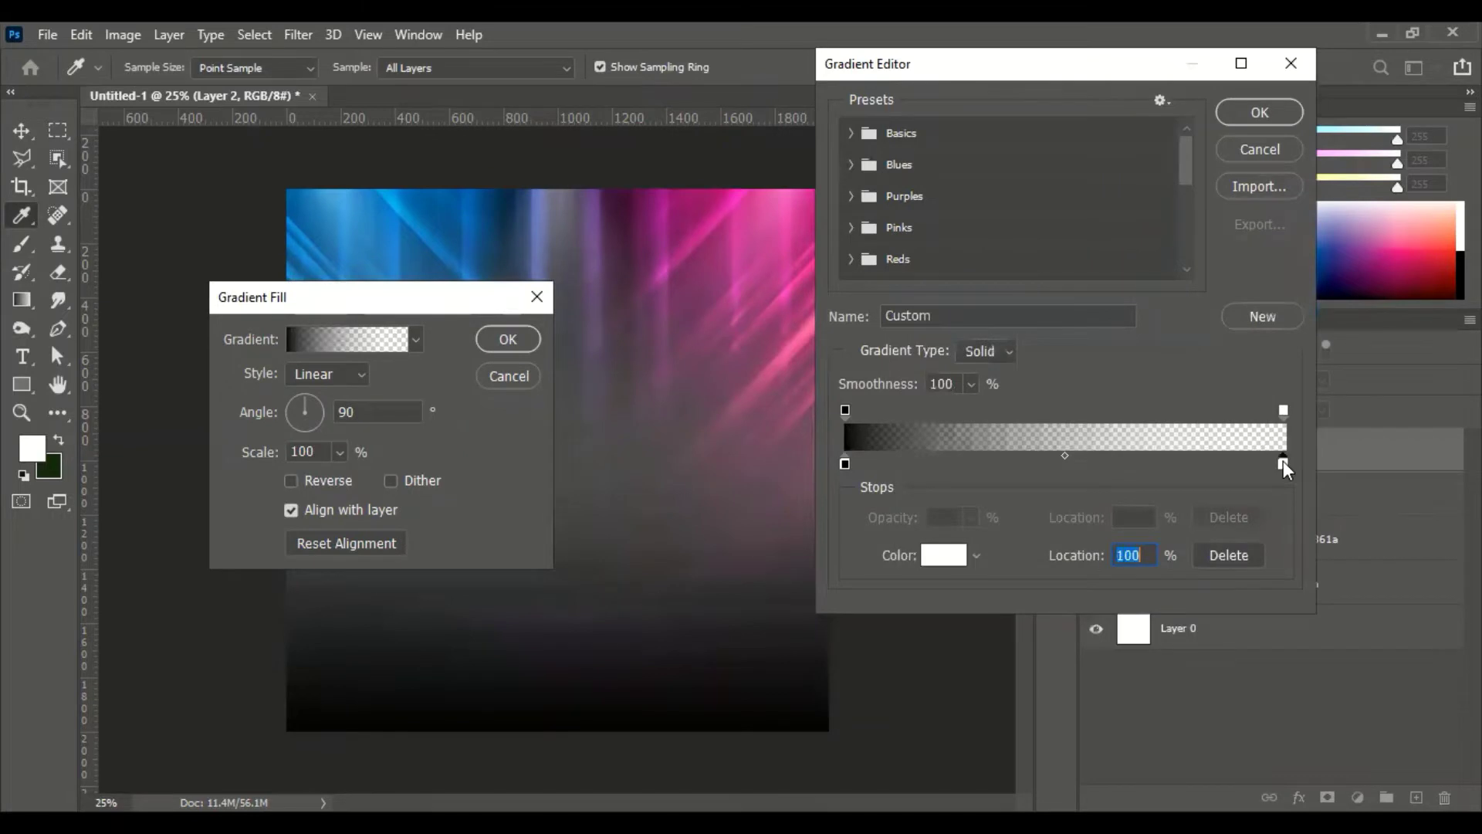
click(942, 556)
click(909, 648)
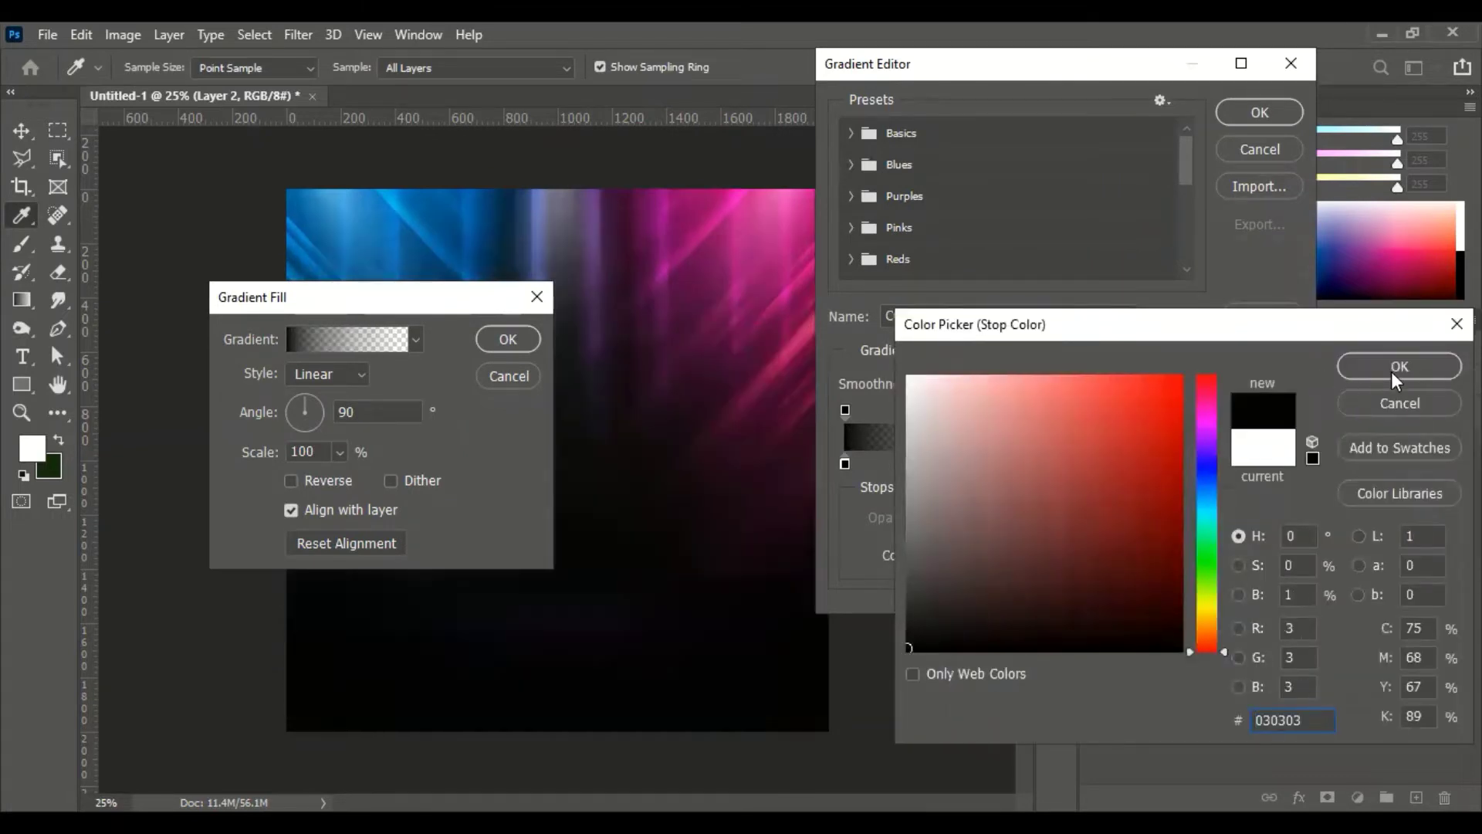
click(1397, 374)
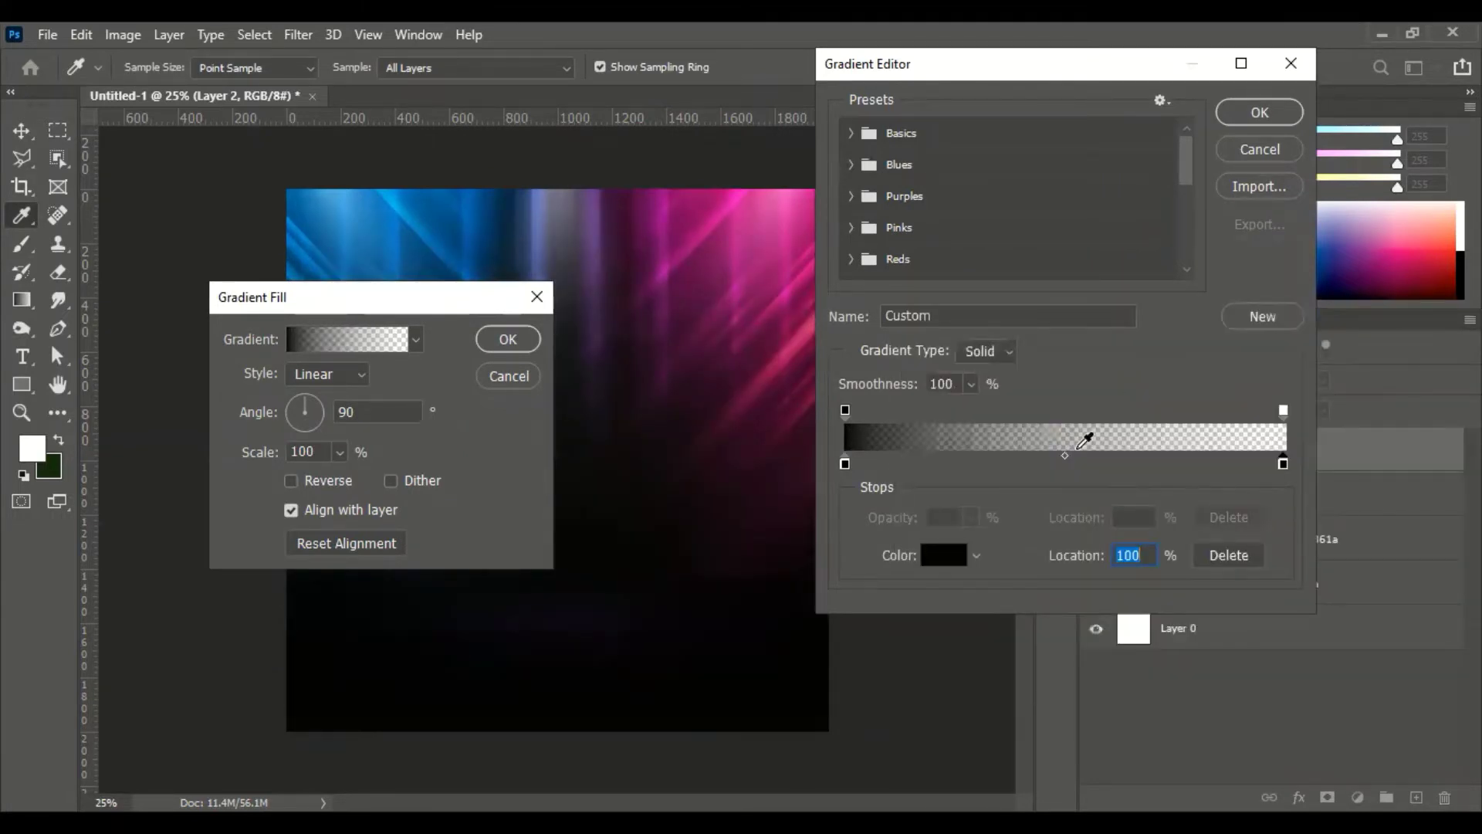
- Shift the midpoint, move the right stop to 70%, and blend Gradient Fill 1 in Soft Light
mouse_move(1065, 456)
mouse_down()
mouse_move(1022, 456)
mouse_move(1140, 456)
mouse_move(960, 456)
mouse_up()
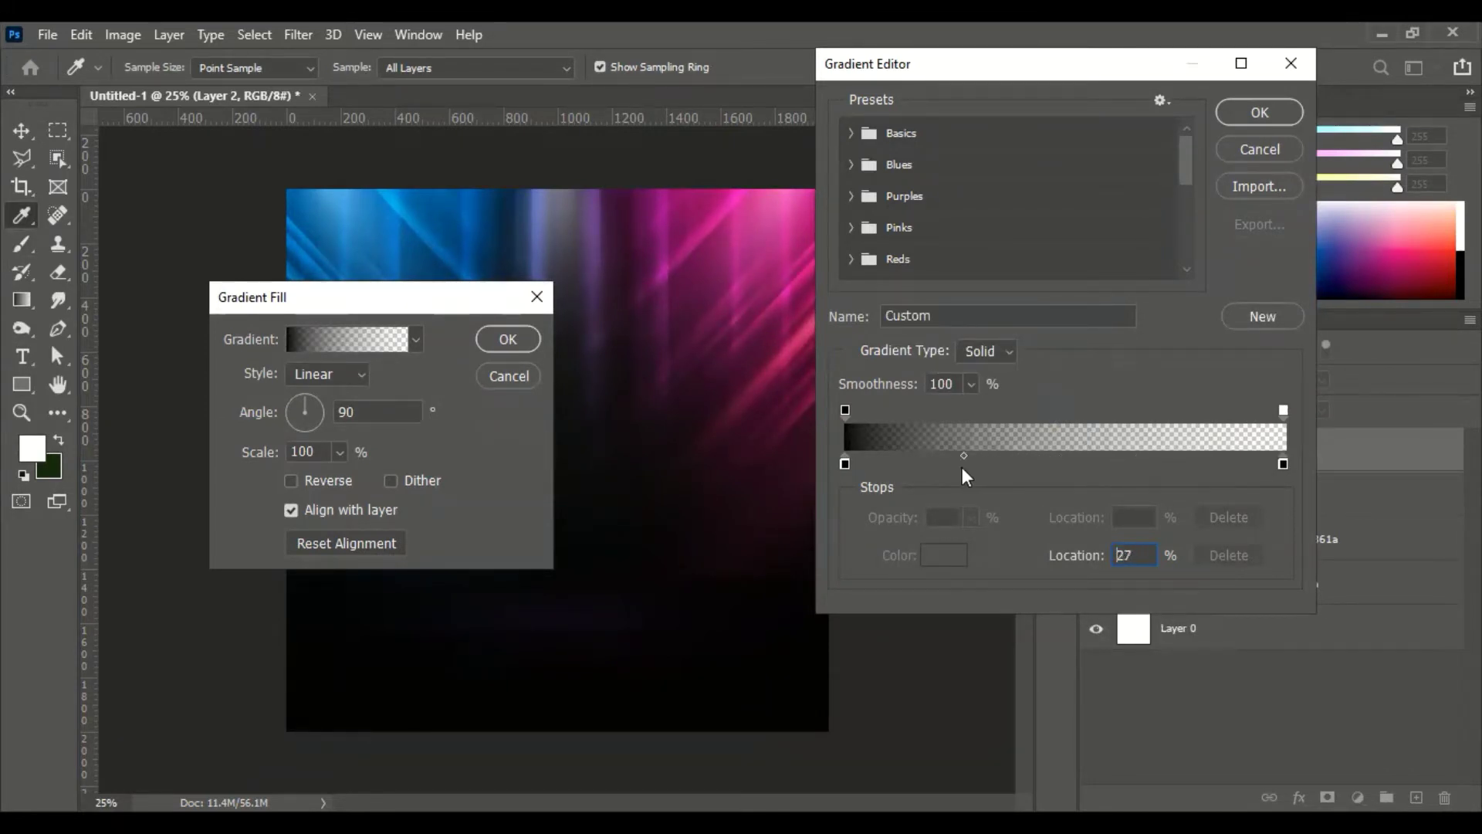
mouse_move(1284, 463)
mouse_down()
mouse_move(1152, 463)
mouse_move(1158, 525)
mouse_up()
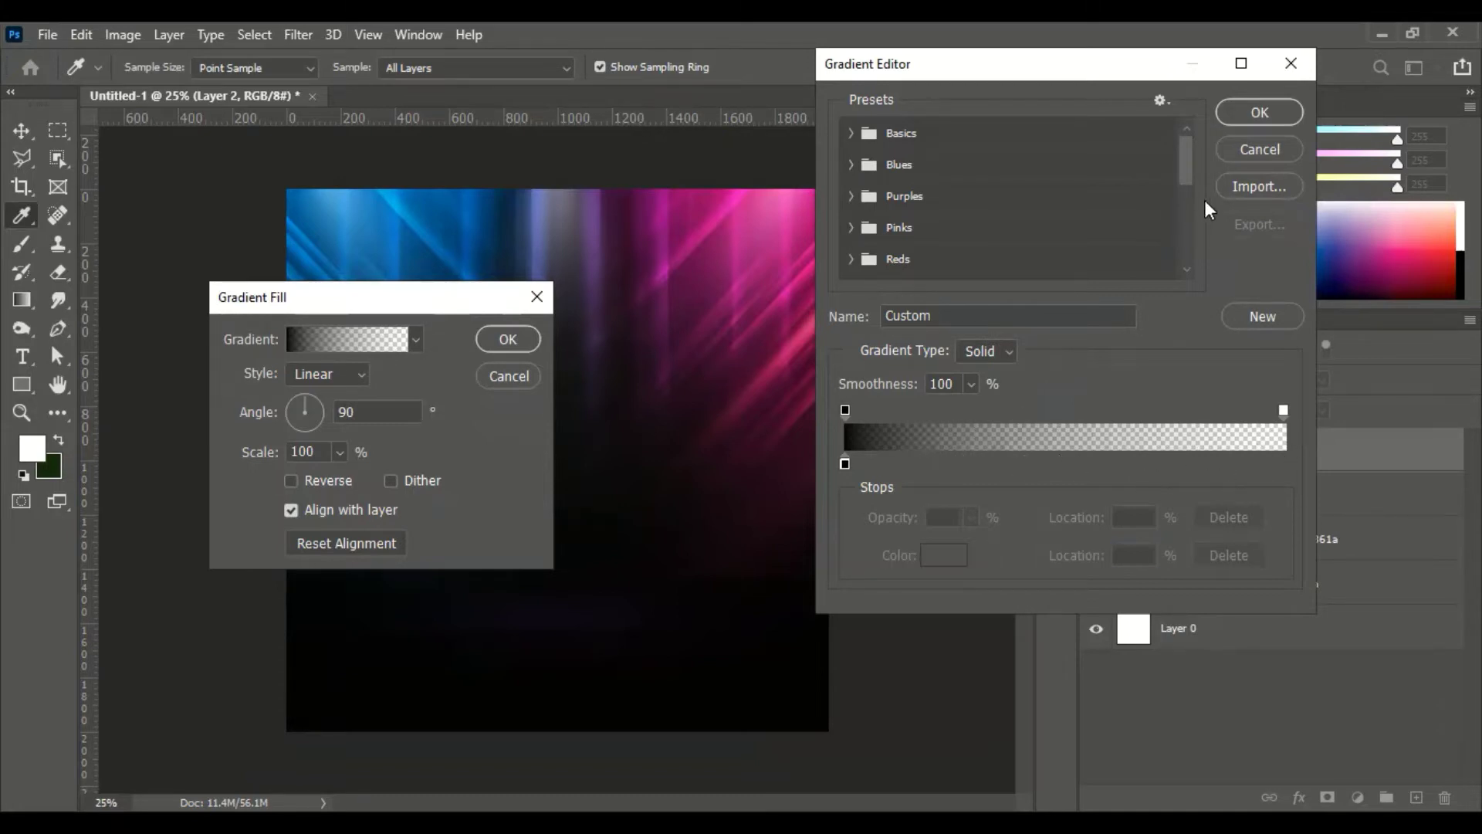
click(1258, 114)
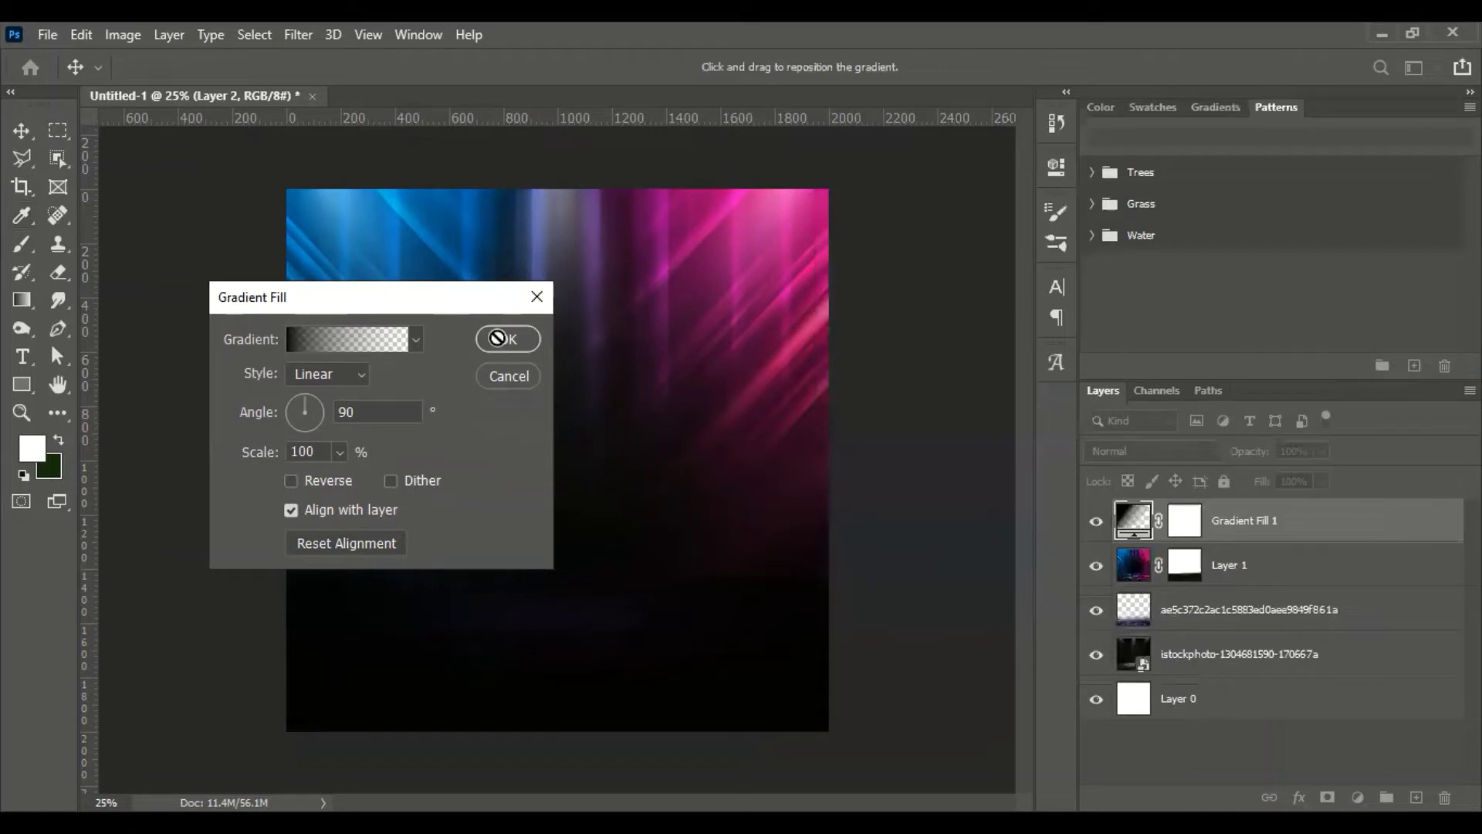
click(507, 339)
click(1154, 451)
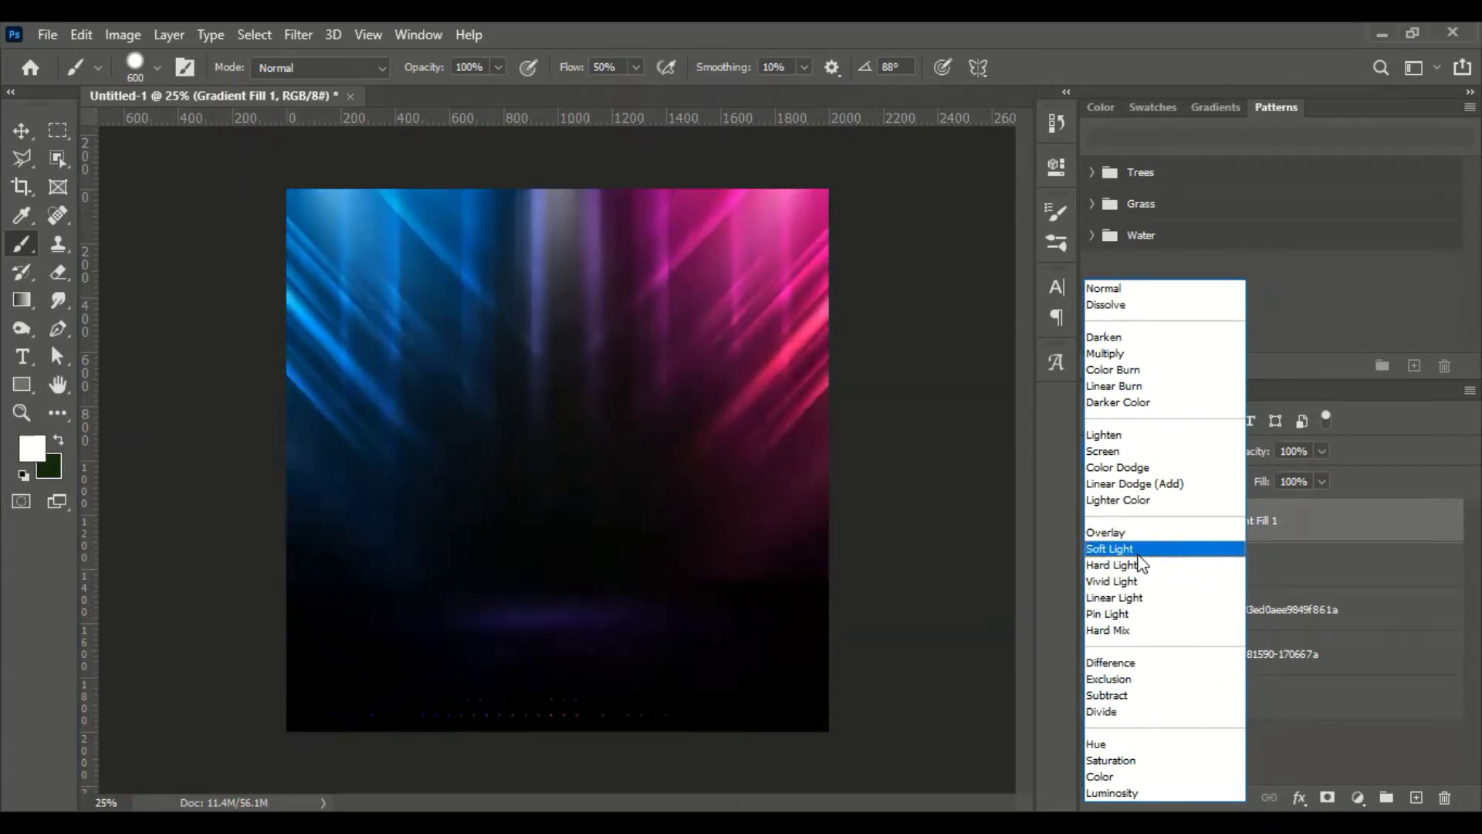
click(1139, 554)
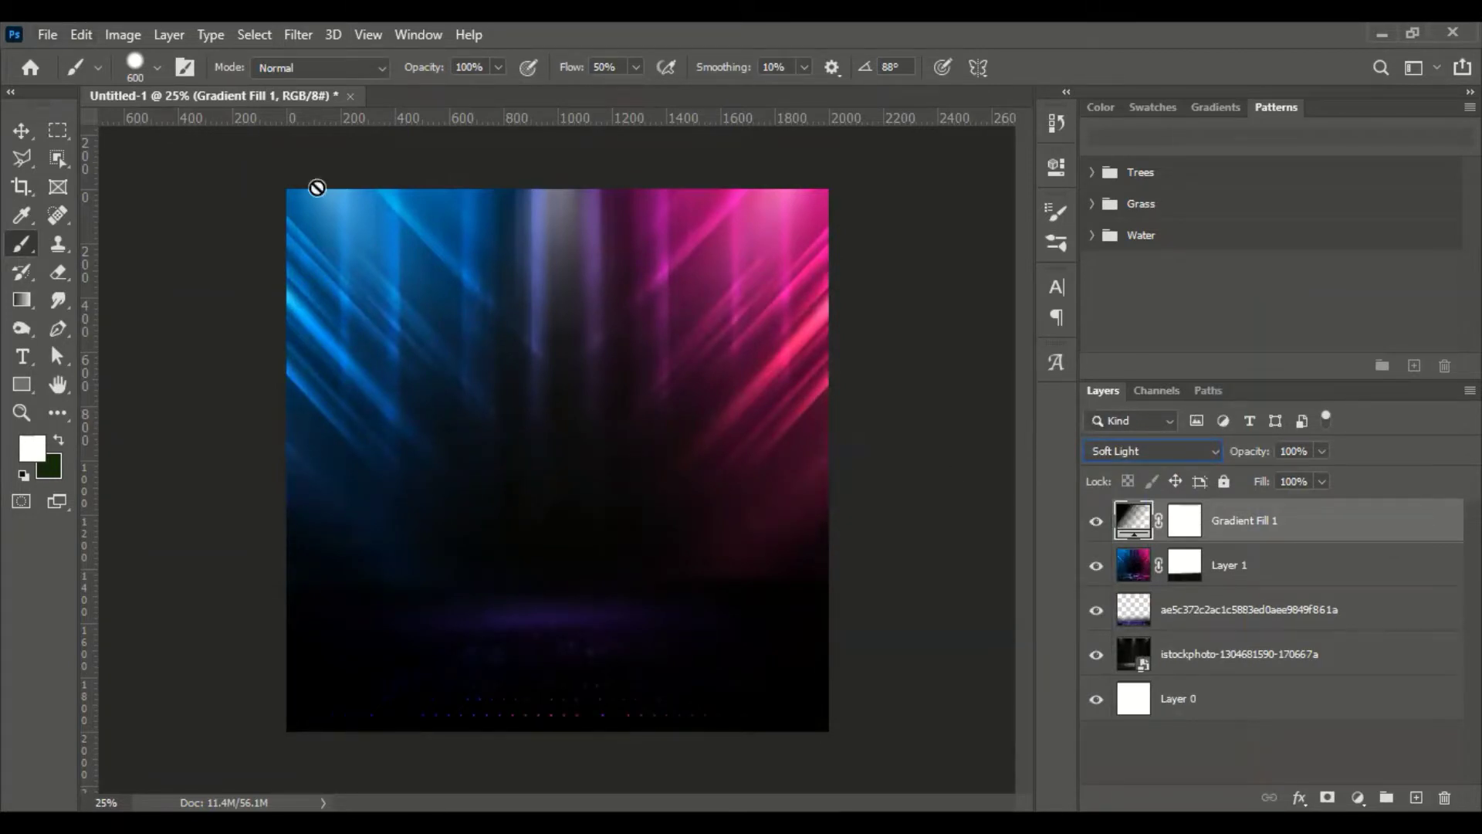
click(47, 34)
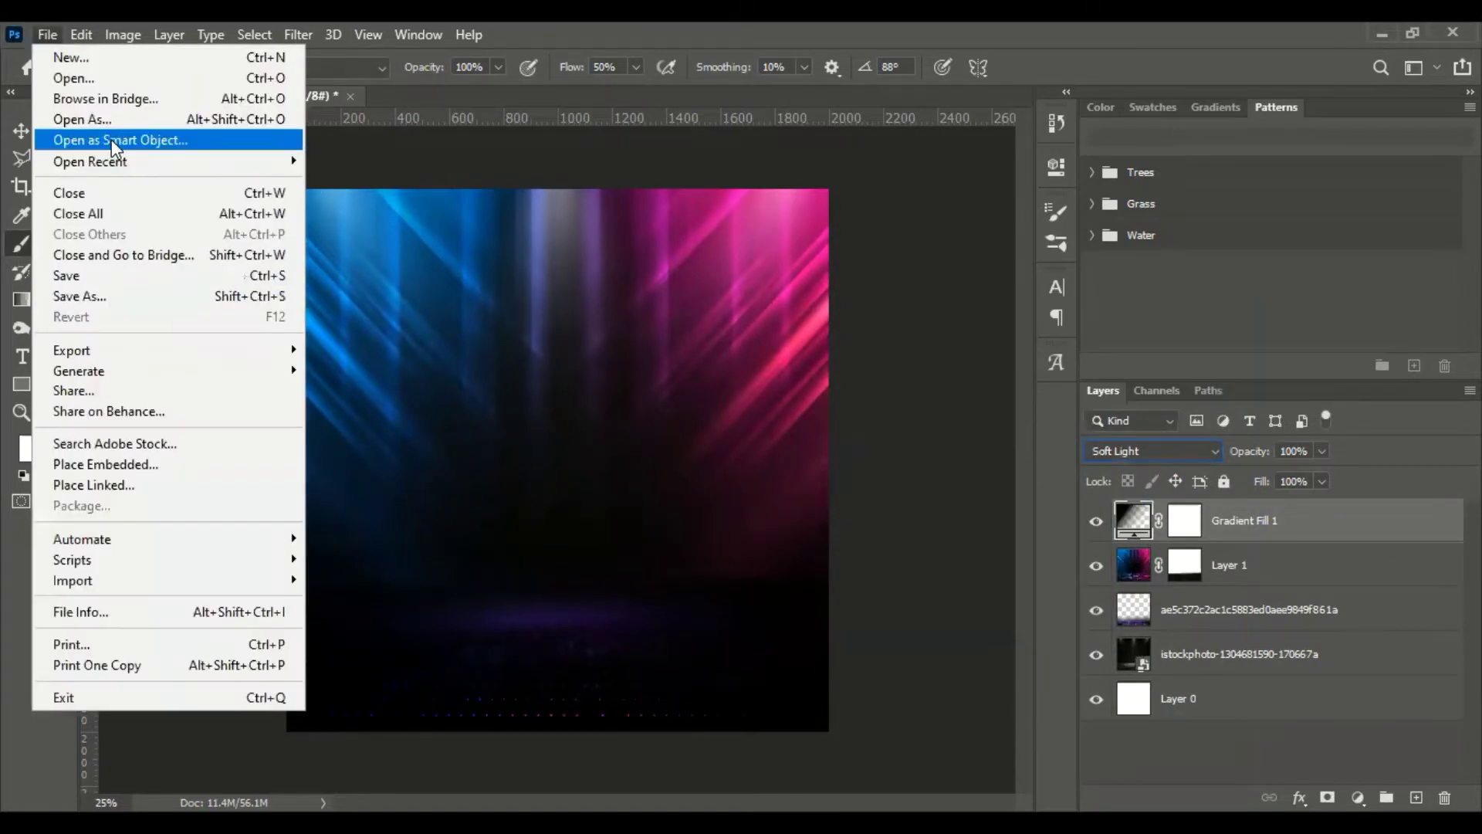
- Try placing the JBL headphones file, dismiss the error, and paste the headphones photo as Layer 2
click(294, 467)
click(669, 270)
click(577, 556)
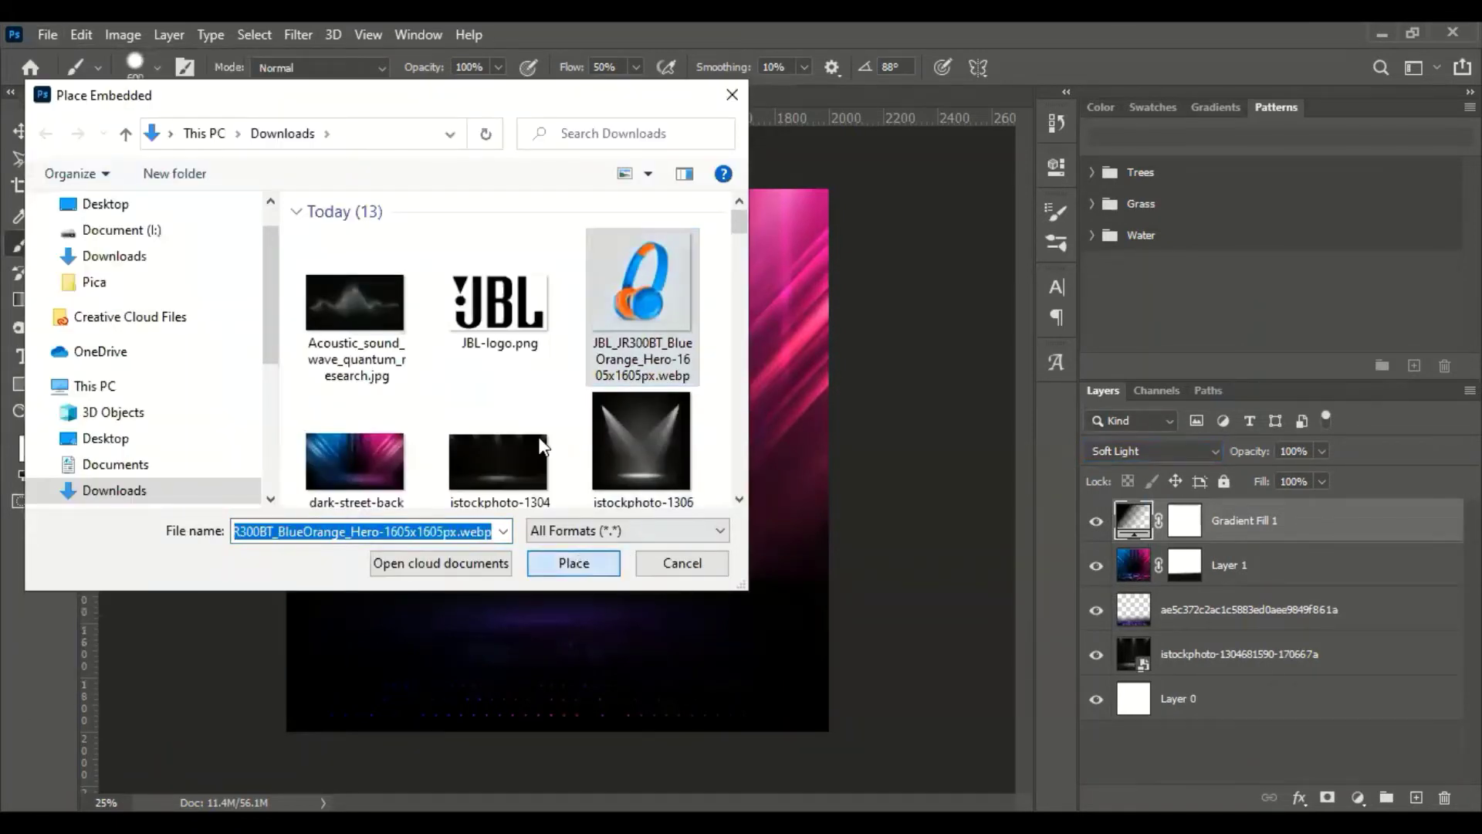
click(748, 356)
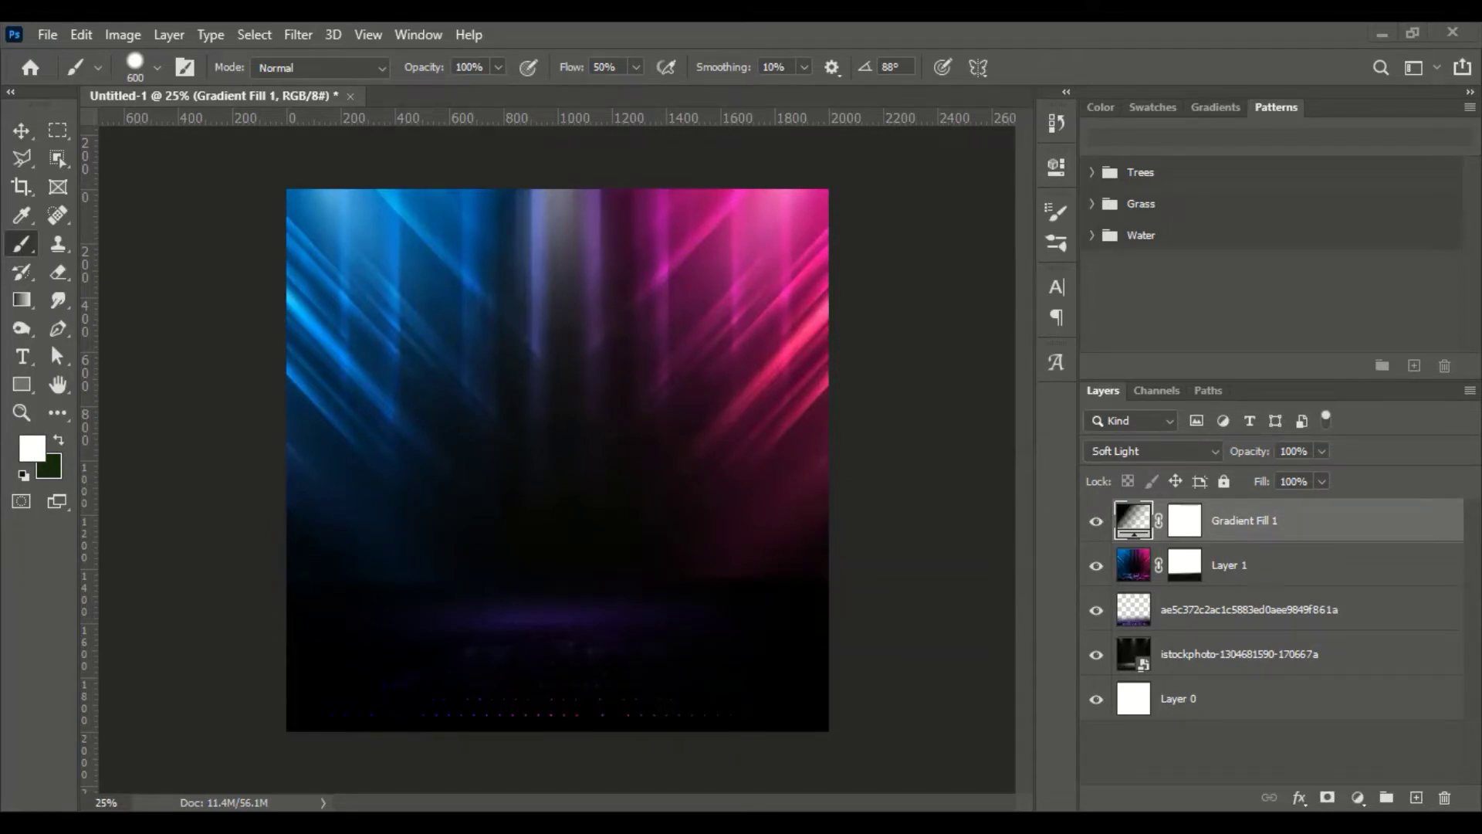
key(ctrl+v)
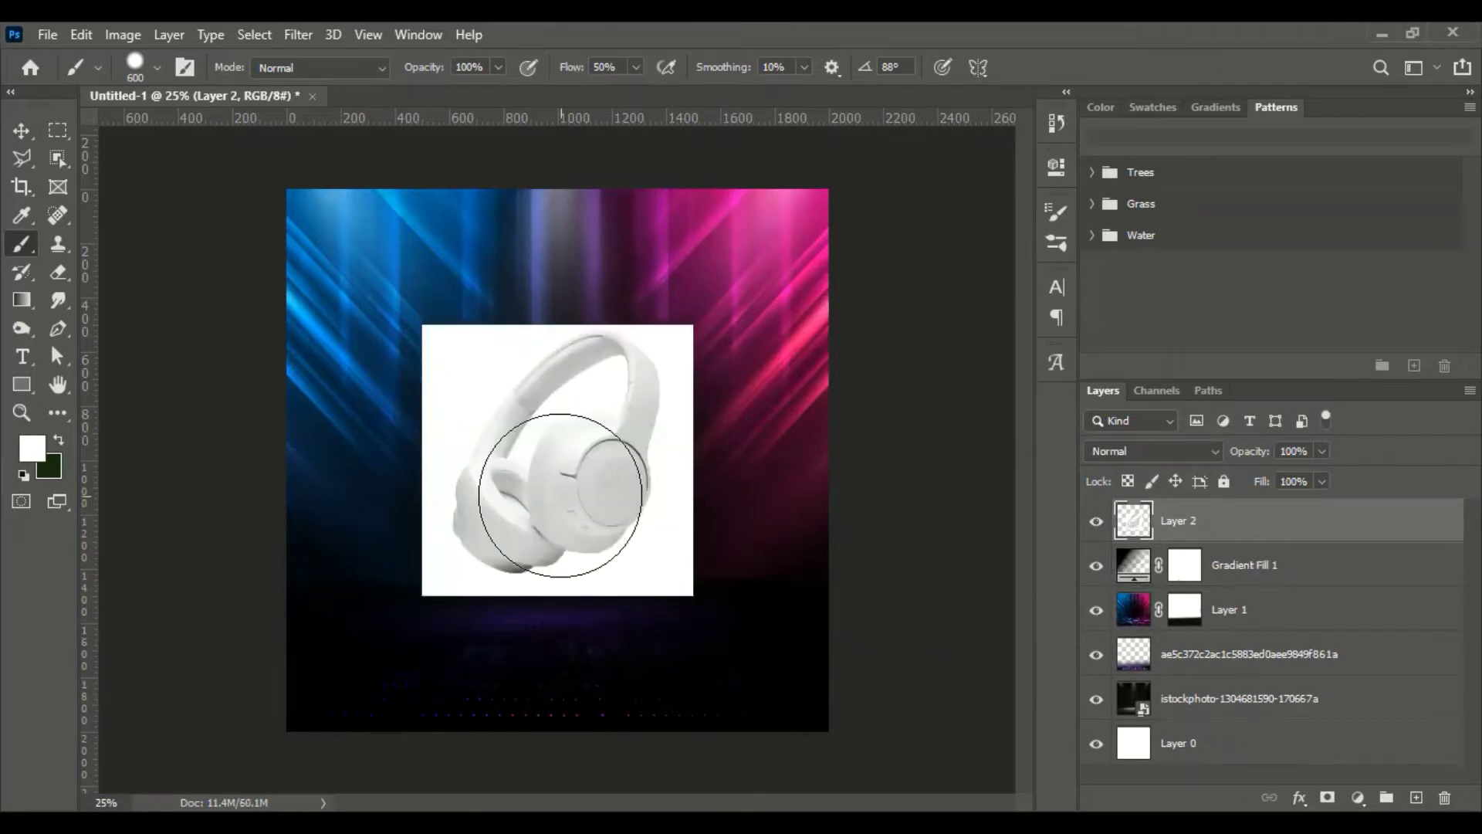
- Select the headphones with Select Subject, mask out the white background, and convert Layer 2 to a smart object
click(58, 159)
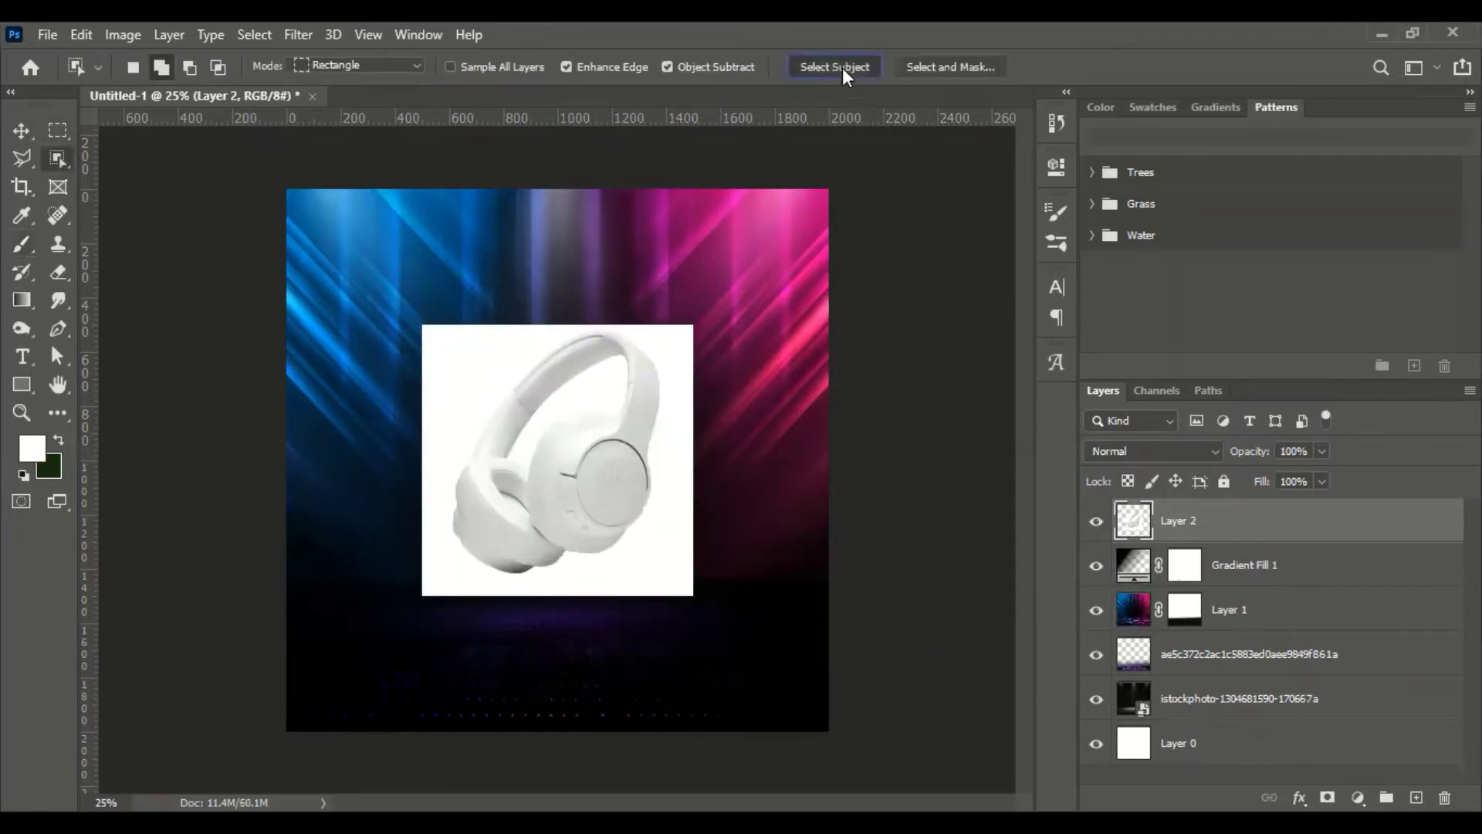
click(841, 71)
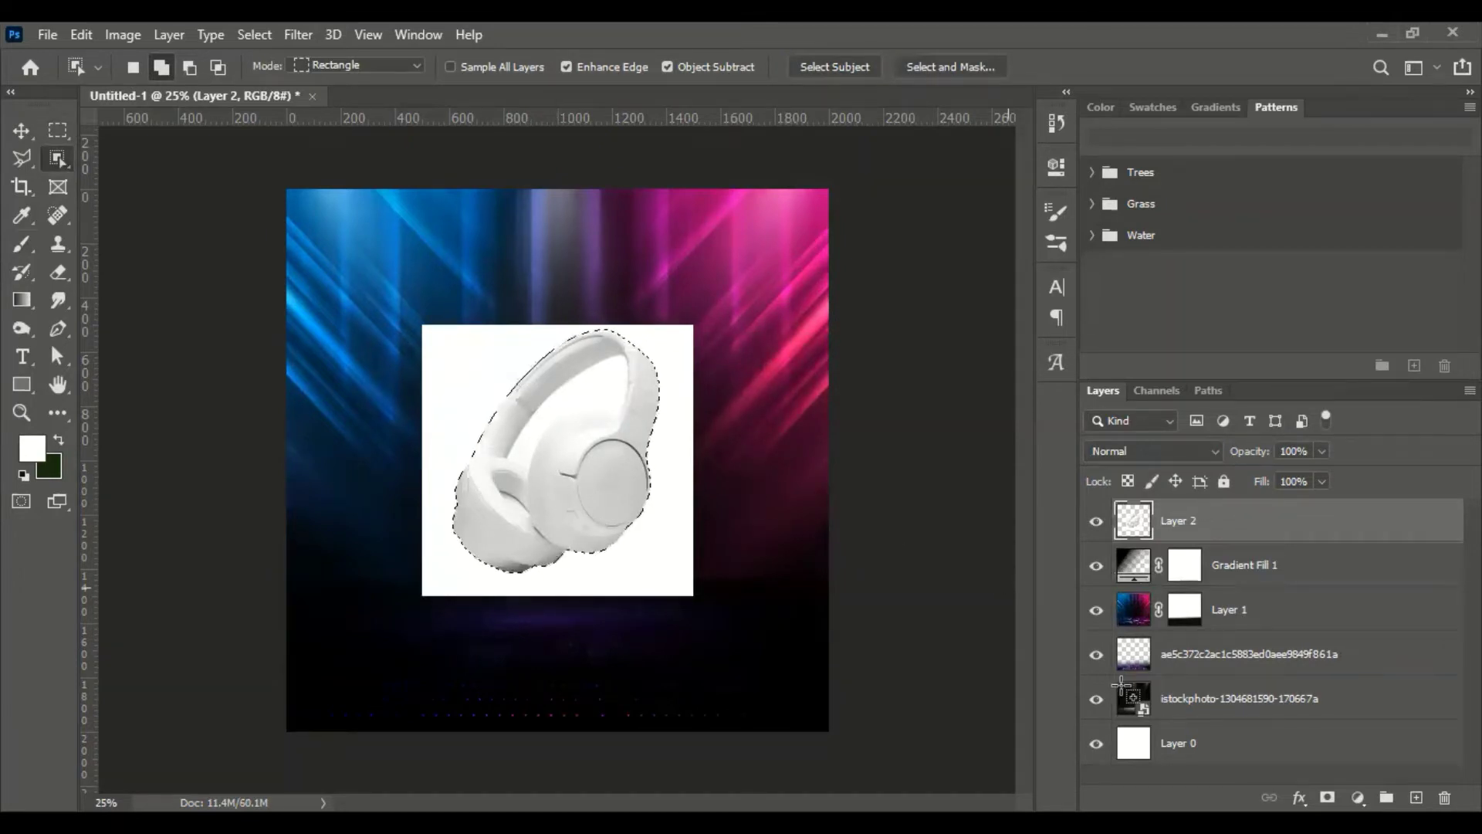
click(1327, 797)
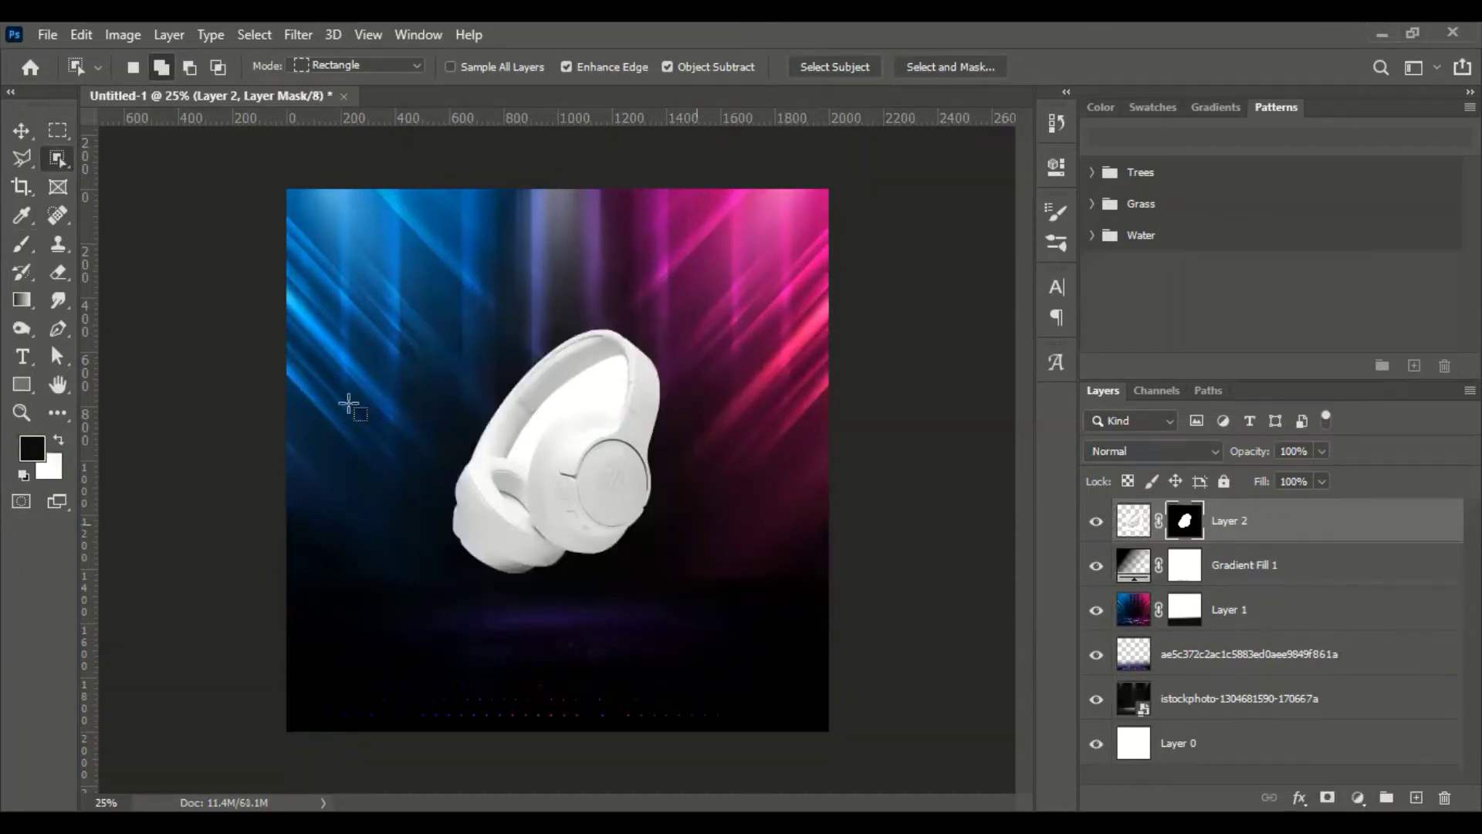
right_click(1249, 516)
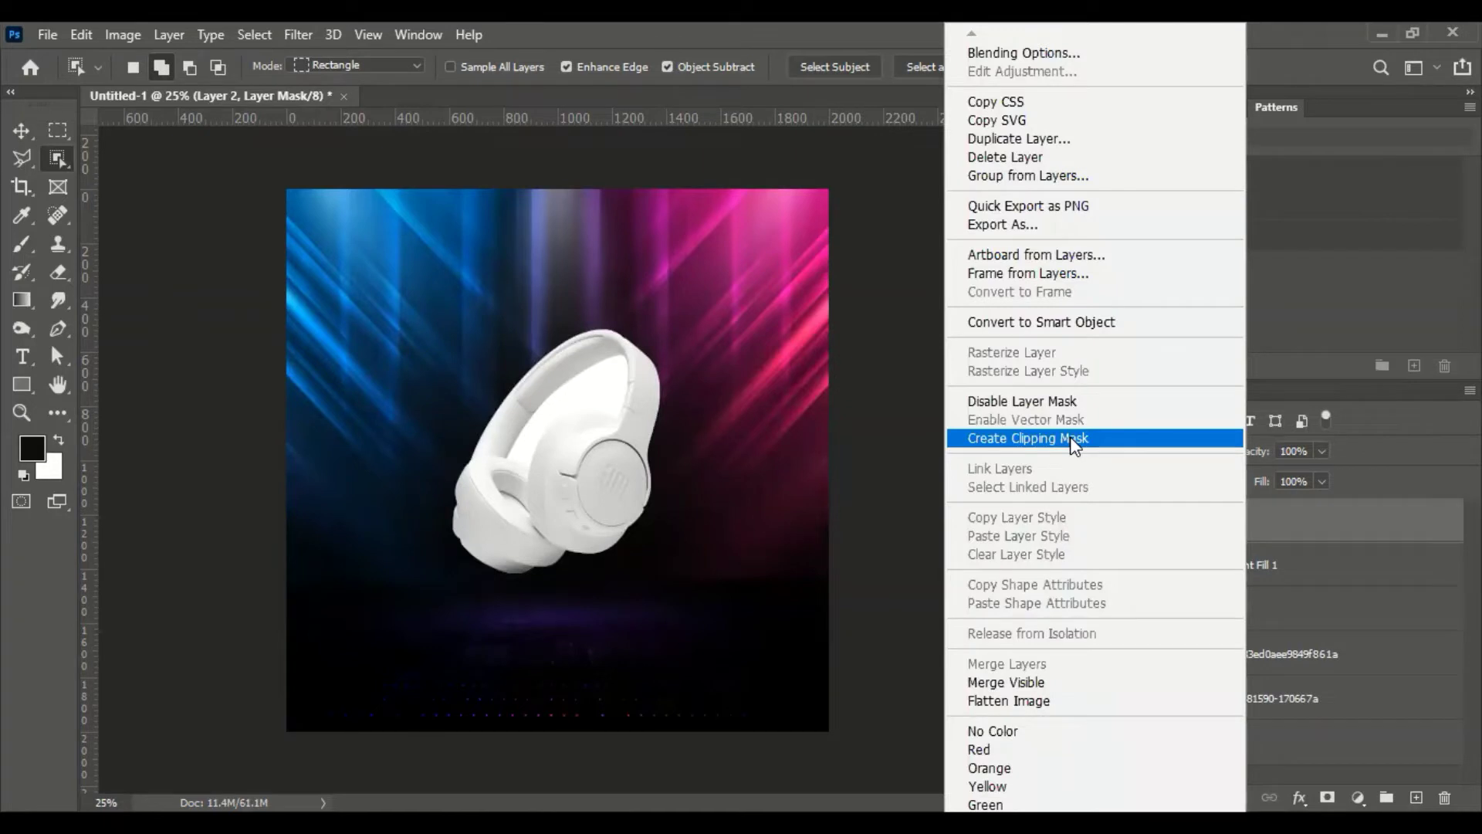
click(1076, 327)
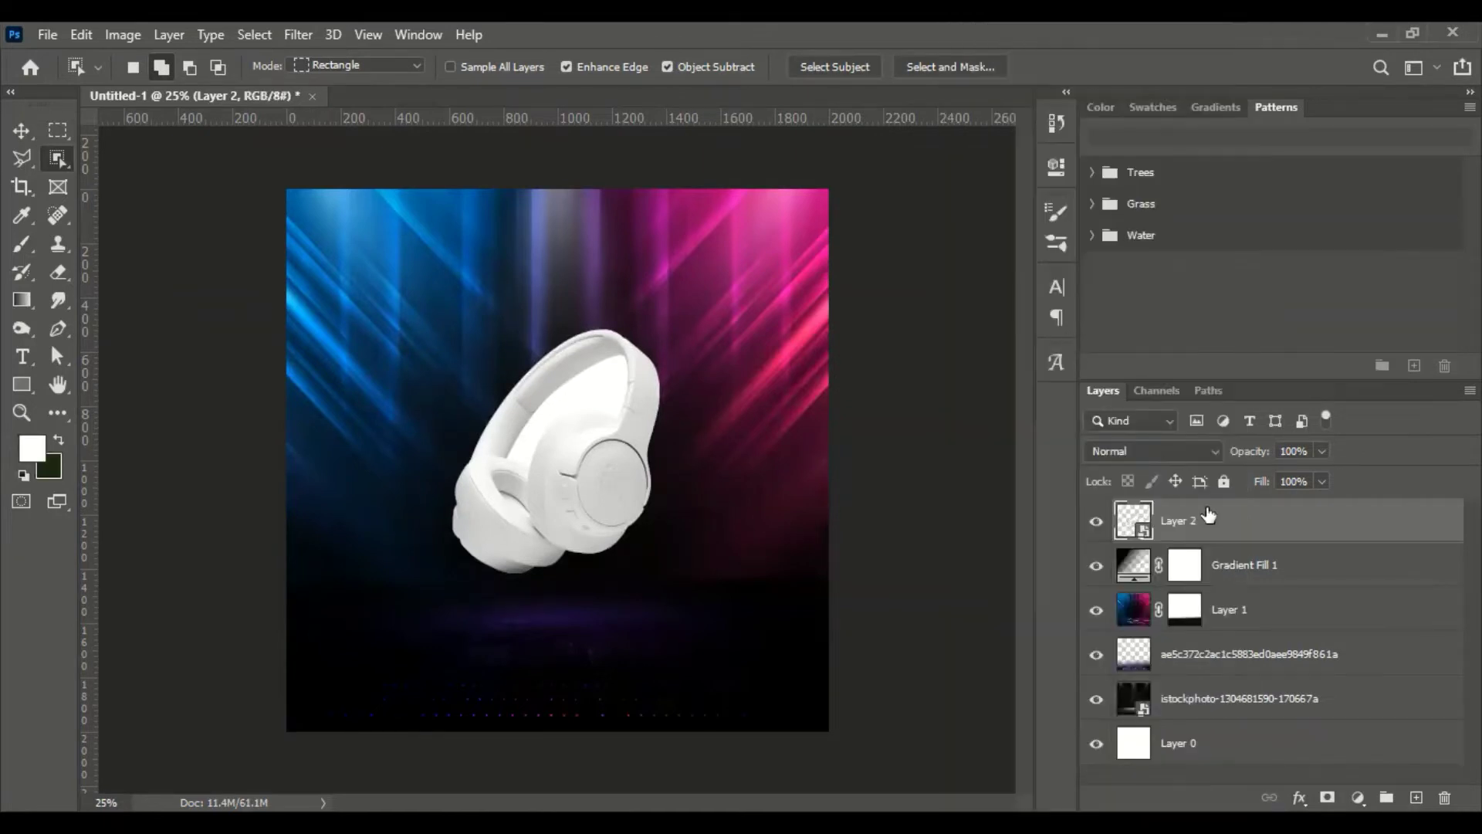
- Inside the smart object, delete the white headband gap with the Magic Wand, then save and close it
right_click(1210, 519)
key(Escape)
double_click(1135, 522)
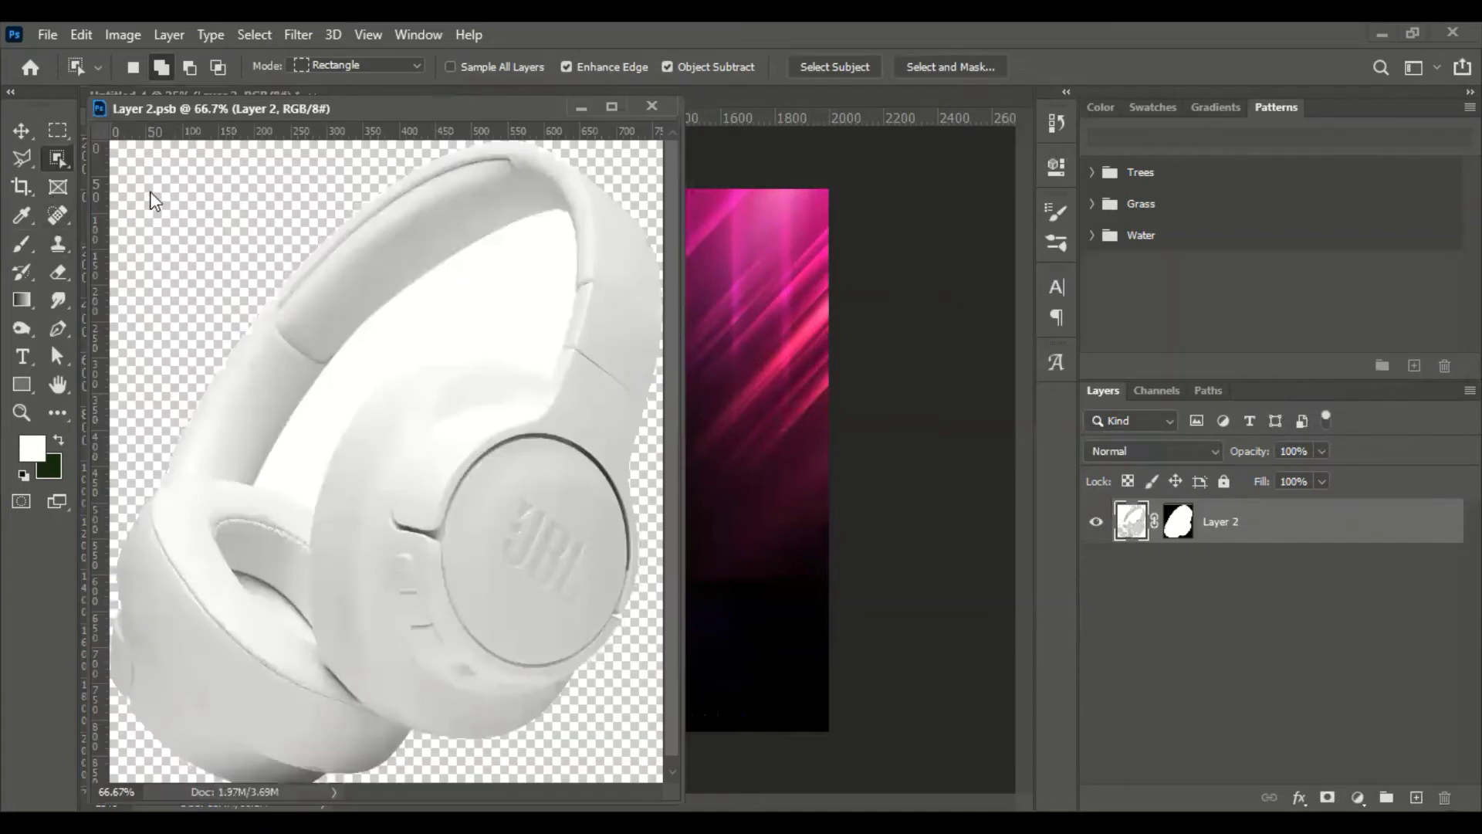
right_click(58, 158)
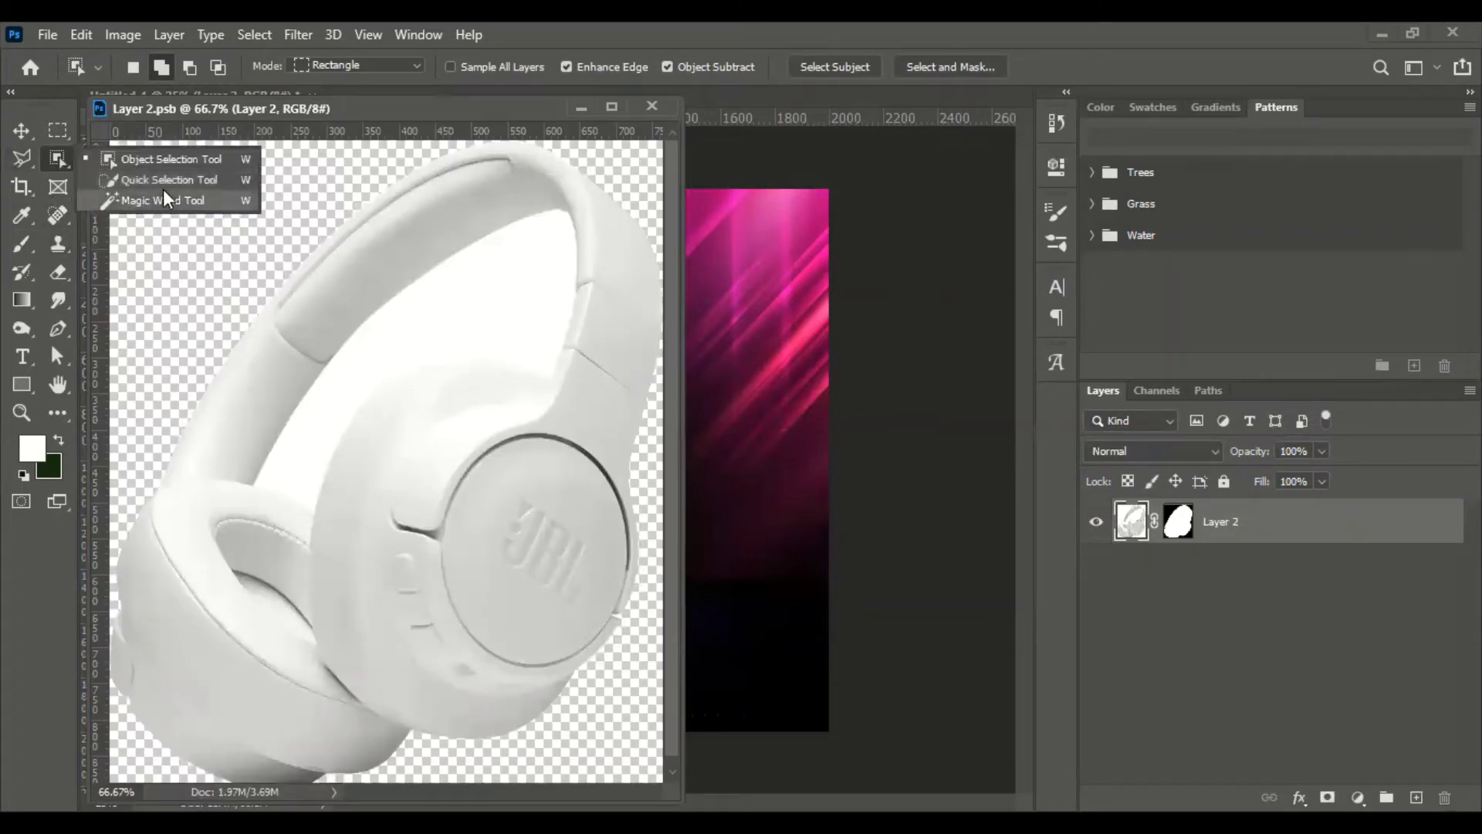
click(162, 200)
click(456, 305)
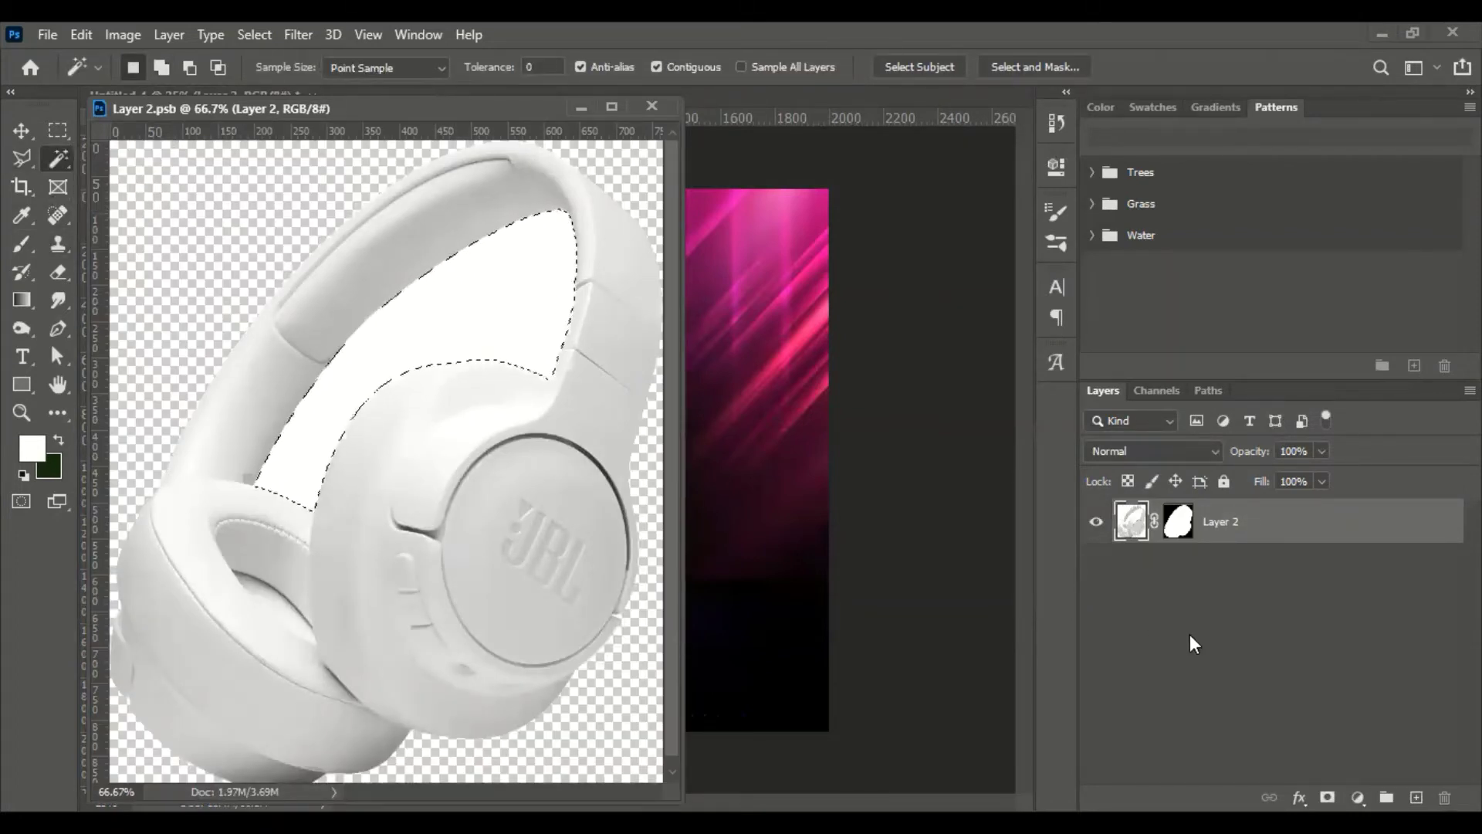
key(Delete)
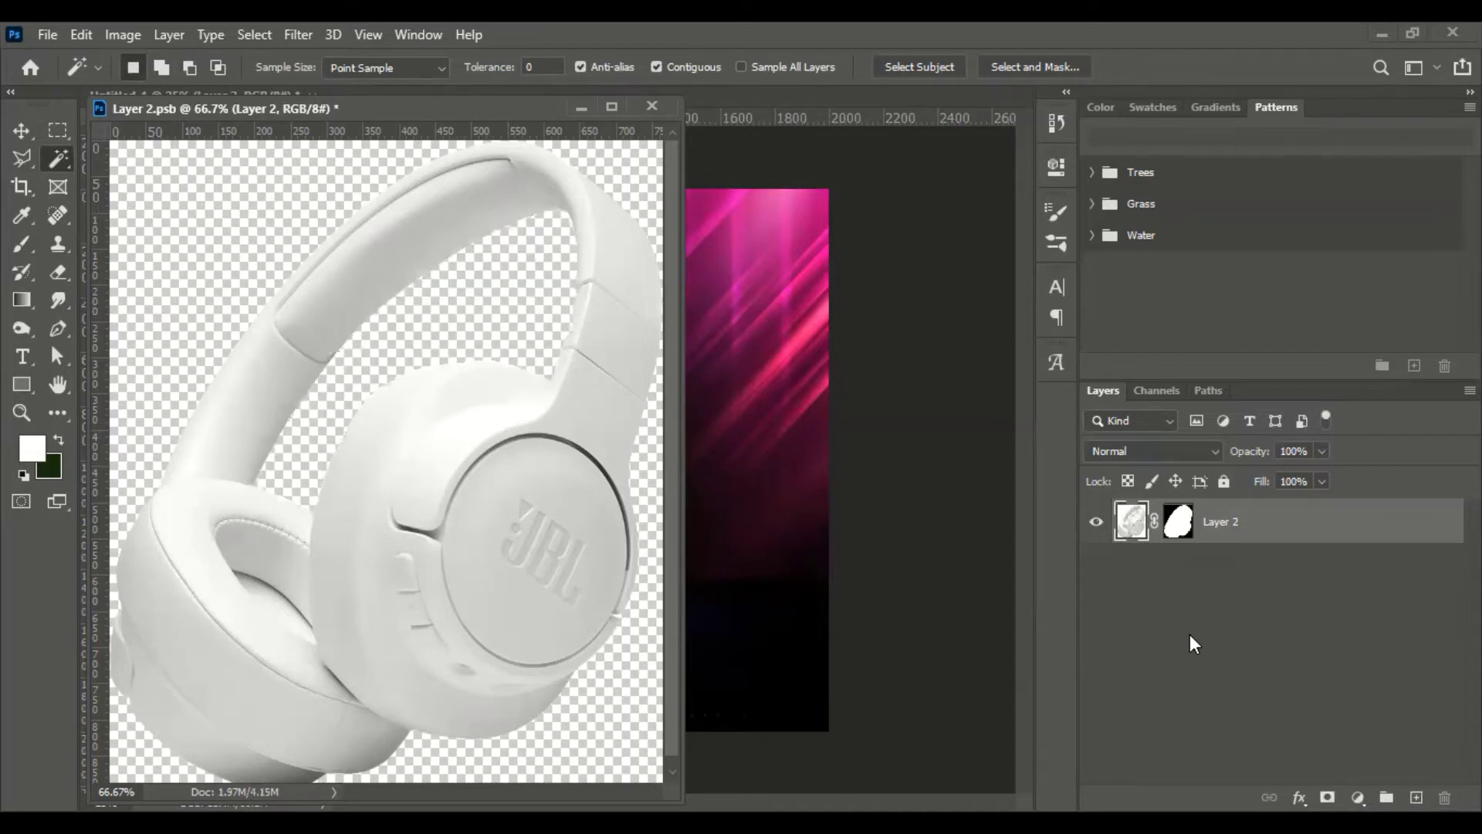
key(ctrl+s)
click(651, 106)
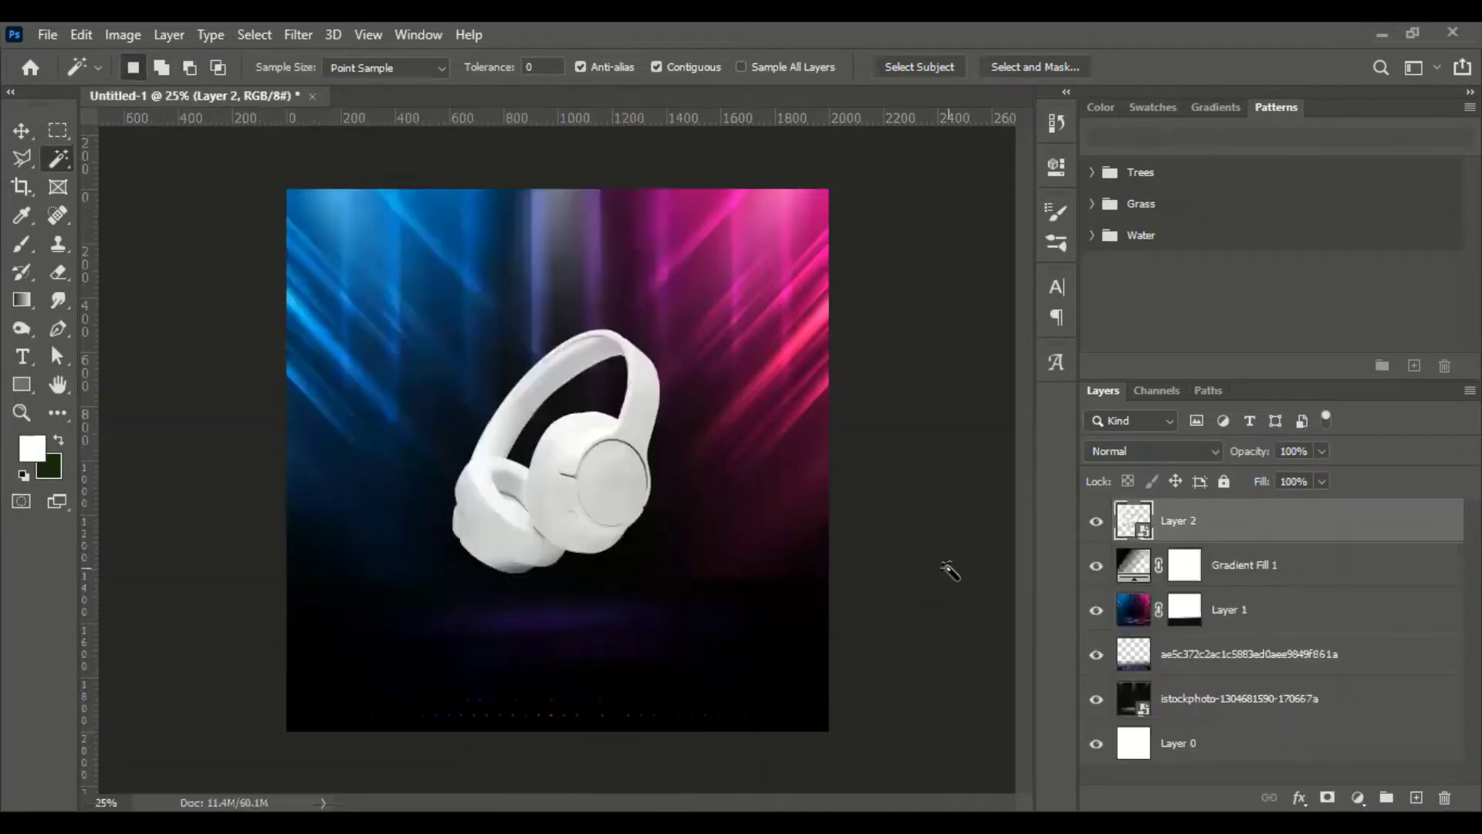
- Scale the cut-out headphones to about 103% and shift them slightly down and right
key(ctrl+t)
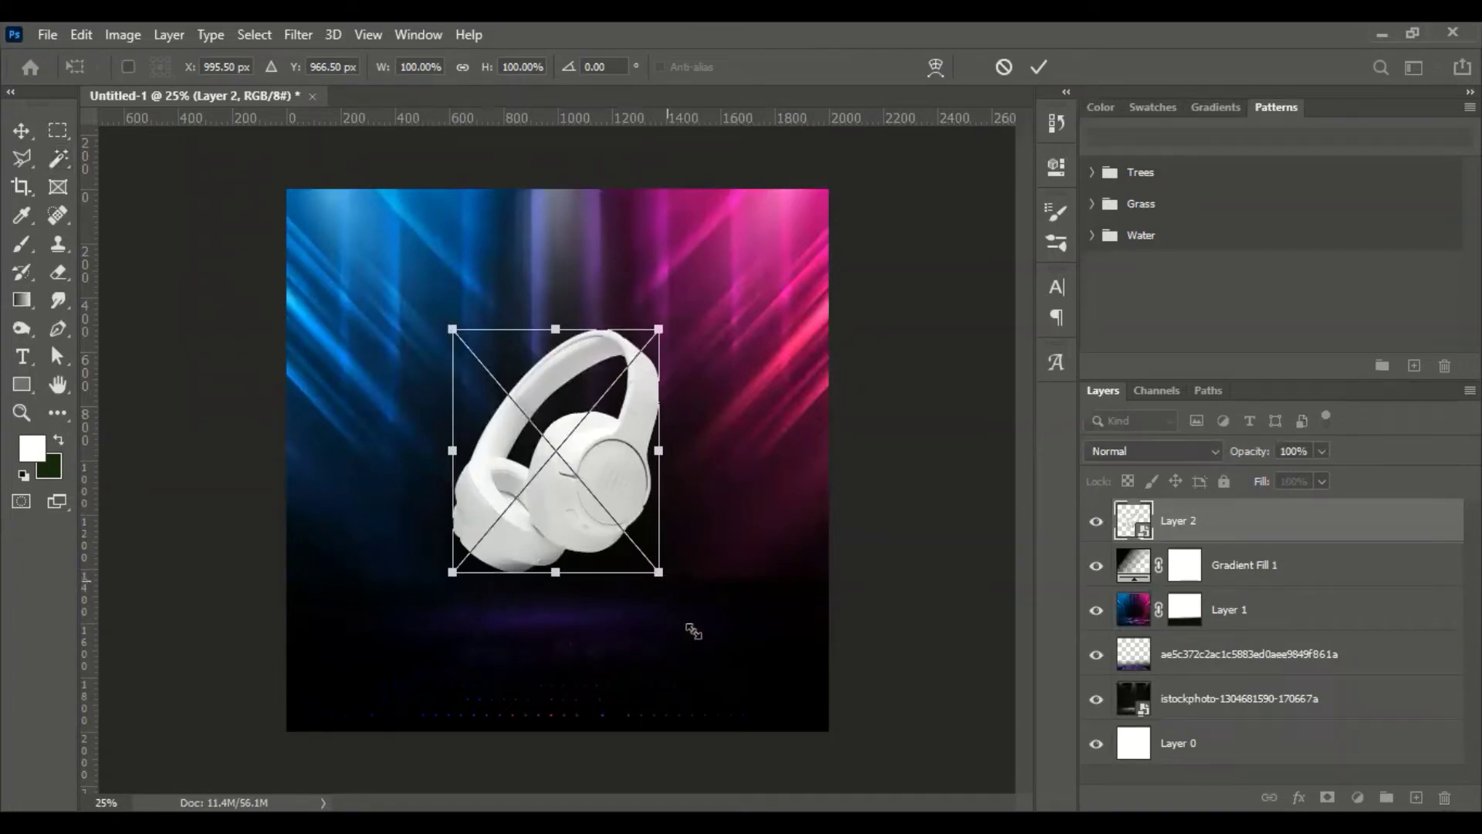
drag(658, 572, 698, 619)
drag(639, 546, 639, 557)
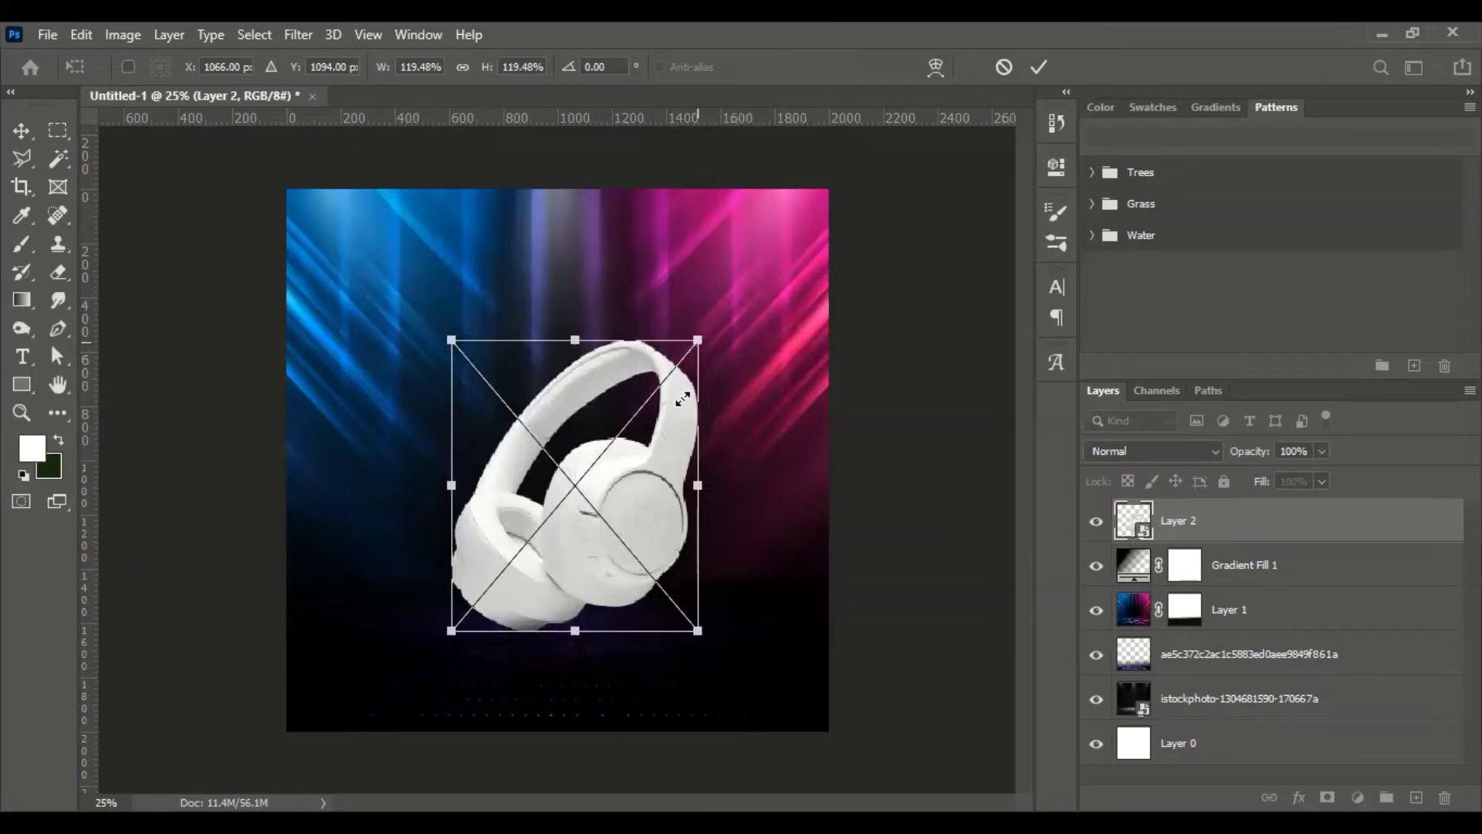
drag(699, 339, 664, 379)
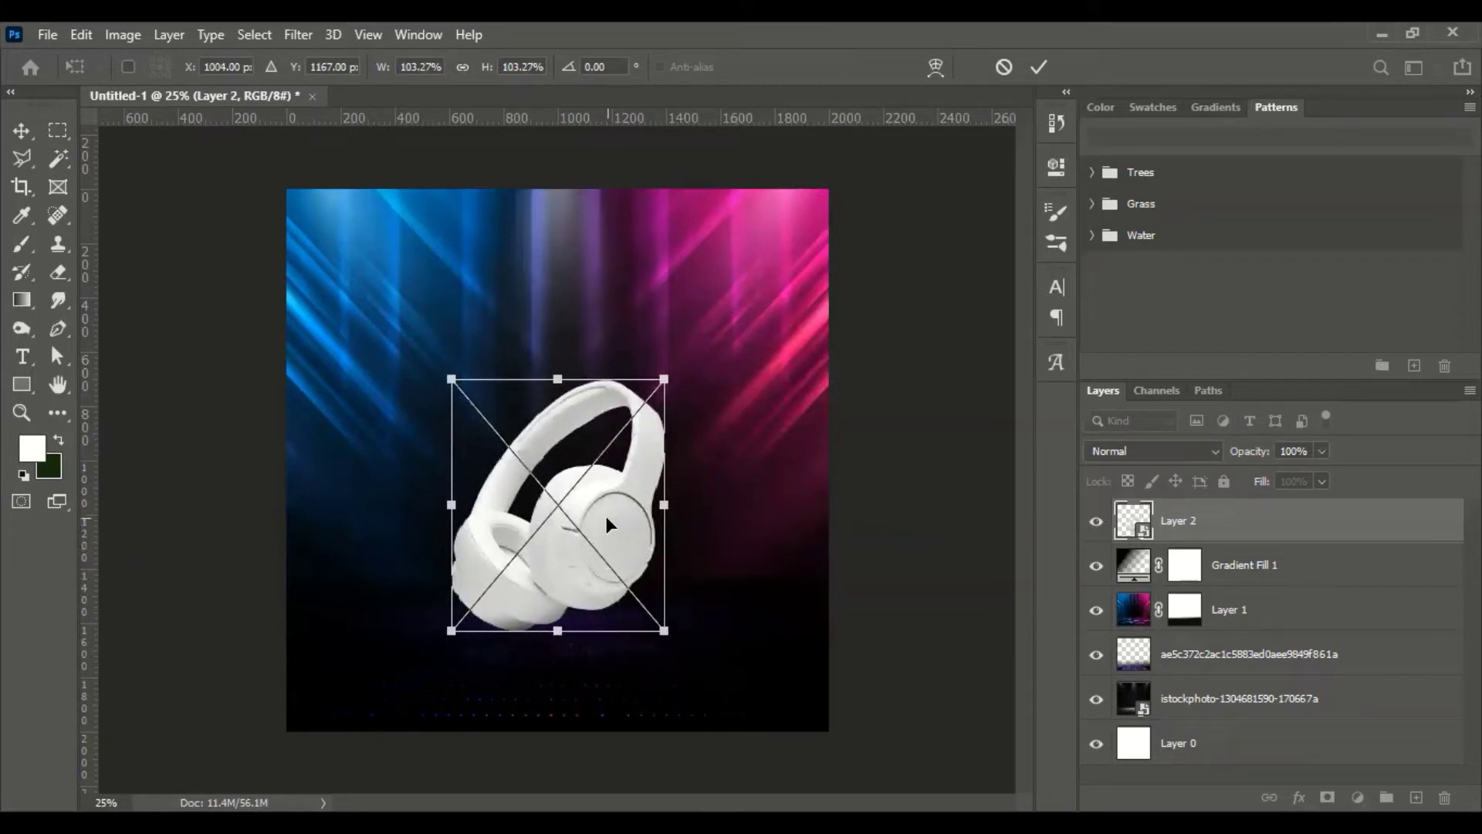
drag(572, 531, 590, 536)
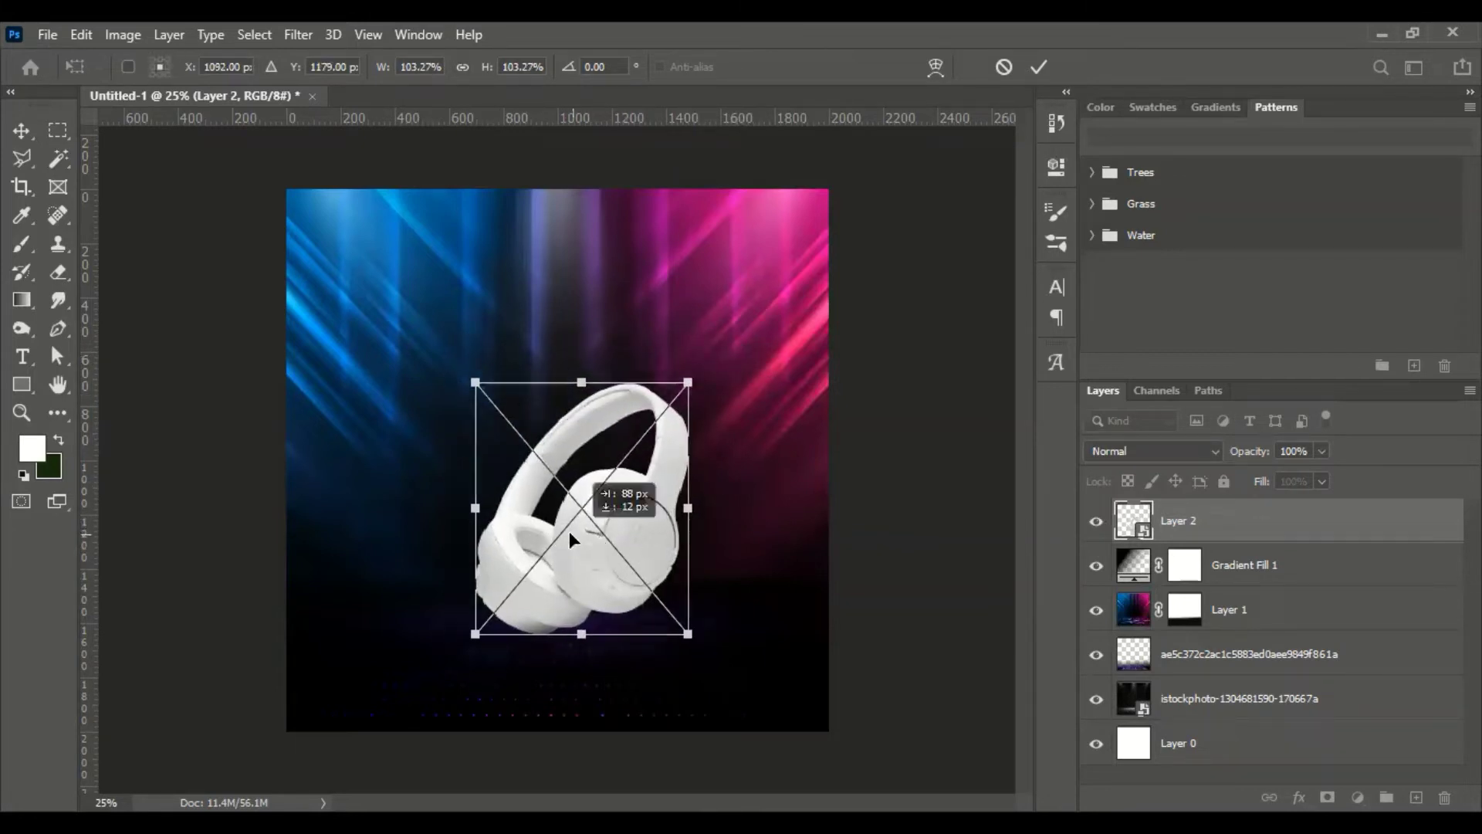
click(1039, 66)
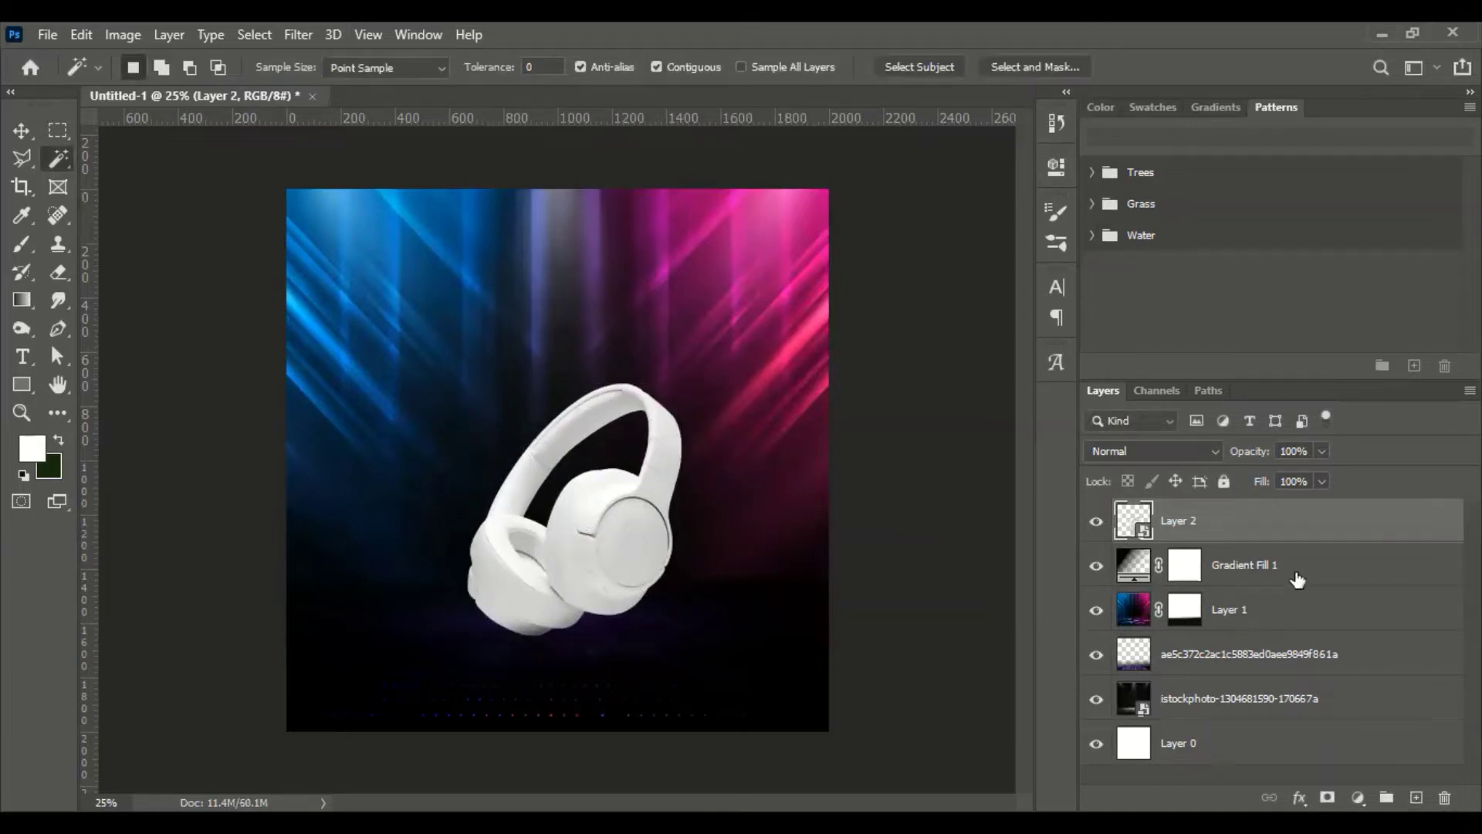
click(1288, 568)
- Add a new layer and set up a 0%-hardness brush with black as the foreground colour
click(1415, 798)
click(24, 244)
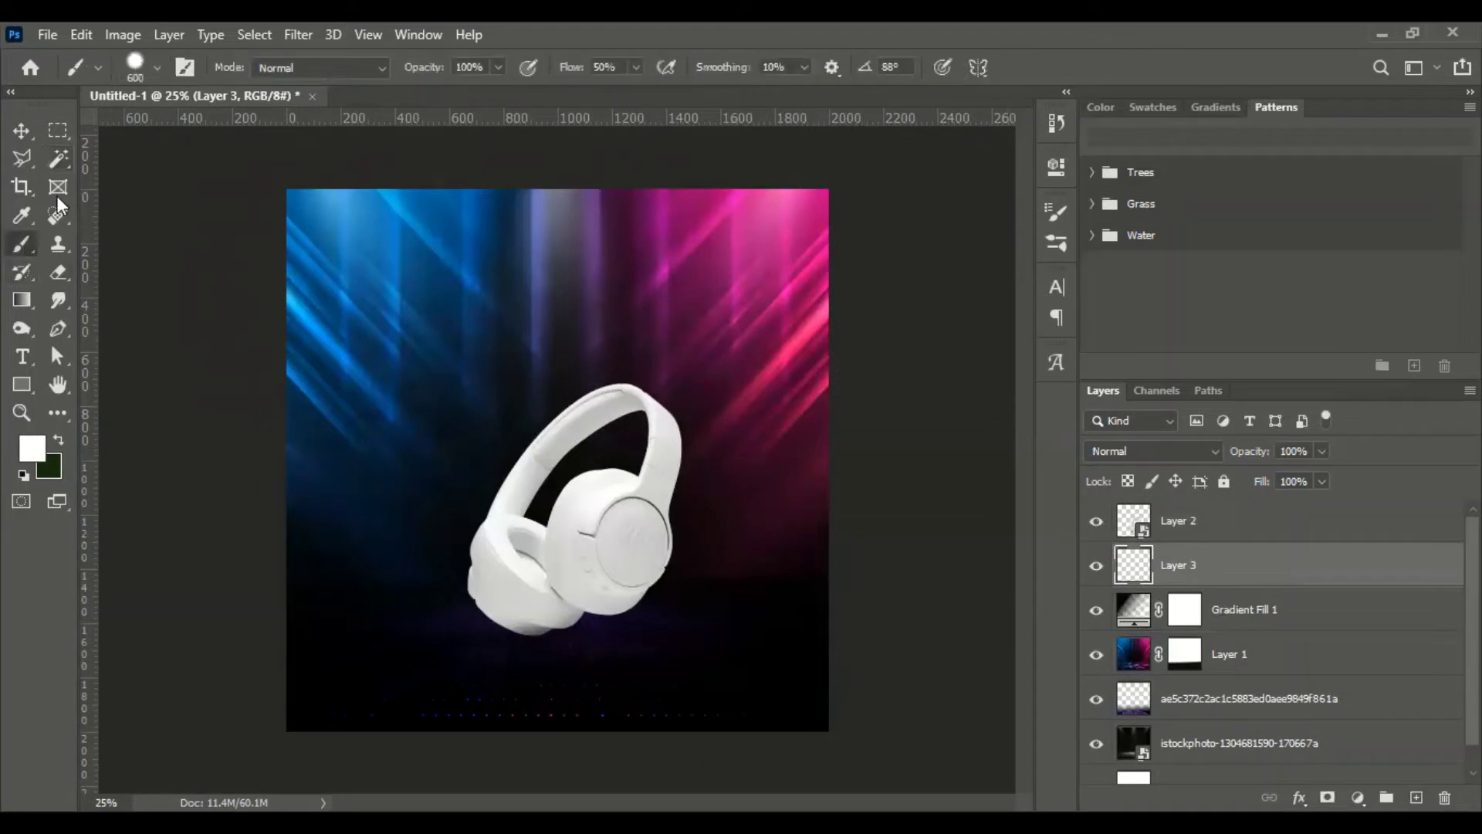
click(156, 67)
drag(233, 182, 121, 187)
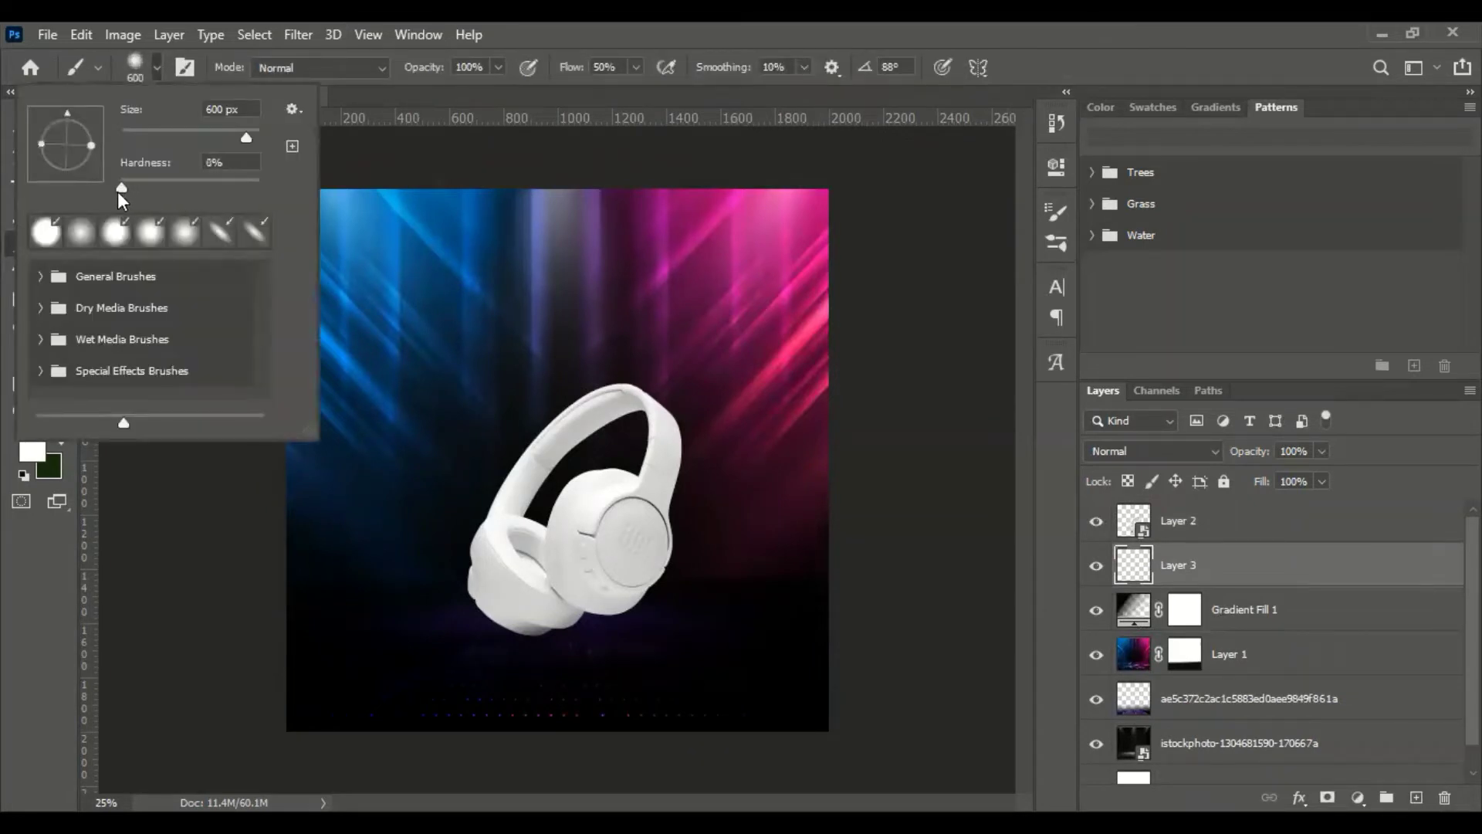
click(32, 448)
click(909, 646)
click(1399, 366)
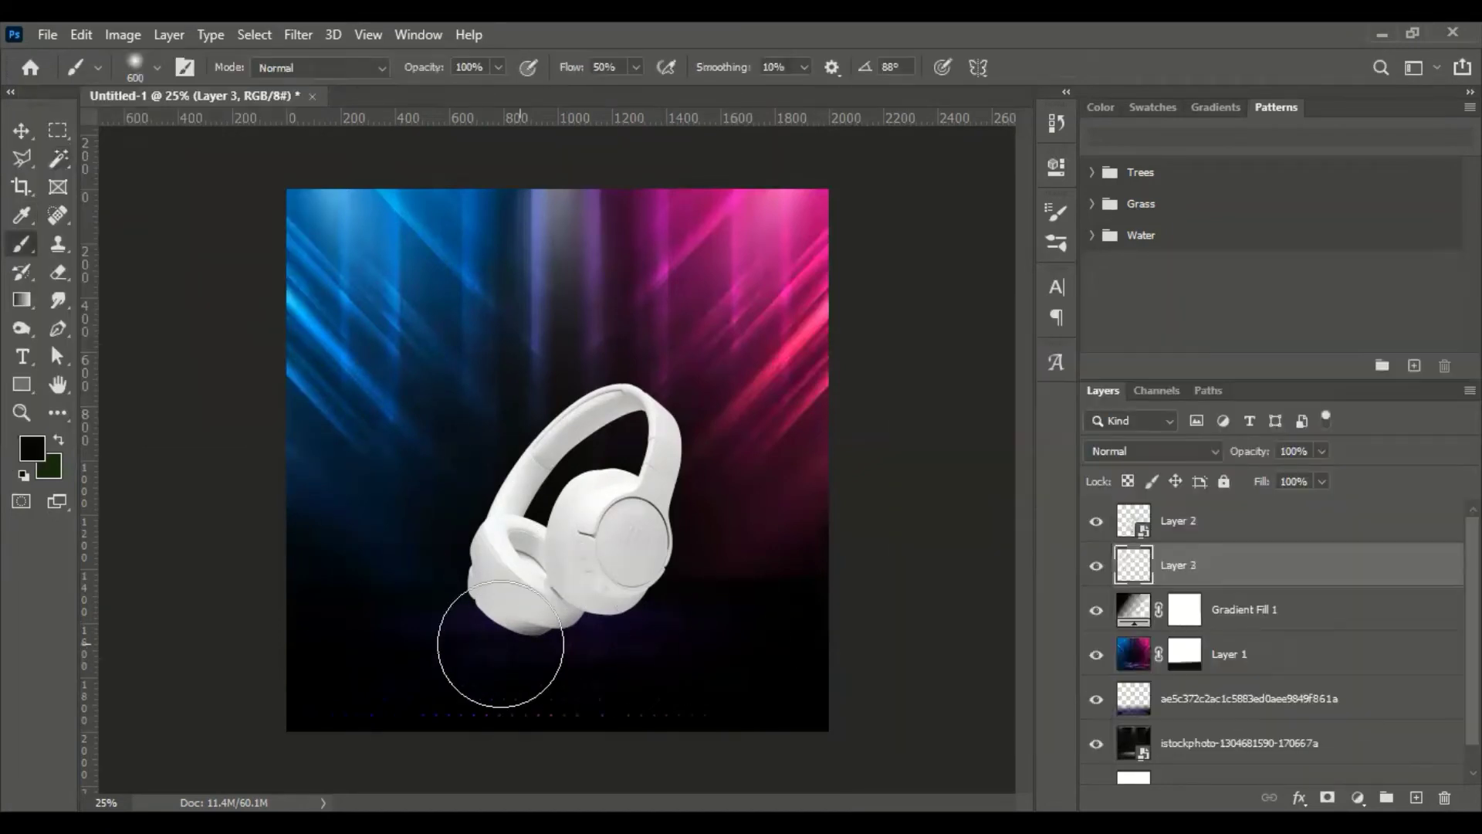
- Paint a 900 px soft black dab under the headphones and squash it into a thin strip
key(bracketright)
key(bracketright)
key(bracketright)
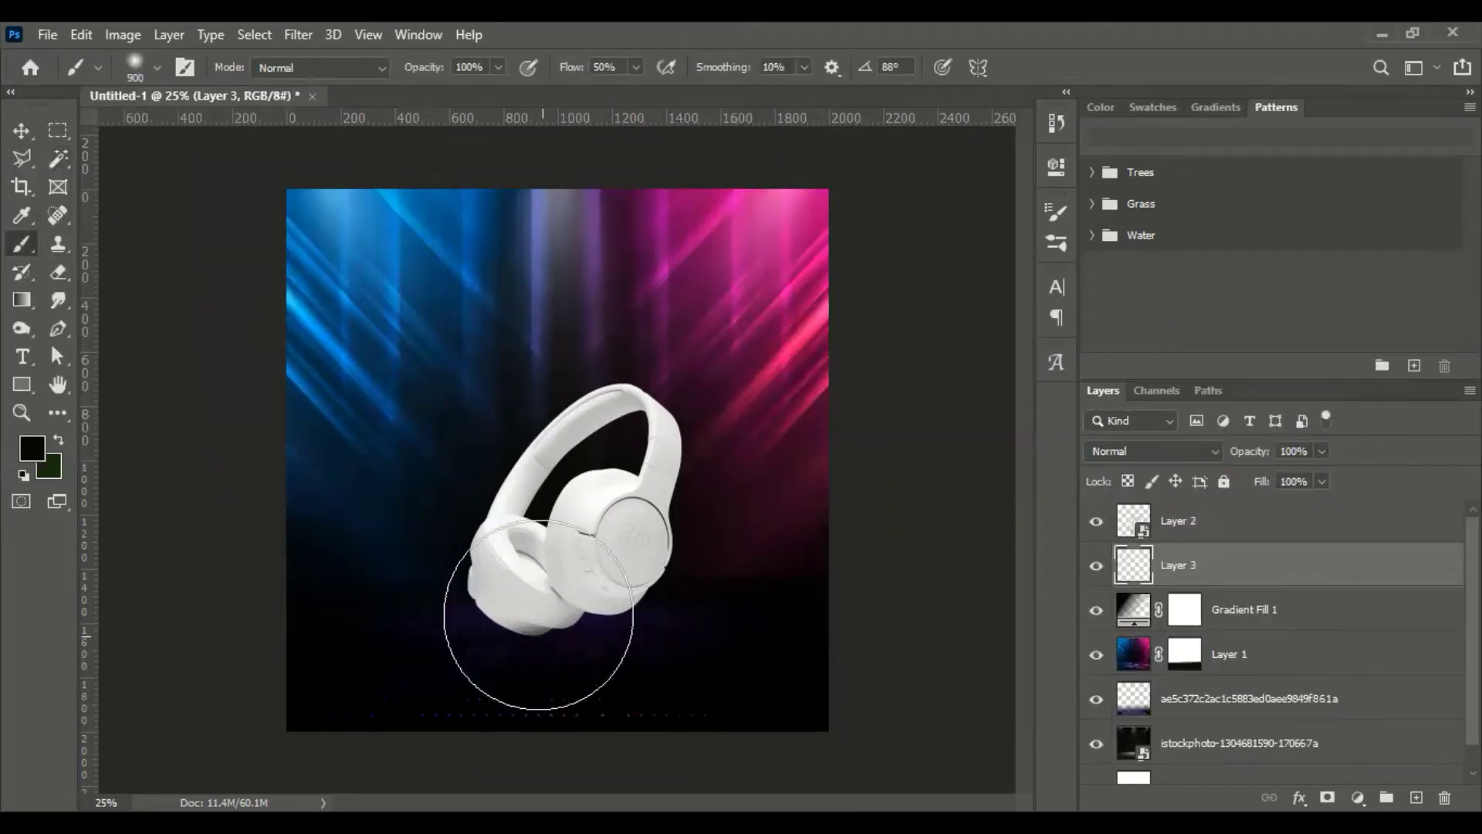
click(535, 588)
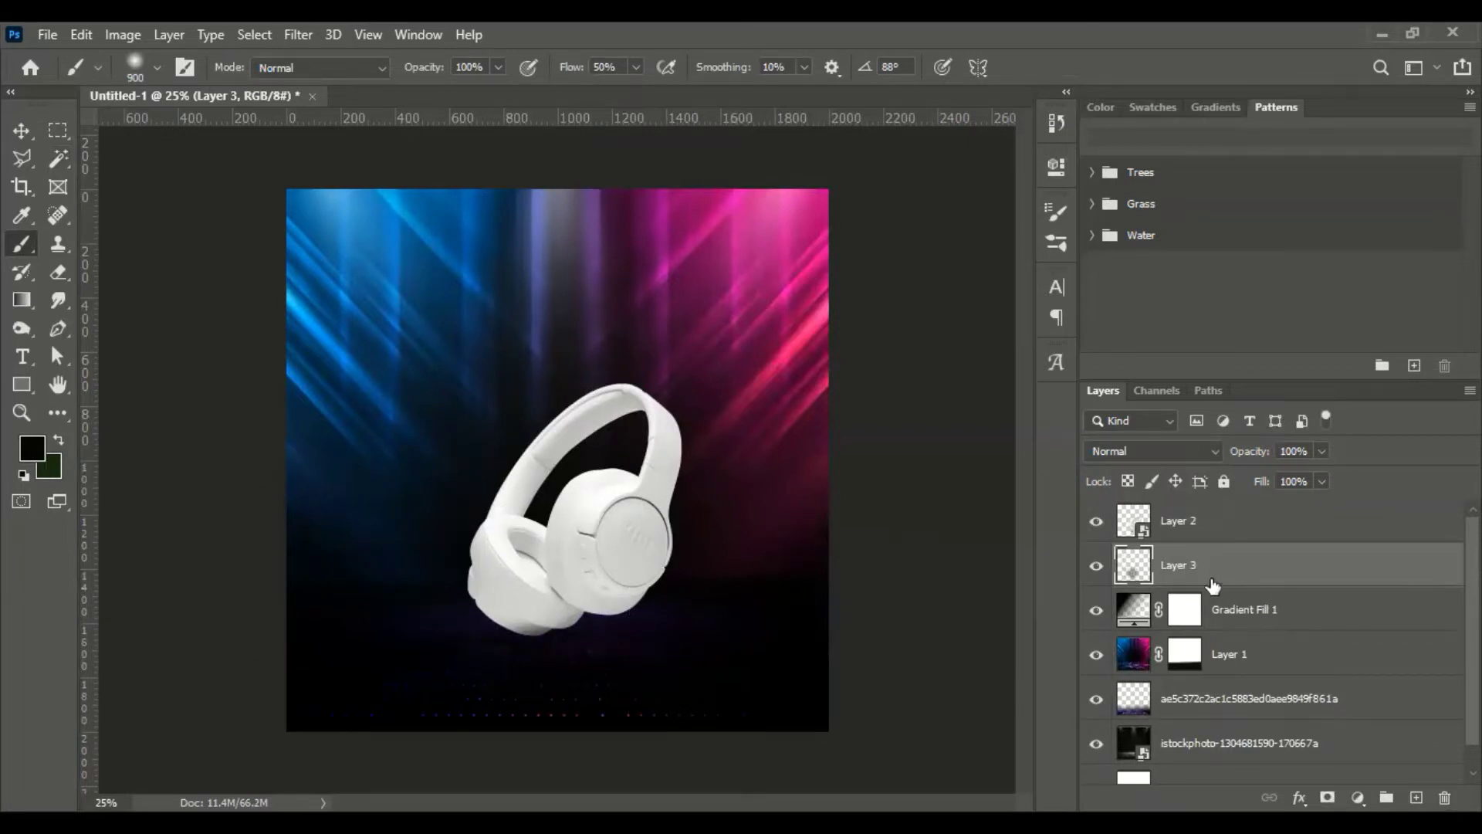
key(ctrl+t)
mouse_move(538, 386)
mouse_down()
mouse_move(539, 677)
mouse_move(546, 634)
mouse_up()
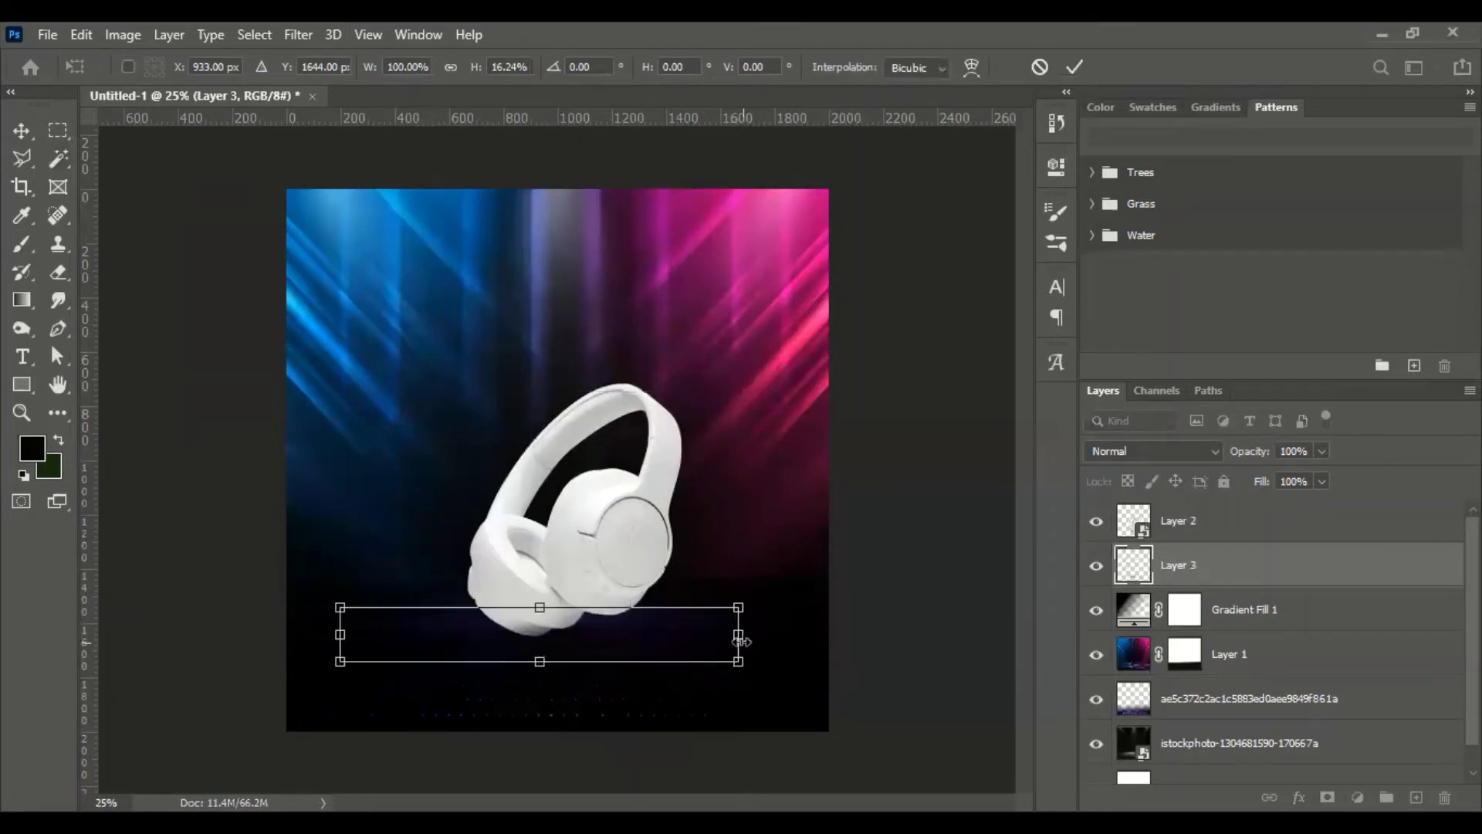
- Commit the flattened shadow and enlarge the headphones on Layer 2 slightly
click(1076, 67)
key(v)
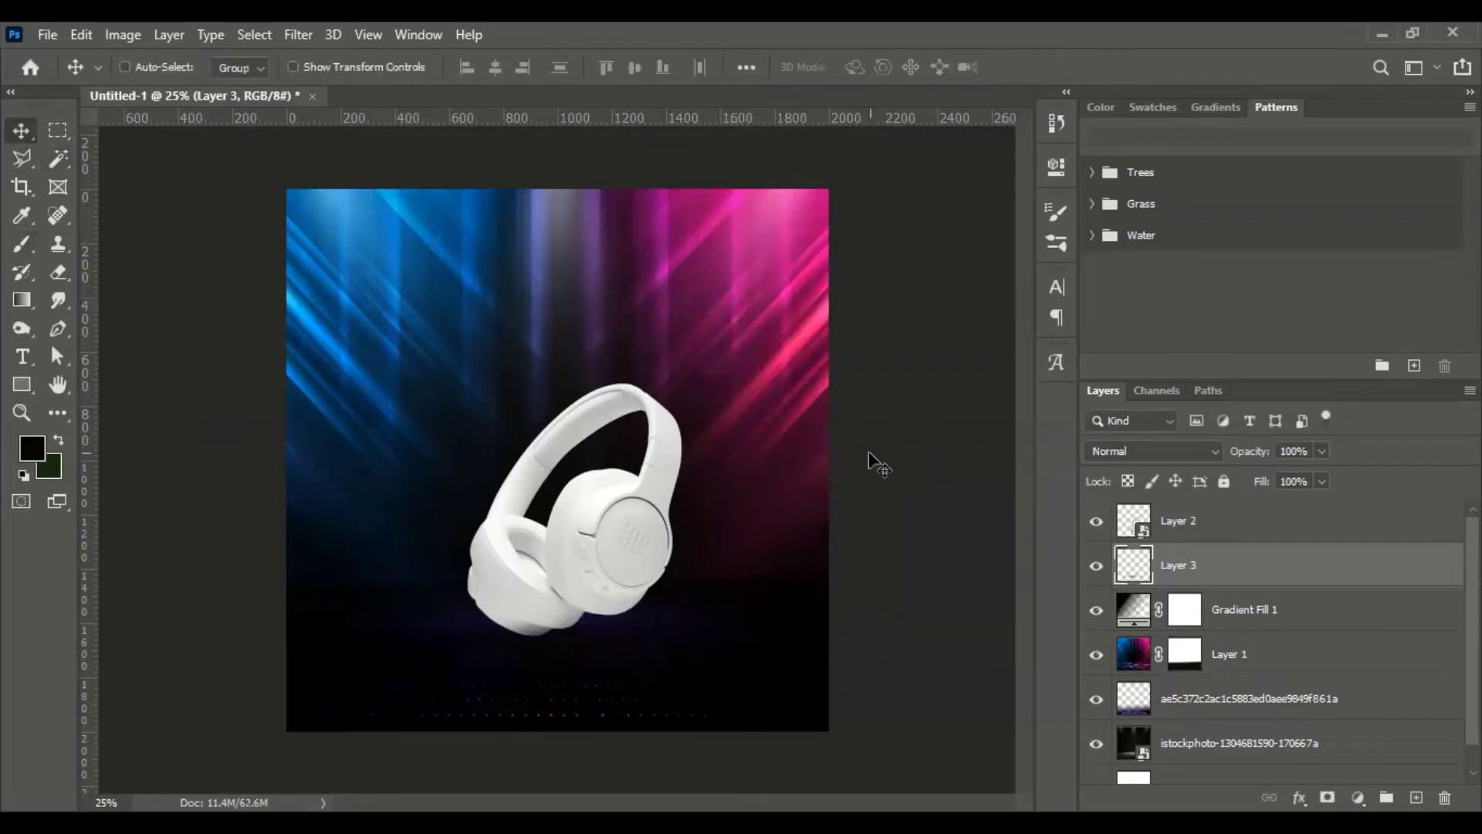
click(1218, 522)
key(ctrl+t)
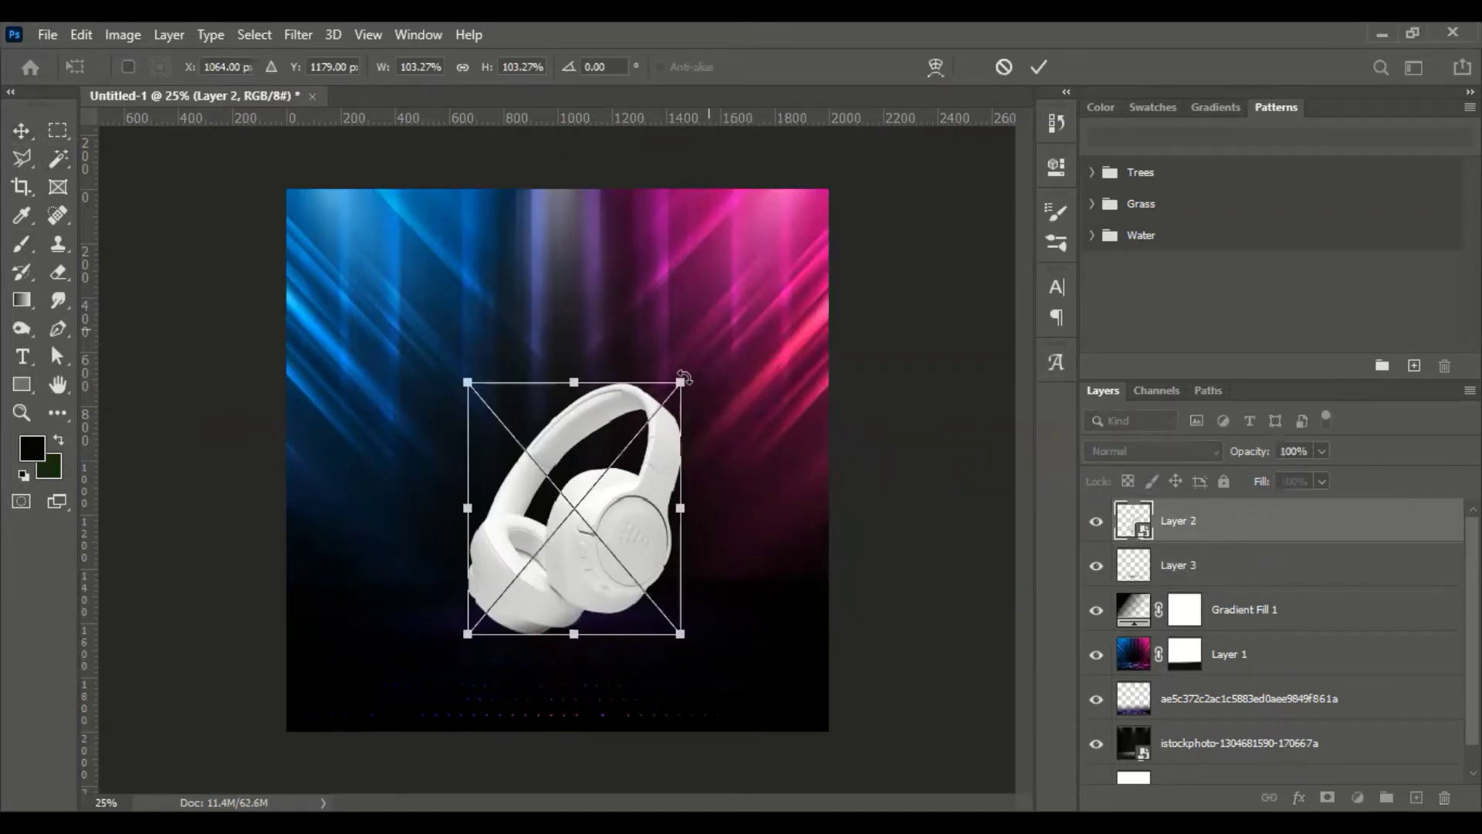
drag(681, 381, 708, 351)
key(Return)
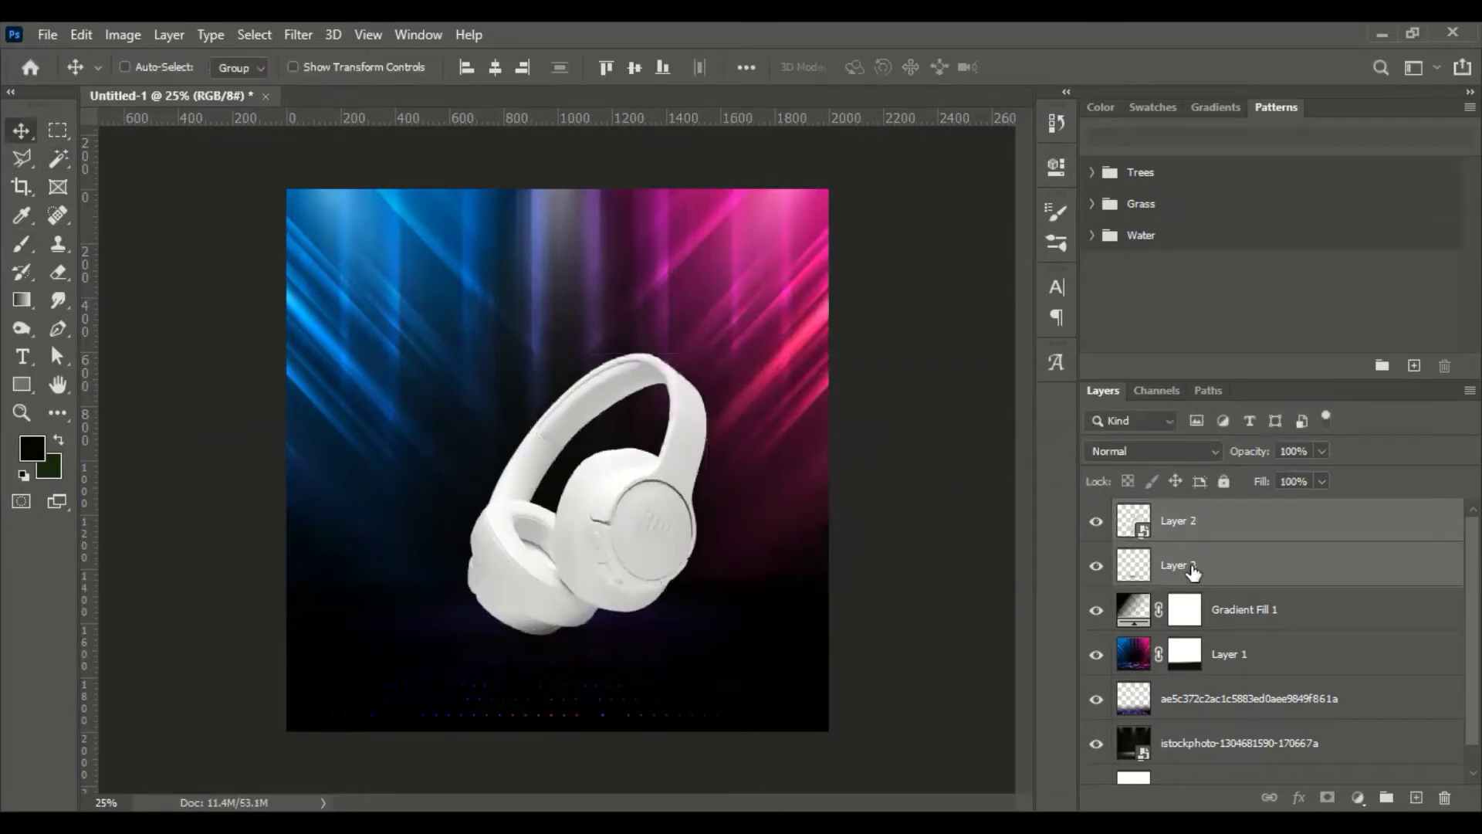
- Group the headphones and shadow as Group 1 and move the group lower and left
key(ctrl+g)
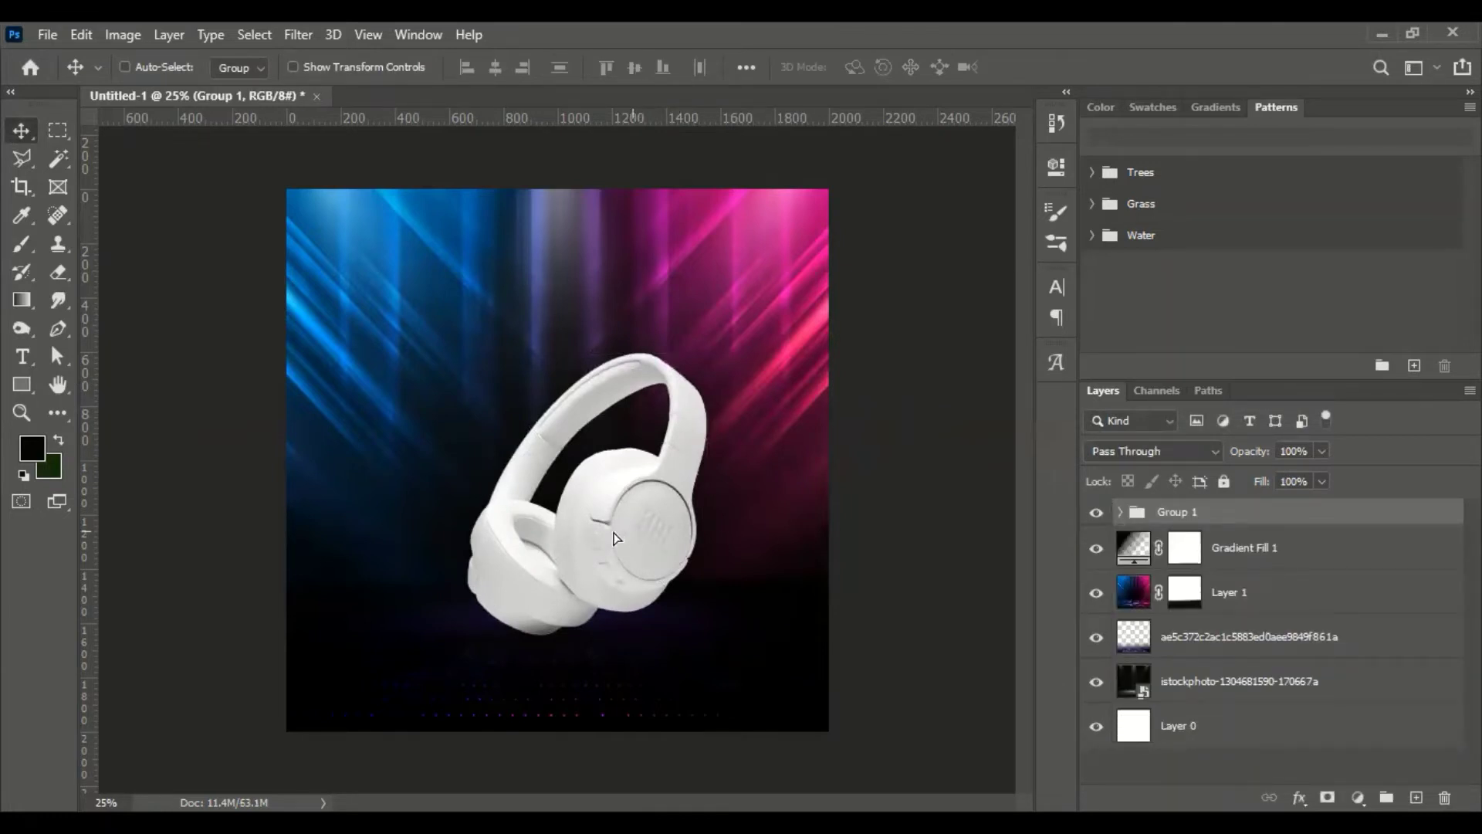
drag(615, 538, 584, 538)
drag(615, 540, 618, 567)
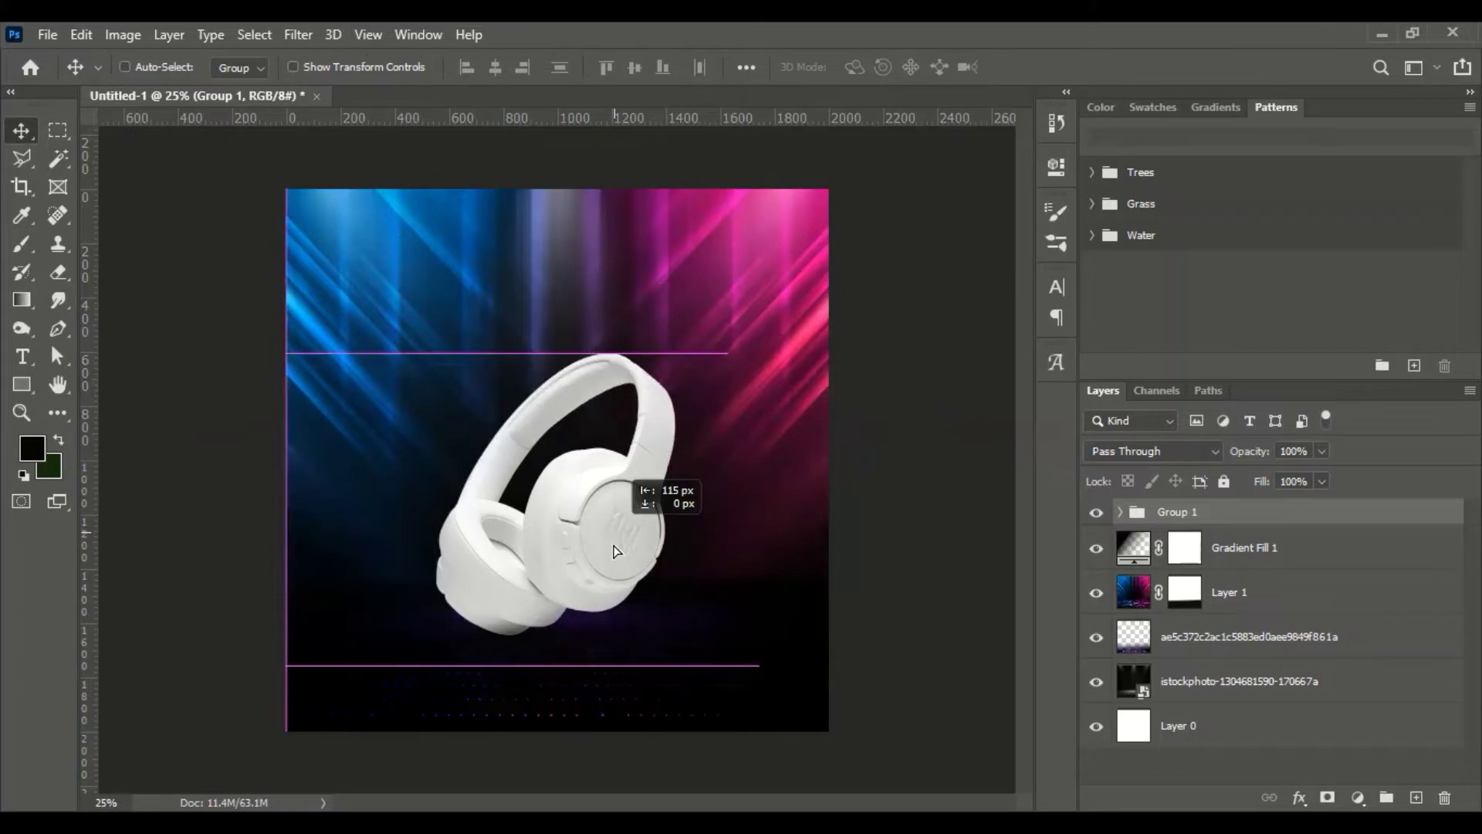
key(shift+Down)
key(shift+Down)
key(shift+Down)
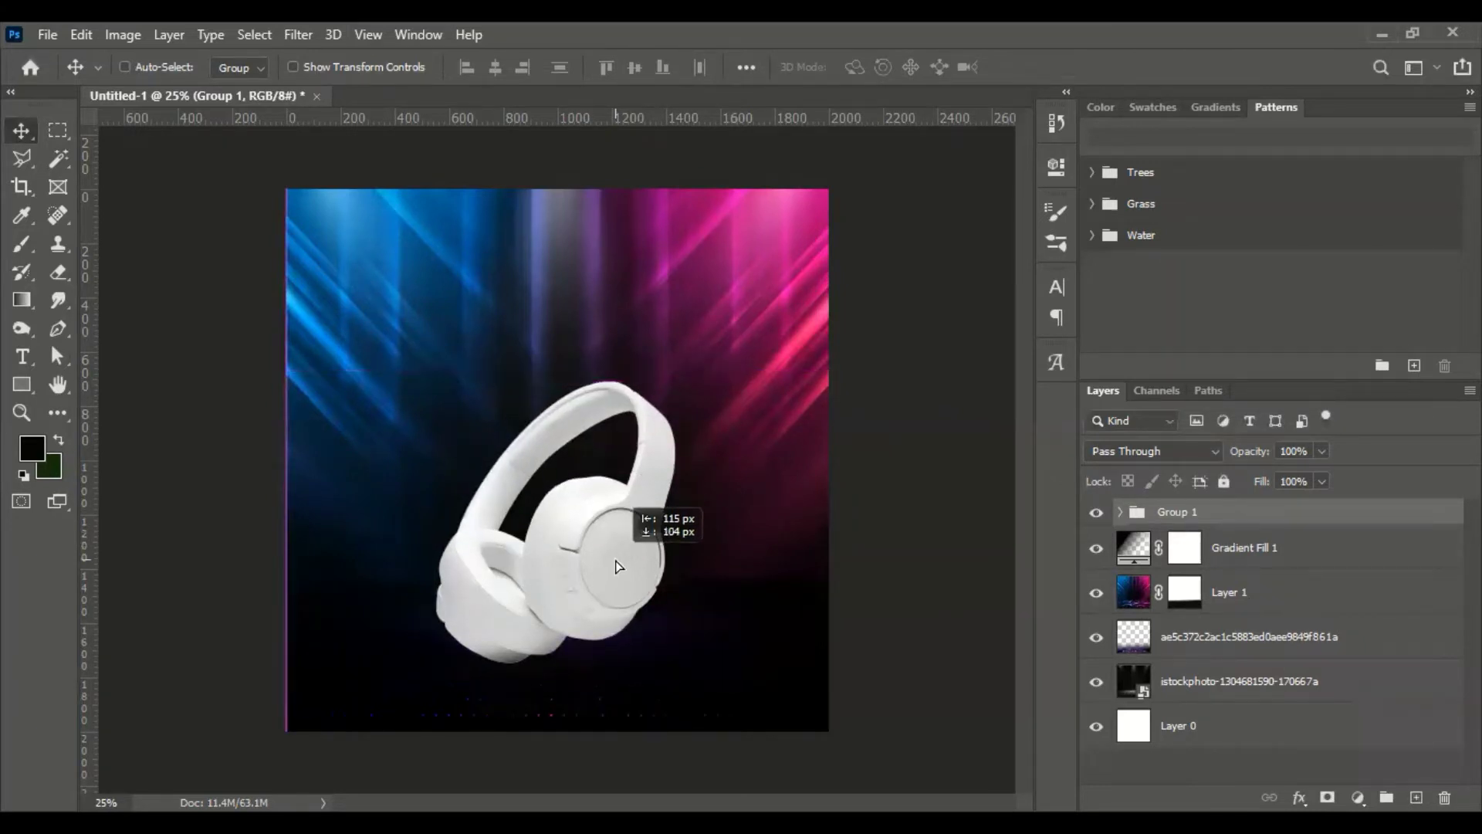
key(shift+Right)
key(shift+Right)
key(shift+Right)
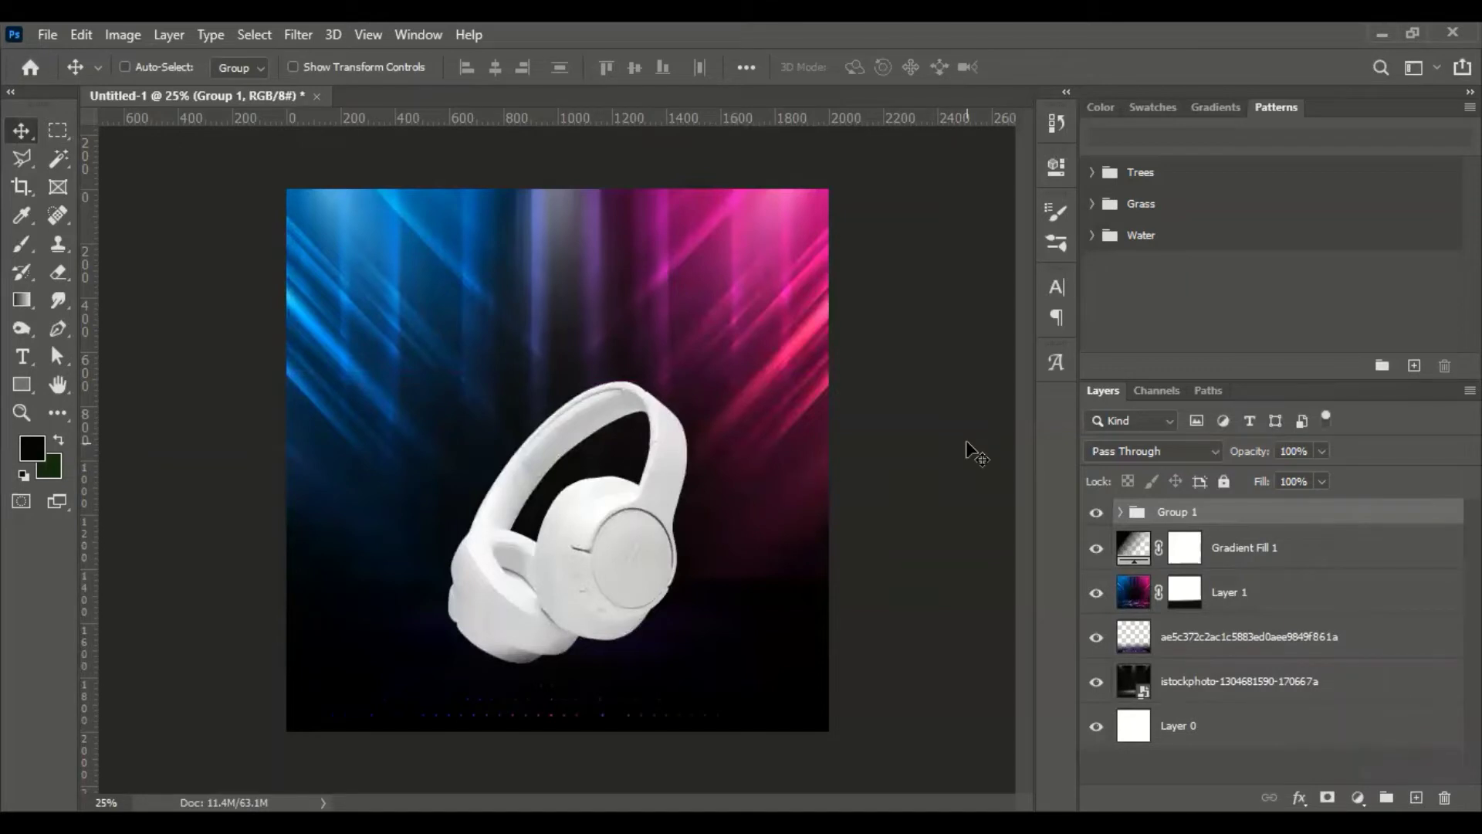
- Add a new layer above Gradient Fill 1 and dab a 2200 px black brush over the upper-middle streaks
click(1259, 598)
click(1266, 549)
click(1416, 797)
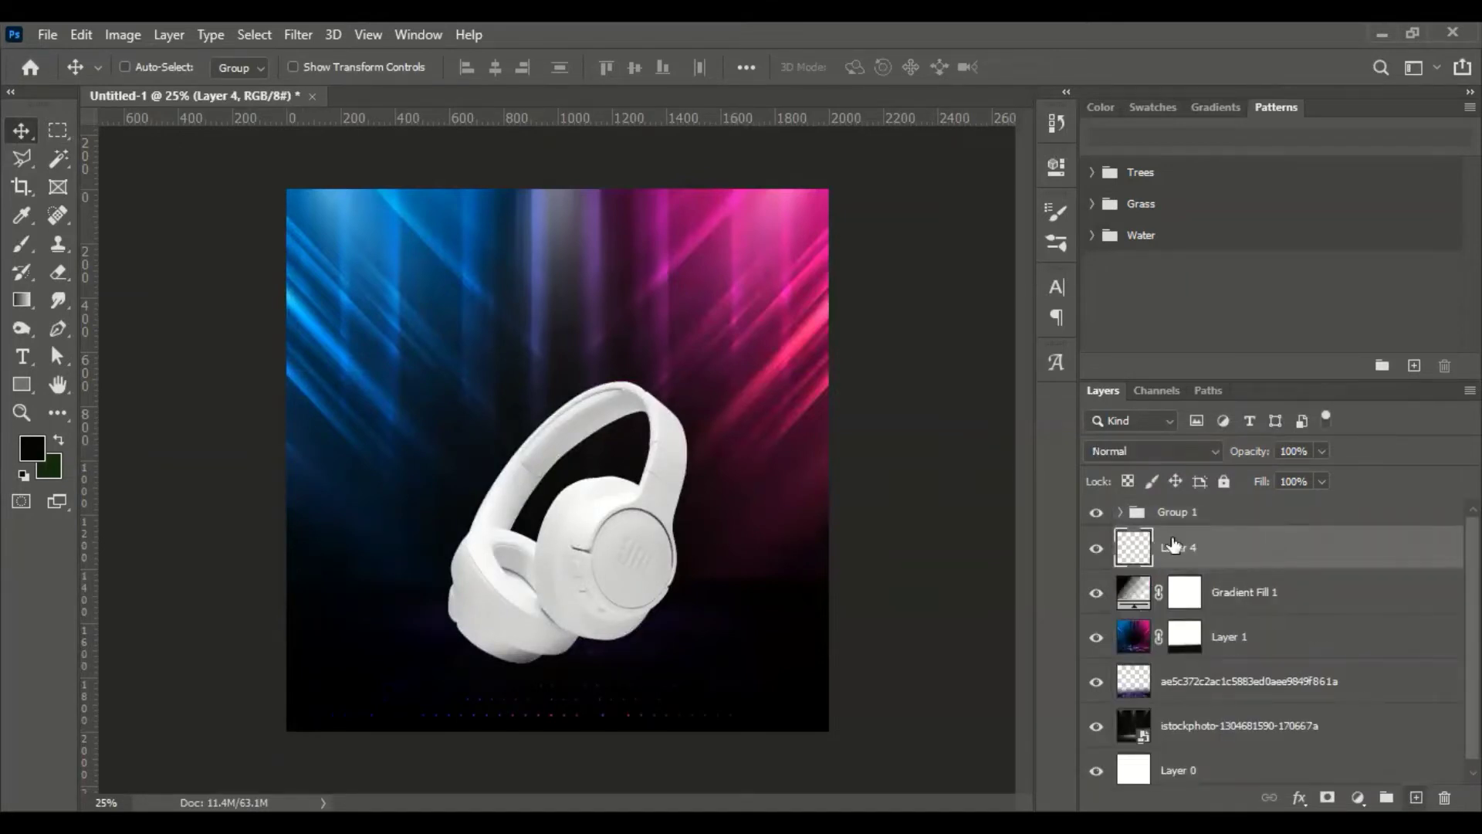
click(22, 244)
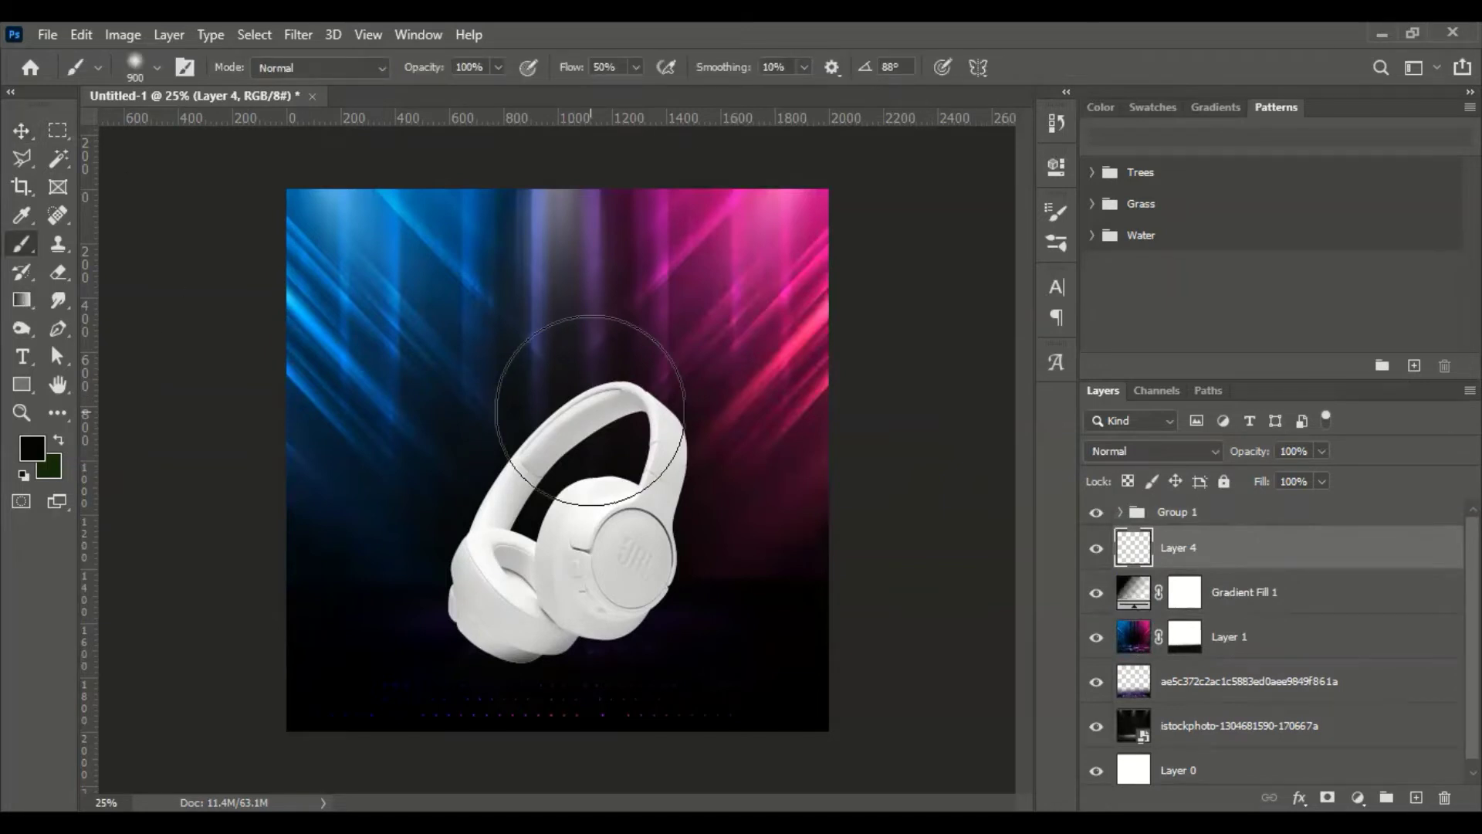
key(bracketright)
key(bracketright)
key(bracketright)
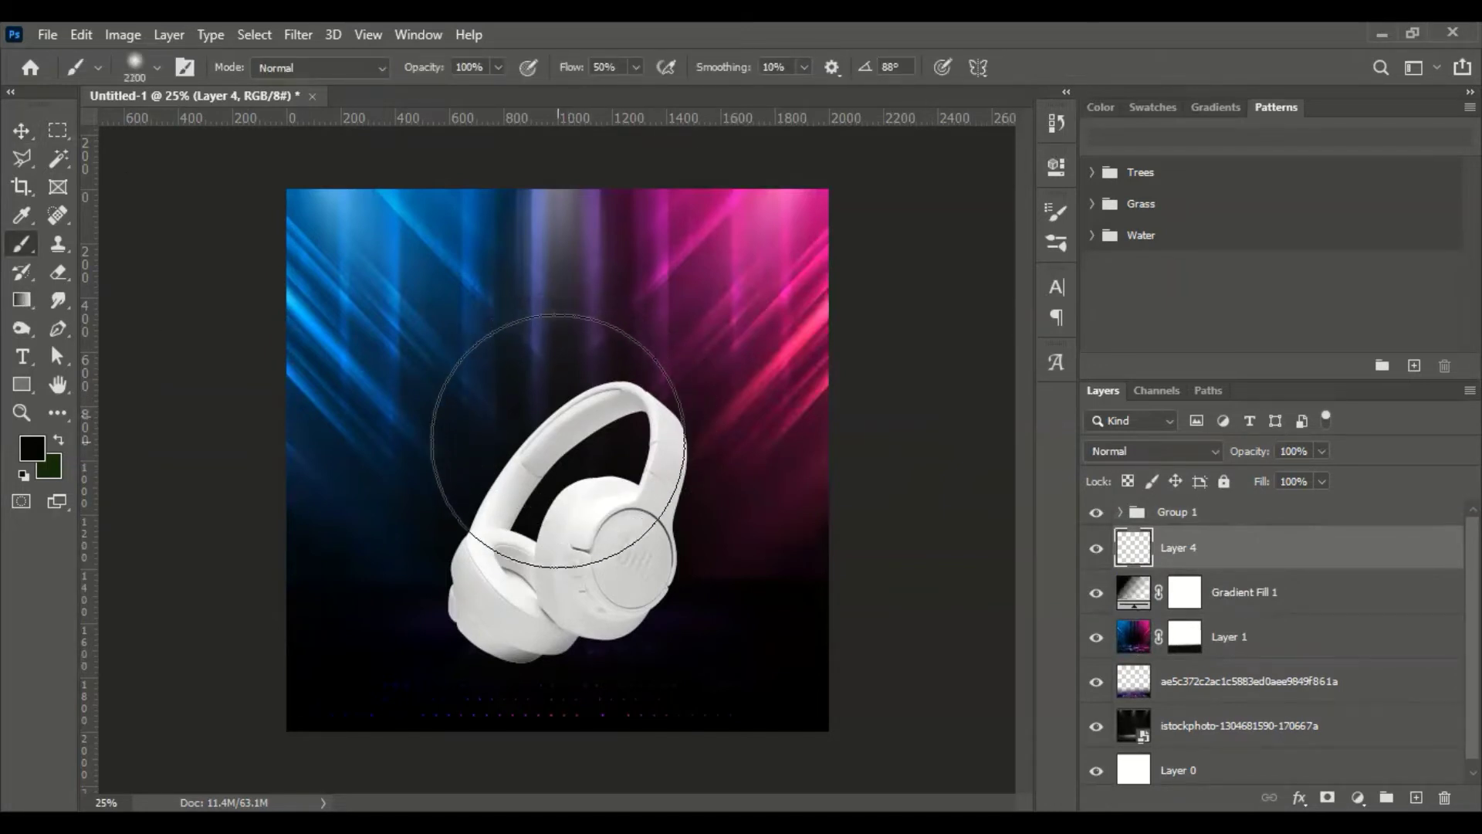
click(558, 440)
- Enlarge and widen the dark patch with Free Transform and commit it
key(v)
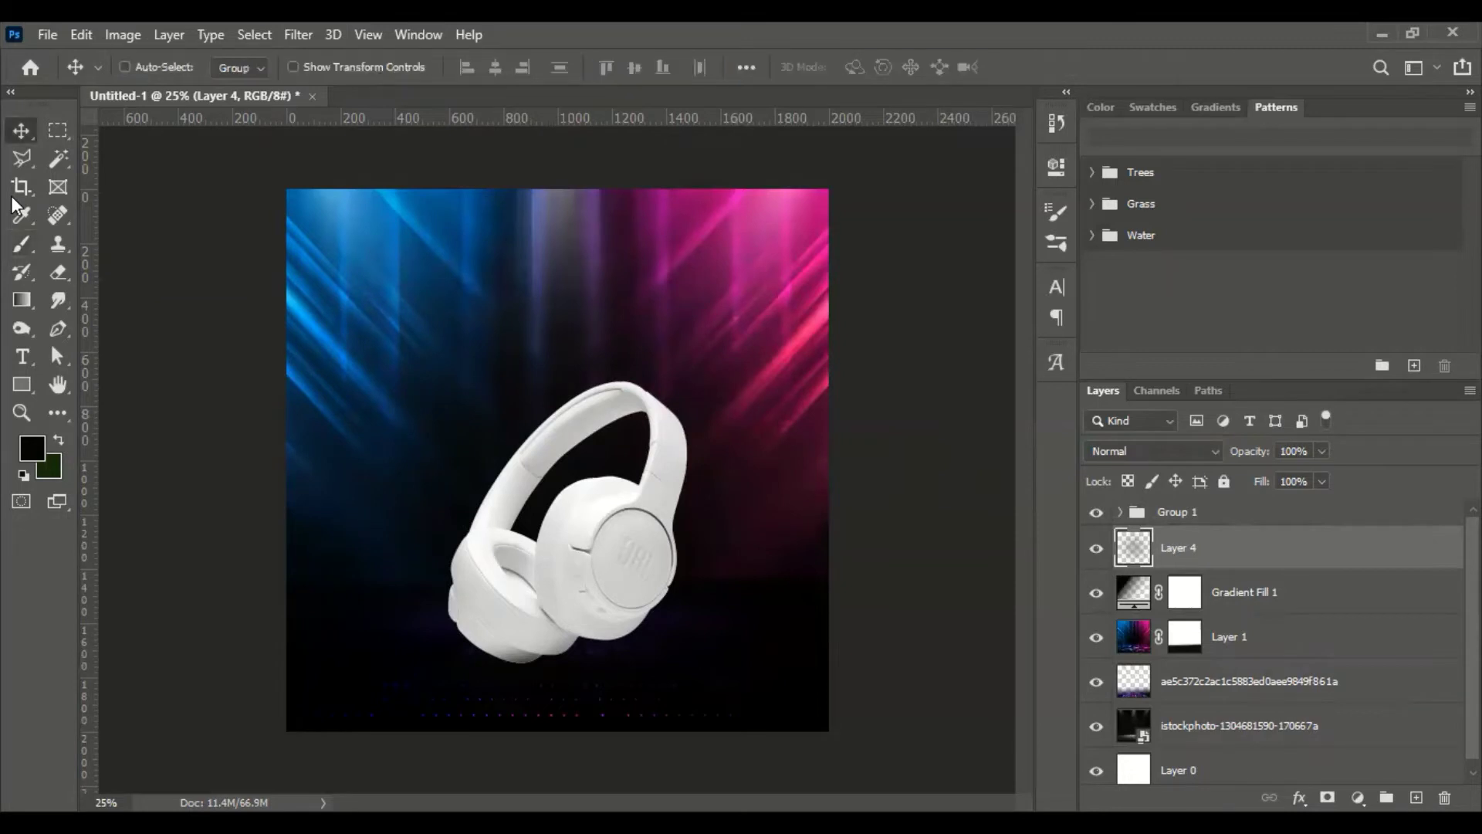
key(ctrl+t)
drag(828, 731, 887, 766)
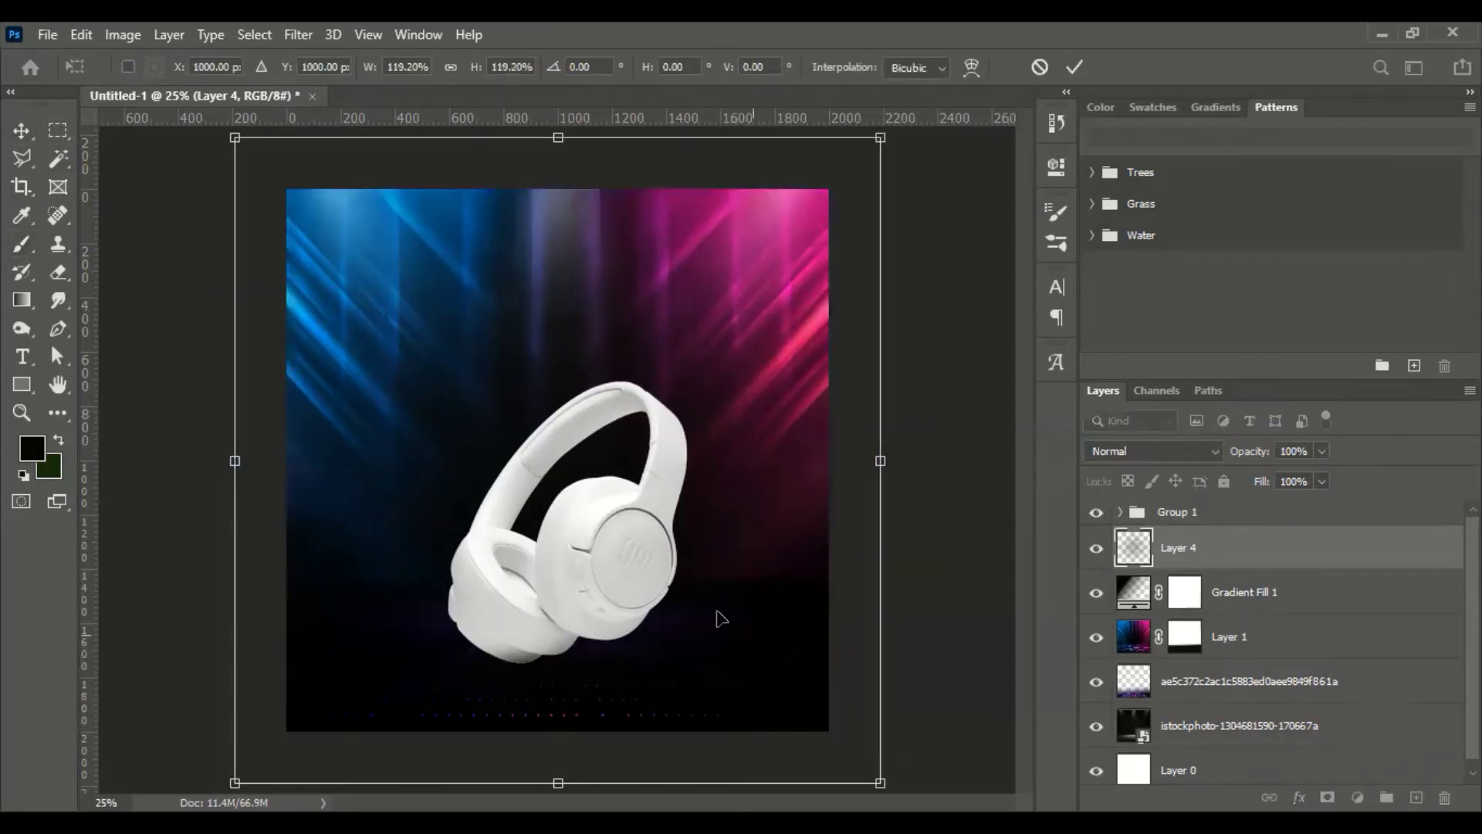
drag(705, 539, 766, 502)
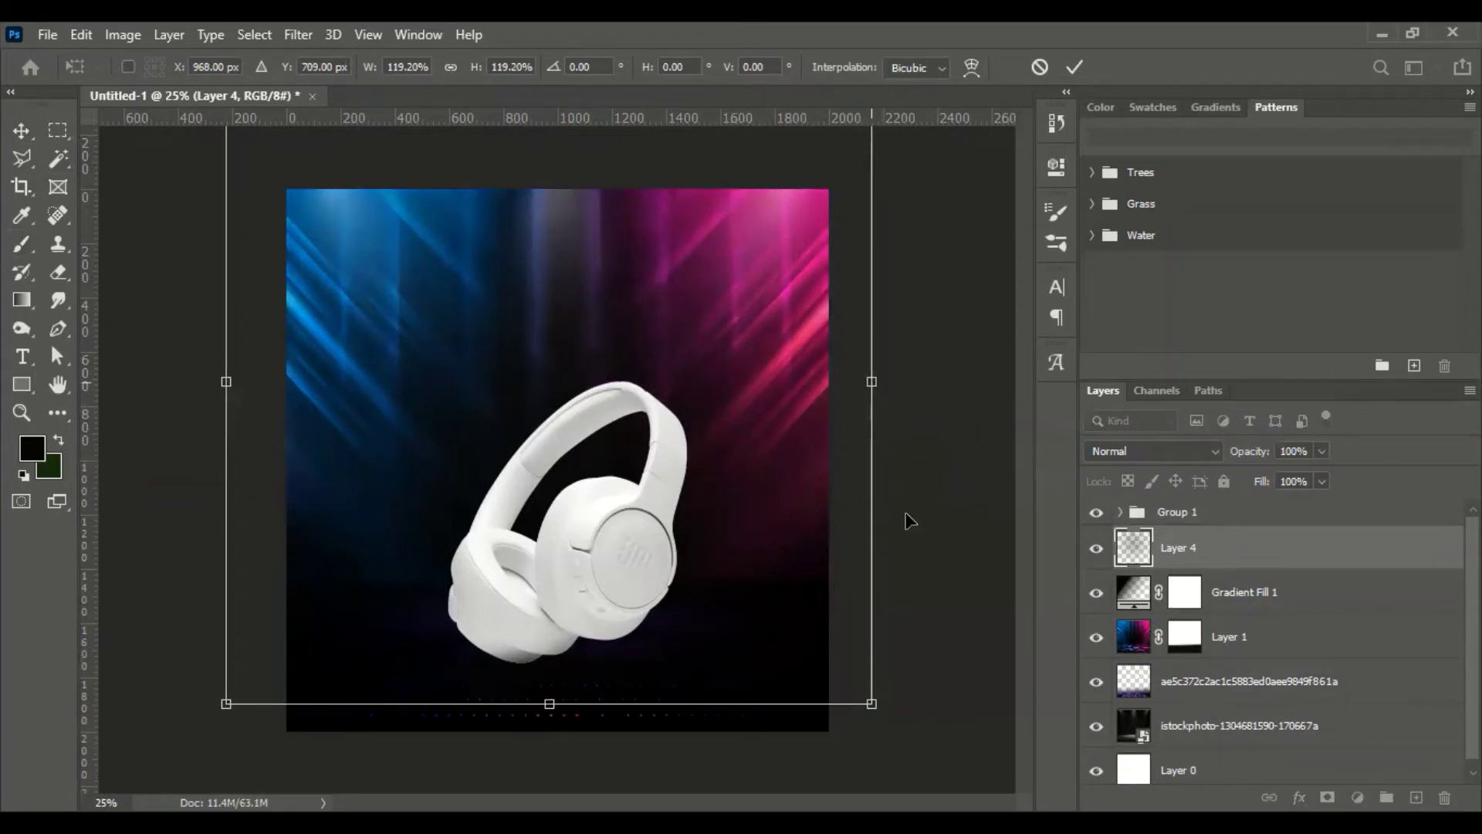
drag(909, 510, 903, 512)
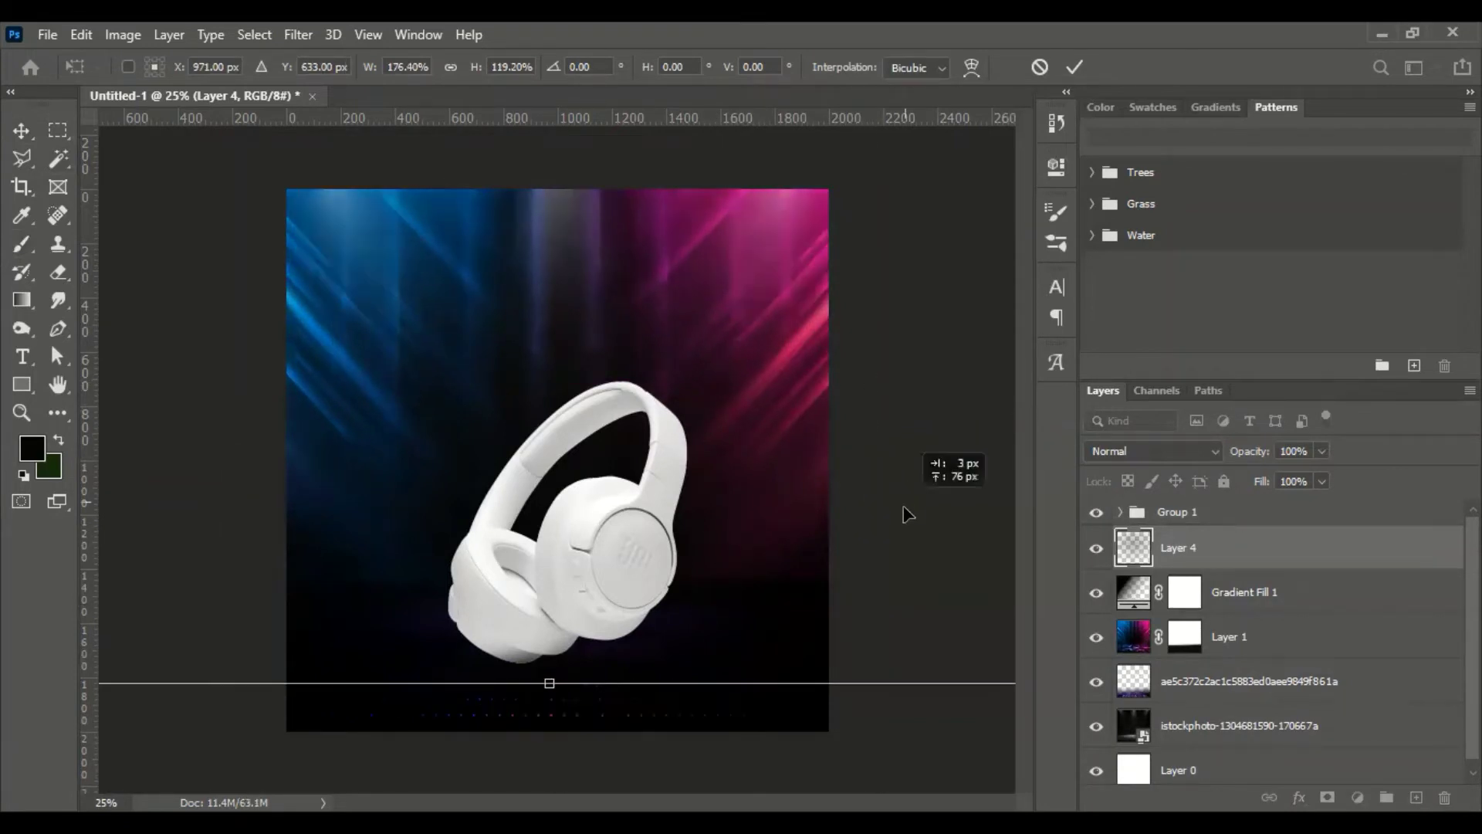
click(1075, 69)
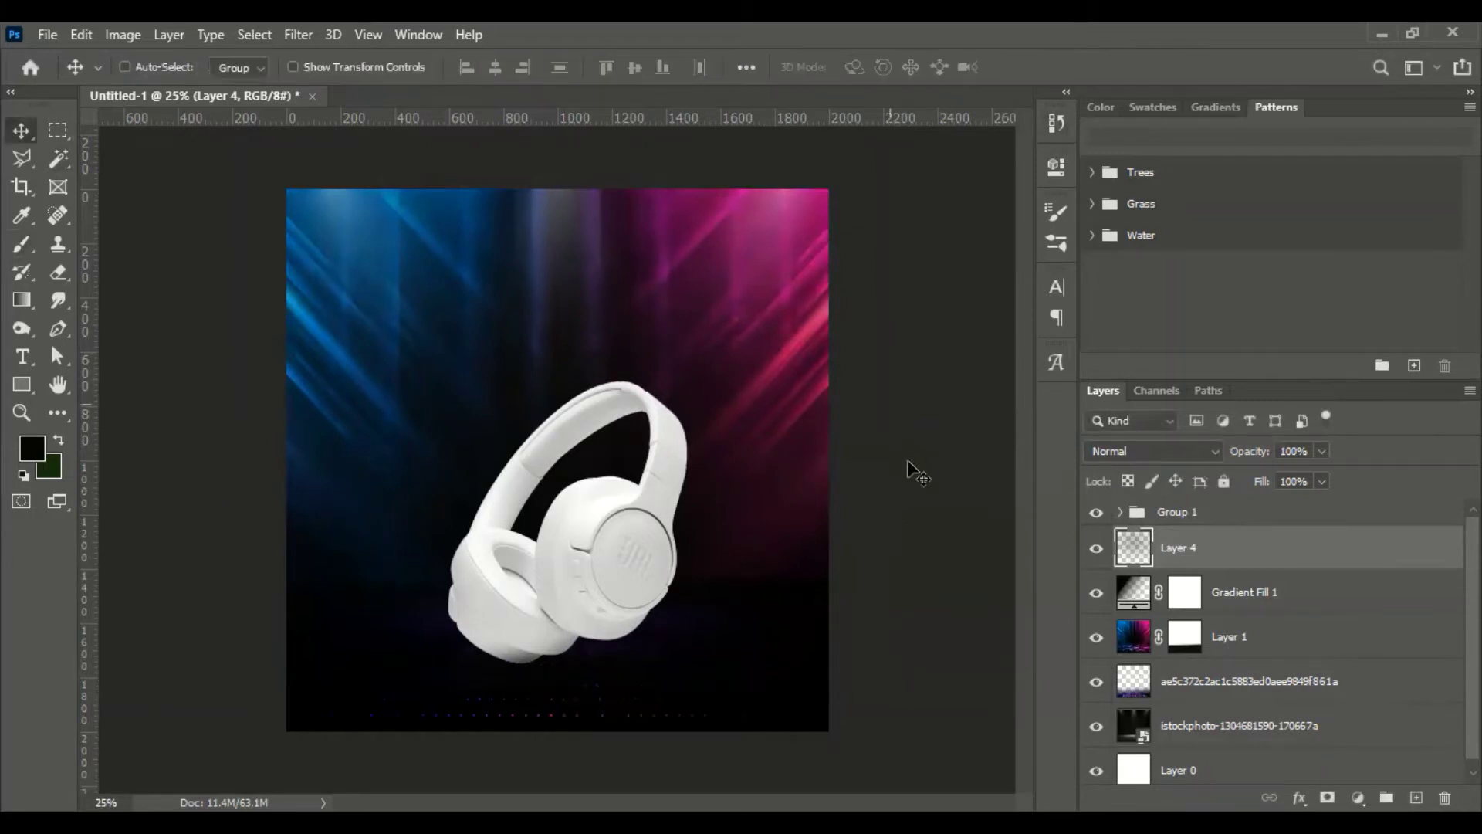
- Choose the Burn Tool with a 200 px brush size
click(10, 247)
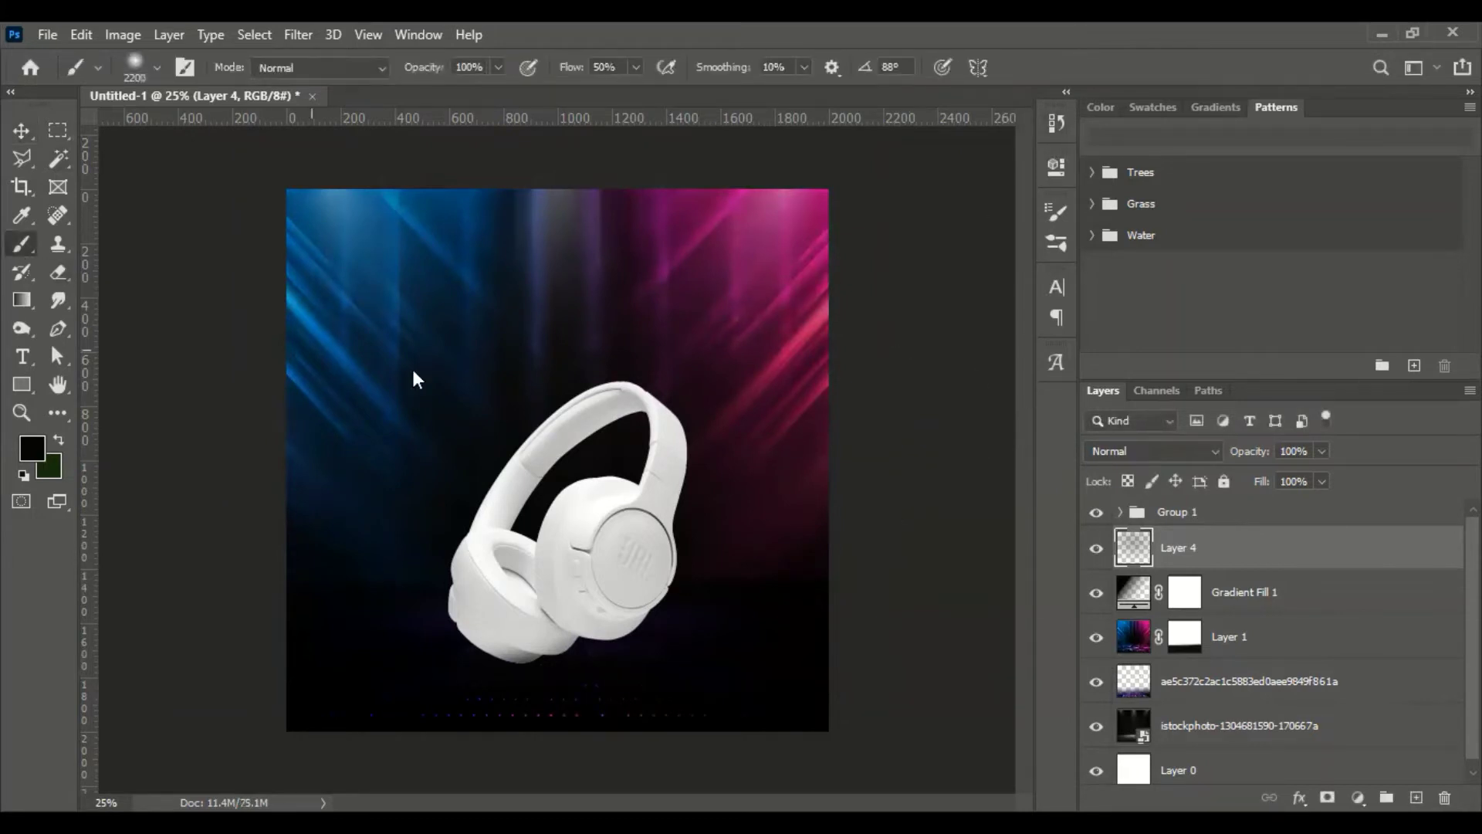
click(22, 334)
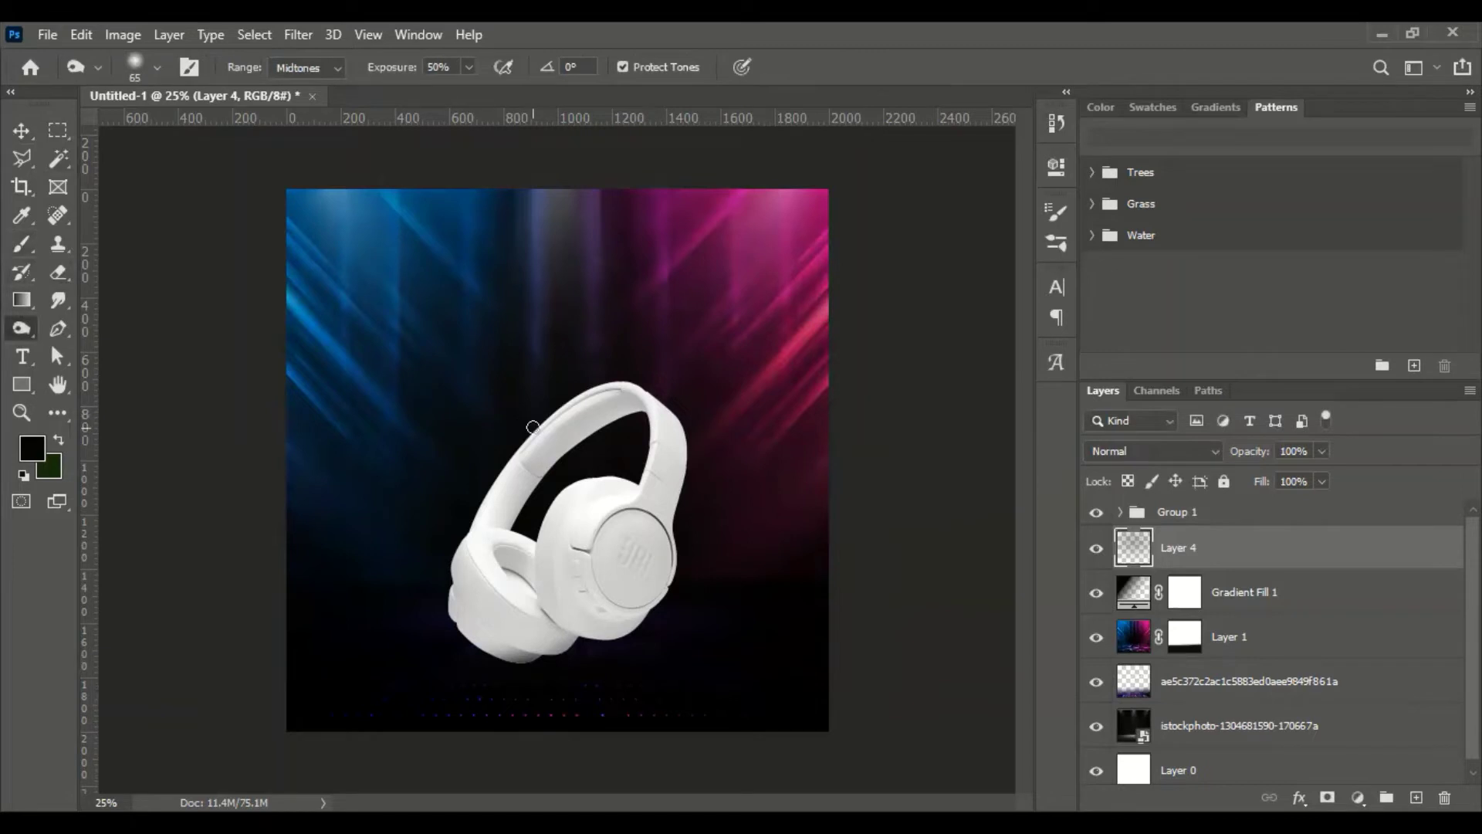
key(bracketright)
key(bracketright)
key(bracketright)
right_click(22, 333)
click(99, 353)
- Expand Group 1, briefly toggle Layer 3's visibility, and select the headphones Layer 2
scroll(1244, 625, down, 1)
scroll(1205, 683, up, 1)
scroll(1204, 684, down, 1)
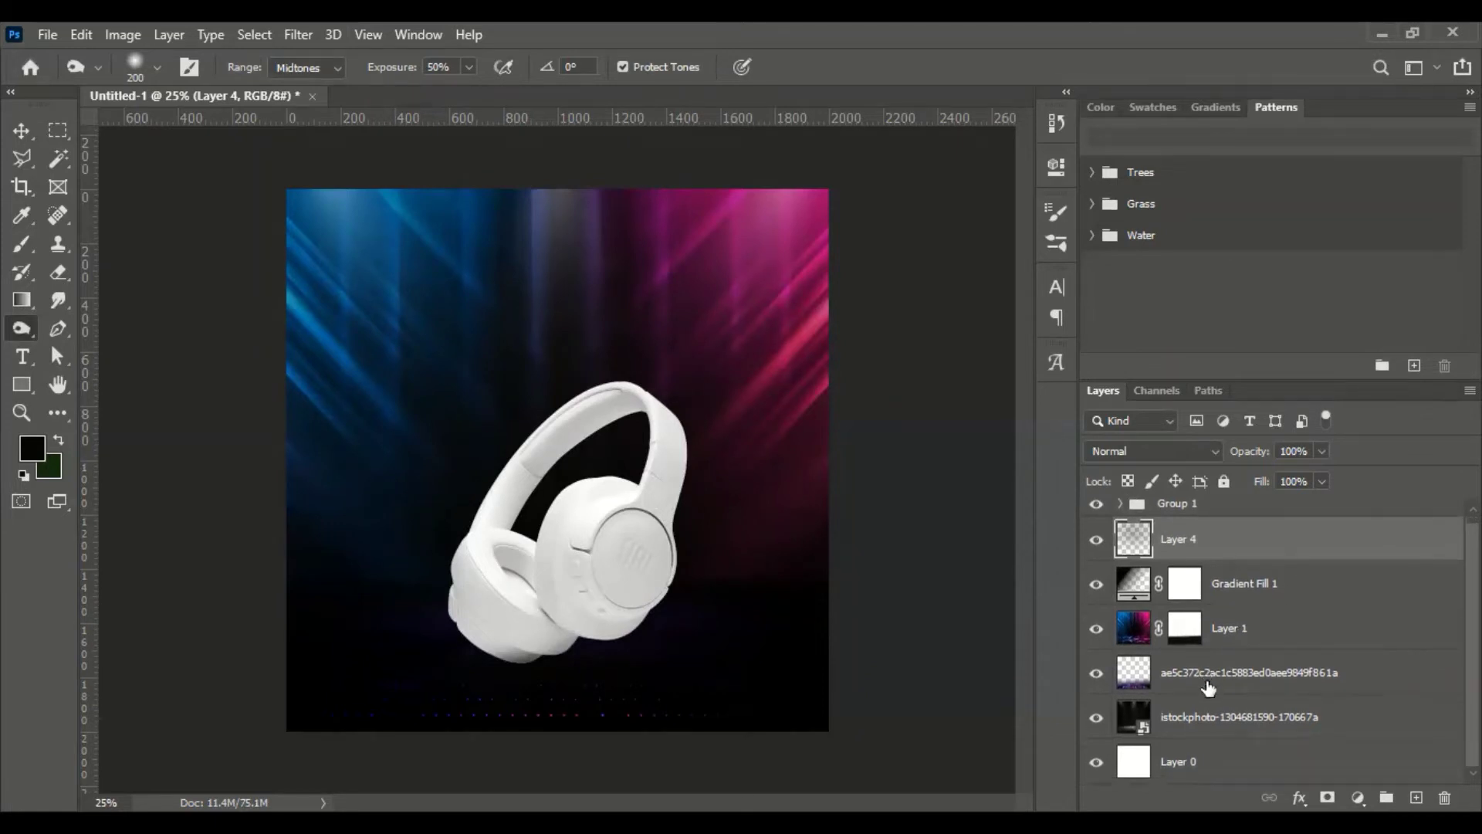
click(1121, 504)
click(1154, 591)
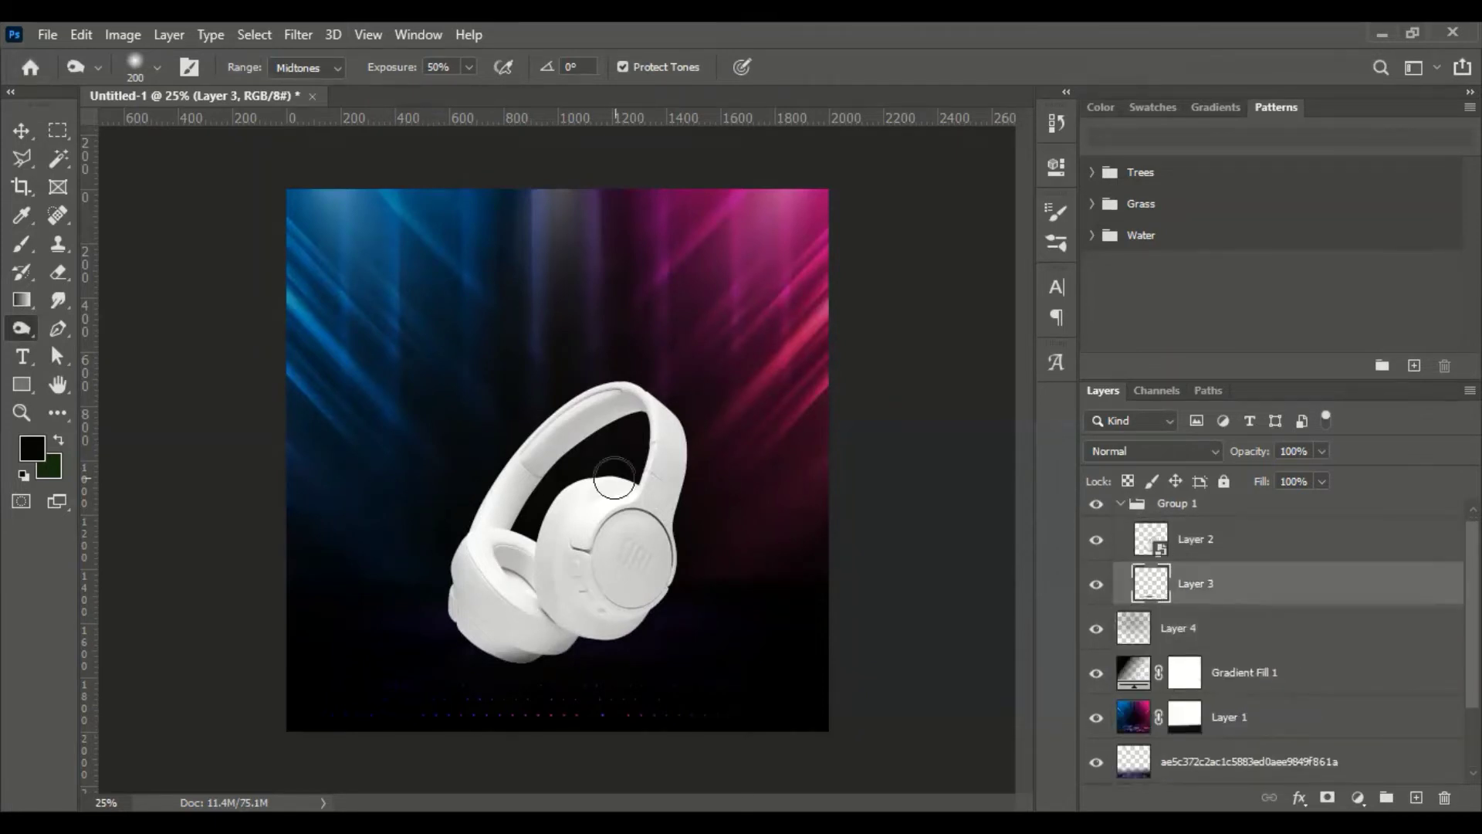
click(1096, 584)
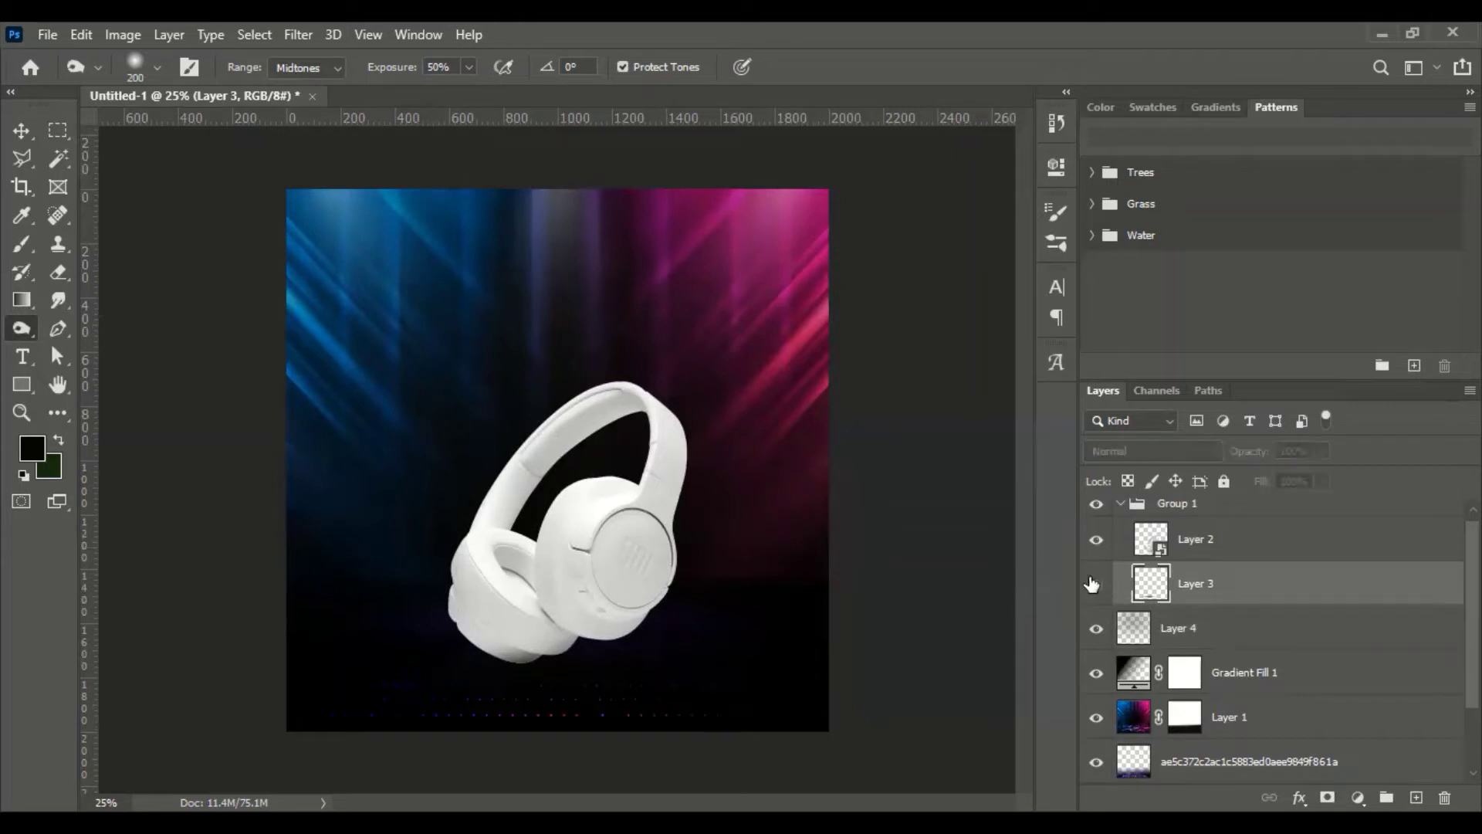
click(1096, 584)
click(1150, 541)
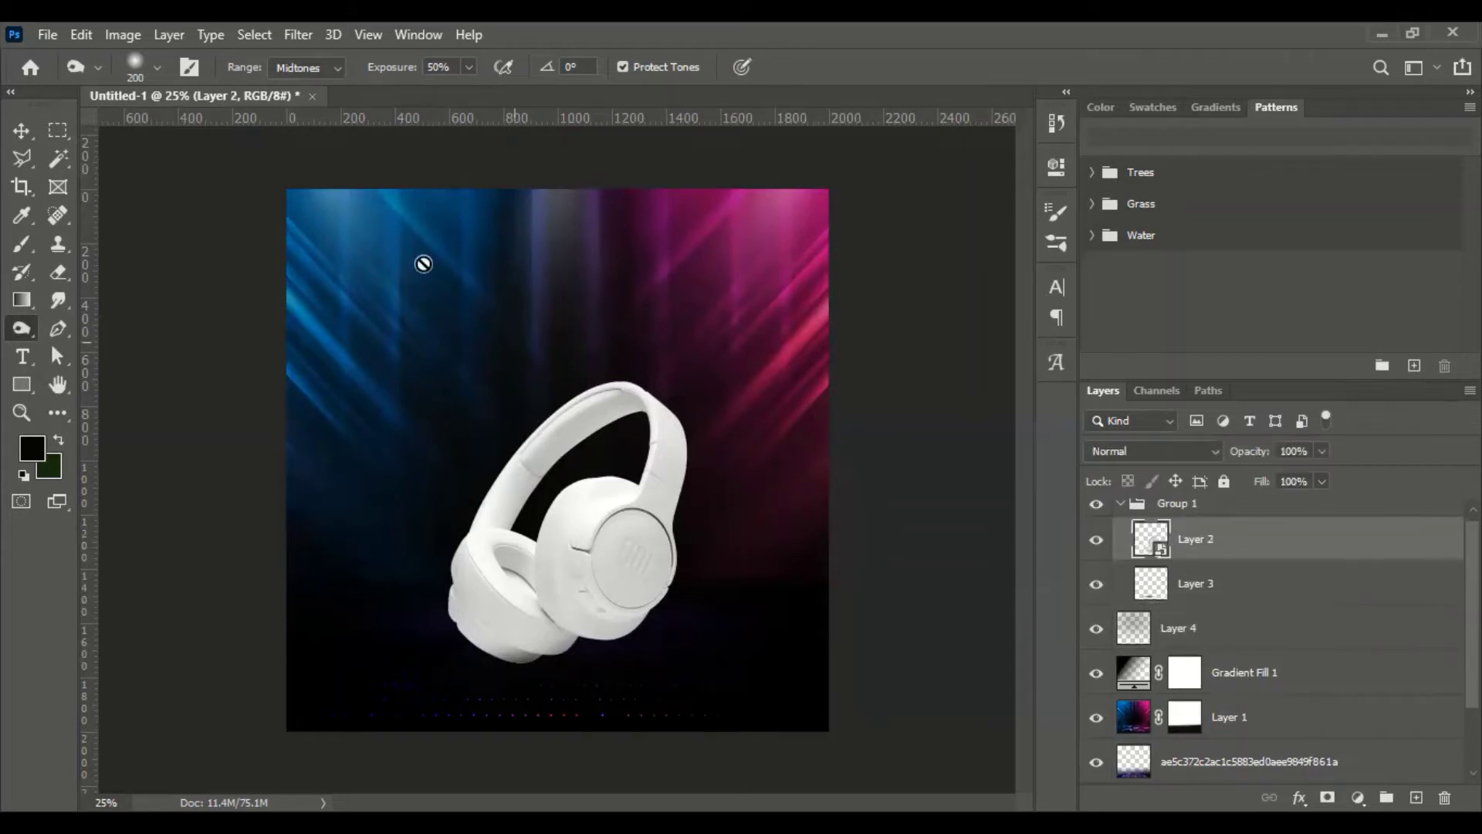
- In the Layer 2 smart object, burn shading into the headband and lower ear cup, then close it
double_click(1135, 540)
mouse_move(259, 425)
mouse_down()
mouse_move(331, 331)
mouse_move(420, 281)
mouse_move(383, 261)
mouse_move(547, 229)
mouse_up()
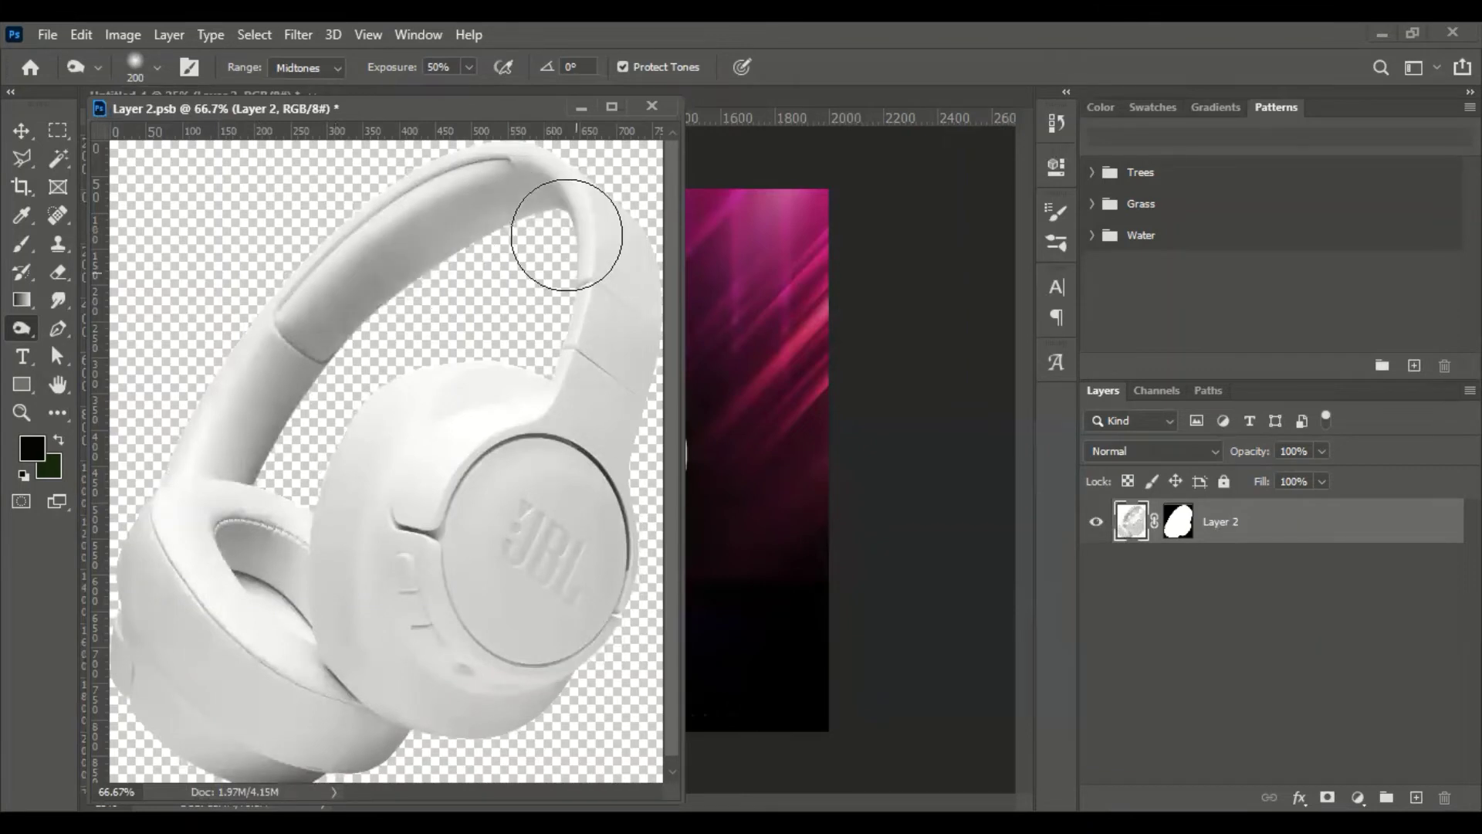
mouse_move(397, 238)
mouse_down()
mouse_move(291, 376)
mouse_move(440, 192)
mouse_move(530, 374)
mouse_up()
mouse_move(421, 413)
mouse_down()
mouse_move(535, 569)
mouse_move(209, 569)
mouse_move(242, 546)
mouse_move(308, 697)
mouse_move(397, 695)
mouse_move(182, 530)
mouse_move(168, 600)
mouse_move(200, 407)
mouse_up()
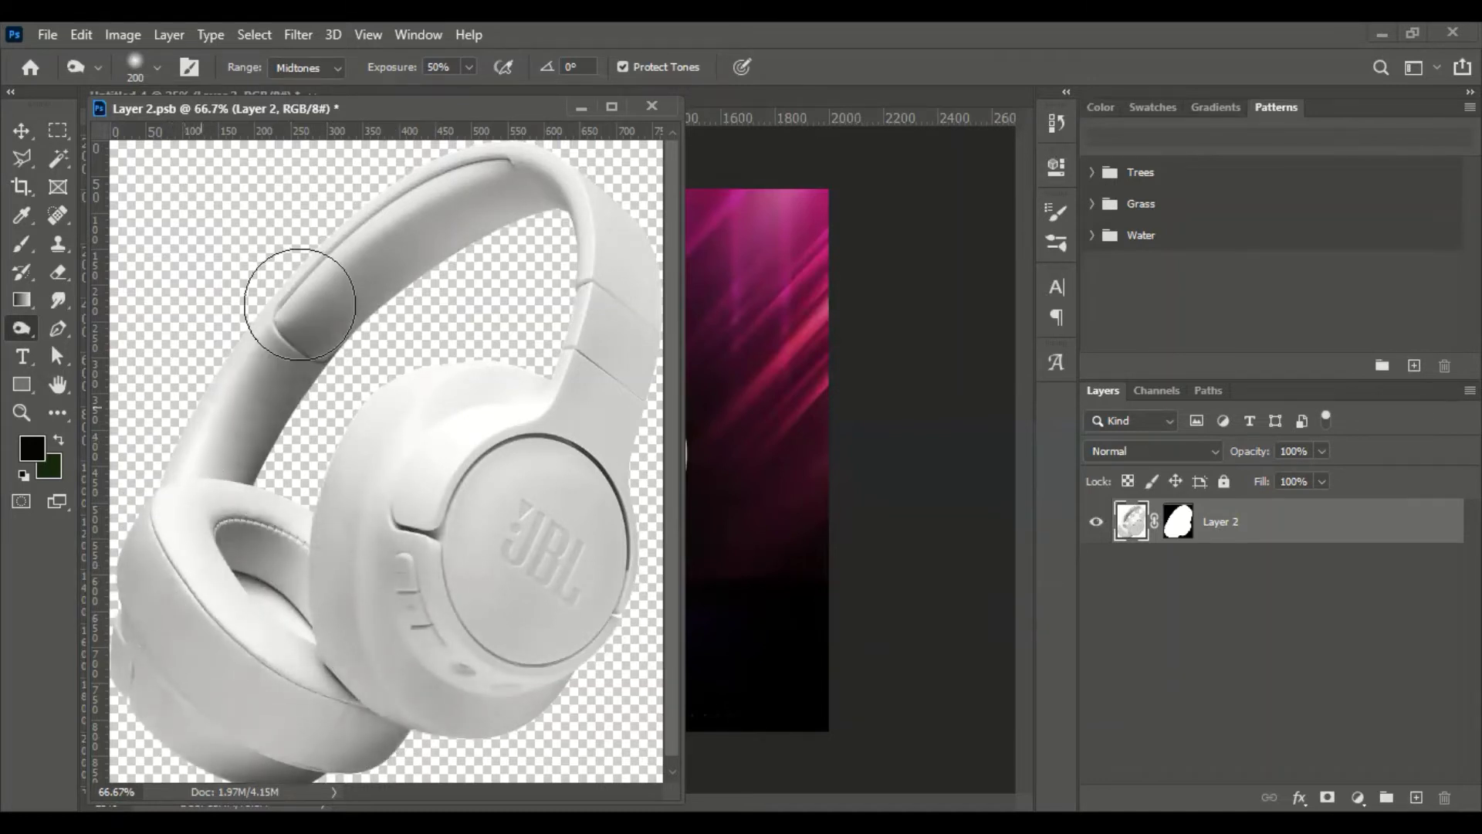
click(586, 113)
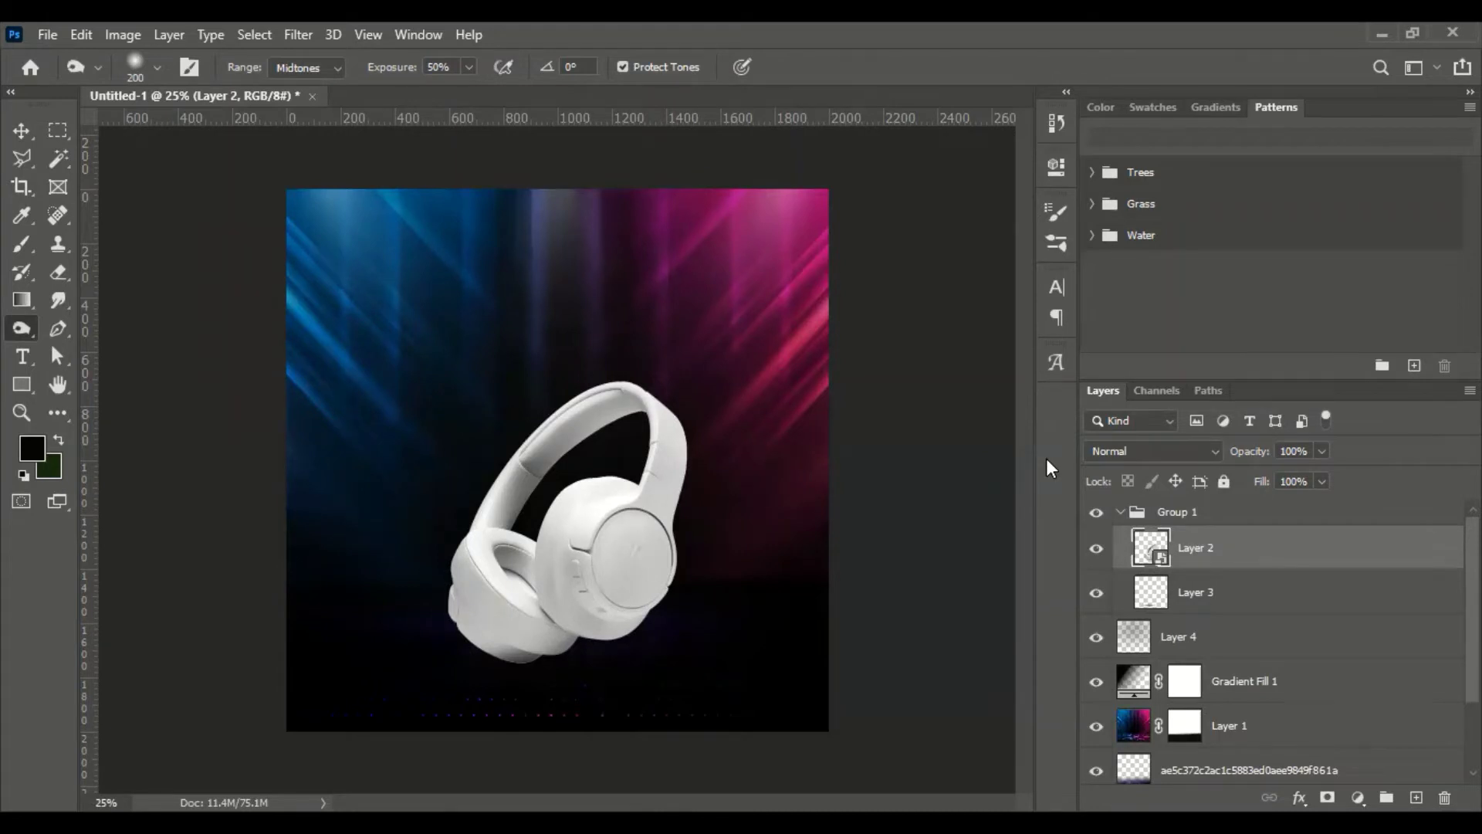
- Confirm the smart object changes so the burned headphones update in the poster
key(ctrl+z)
- Add an empty Layer 5 and move it out above Group 1
click(1202, 513)
click(1416, 797)
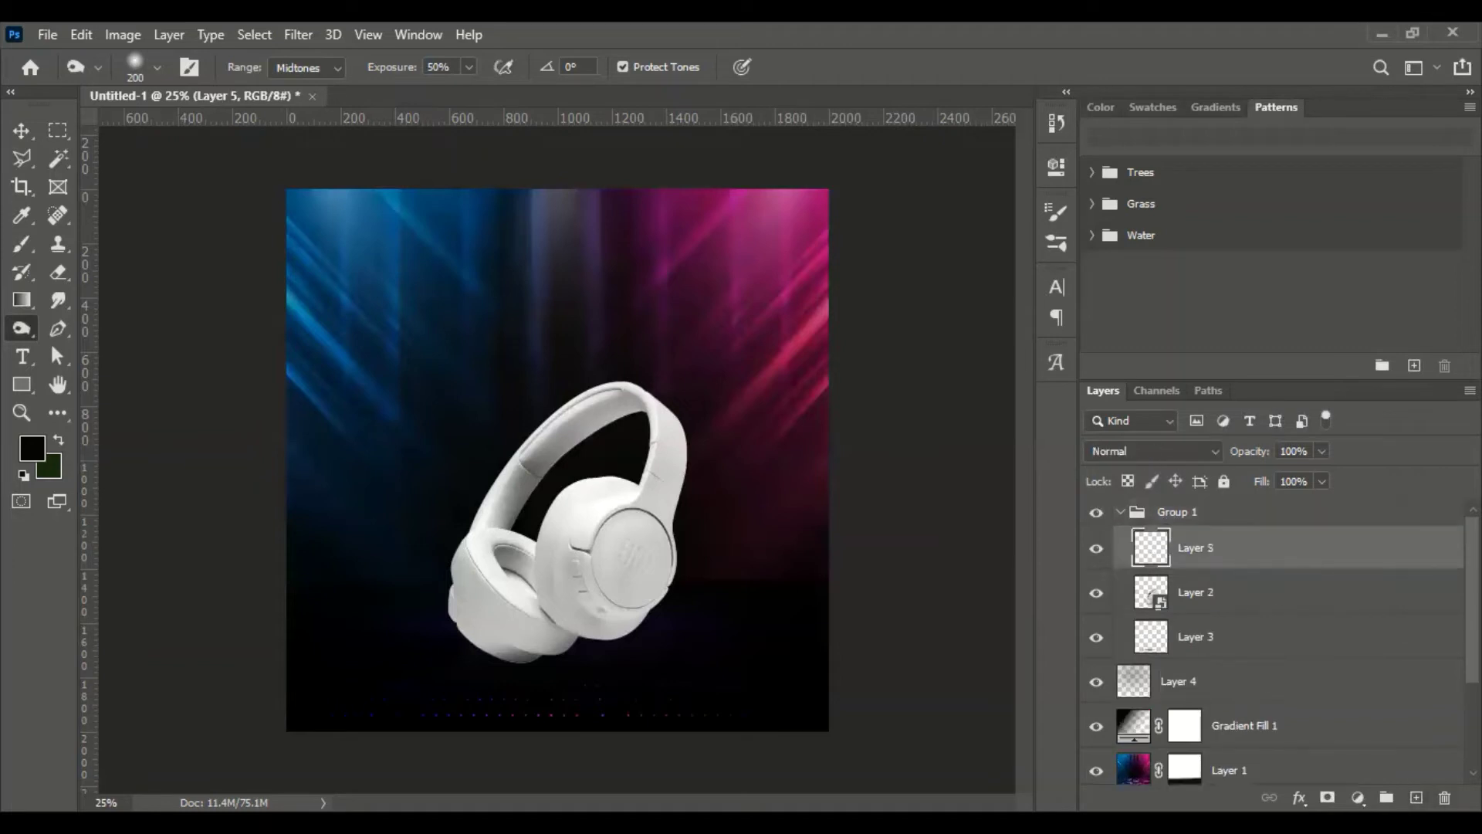
key(ctrl+z)
key(ctrl+shift+z)
key(ctrl+bracketleft)
key(ctrl+bracketright)
key(ctrl+bracketright)
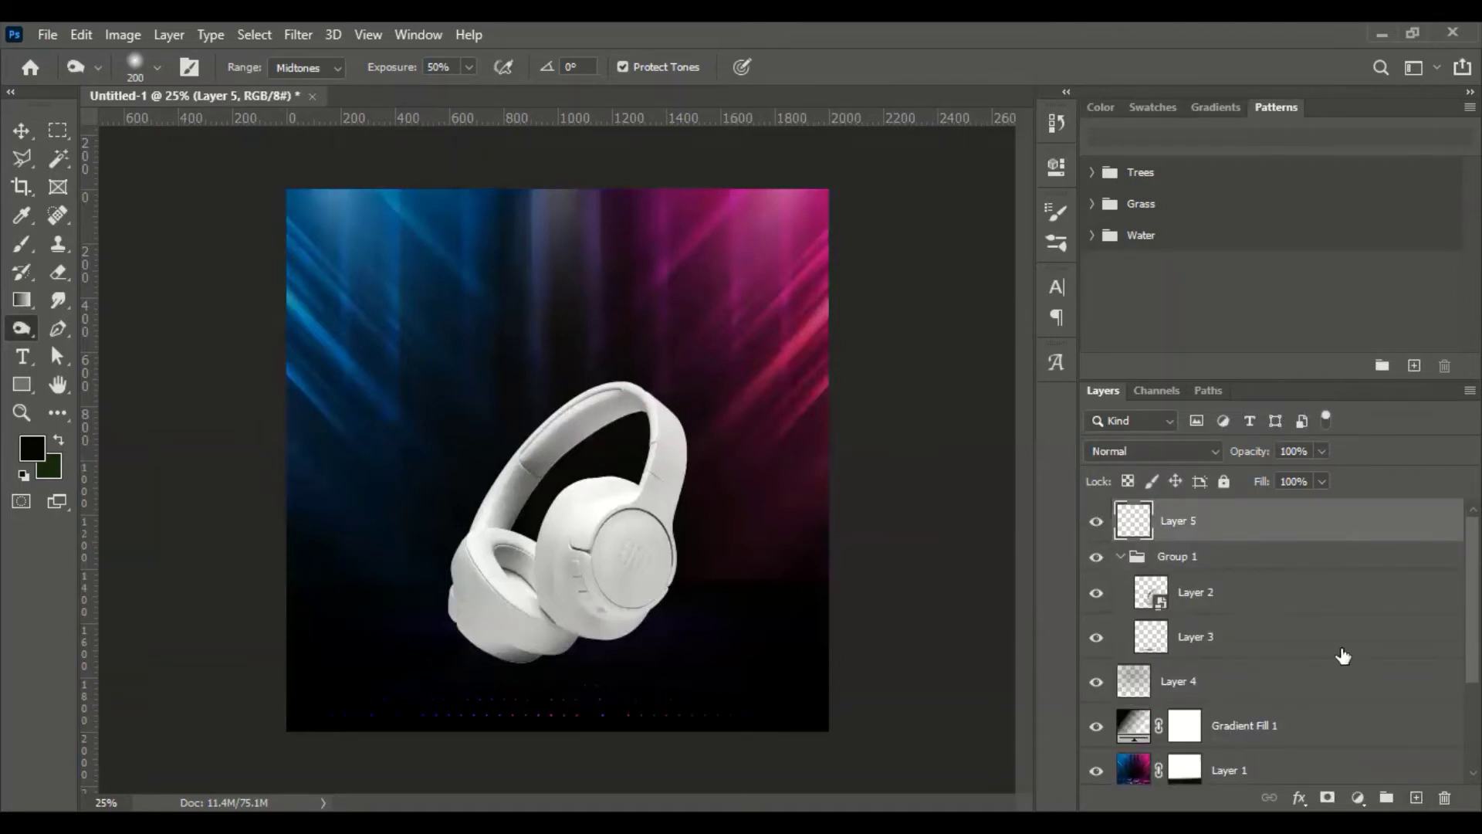
- Start a horizontal text box above the headphones and set its font to Silently FREE
click(21, 357)
right_click(21, 357)
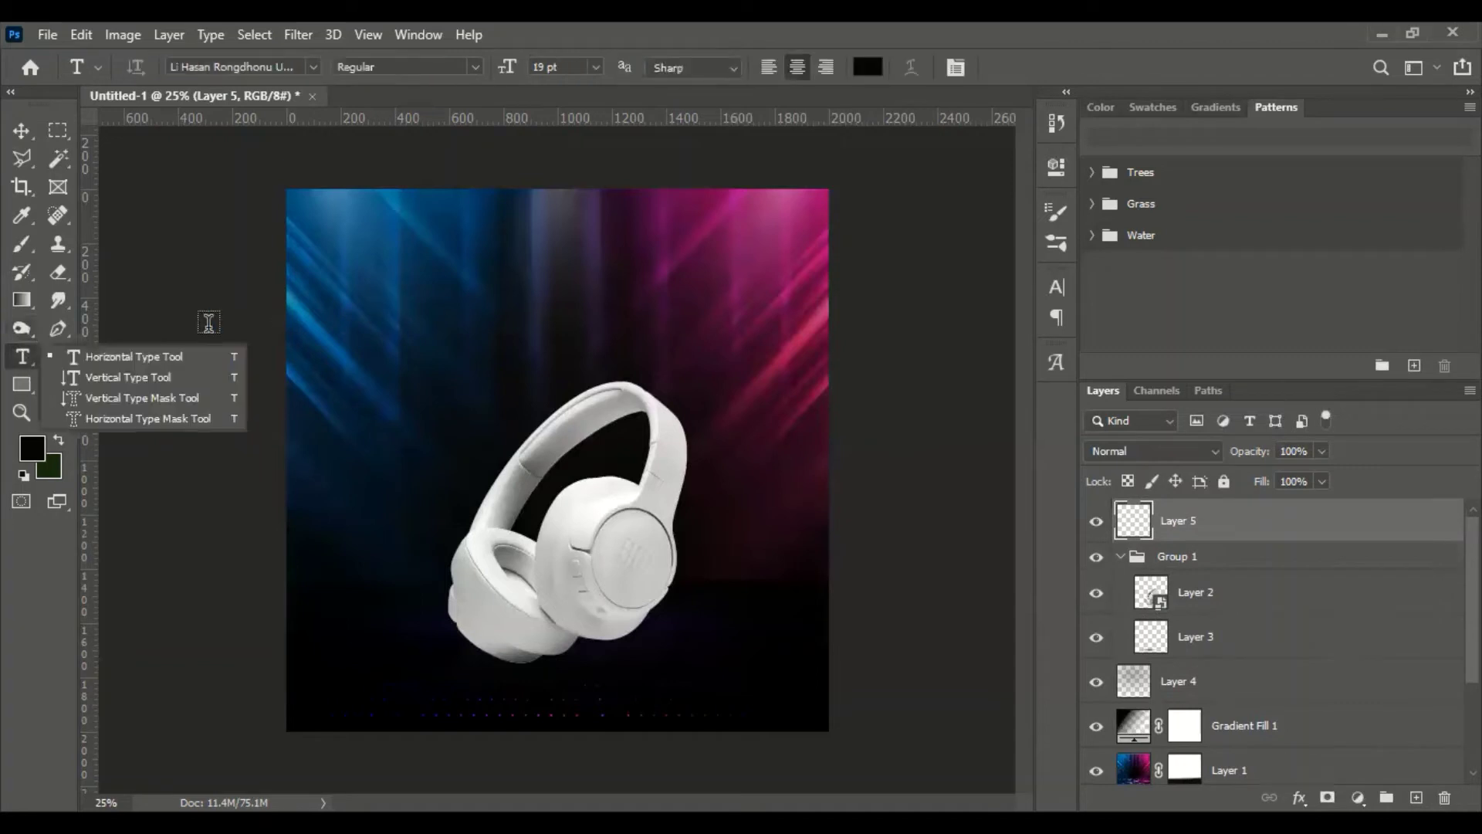
click(143, 363)
click(489, 272)
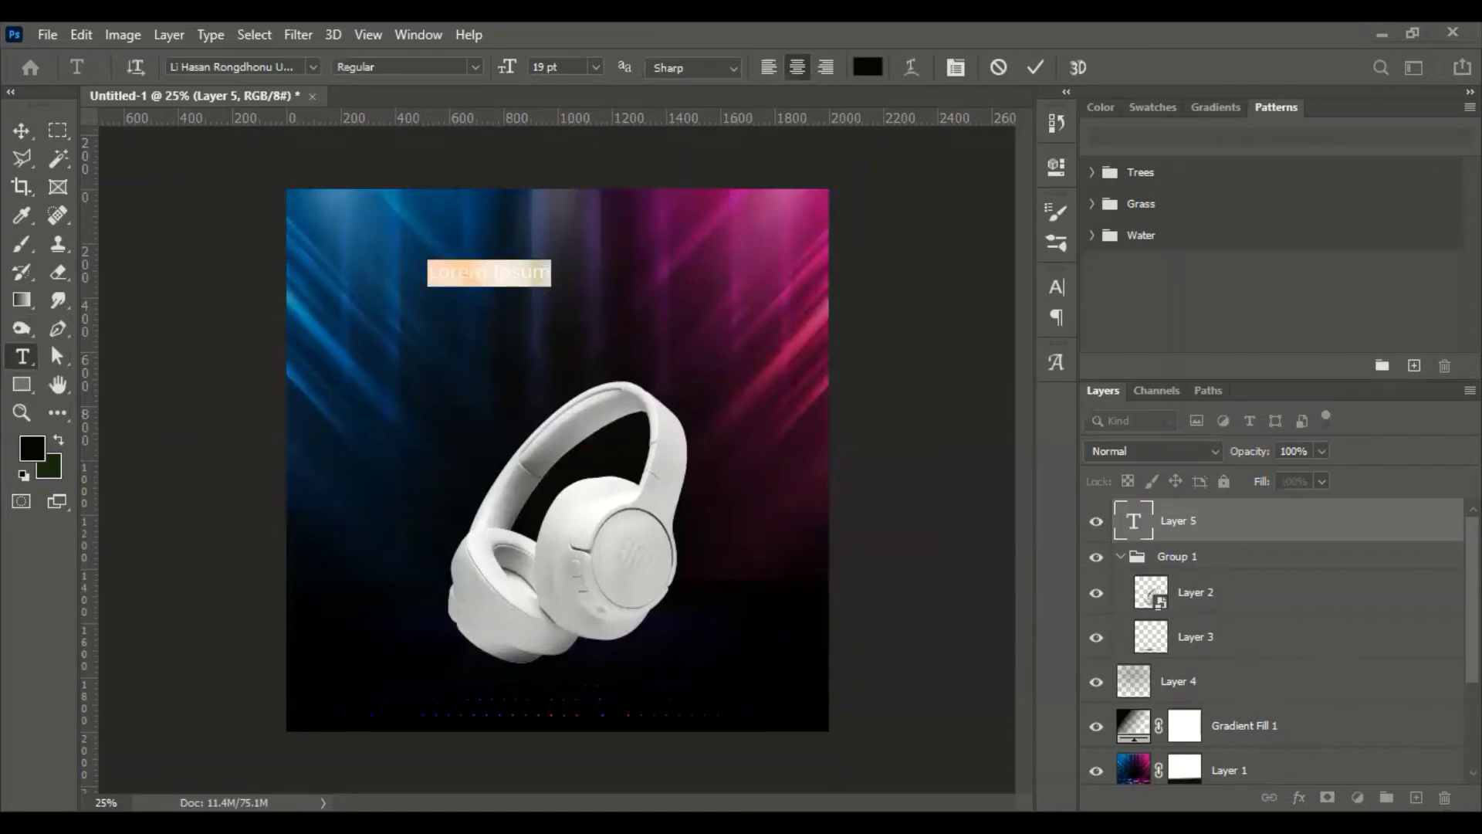
key(ctrl)
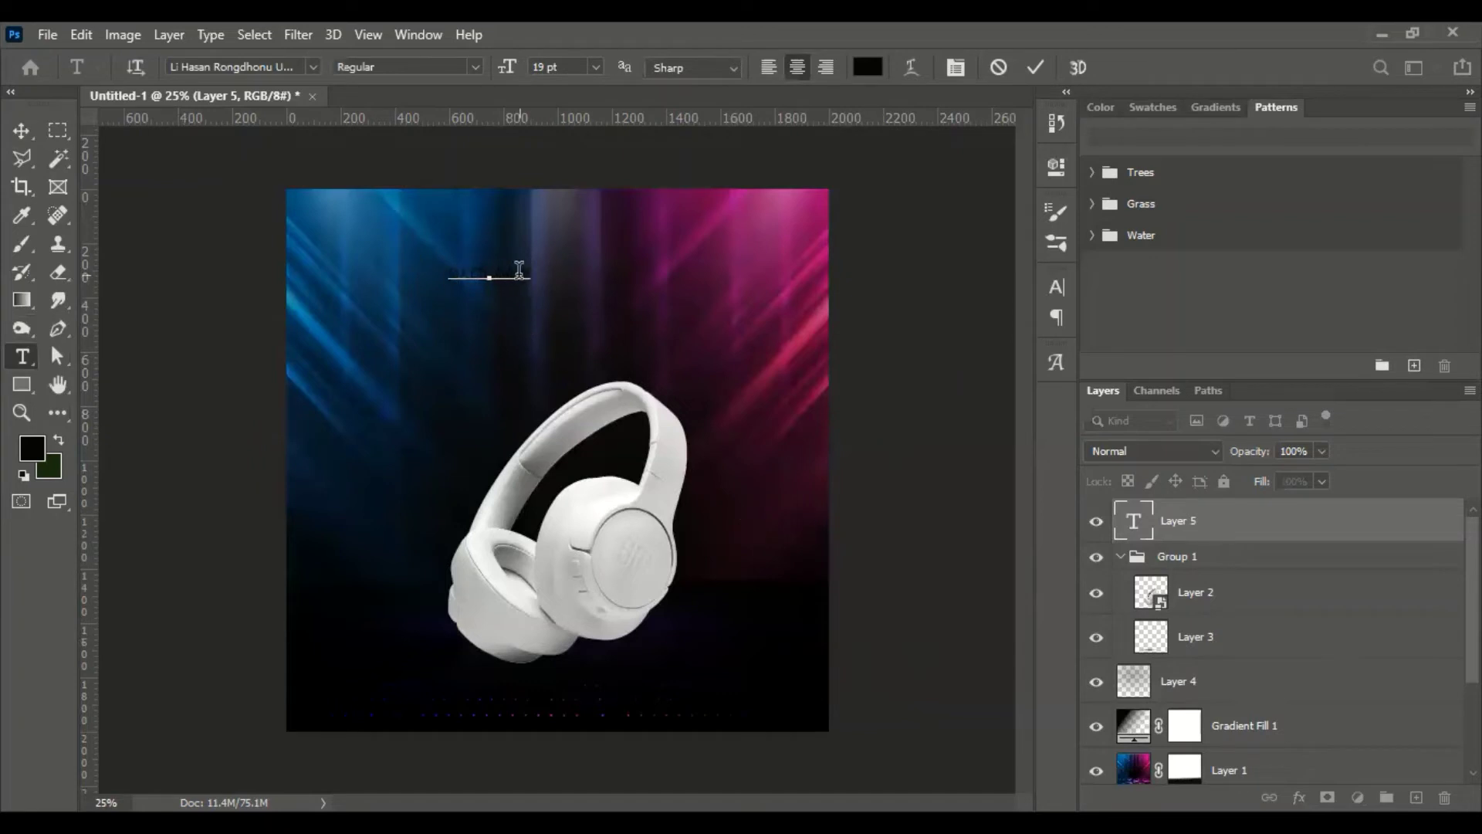
drag(519, 270, 449, 271)
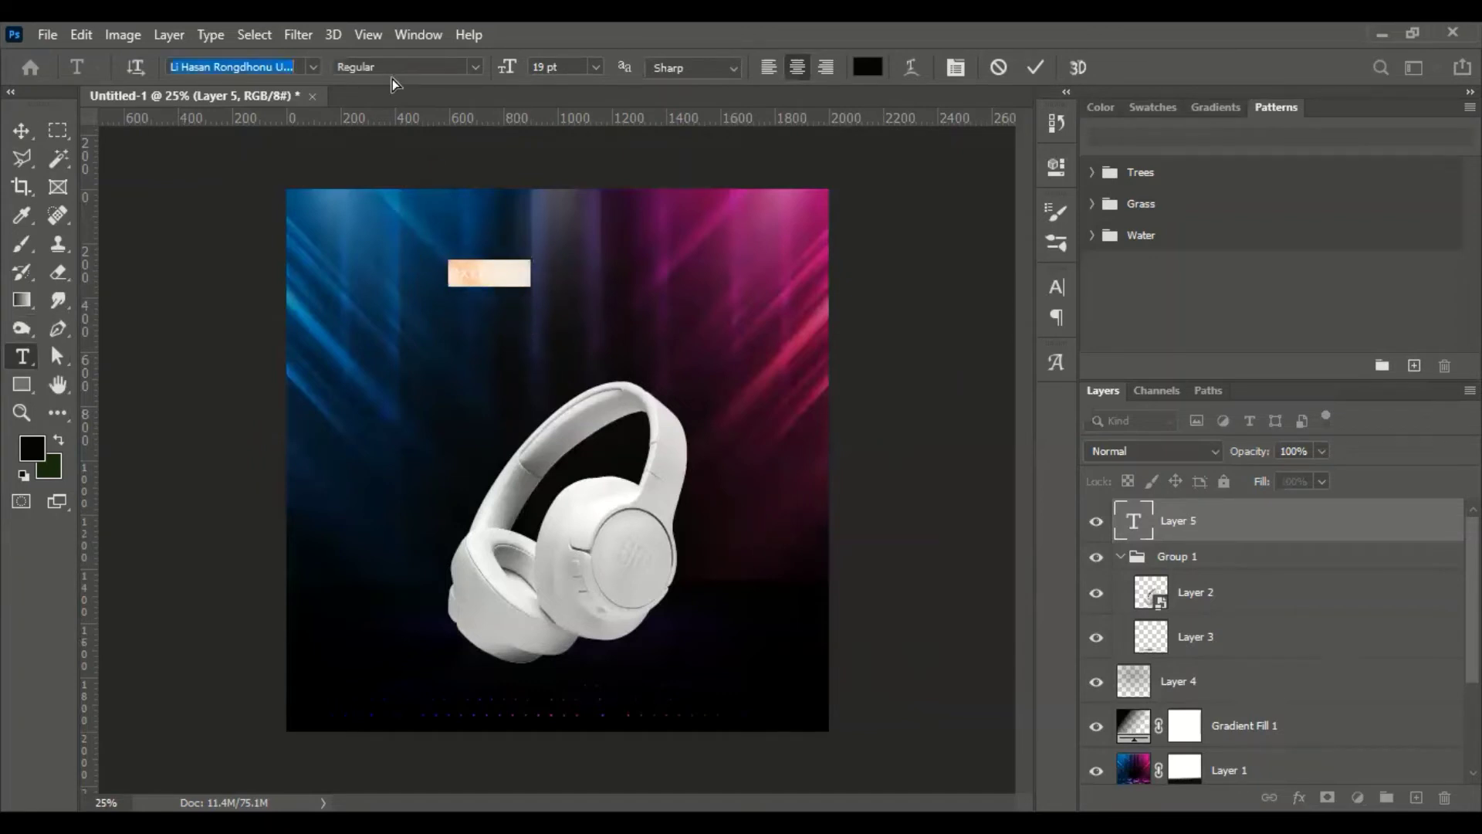
text(sc)
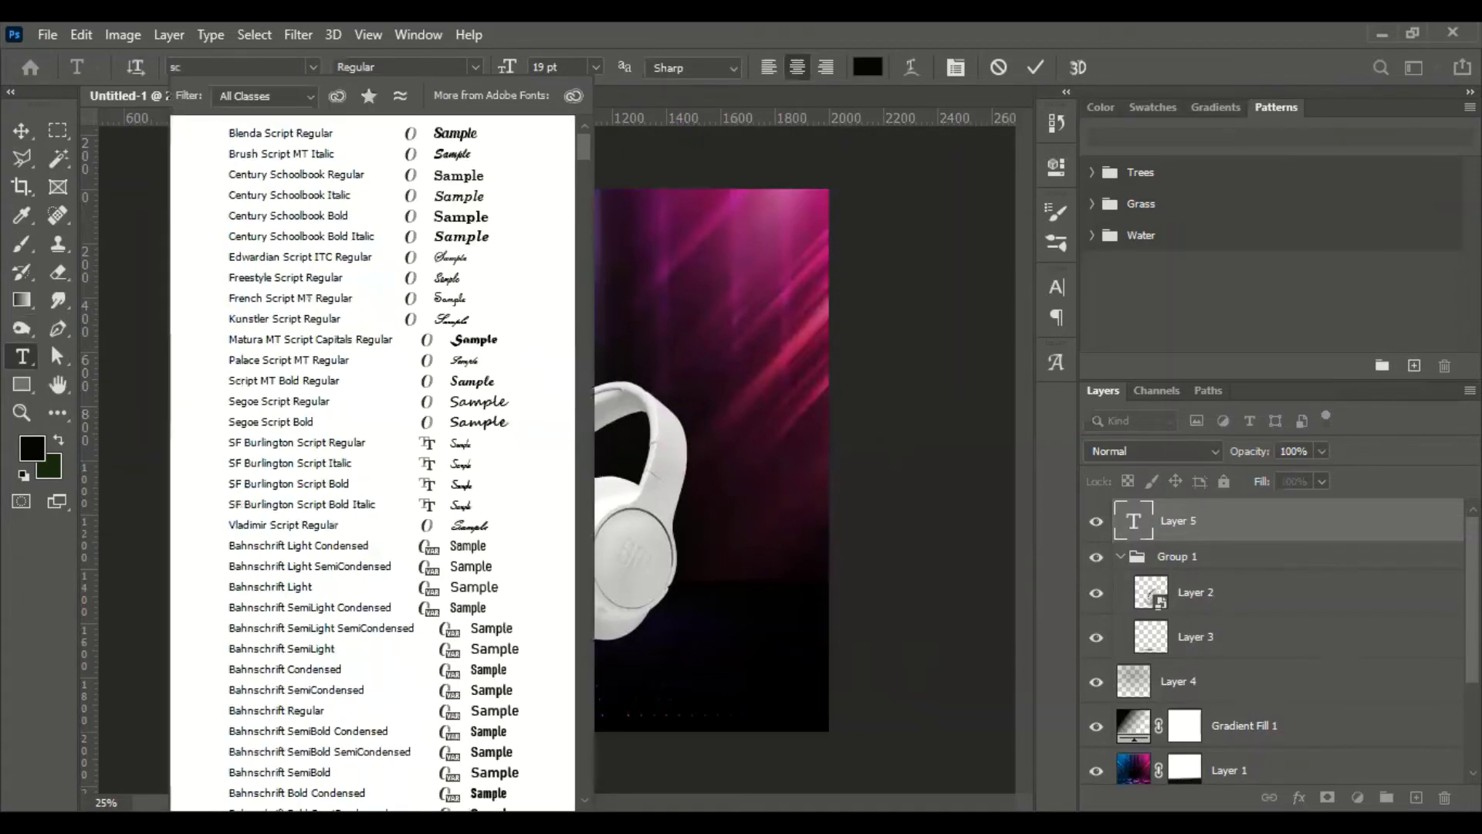
key(BackSpace)
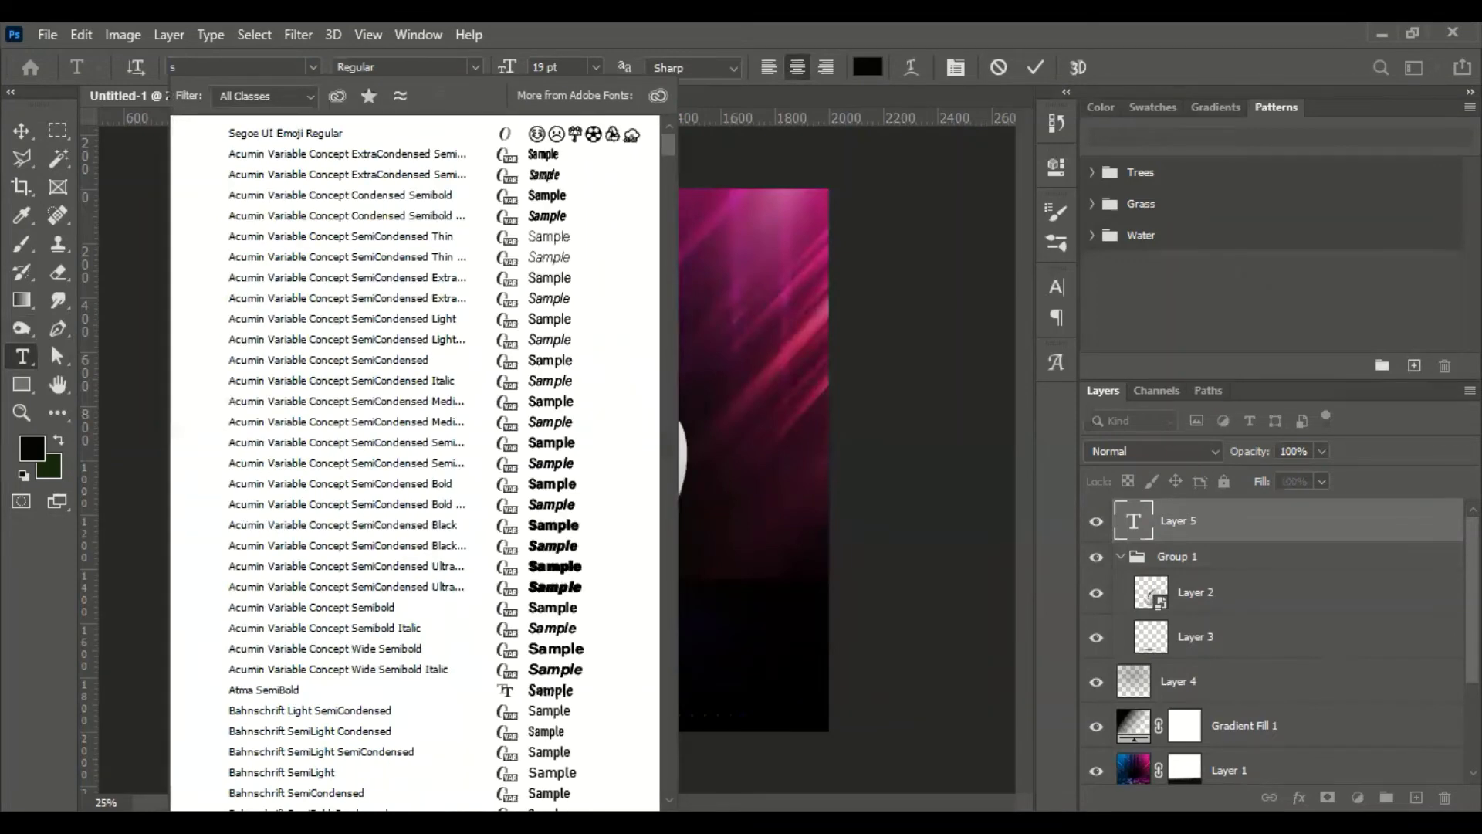
text(il)
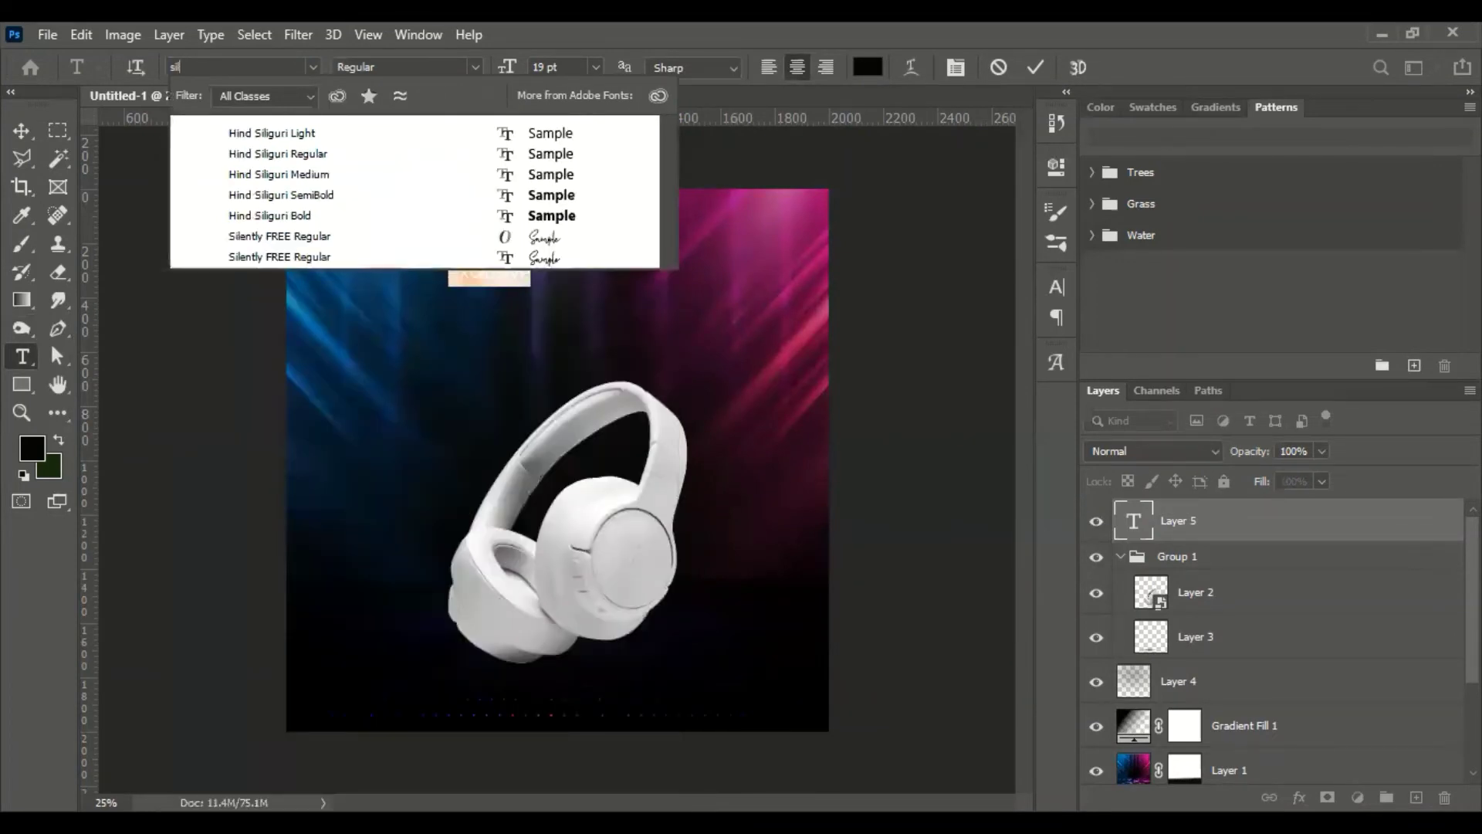
click(311, 239)
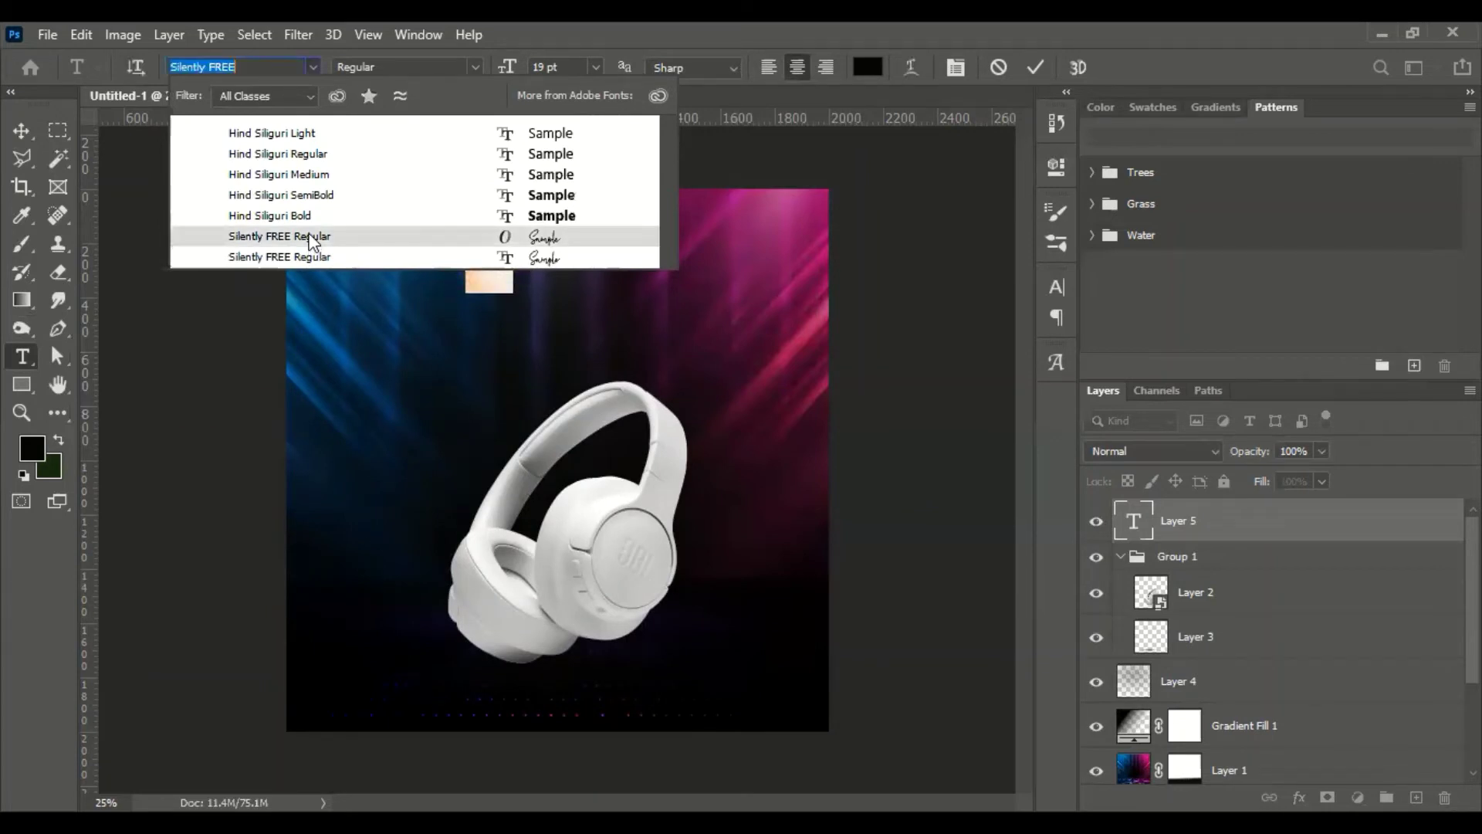
click(311, 239)
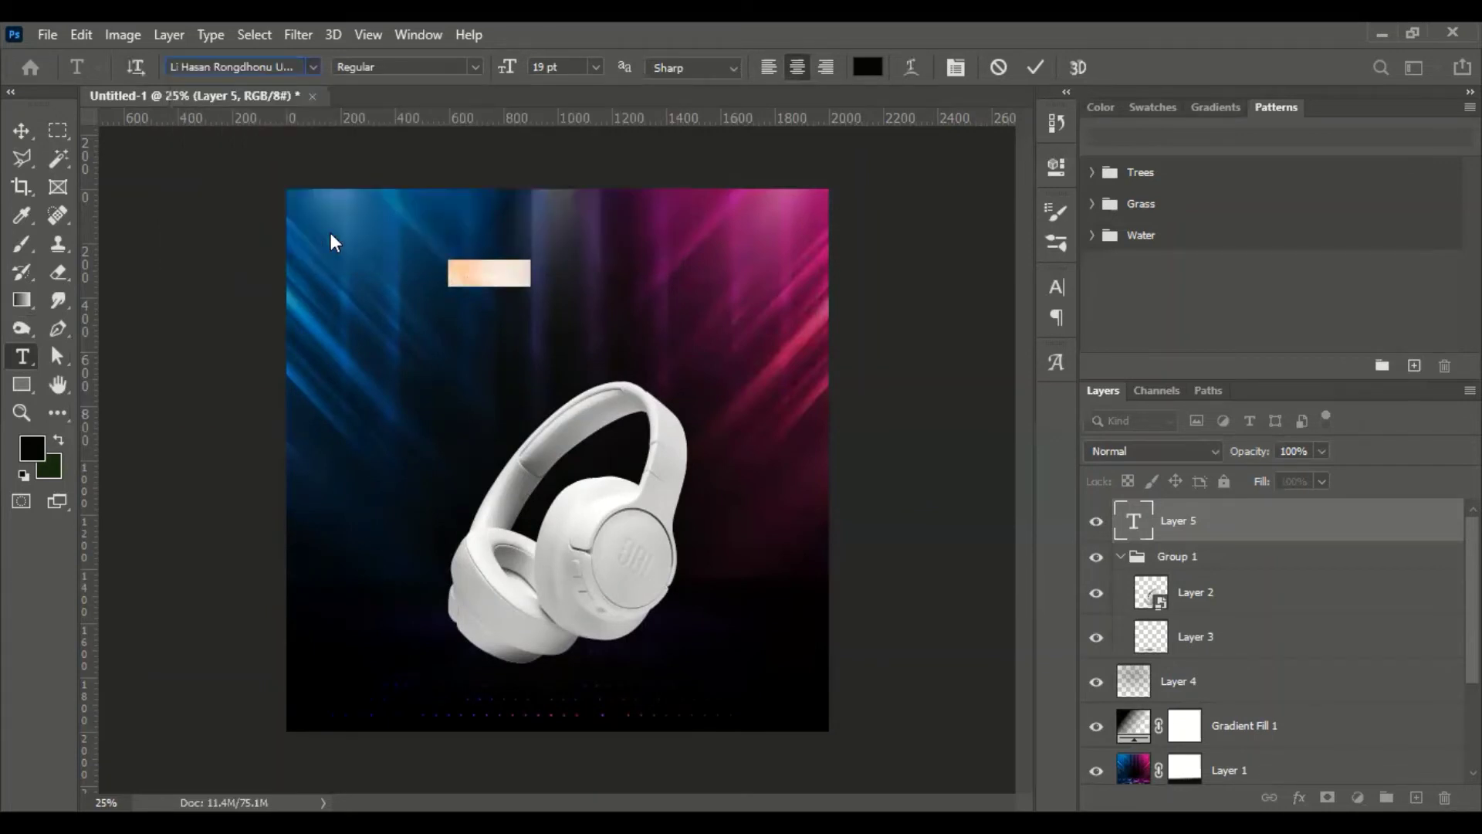
- Make the 'exclusive' text 55 pt white #ffffff, commit it, and move it toward the centre
click(522, 68)
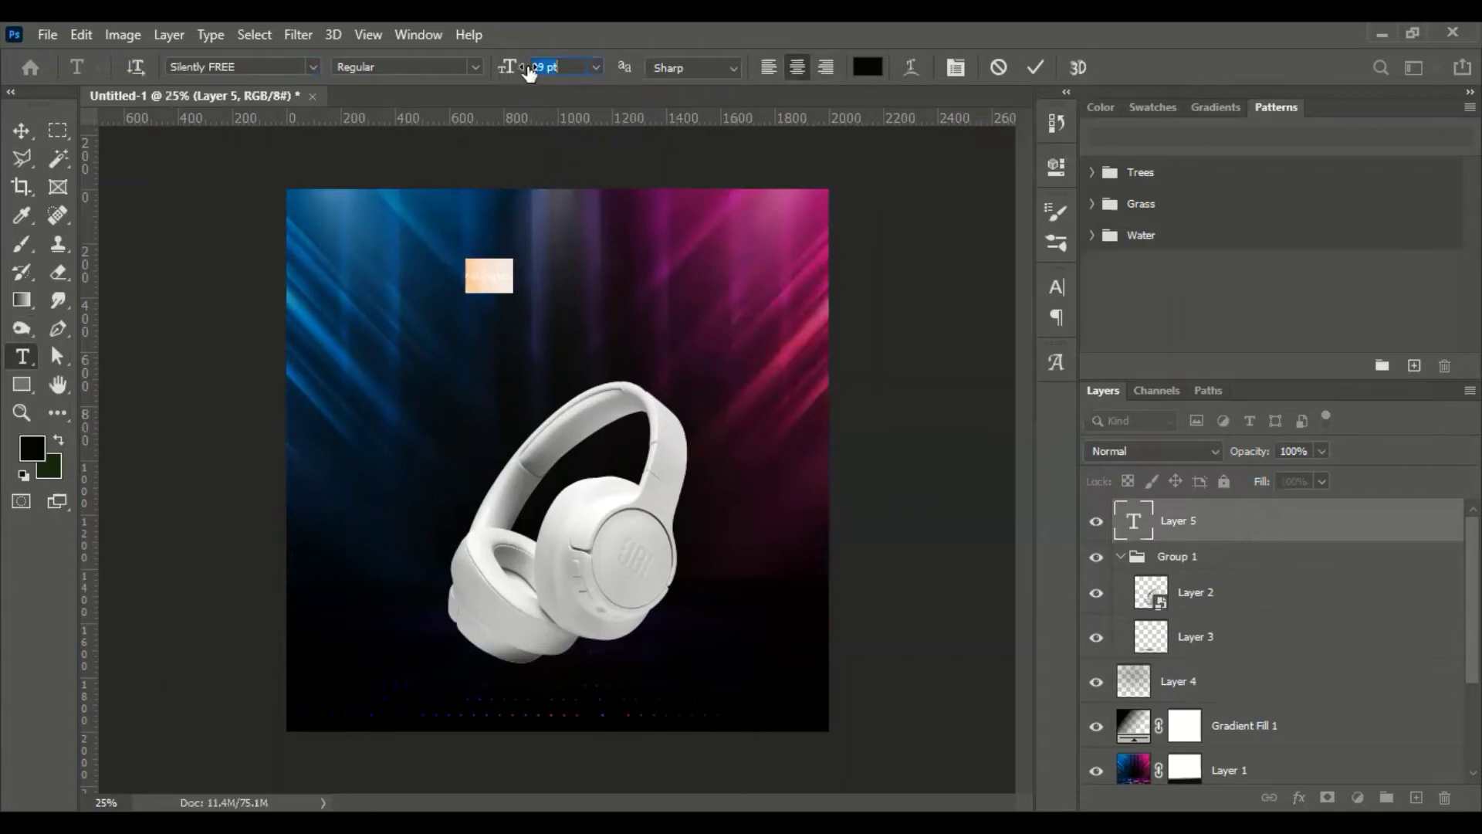
drag(522, 68, 540, 71)
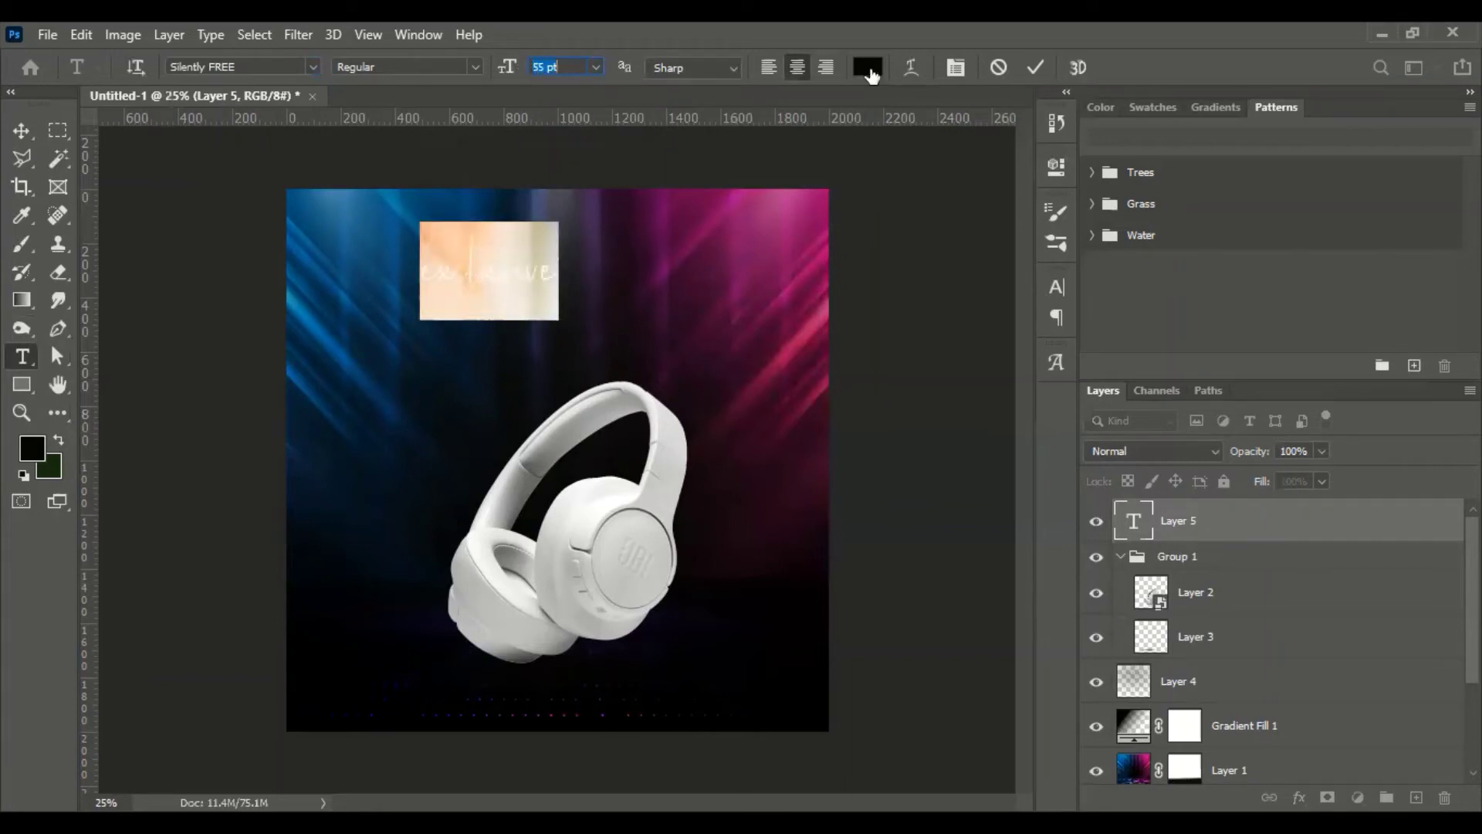
click(868, 68)
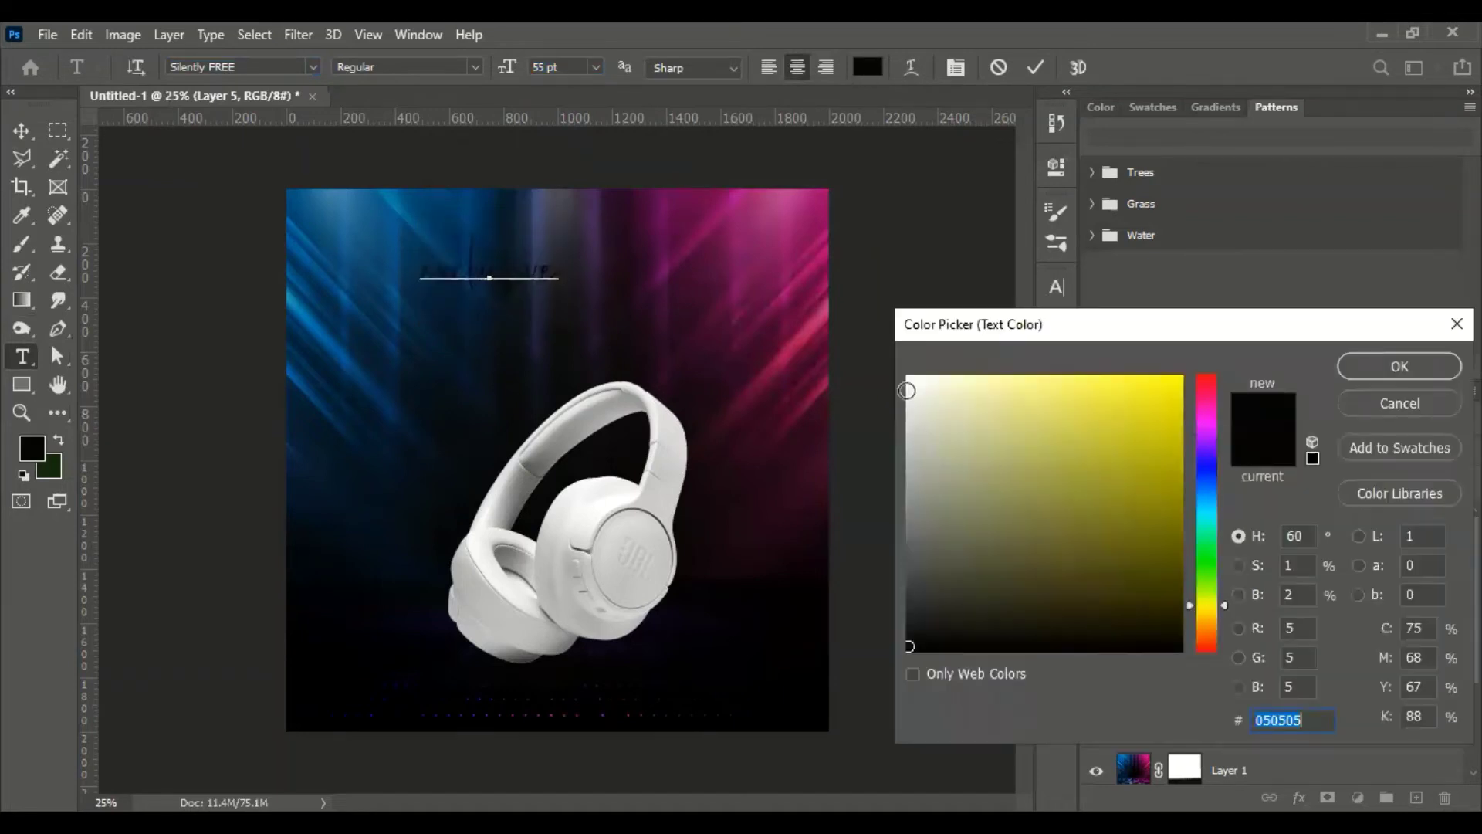
text(ffffff)
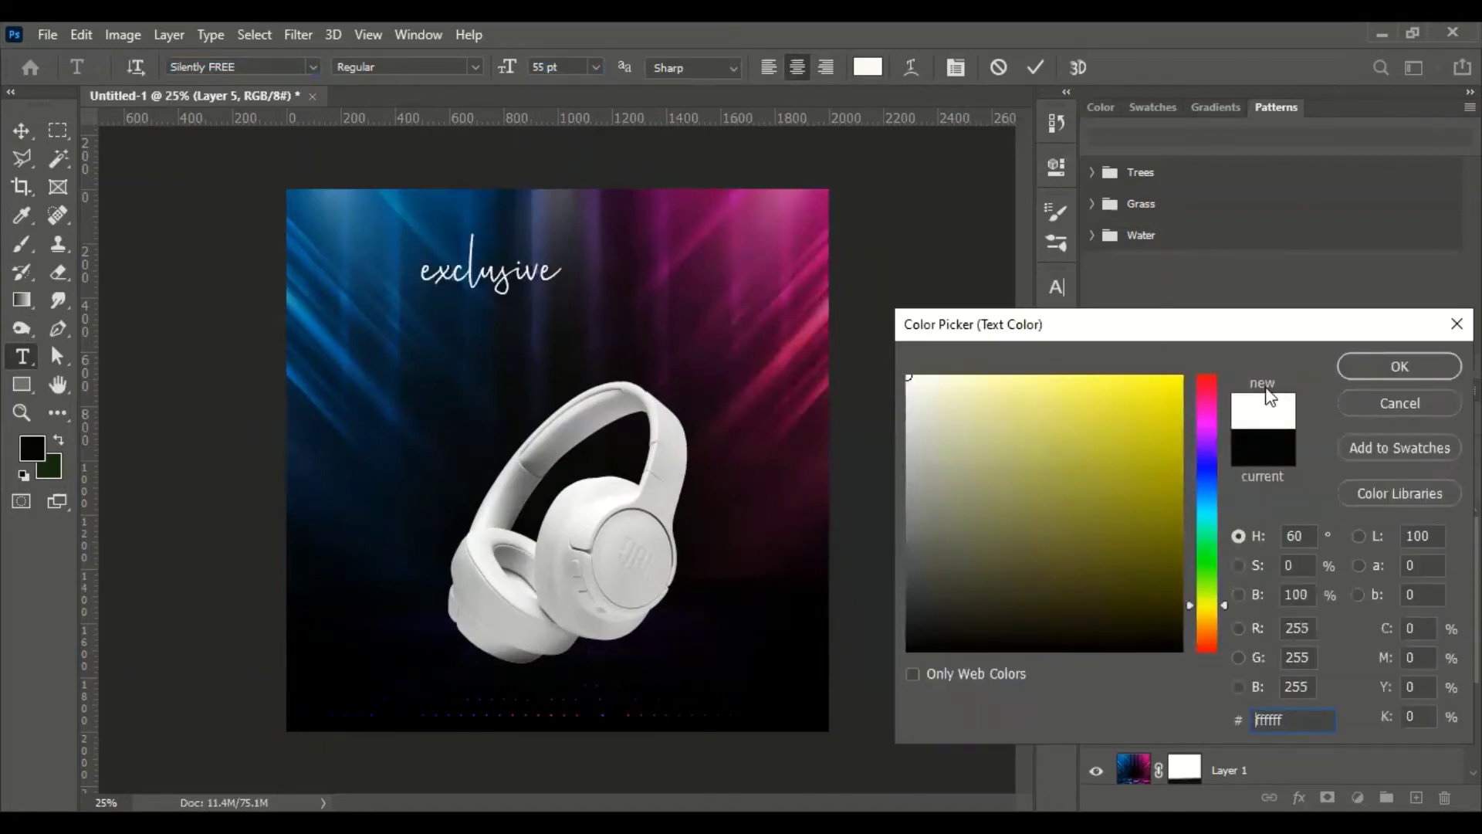
click(1385, 367)
click(313, 190)
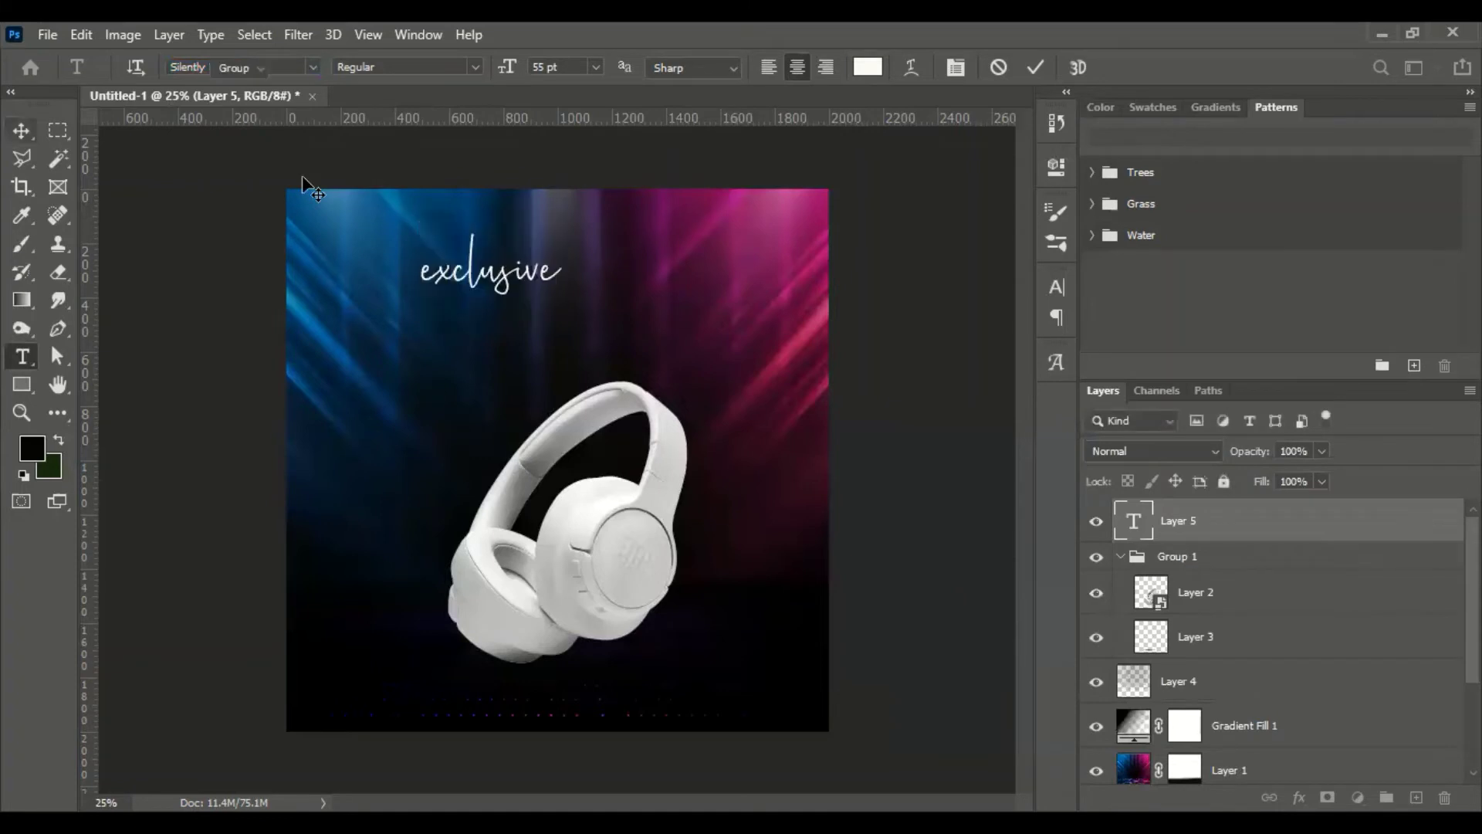
key(v)
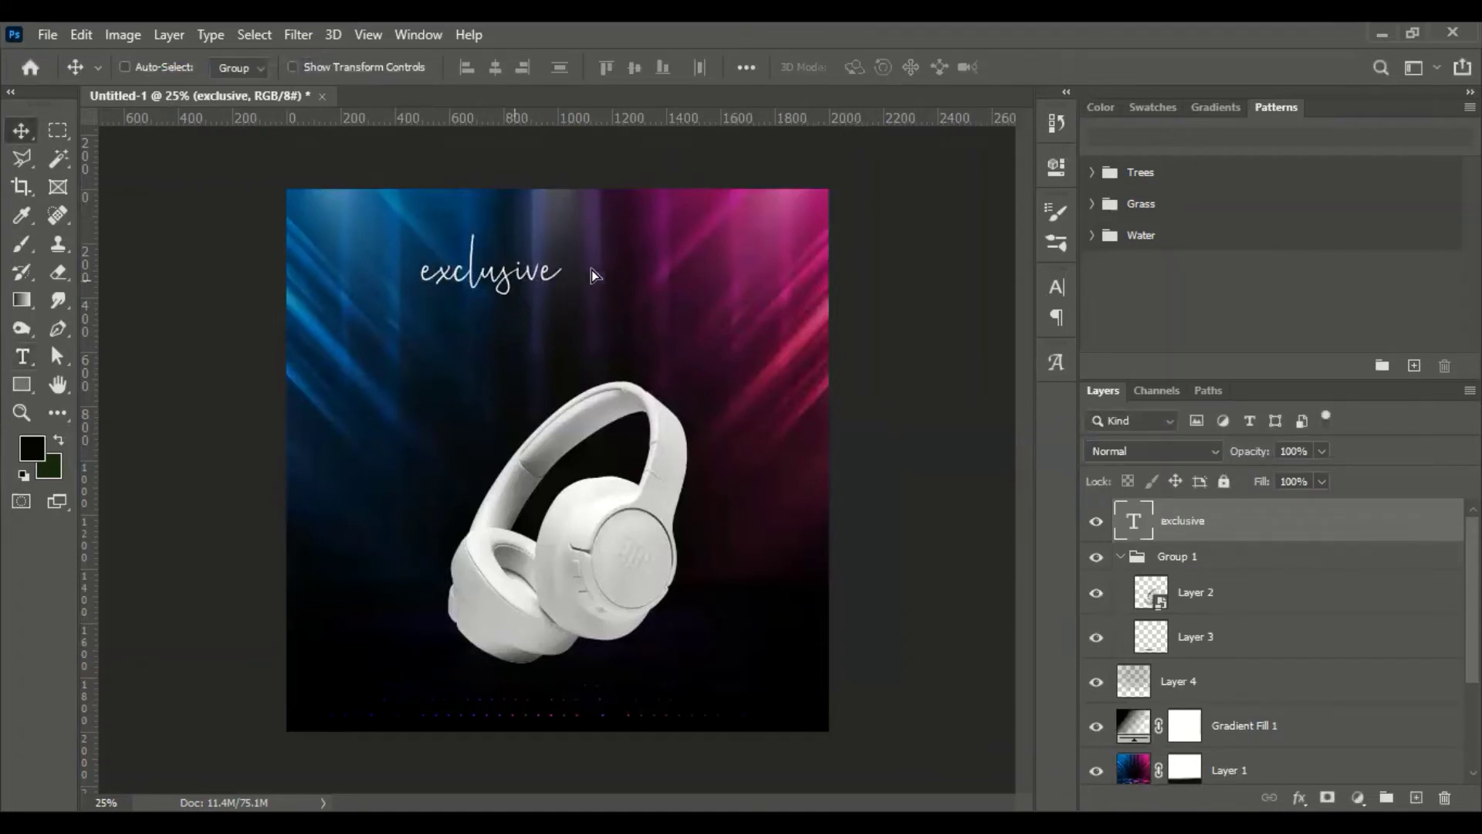
drag(592, 275, 581, 275)
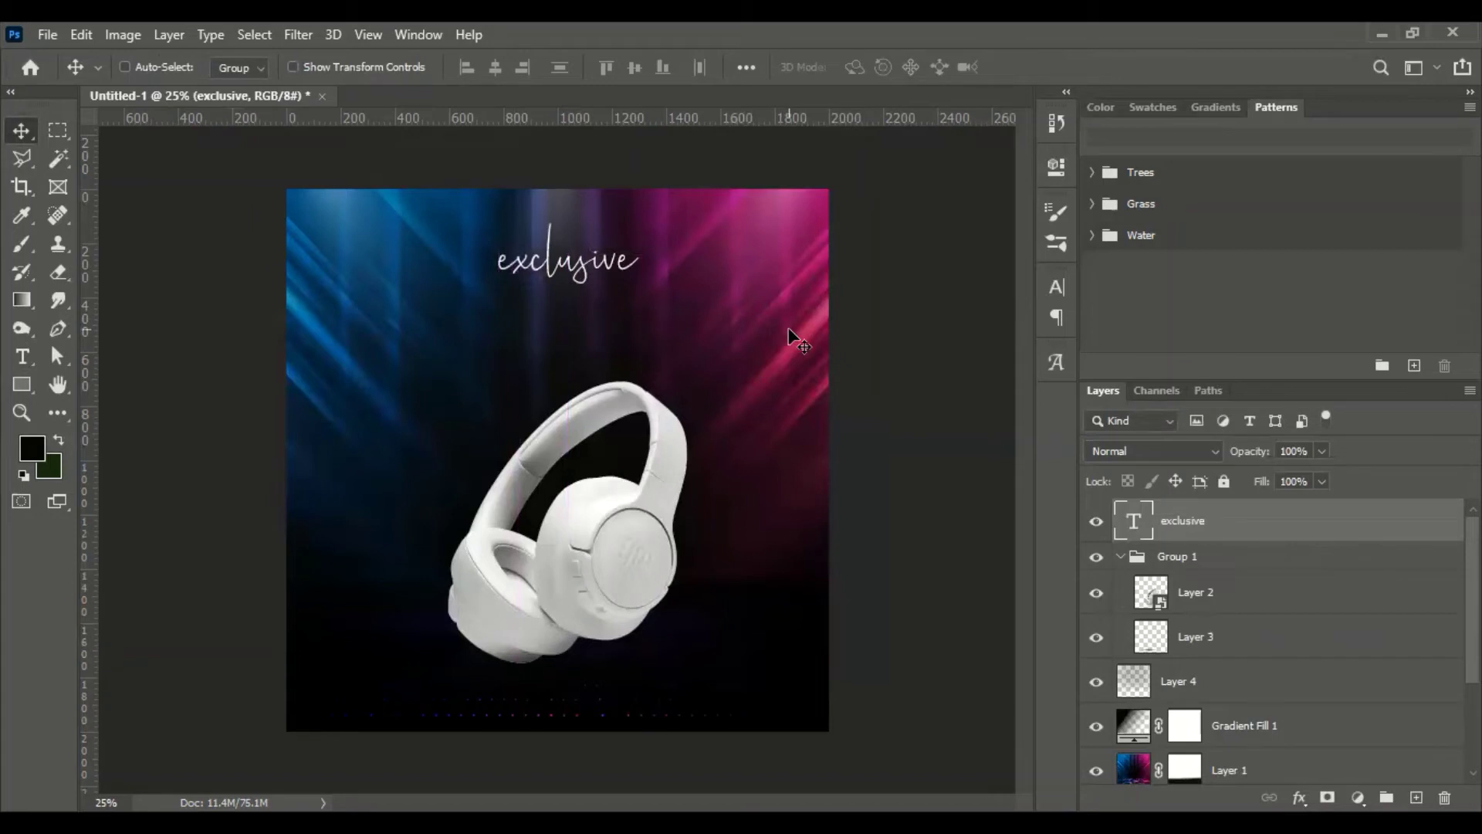
click(22, 356)
- Type 'headphone' below 'exclusive' and set it to All Caps in the Character panel
click(508, 342)
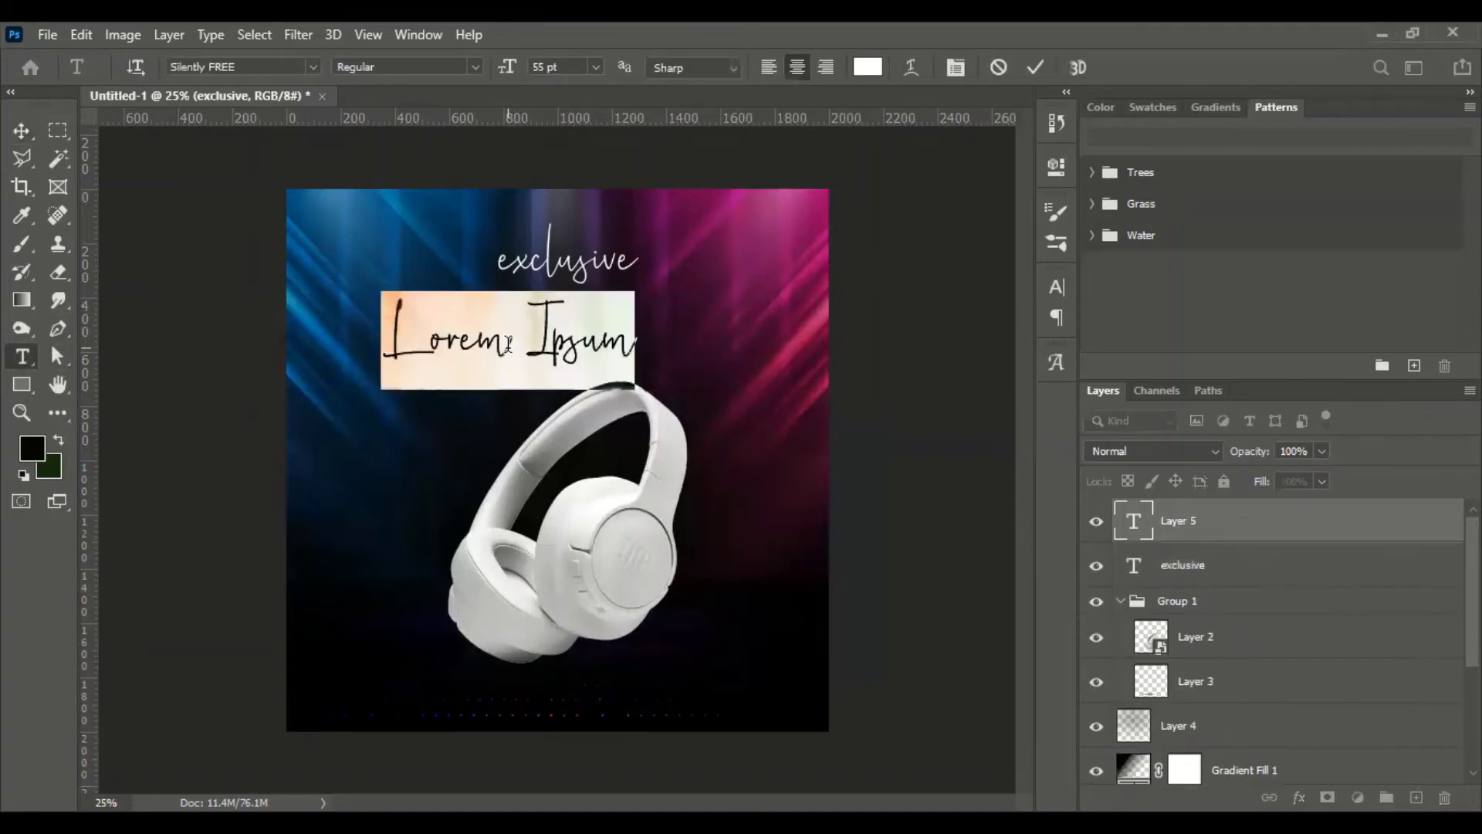
text(headphone)
key(ctrl+a)
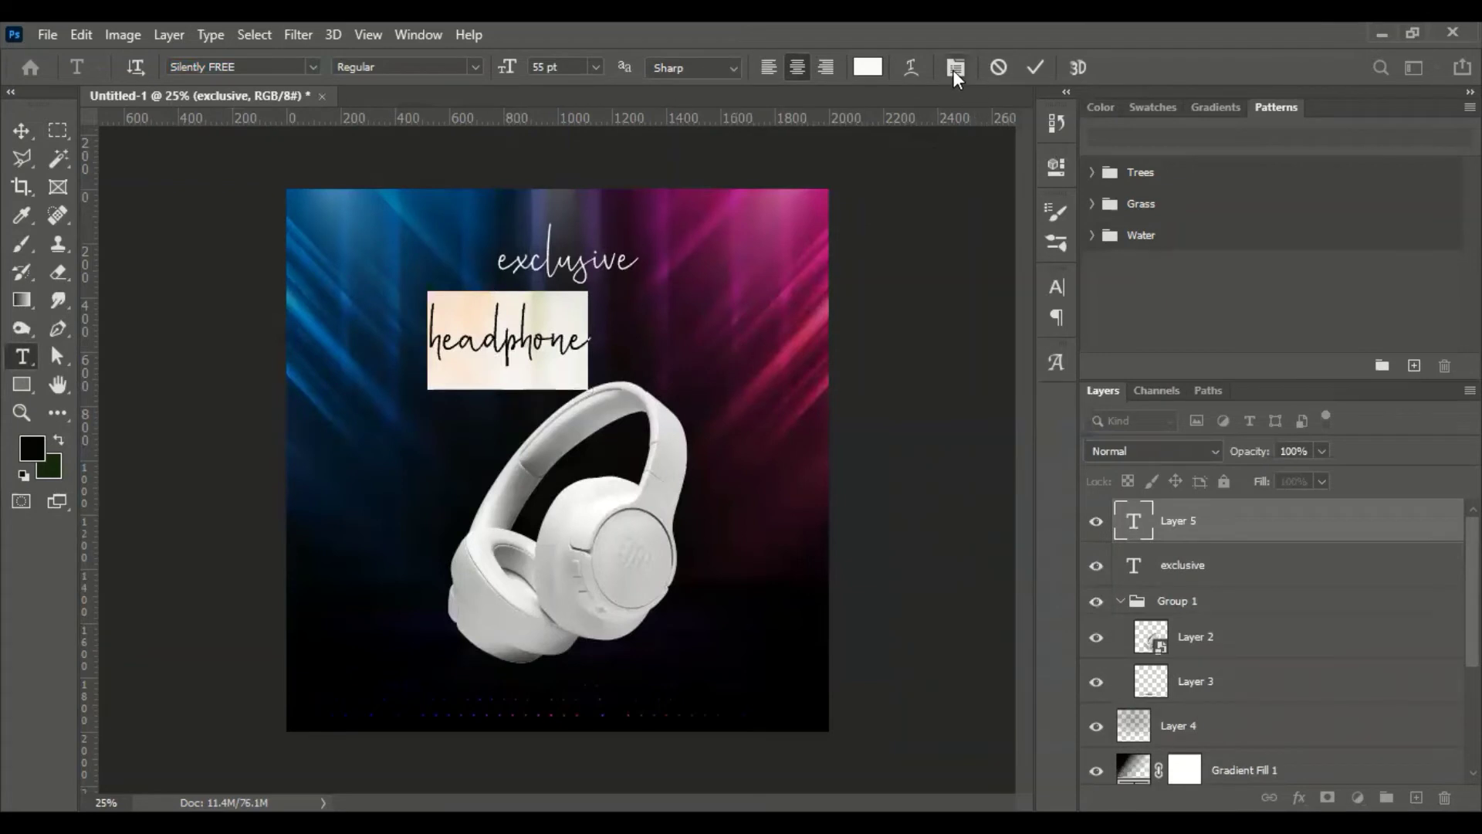
click(952, 70)
click(877, 424)
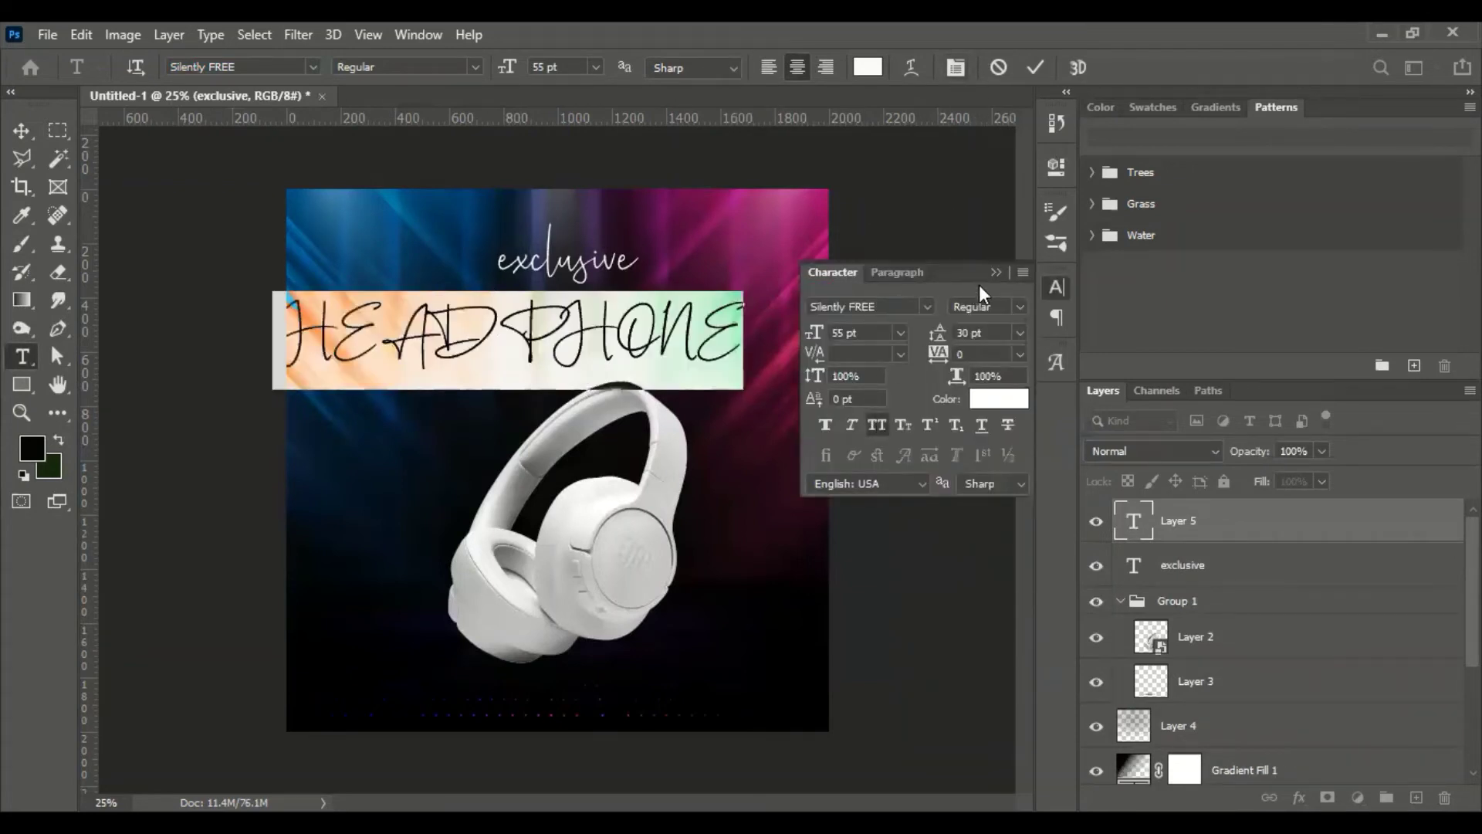
- Set the title font to Barlow Condensed Black, commit it, and centre it under 'exclusive'
click(884, 307)
text(black)
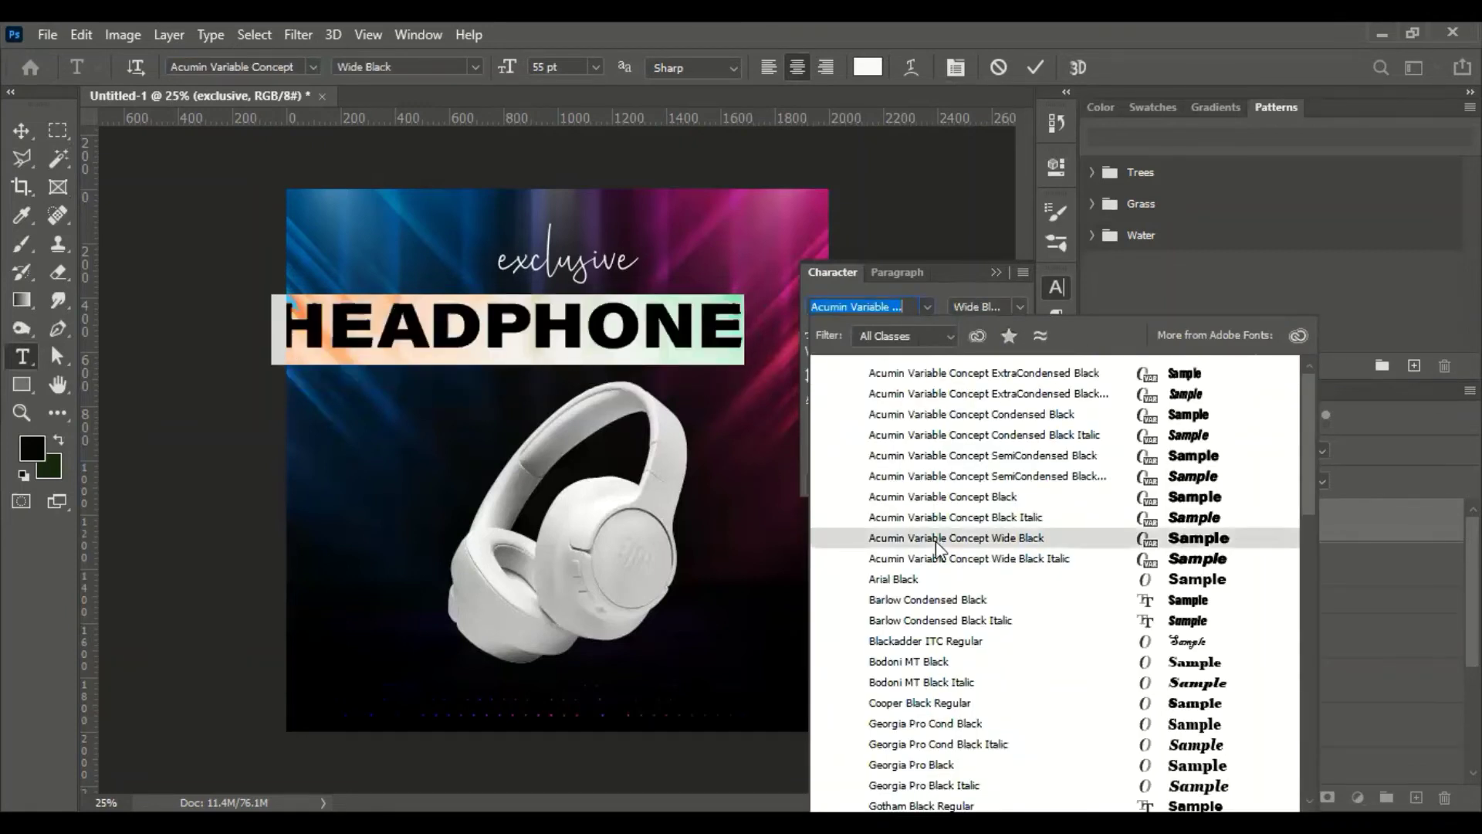
scroll(938, 586, down, 1)
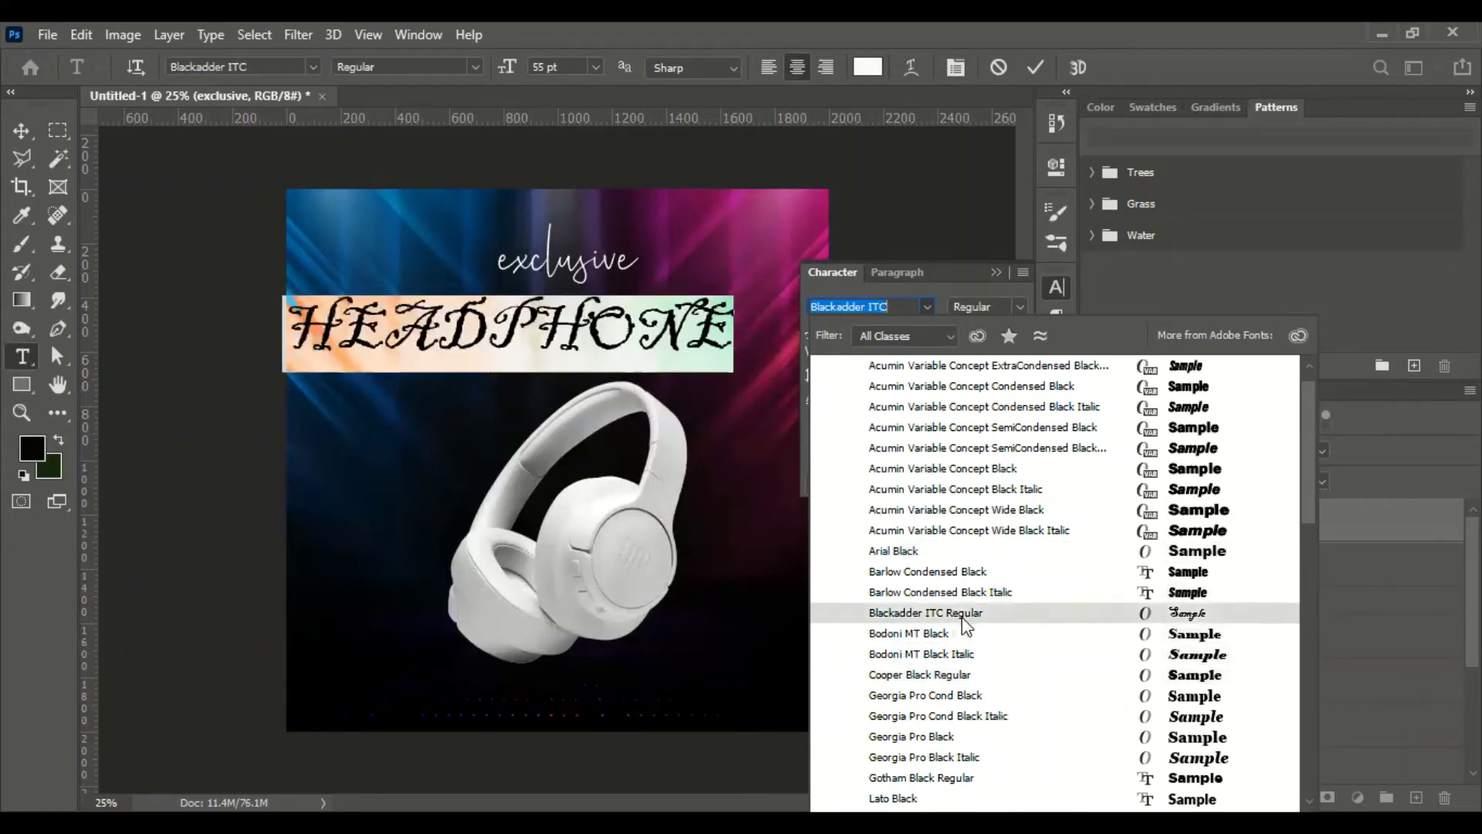
click(964, 572)
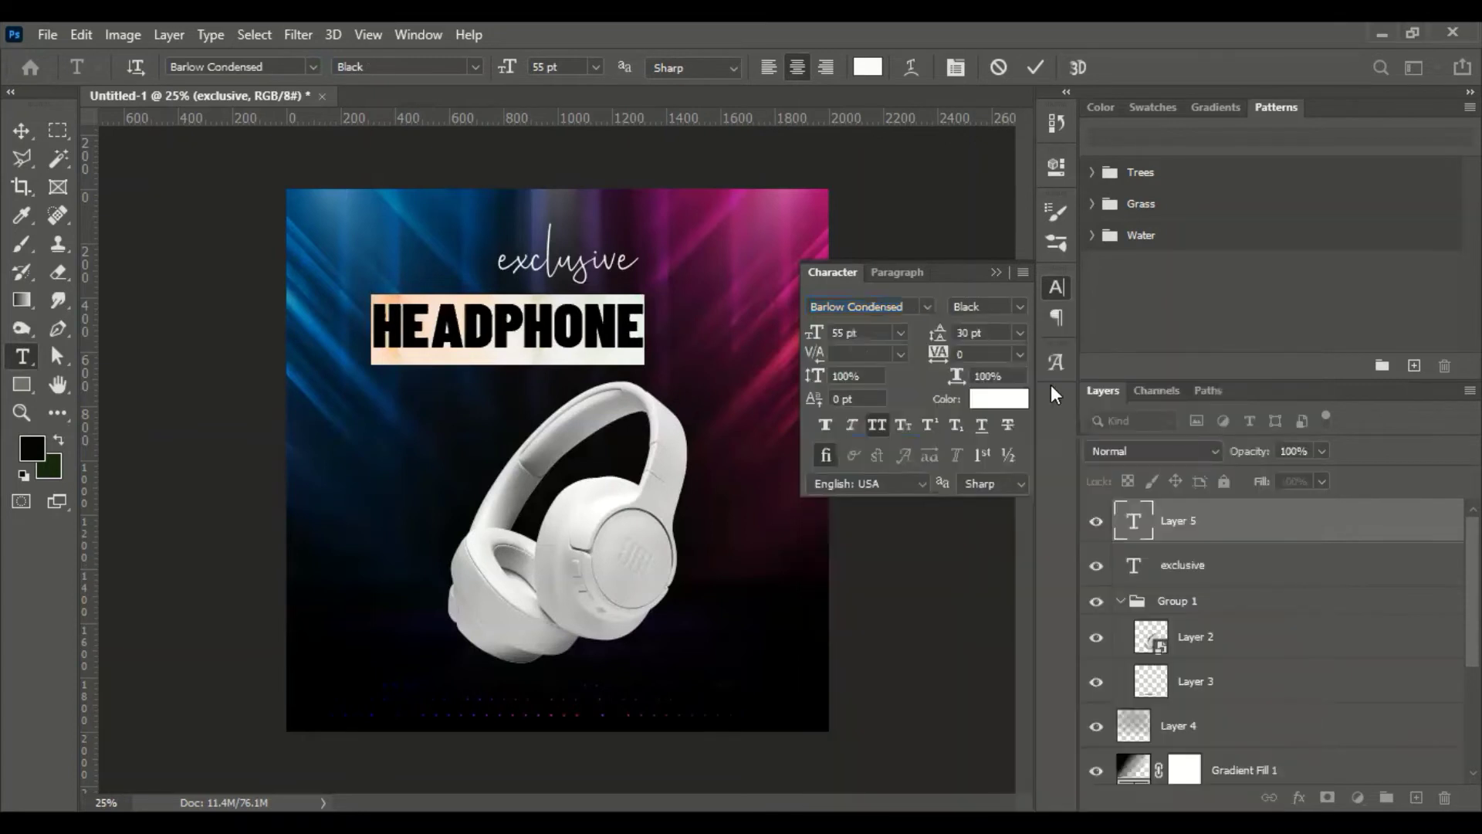
click(998, 272)
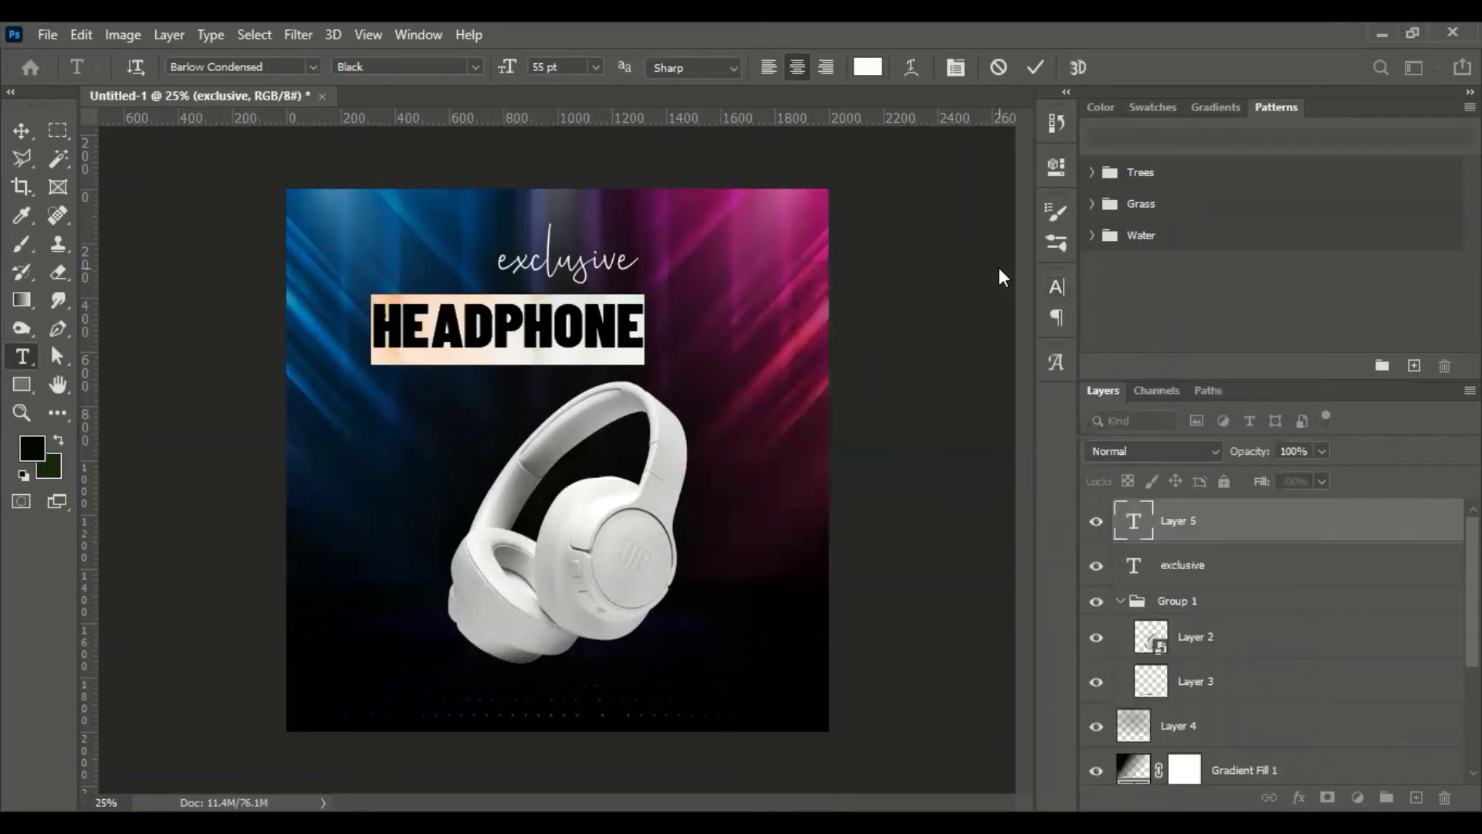
click(21, 130)
drag(531, 332, 597, 320)
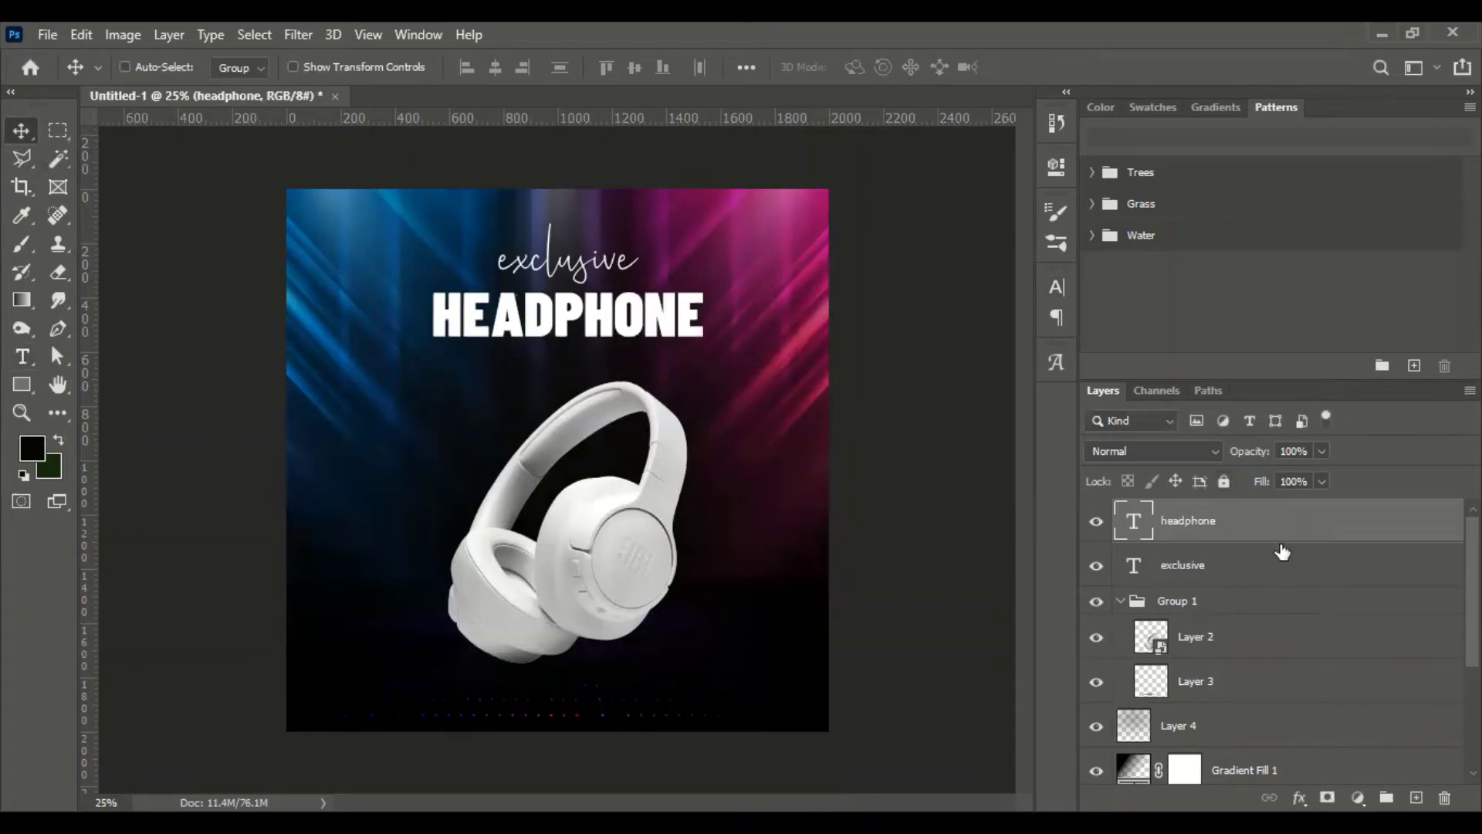
- Centre the 'exclusive' script horizontally by aligning it with Layer 0
shift+click(1188, 568)
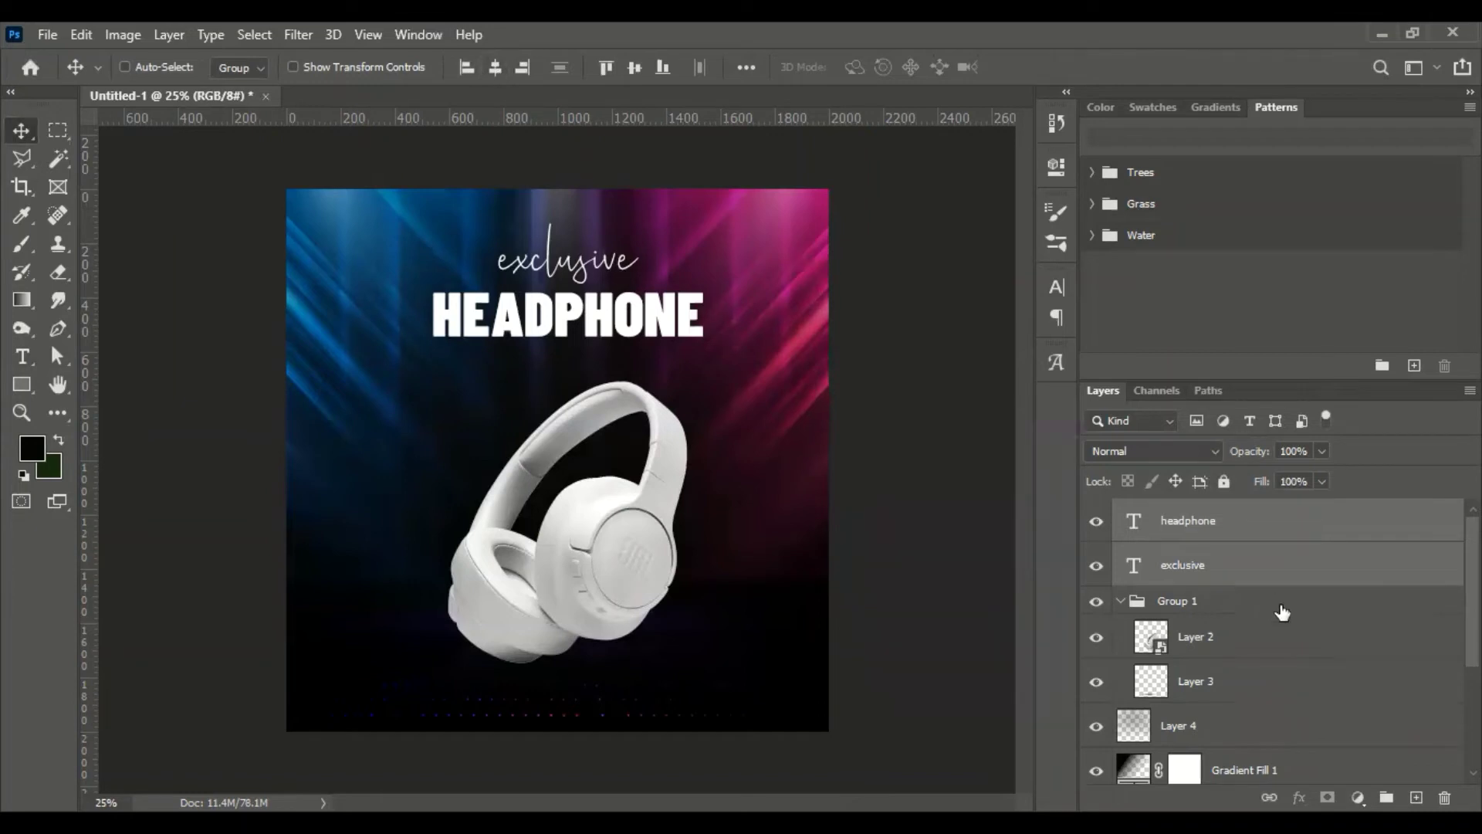
key(ctrl+g)
key(ctrl+z)
click(1224, 569)
scroll(1283, 705, down, 5)
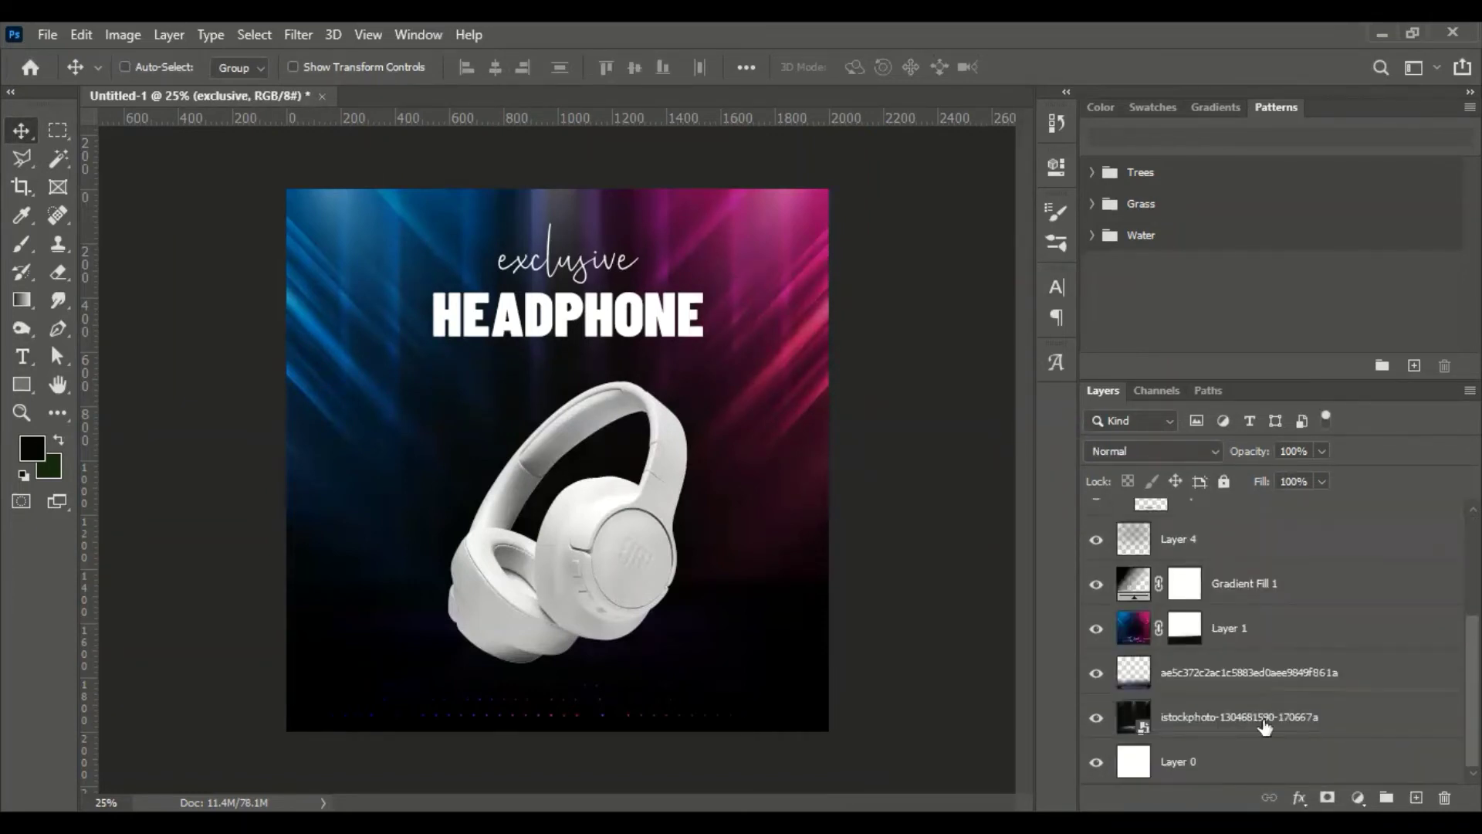
scroll(1243, 758, up, 3)
scroll(1252, 755, down, 1)
scroll(1252, 755, down, 1)
click(1227, 764)
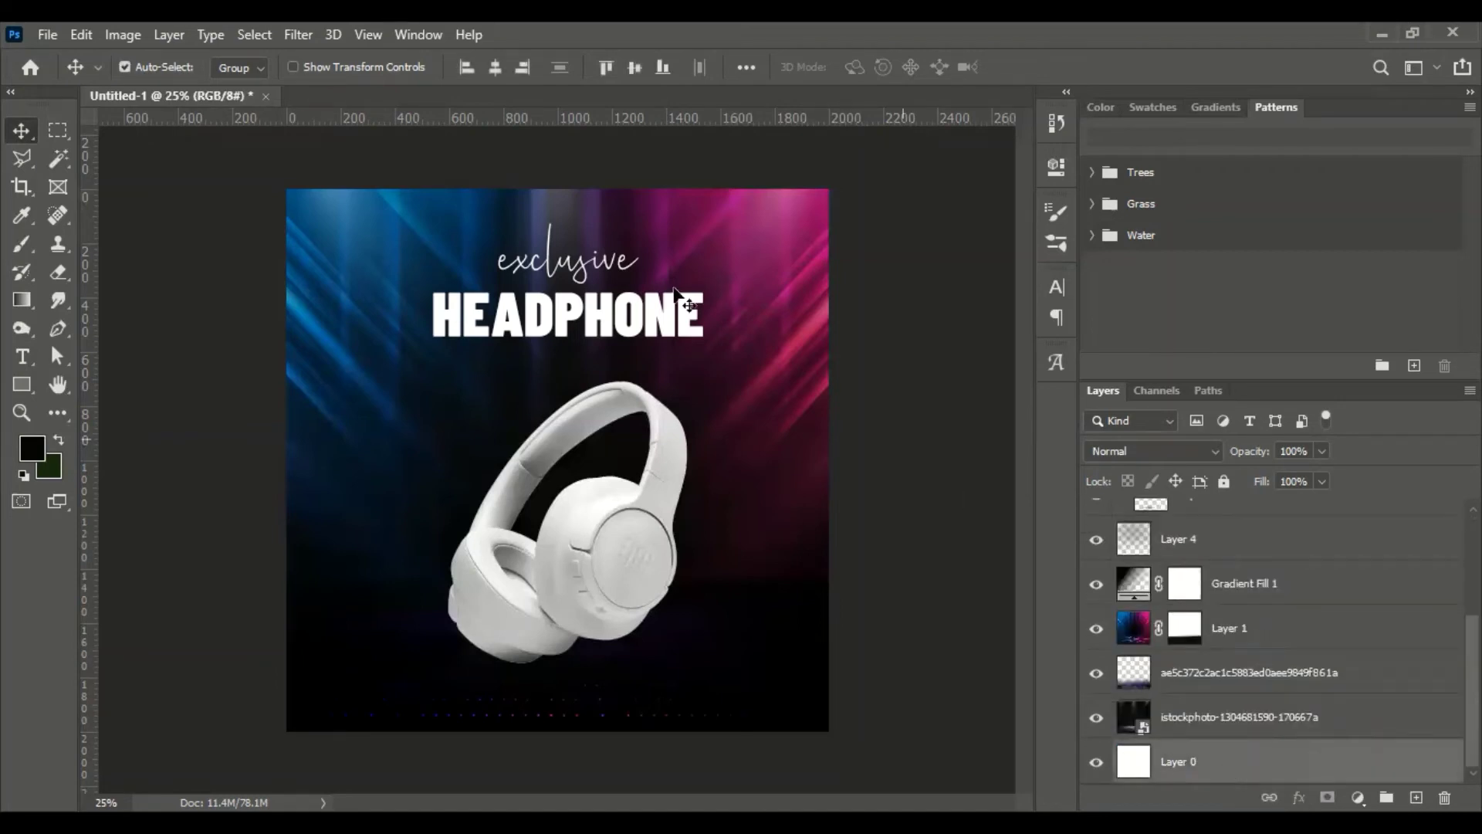
click(494, 68)
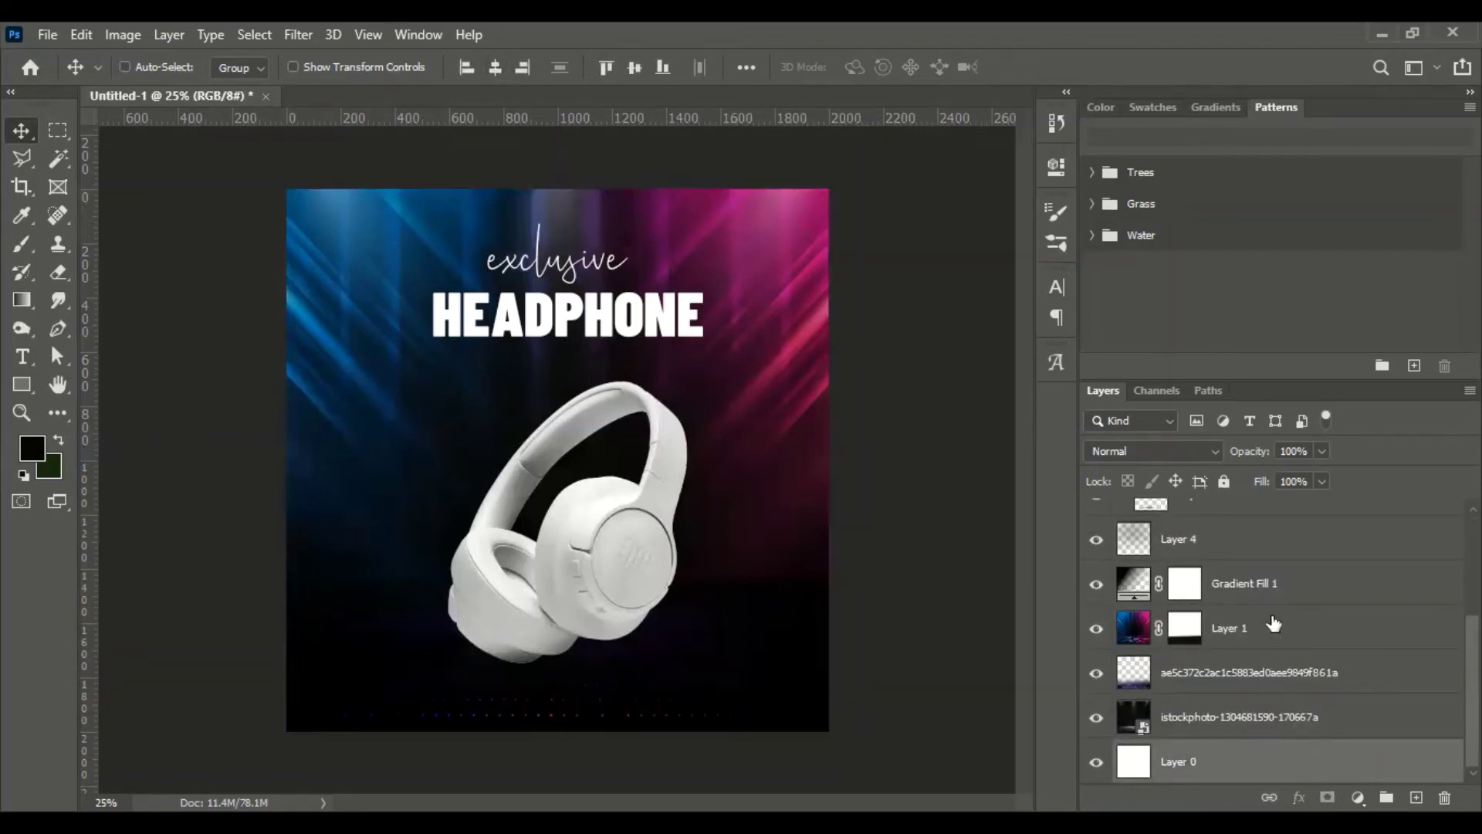
- Centre the HEADPHONE title horizontally by aligning it with Layer 0
scroll(1277, 621, up, 2)
scroll(1278, 621, up, 2)
click(1256, 523)
scroll(1315, 651, down, 3)
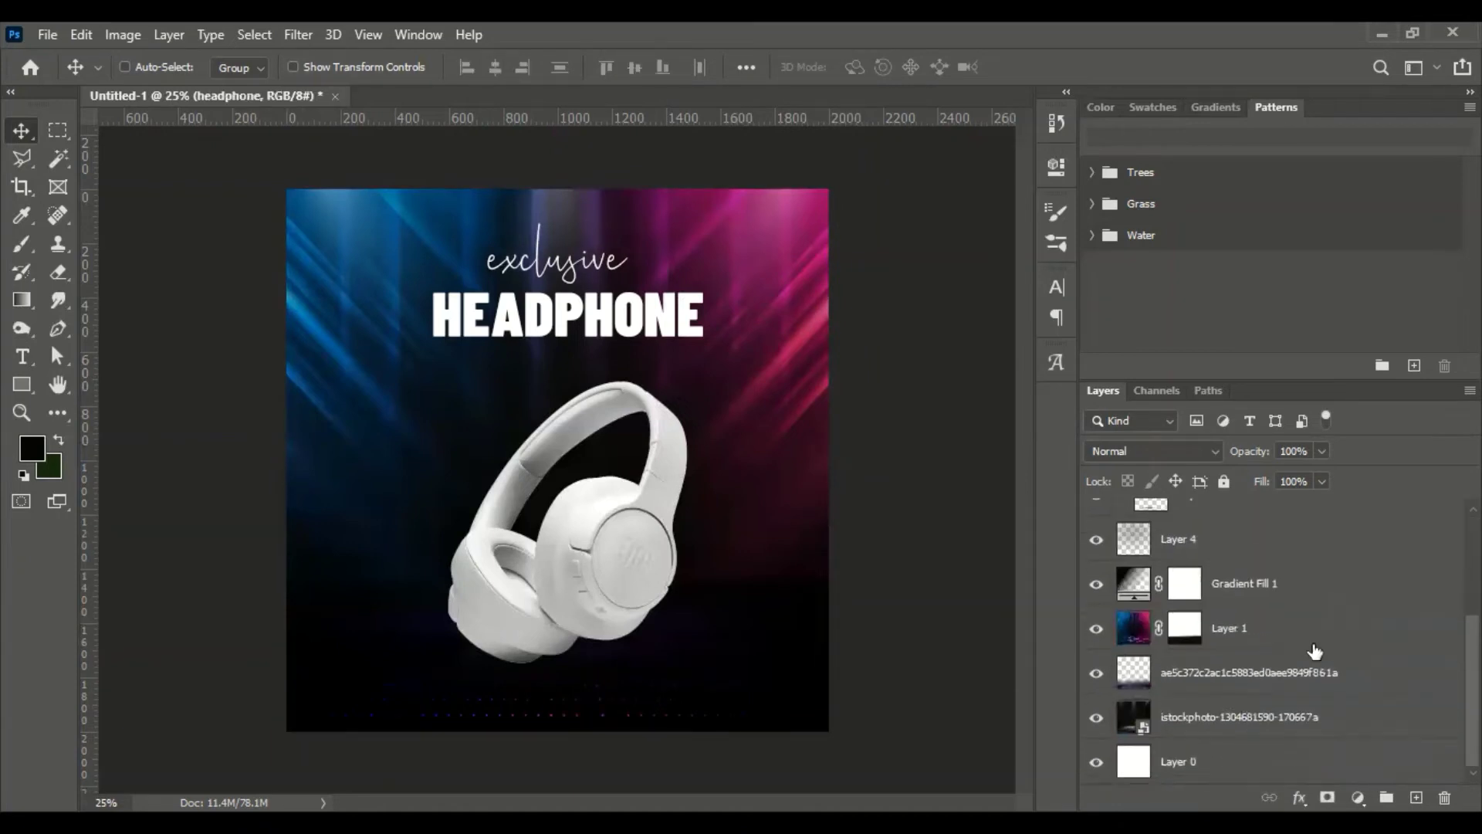
ctrl+click(1260, 765)
click(494, 67)
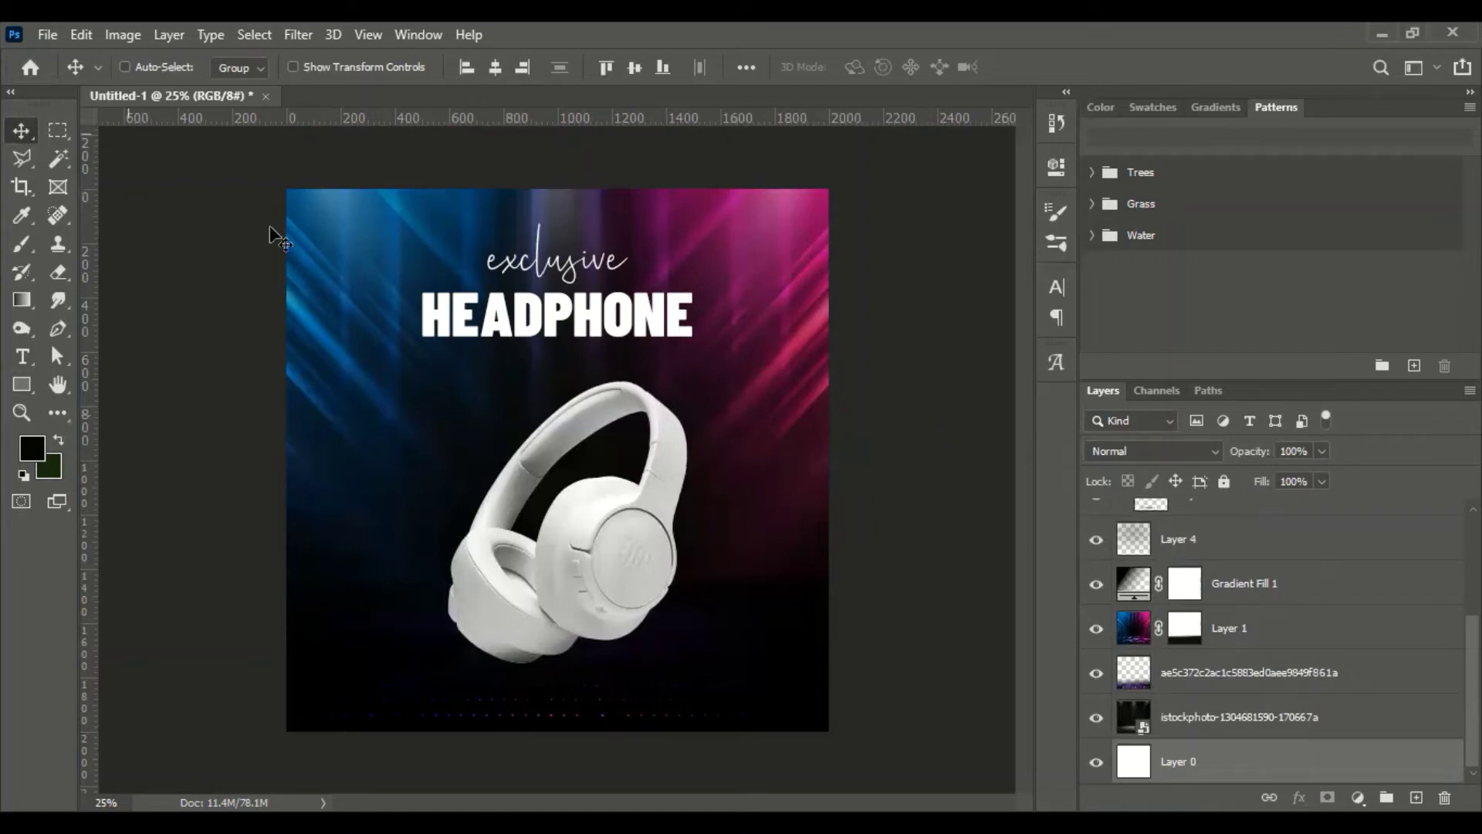
- Place the Acoustic_sound_wave image embedded, positioned just below the HEADPHONE title
click(47, 34)
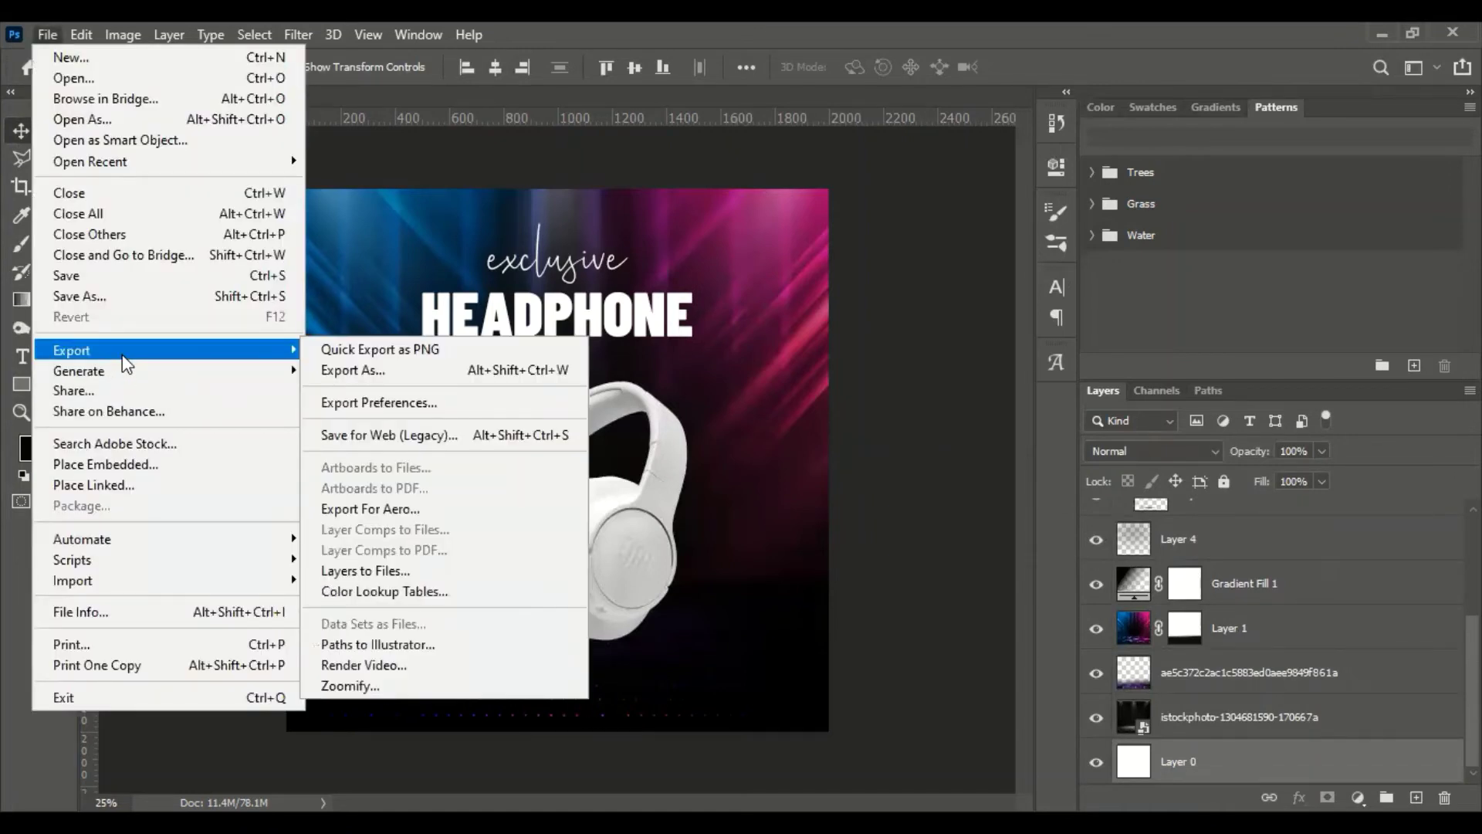
click(126, 464)
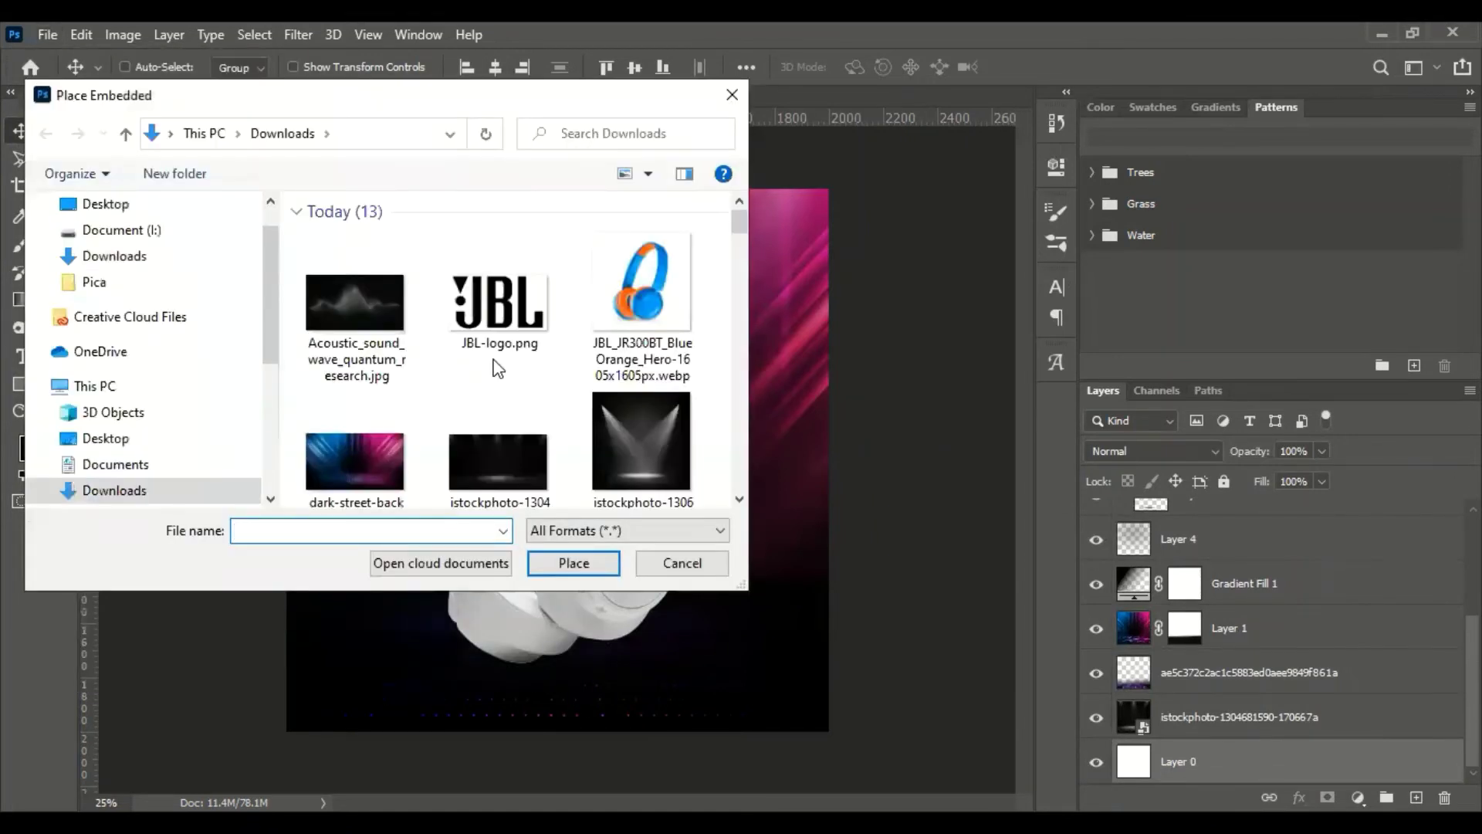
click(355, 303)
click(573, 563)
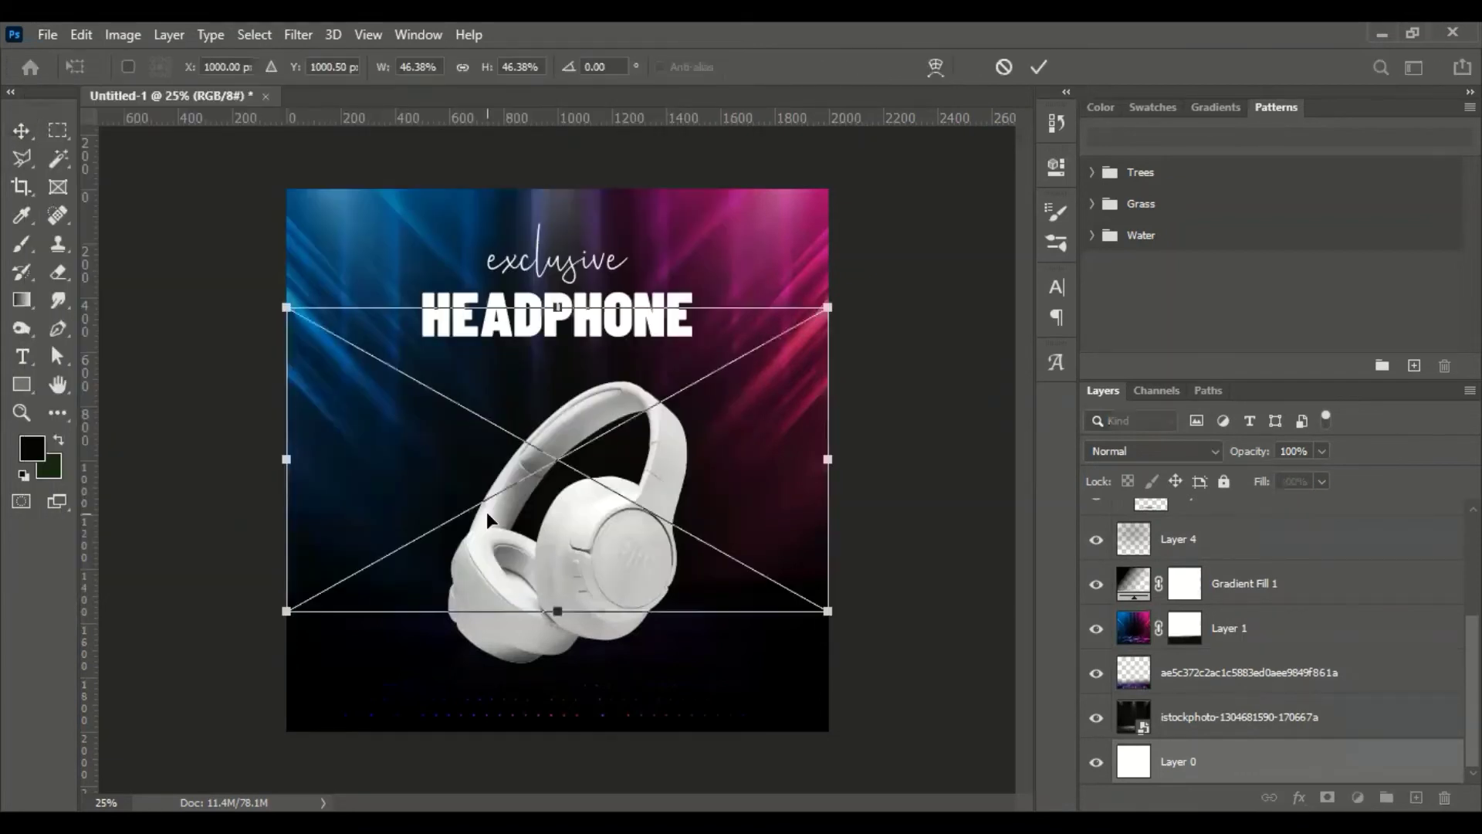
drag(641, 481, 641, 509)
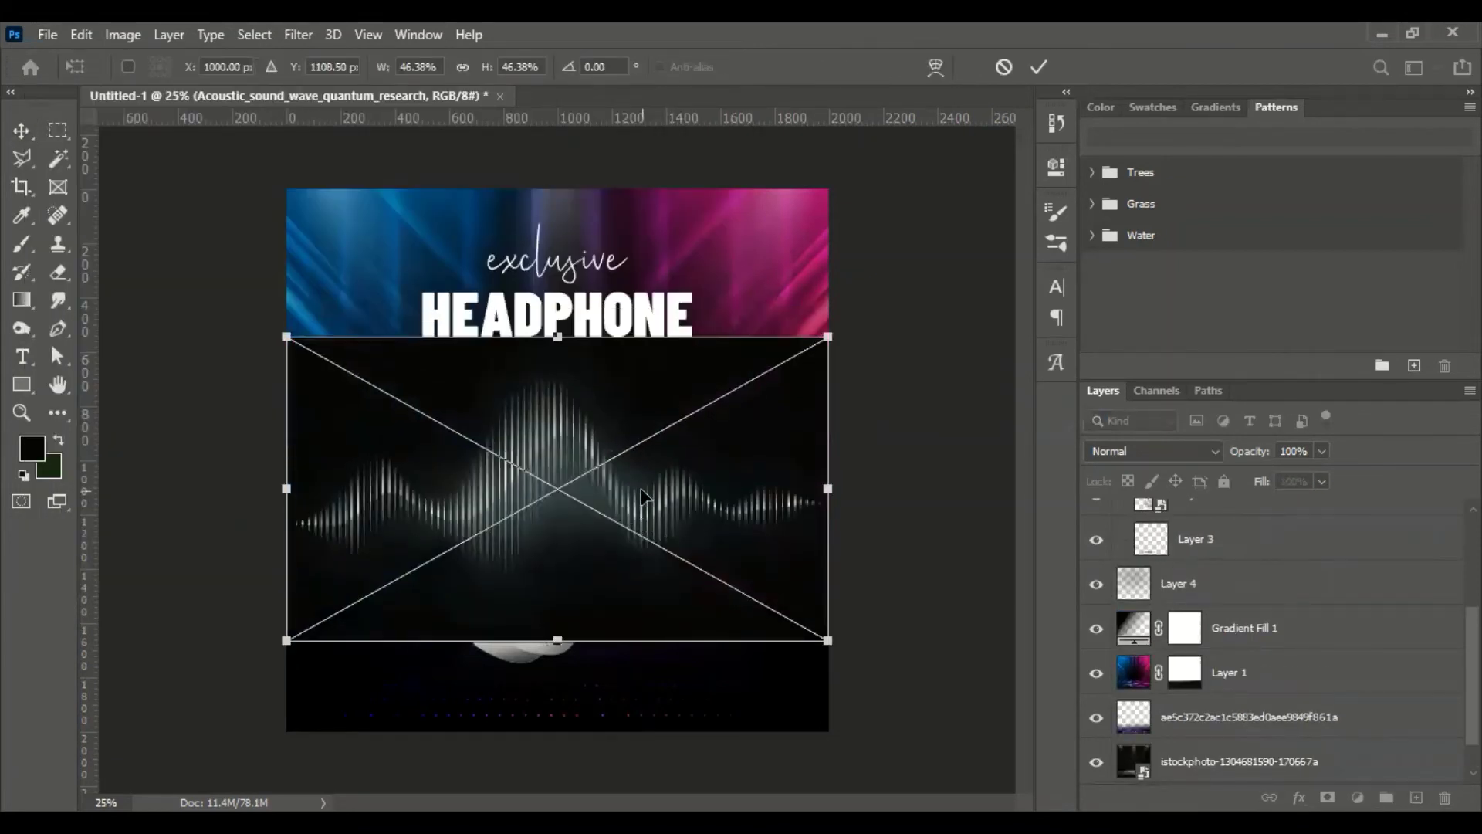
click(1039, 68)
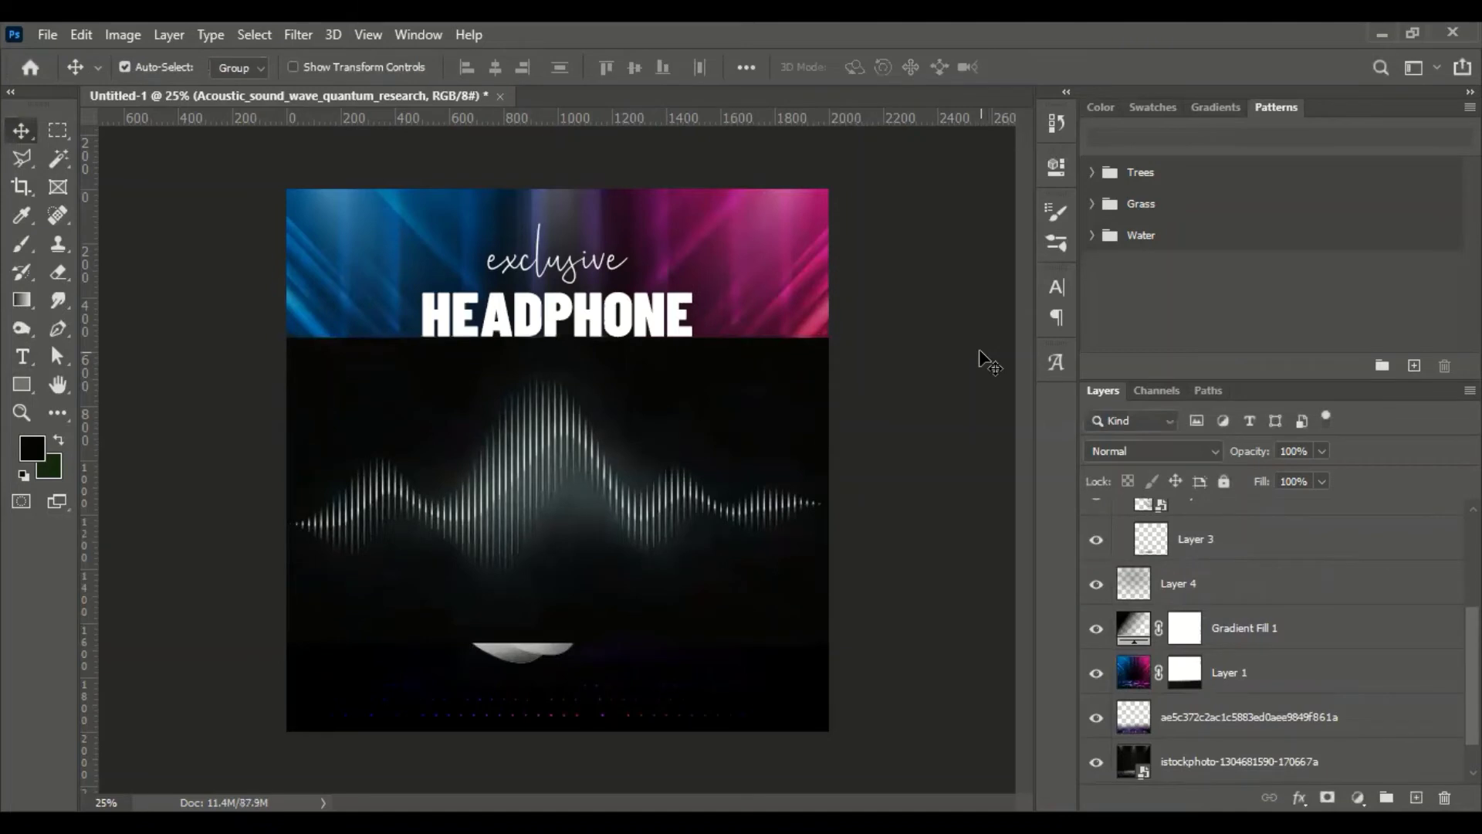
- Reorder the sound-wave layer to sit directly beneath the headphones, previewing Lighter Color blending
key(ctrl+bracketleft)
key(ctrl+bracketleft)
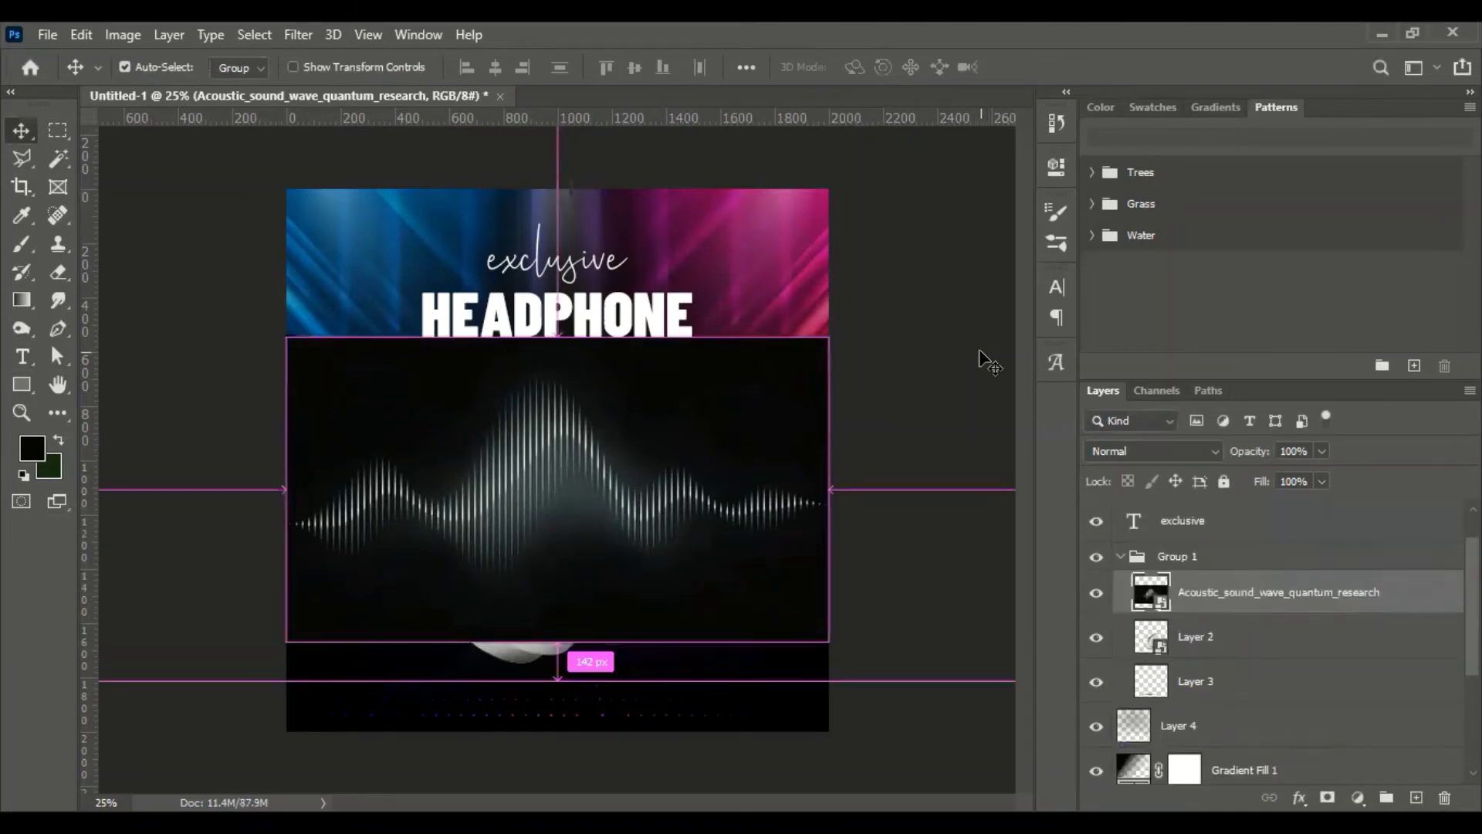
key(ctrl+bracketleft)
key(ctrl+bracketleft)
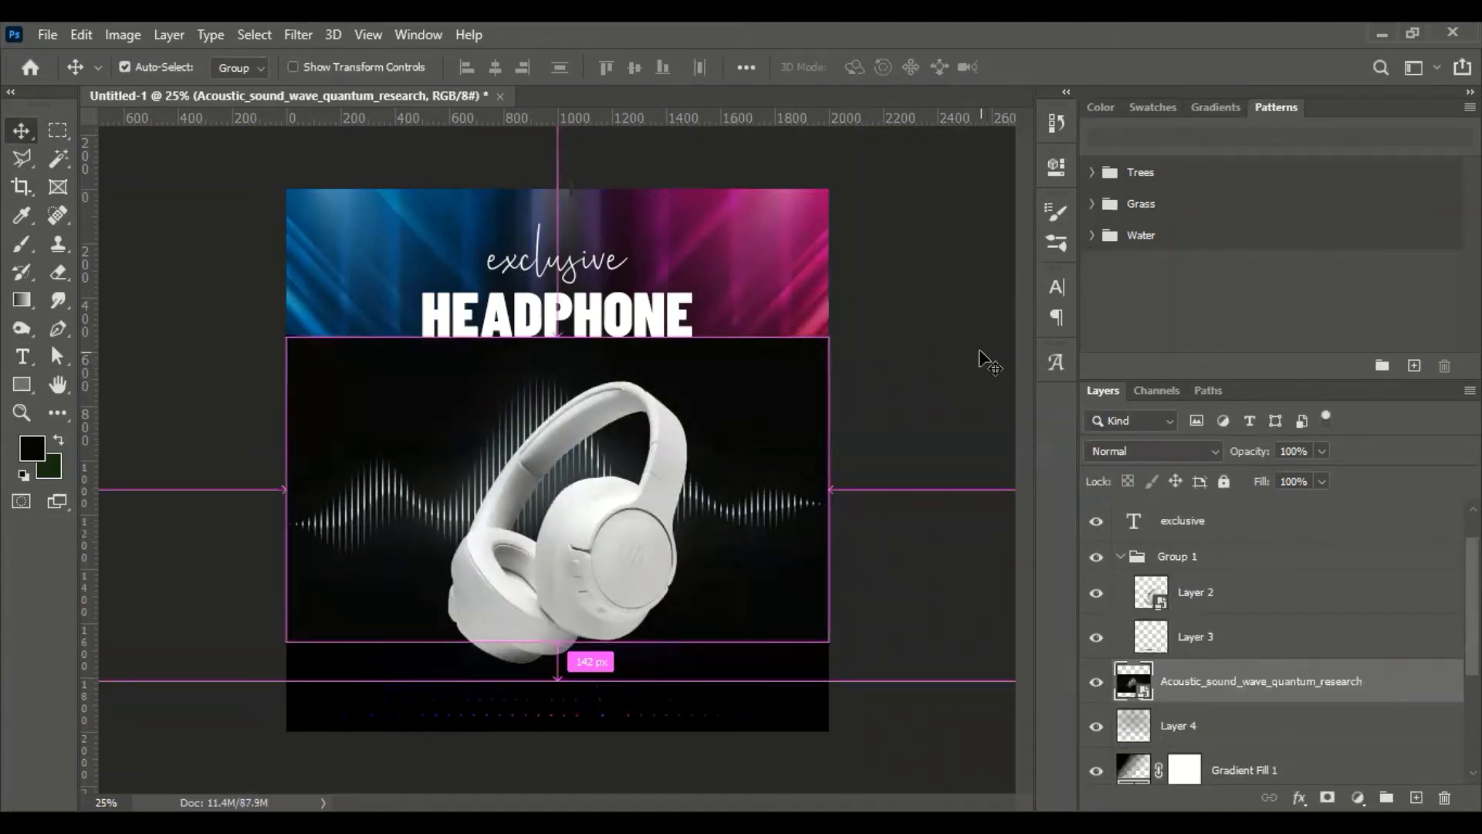
key(ctrl+bracketleft)
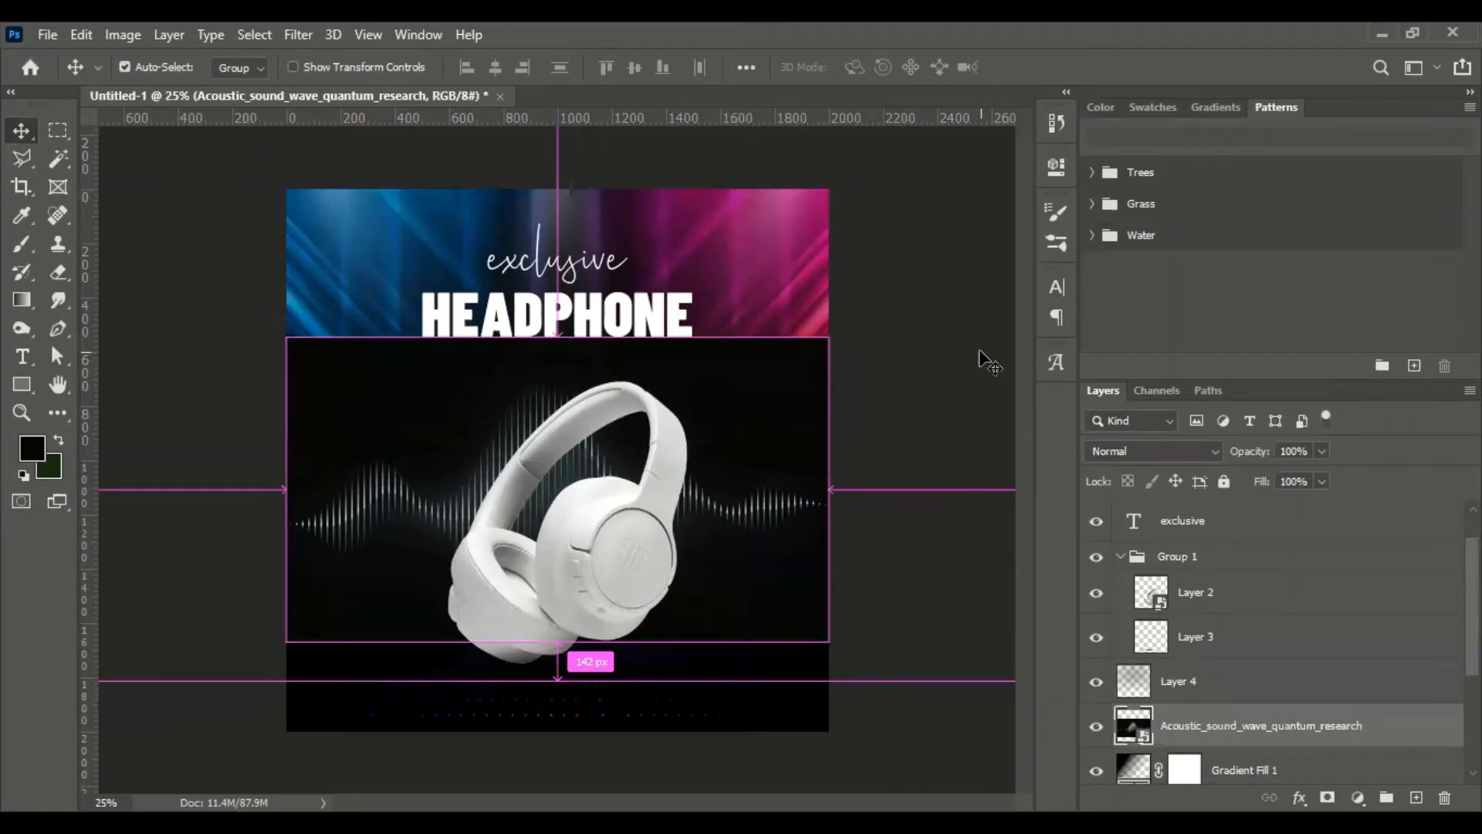
key(ctrl+bracketright)
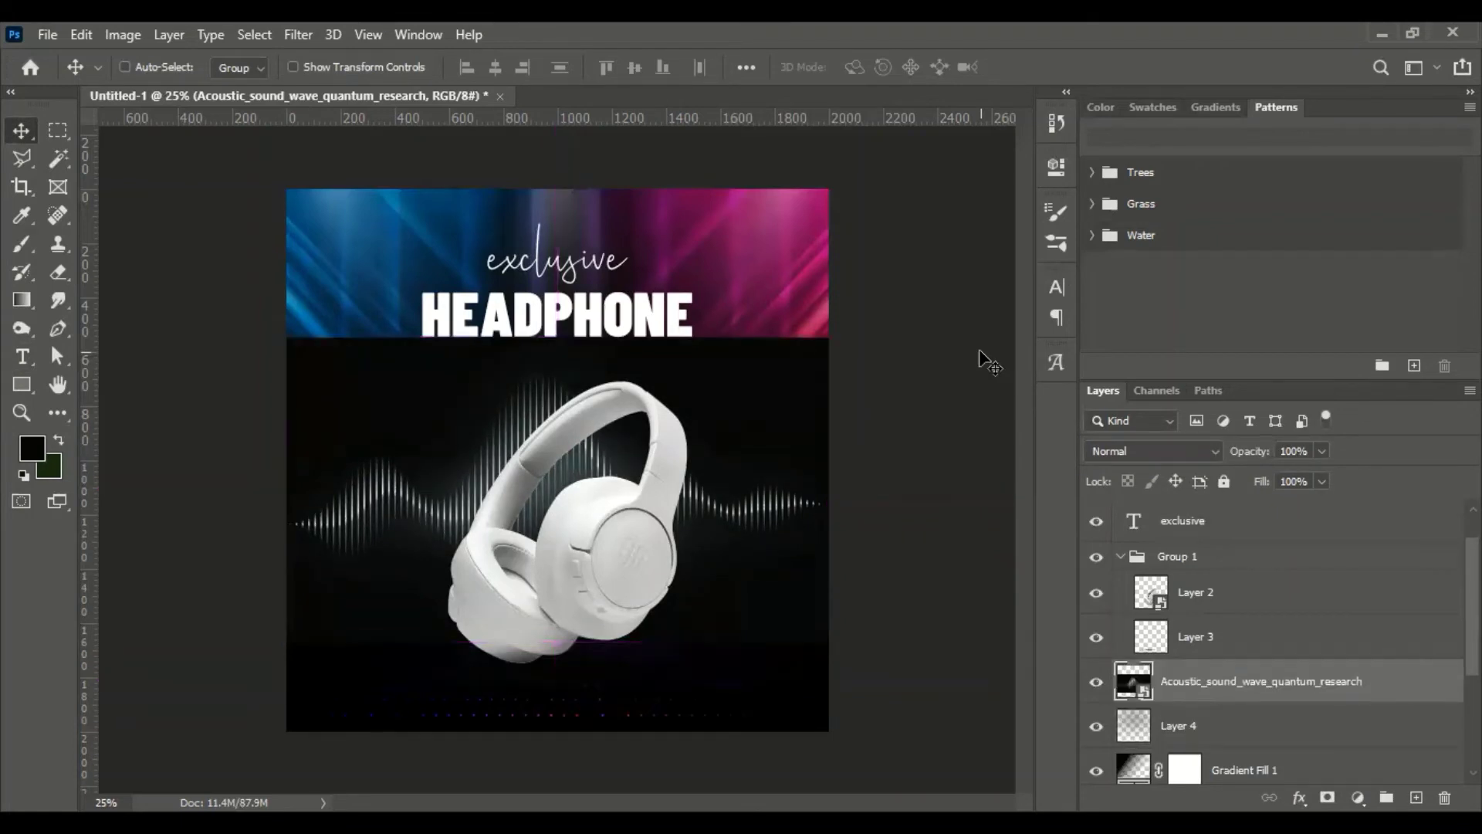
click(1148, 450)
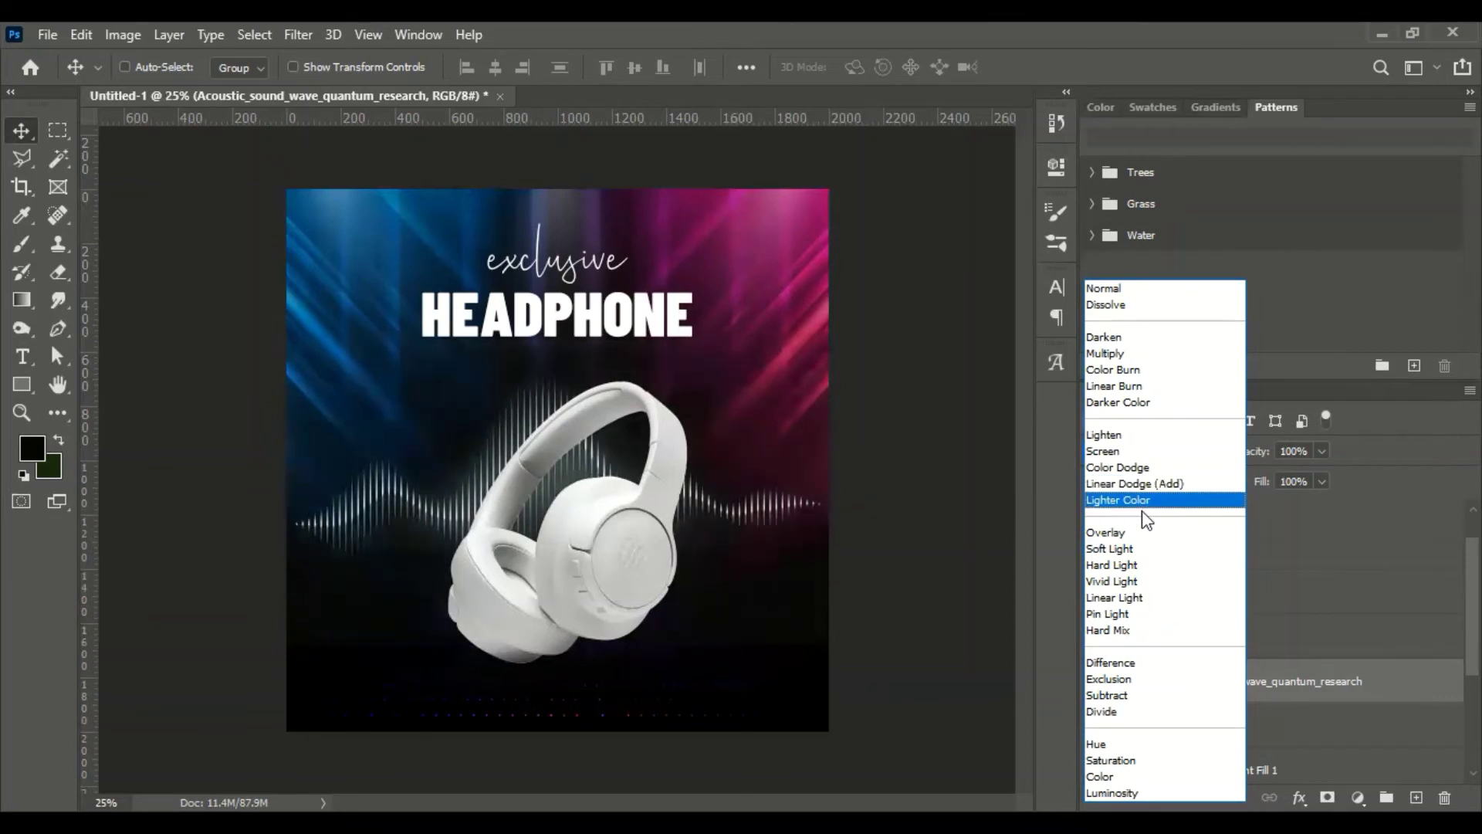
- Blend the sound wave with Color Dodge, lower it and scale it to about 54%
click(1143, 468)
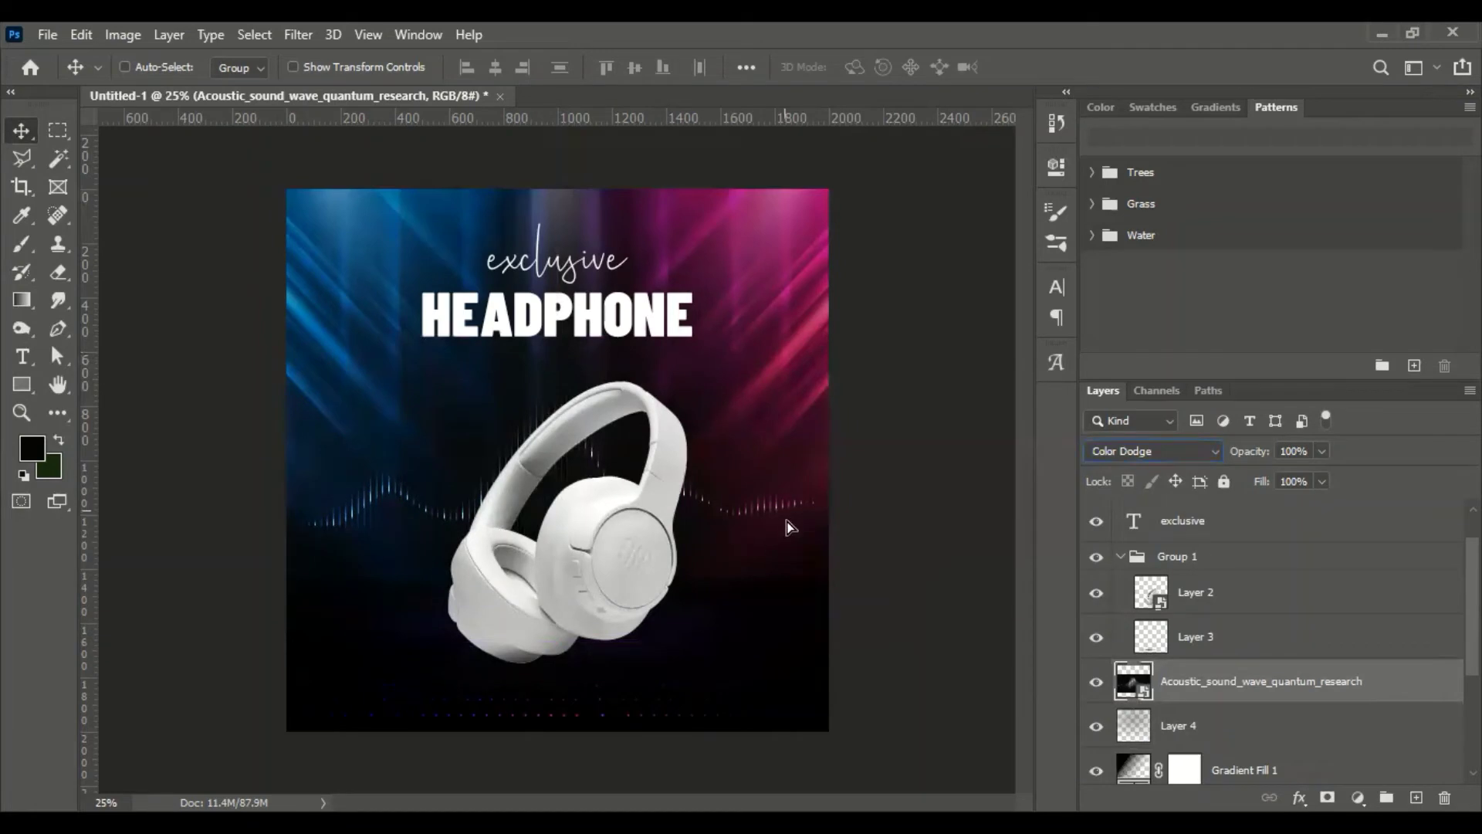
drag(789, 527, 789, 558)
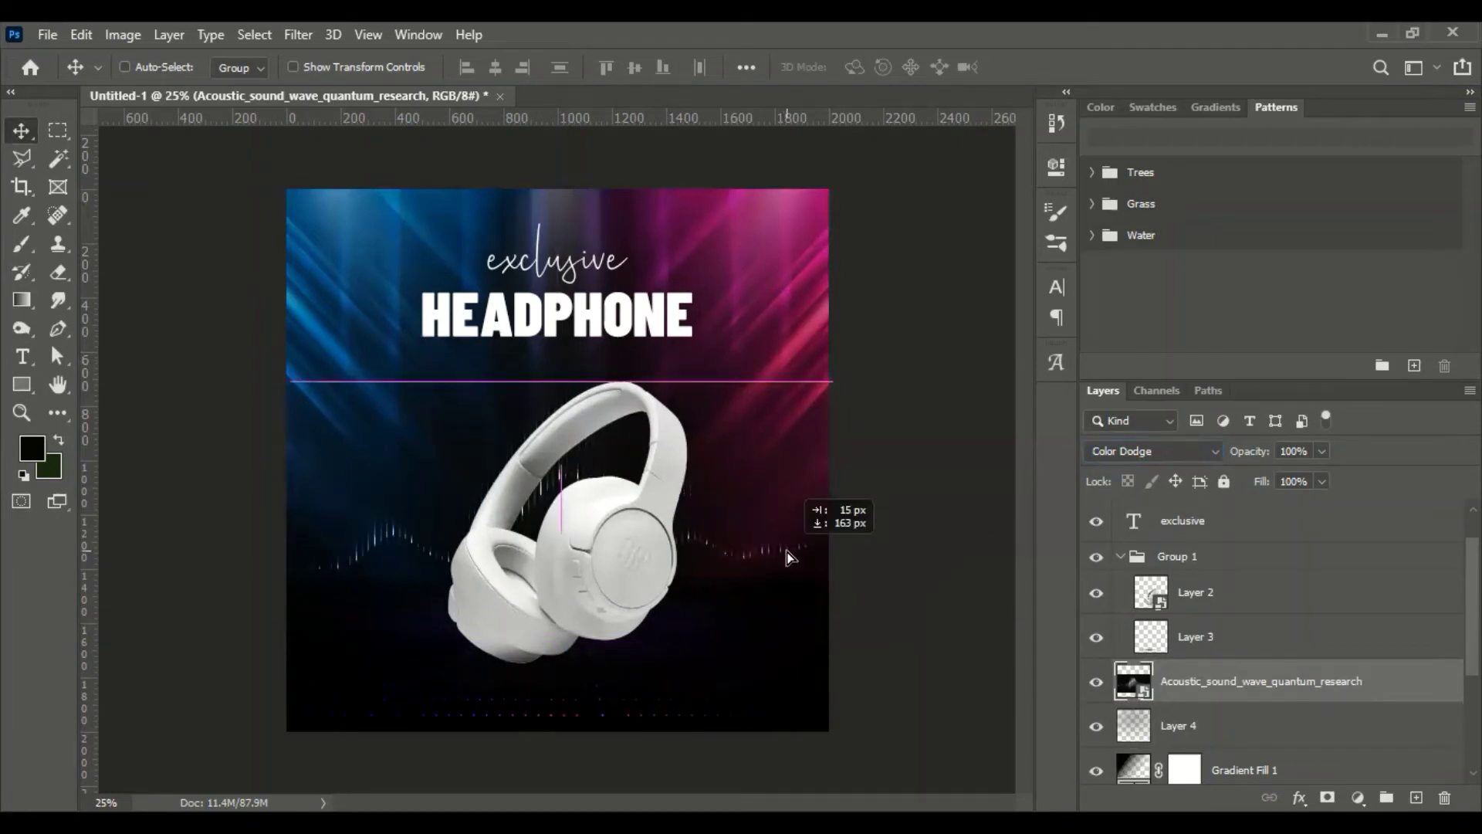
key(ctrl+t)
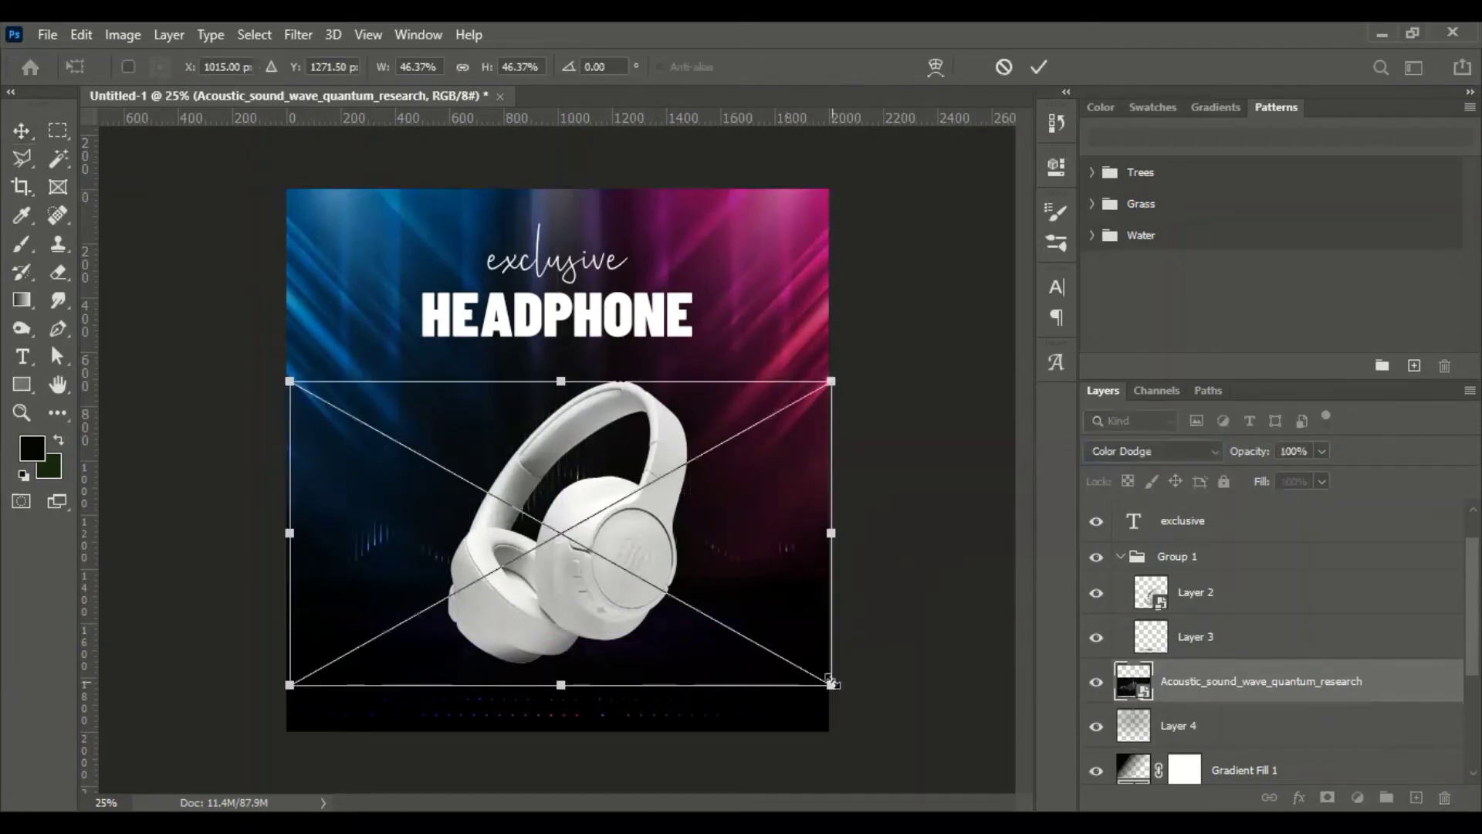
drag(832, 683, 870, 705)
click(1039, 67)
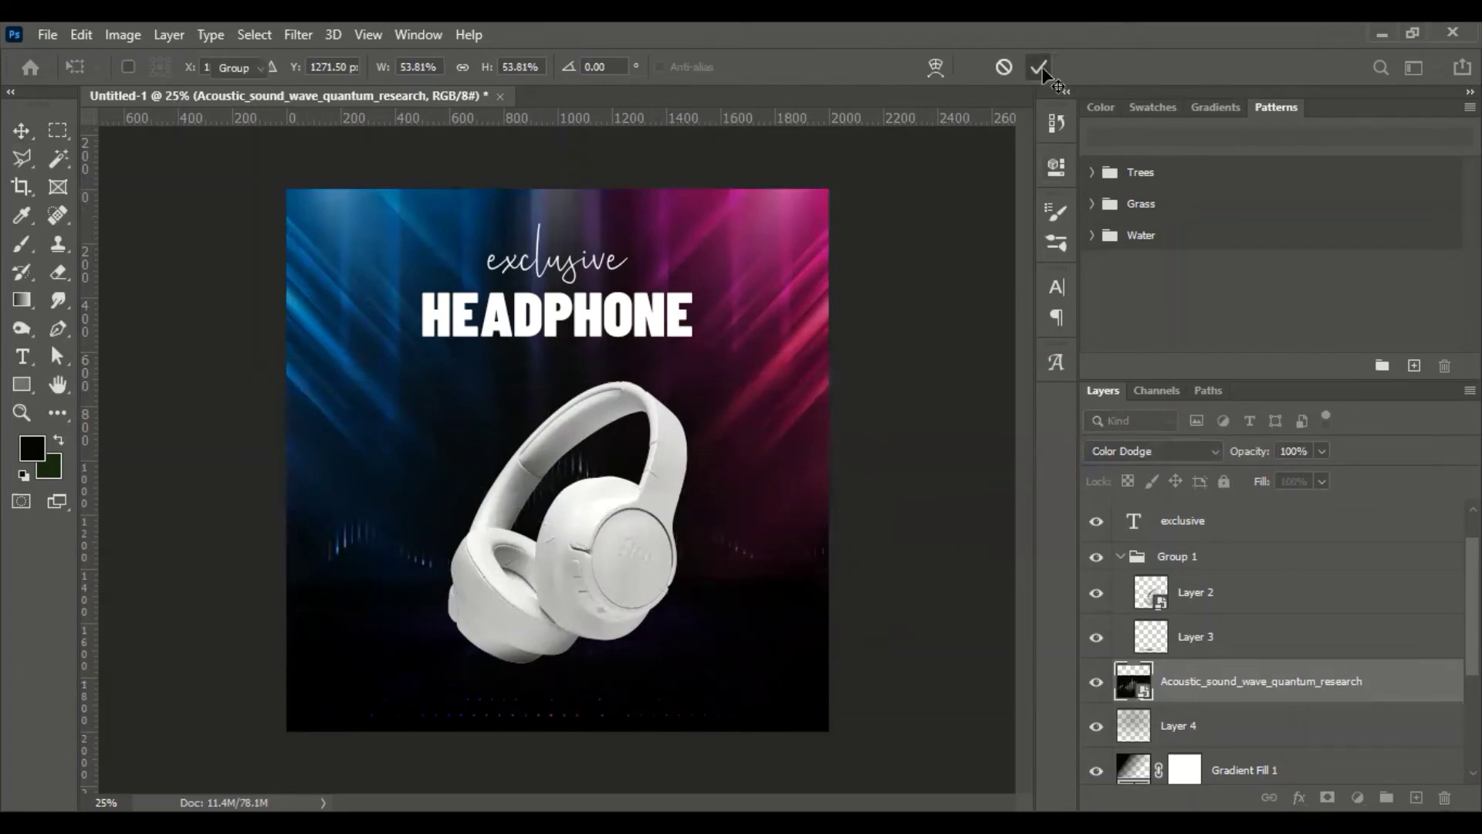
- Lower the sound-wave layer's opacity to 61%
click(1321, 451)
mouse_move(1327, 475)
mouse_down()
mouse_move(1258, 480)
mouse_move(1286, 480)
mouse_up()
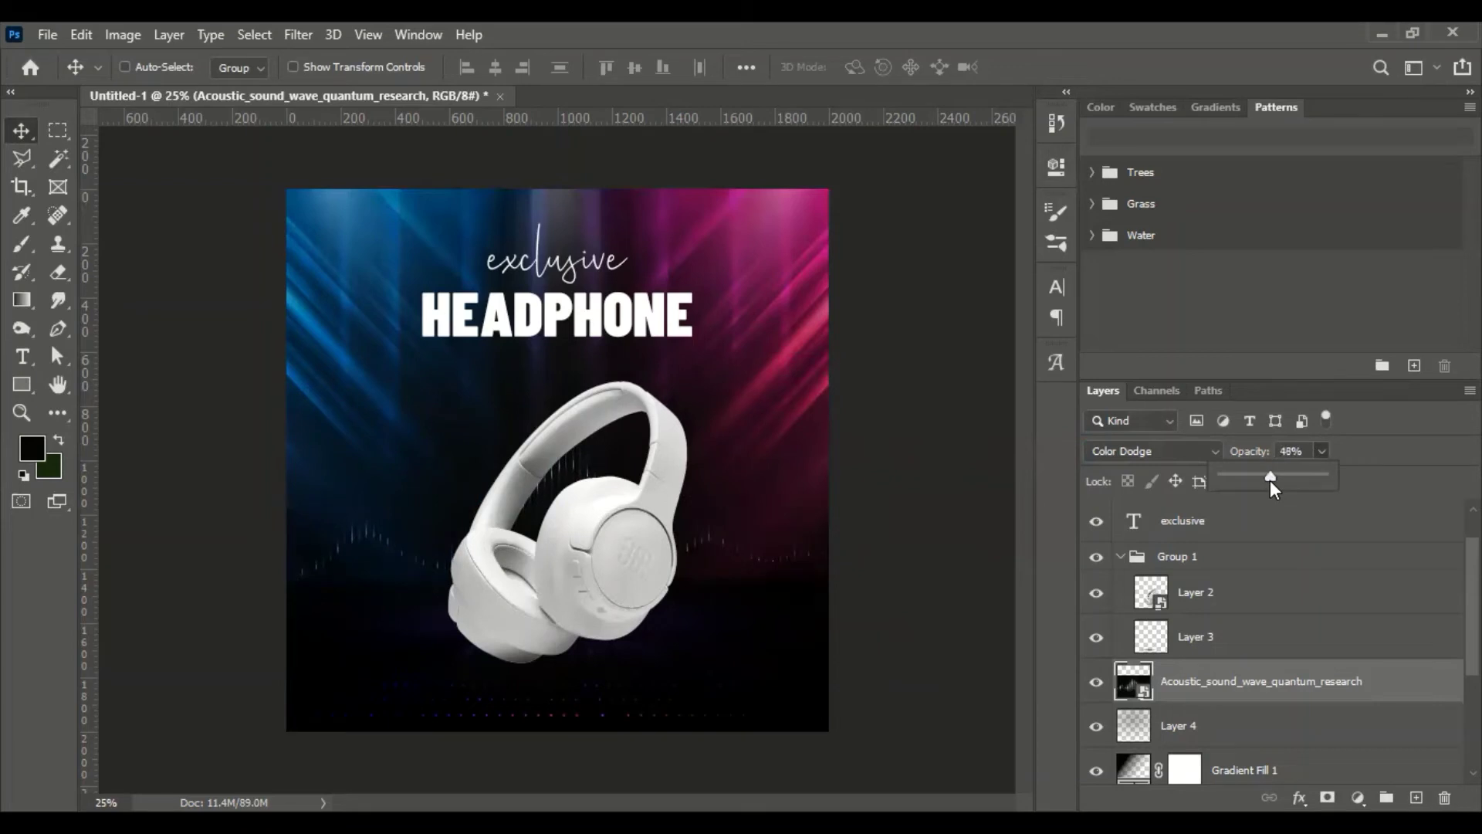
click(962, 486)
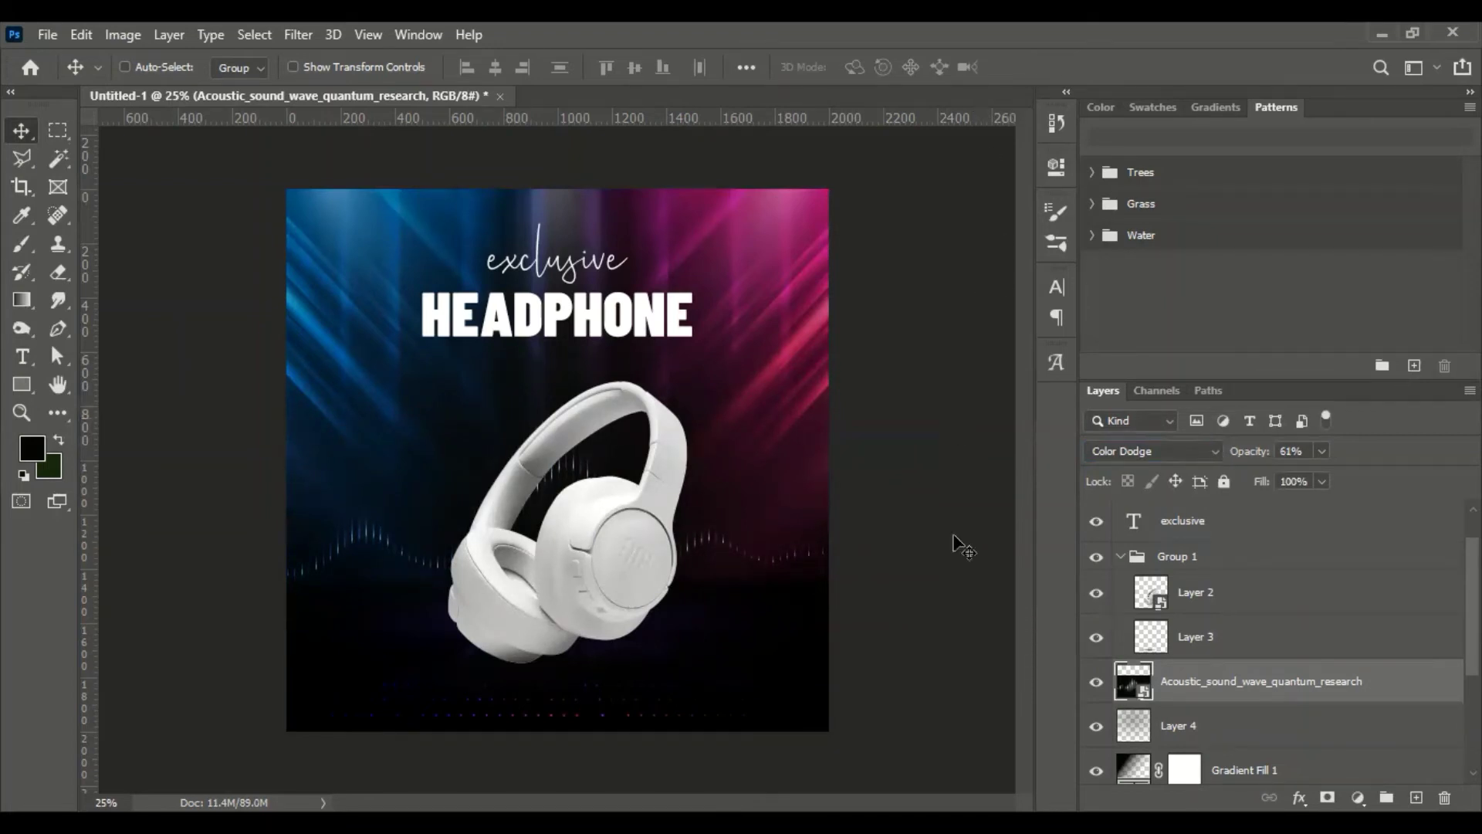
scroll(1325, 632, up, 1)
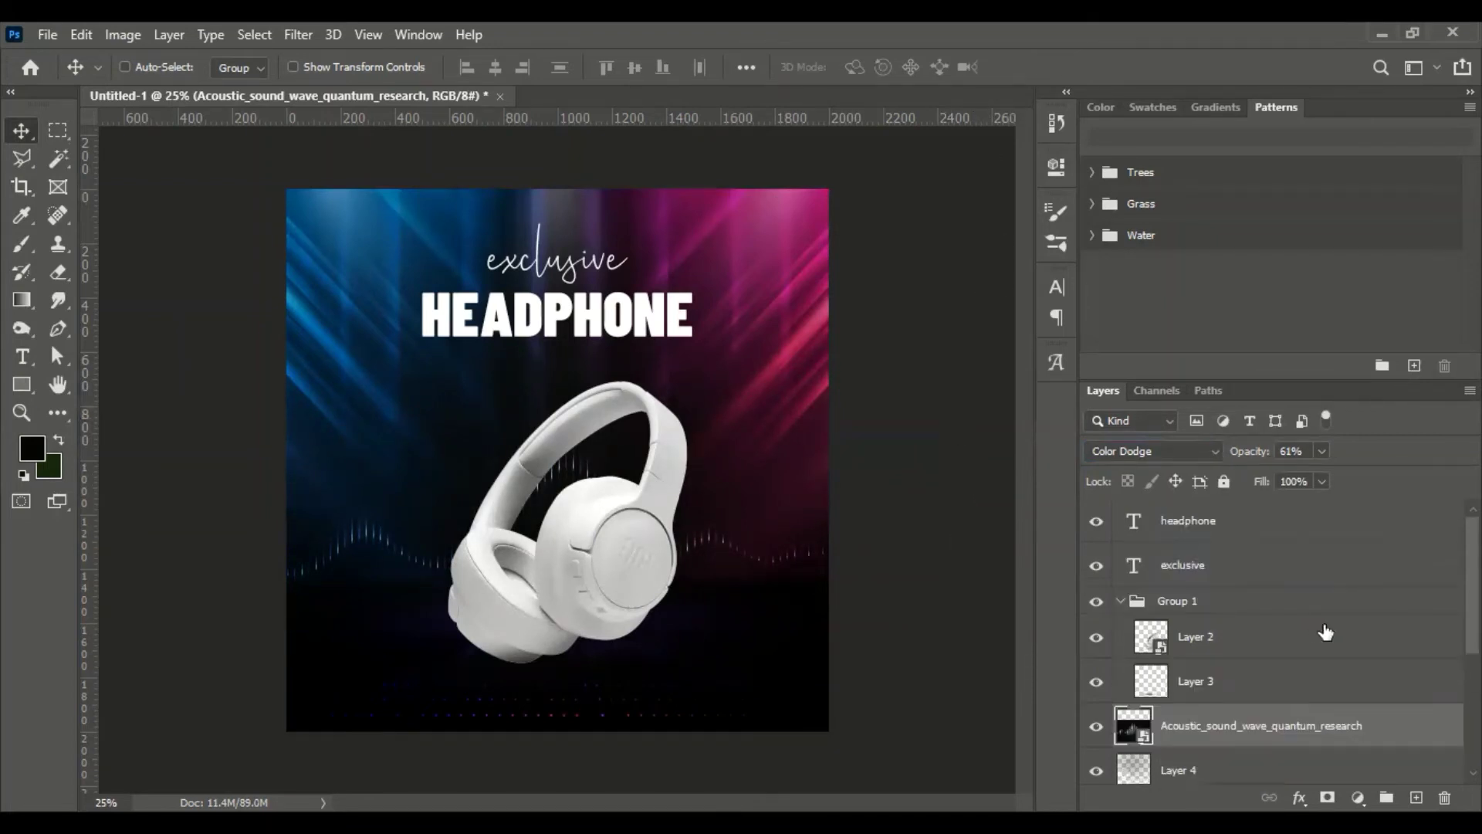
click(1230, 533)
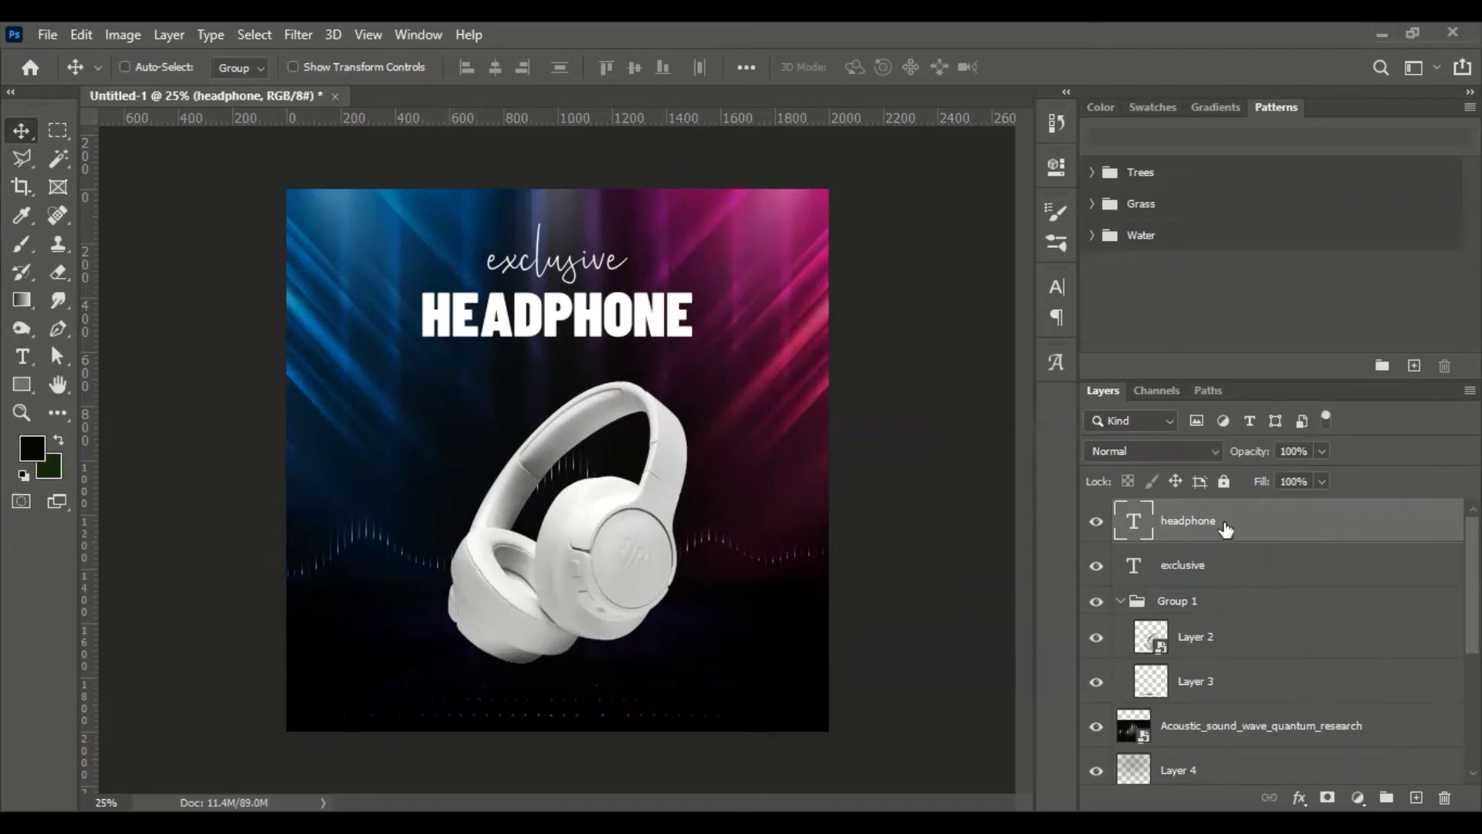
- Paste the grunge texture and move and scale it to cover the HEADPHONE title
key(ctrl+v)
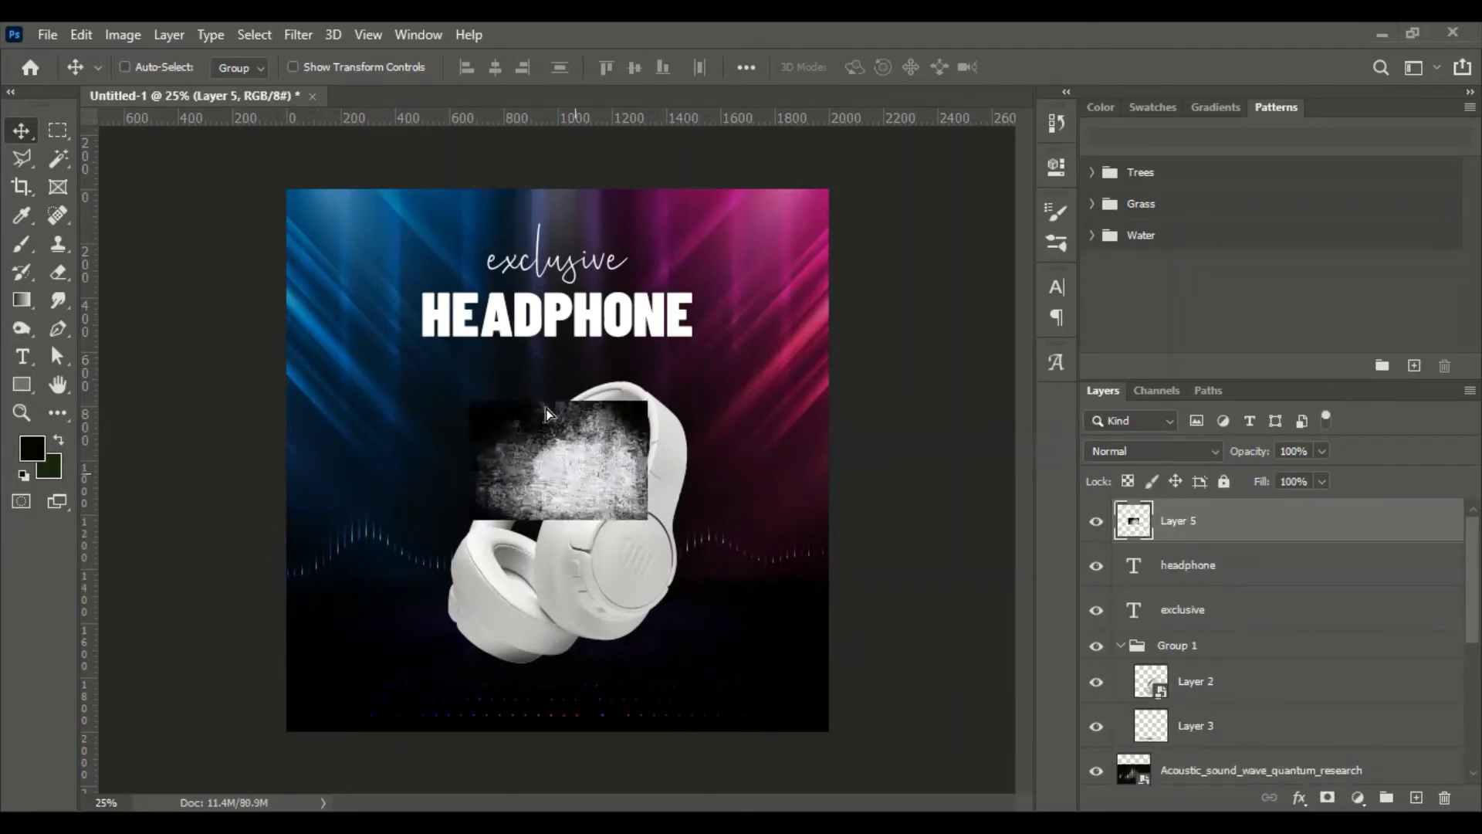
drag(515, 350, 454, 220)
key(ctrl+t)
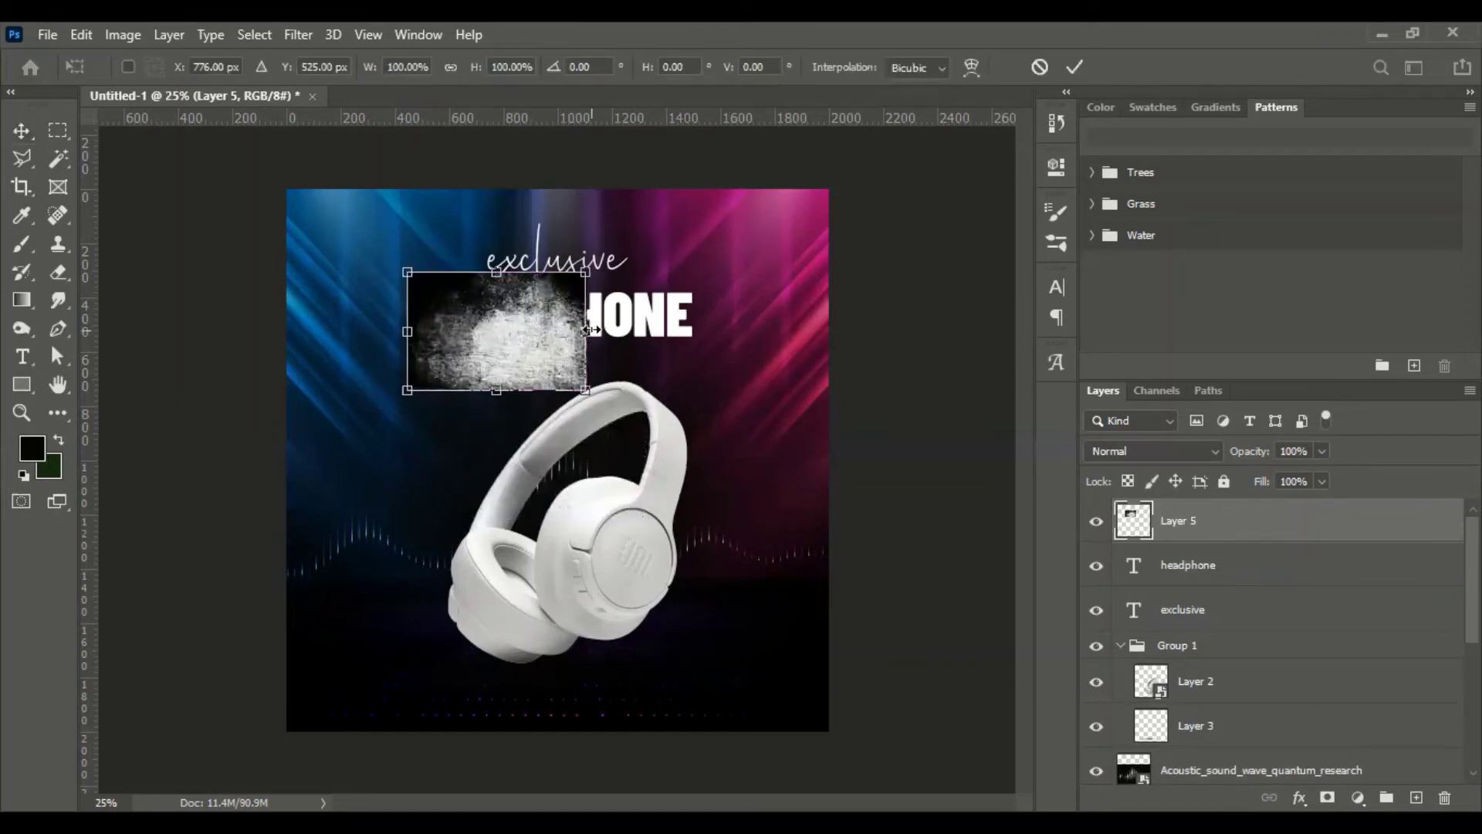
drag(586, 390, 709, 467)
drag(638, 399, 645, 365)
key(Return)
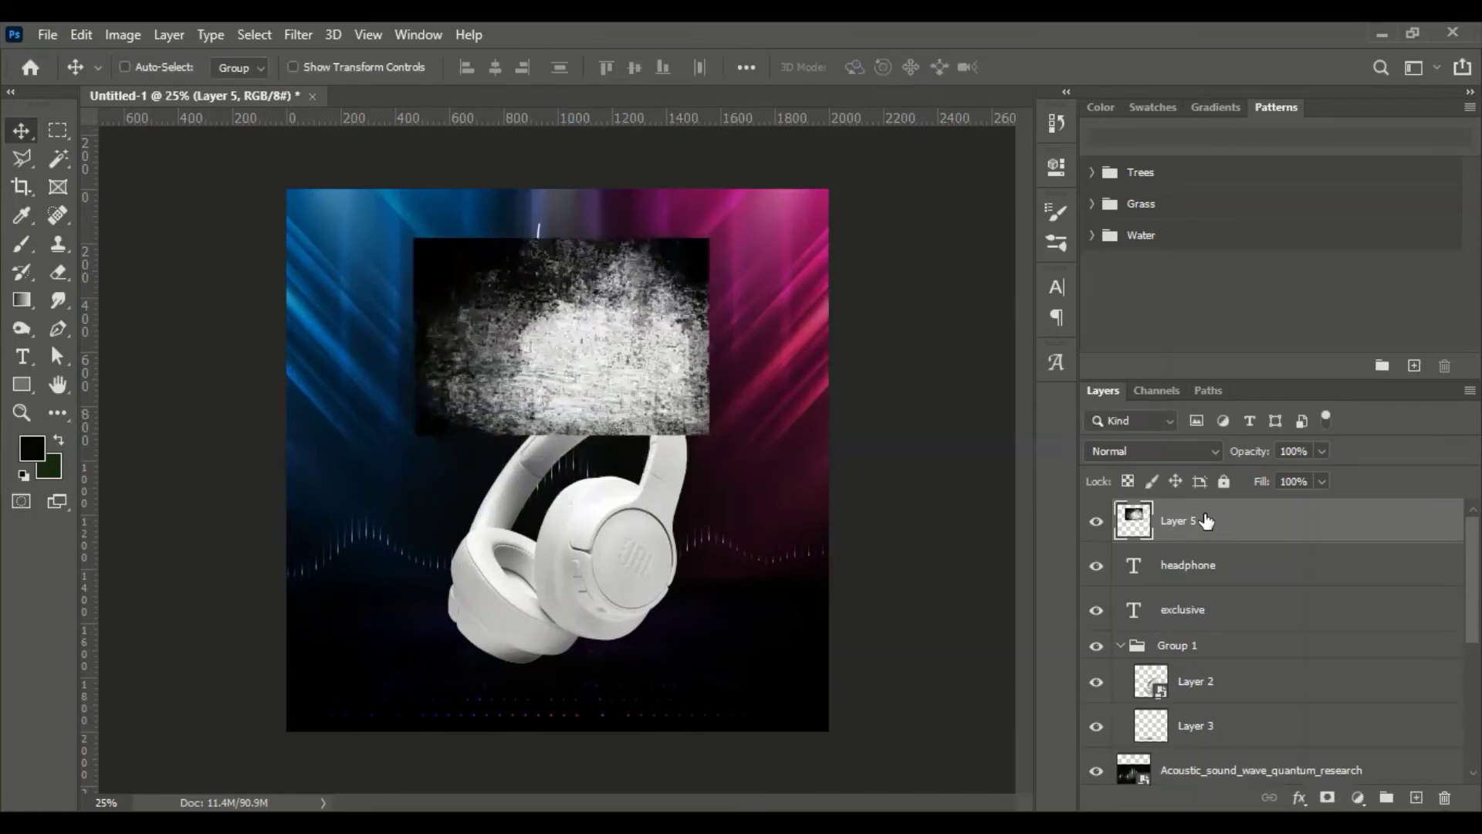
- Clip the grunge texture layer (Layer 5) to the HEADPHONE text
right_click(1206, 513)
click(1045, 433)
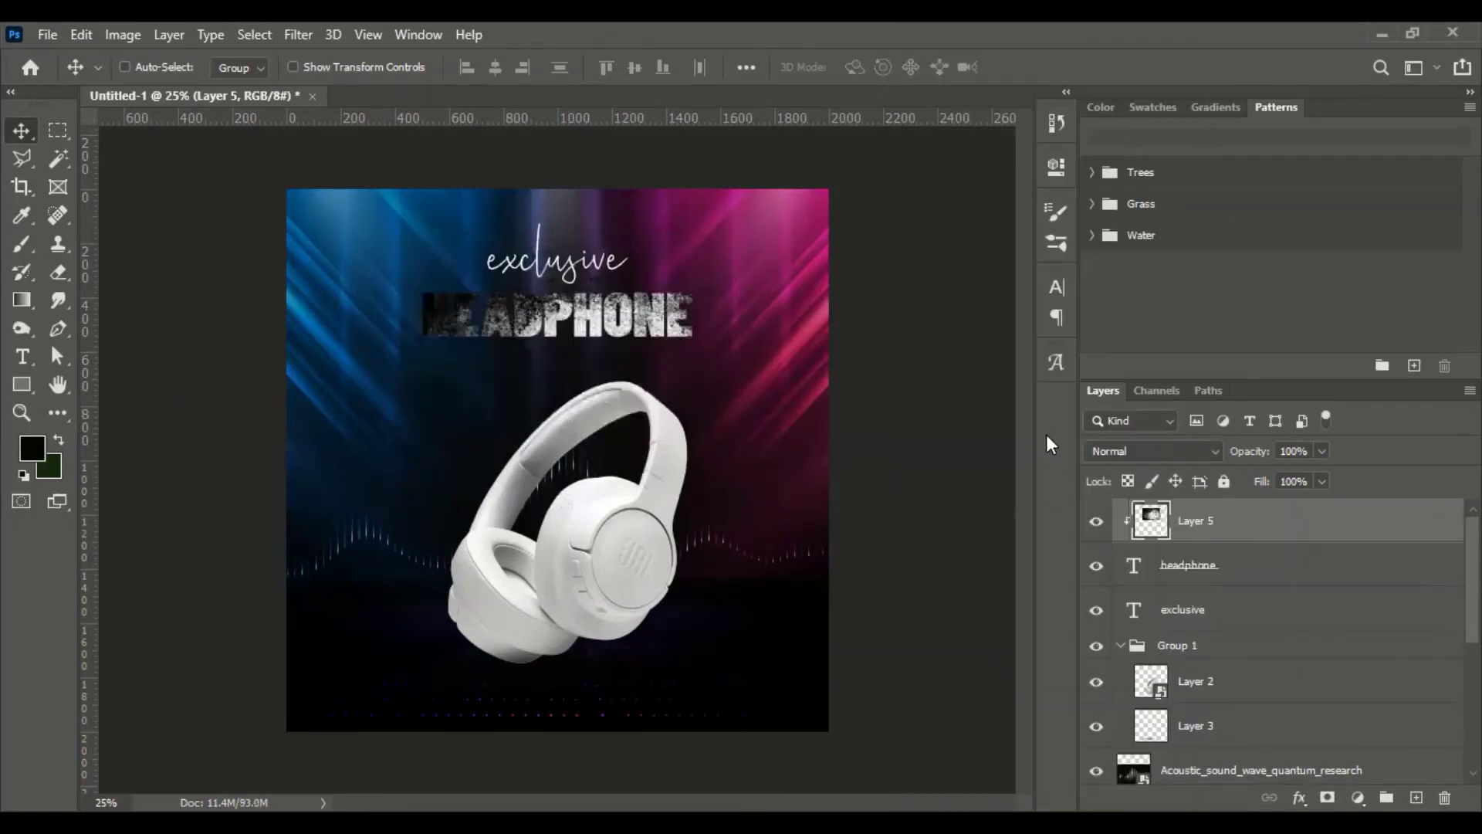
click(1166, 448)
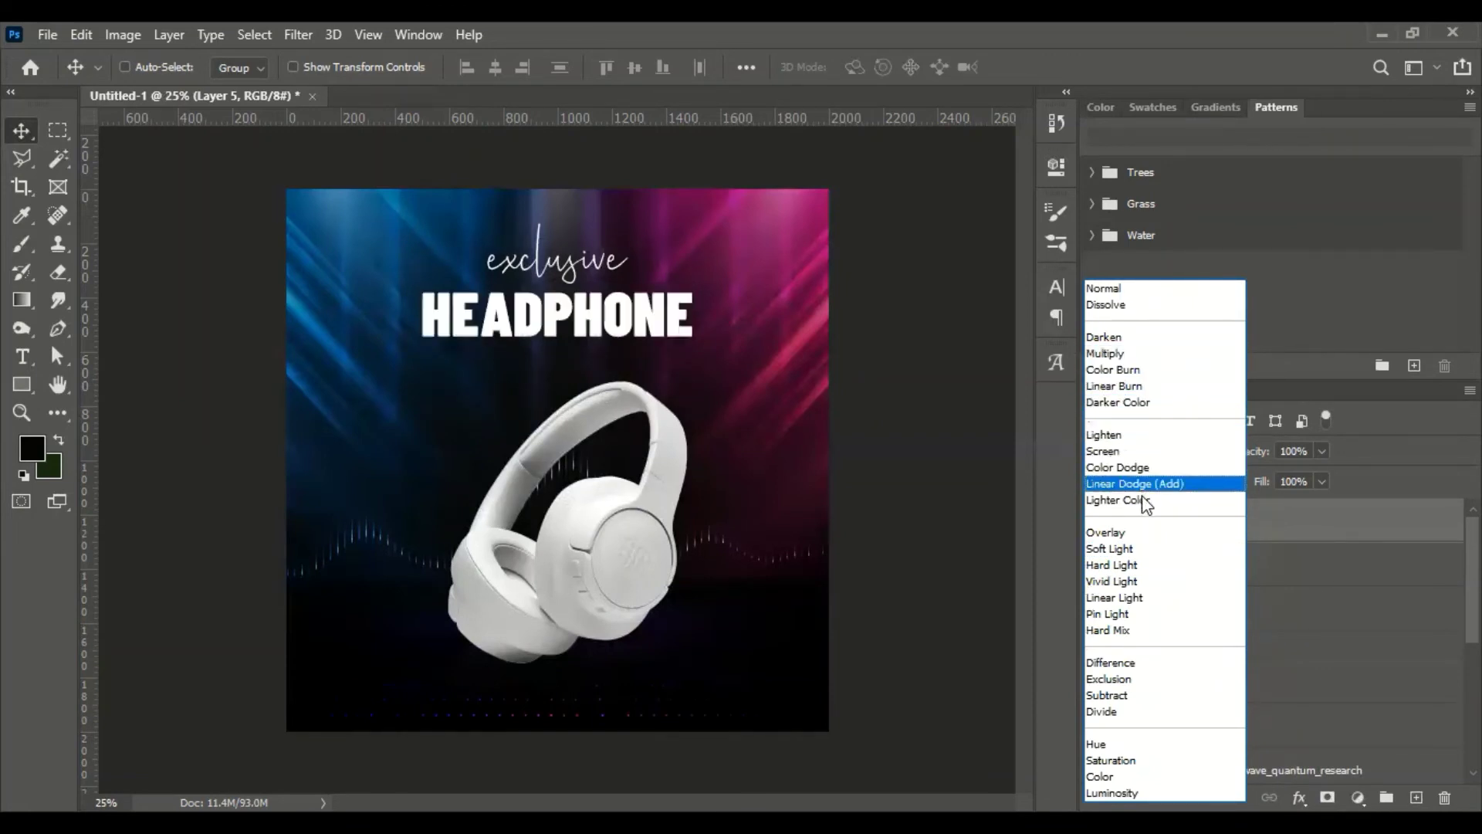
- Set the texture to Hard Light, scaled to 132% and rotated about 9°
click(1143, 567)
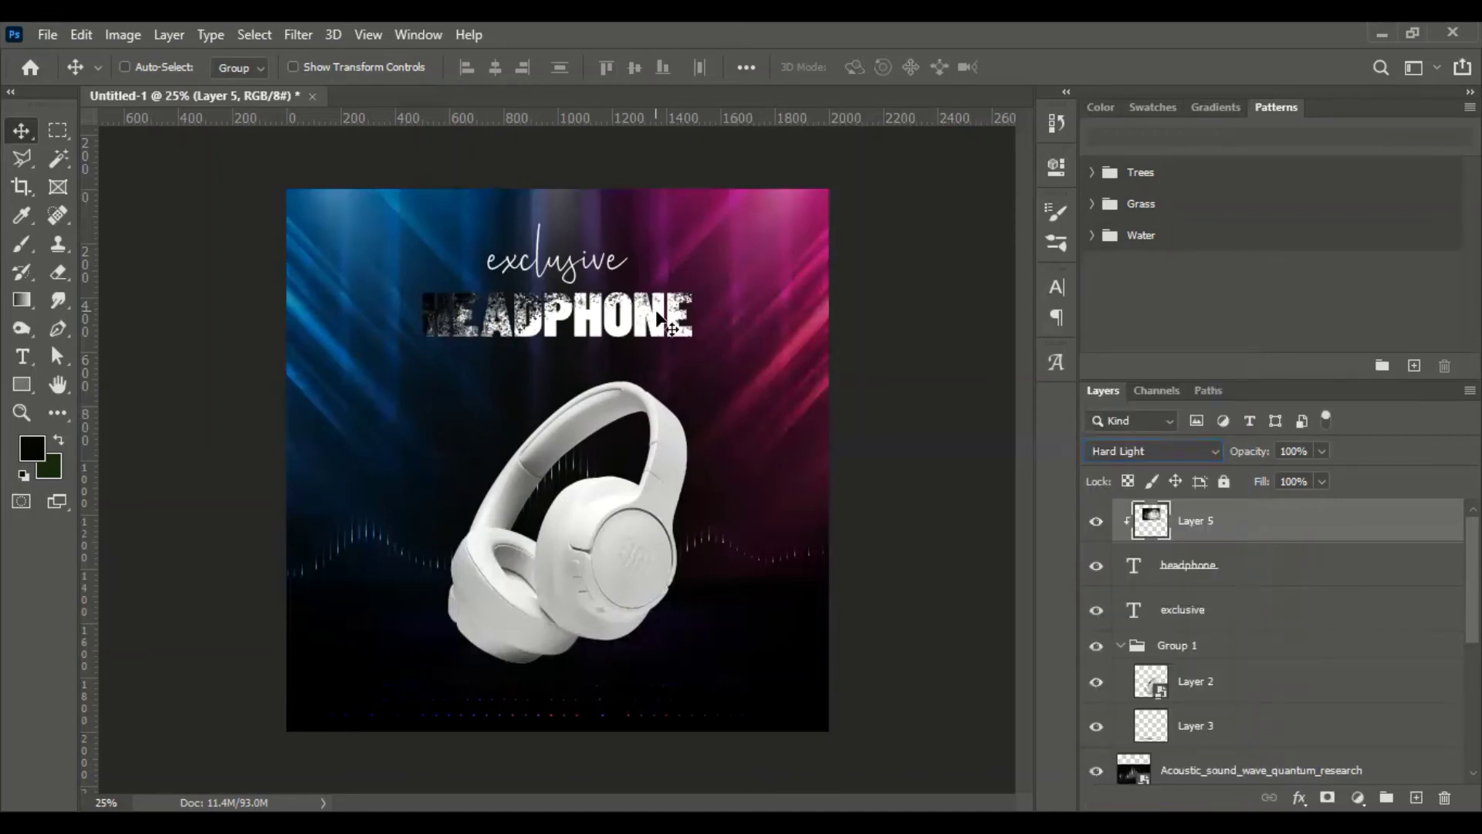
mouse_move(687, 320)
mouse_down()
mouse_move(540, 305)
mouse_move(568, 306)
mouse_up()
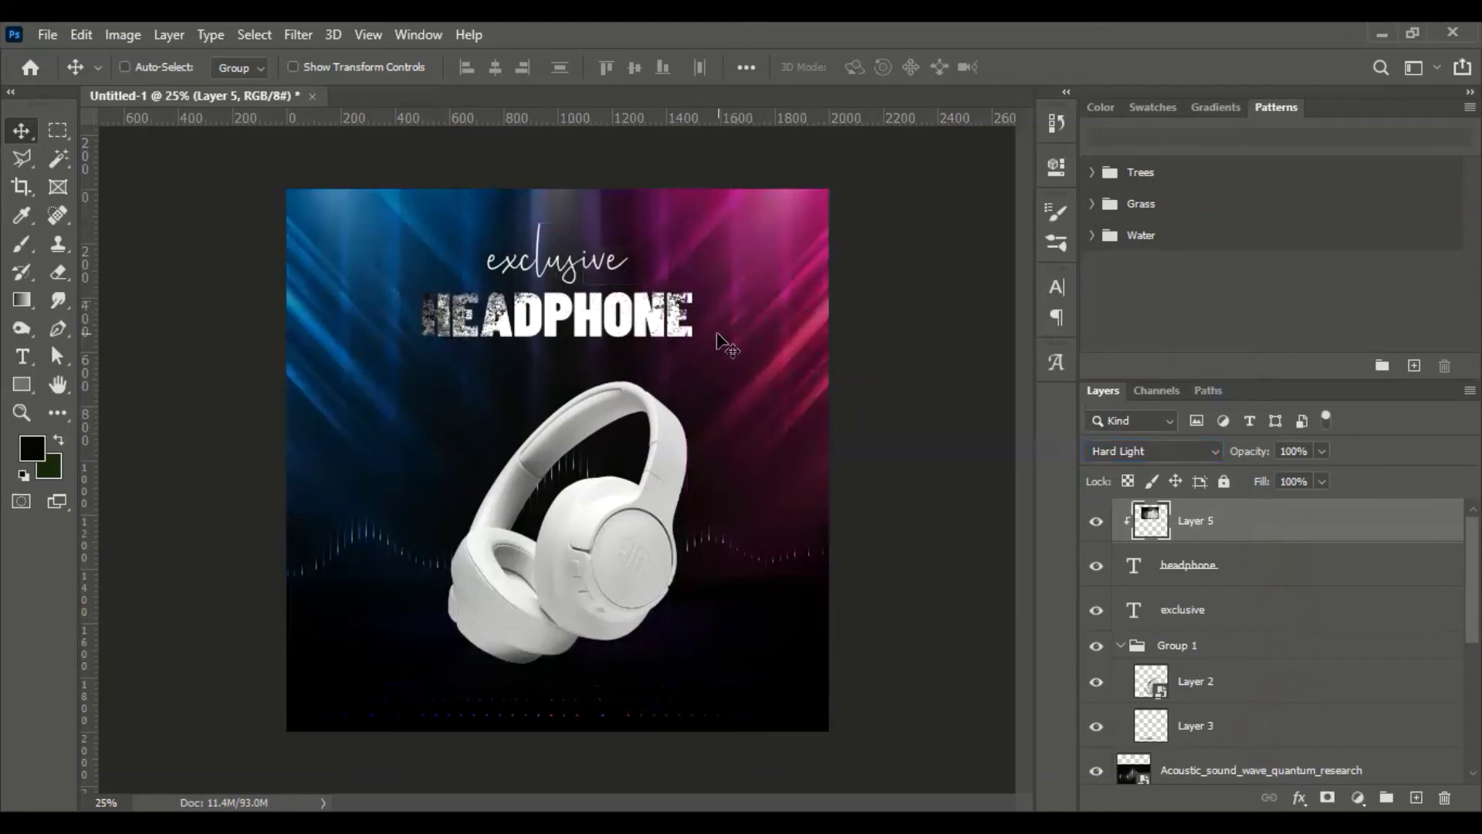
key(ctrl+t)
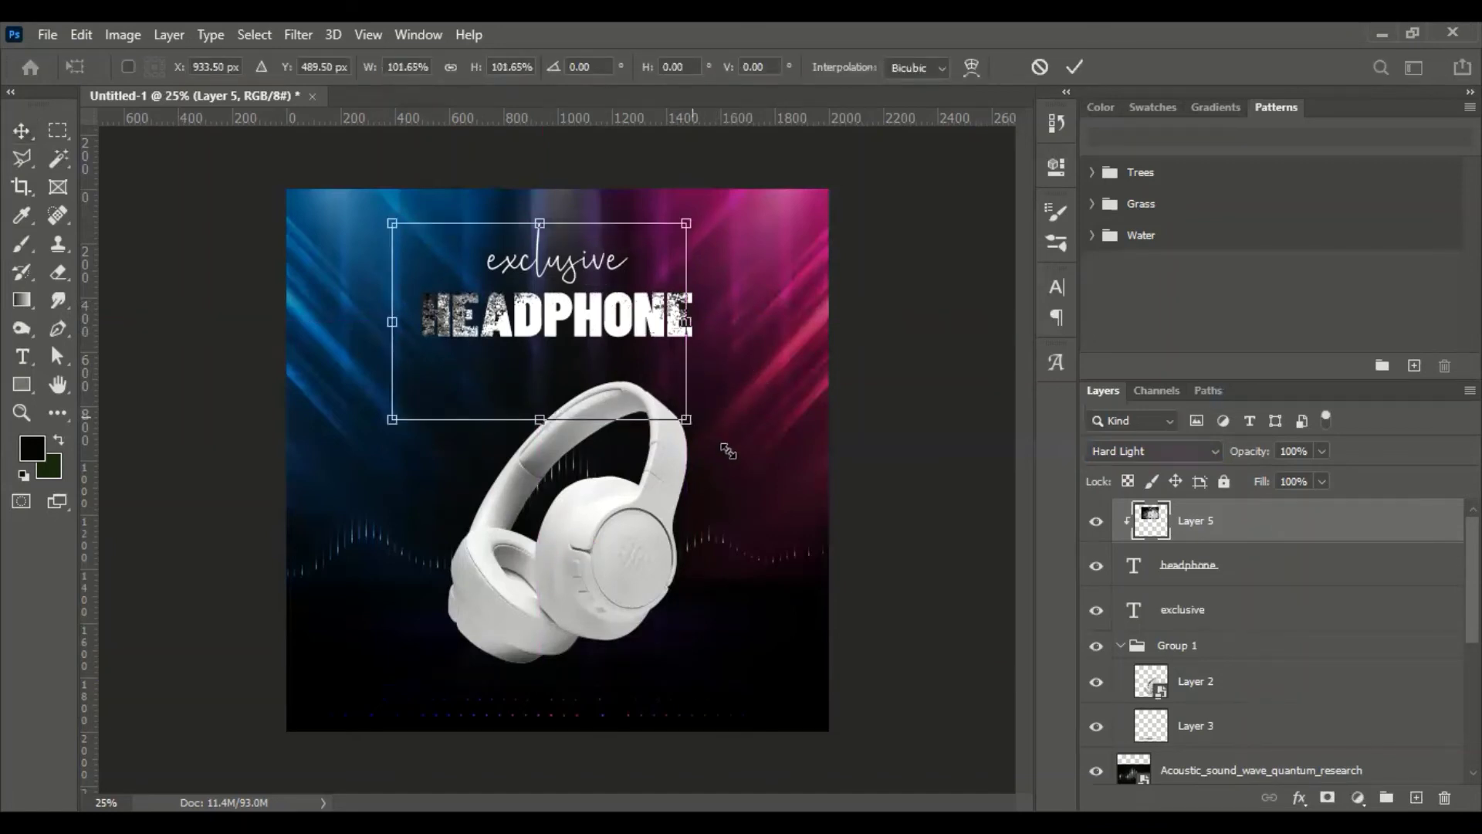
drag(686, 419, 736, 451)
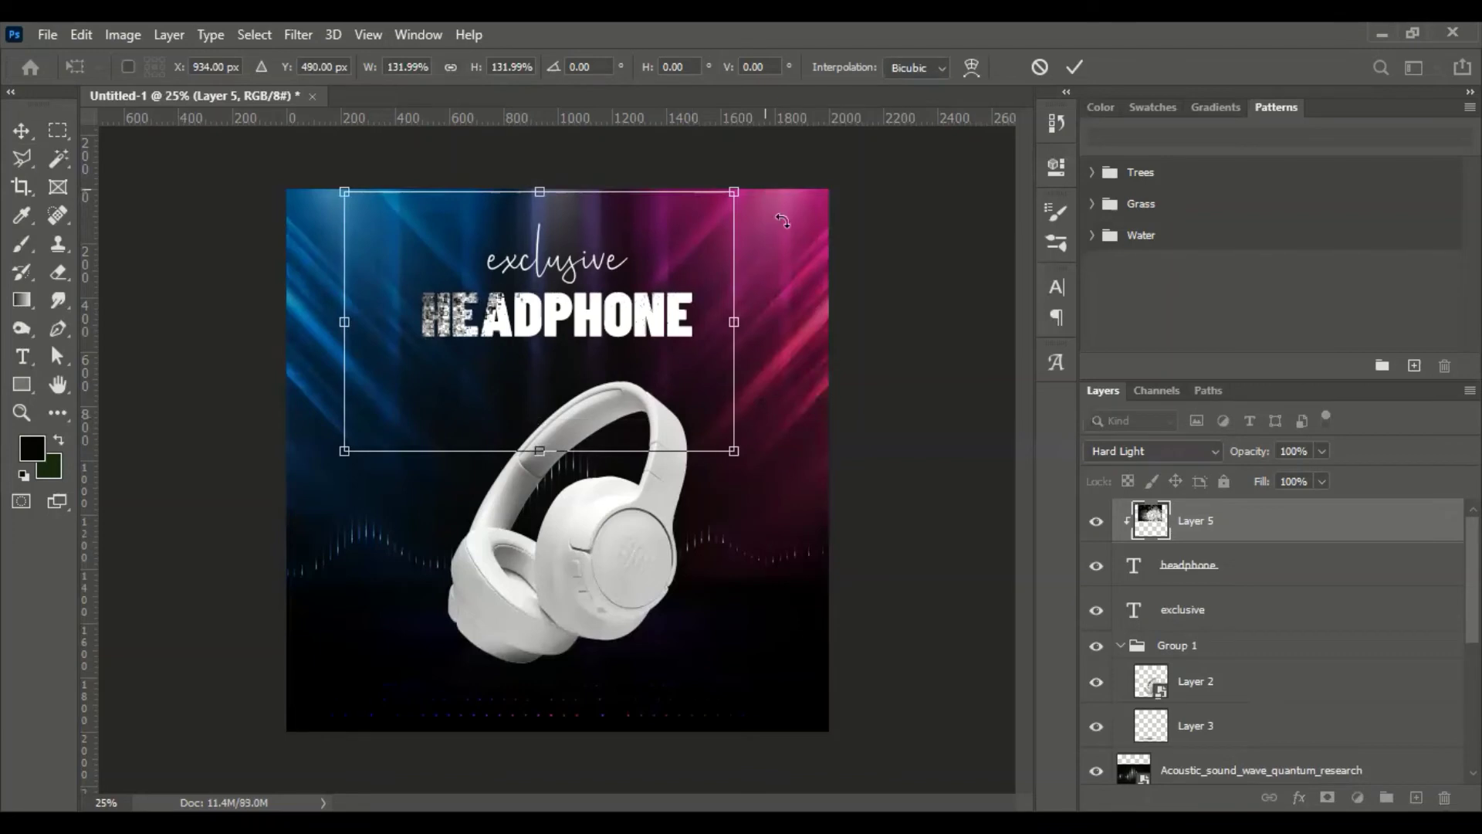
drag(782, 231, 792, 267)
drag(659, 402, 658, 402)
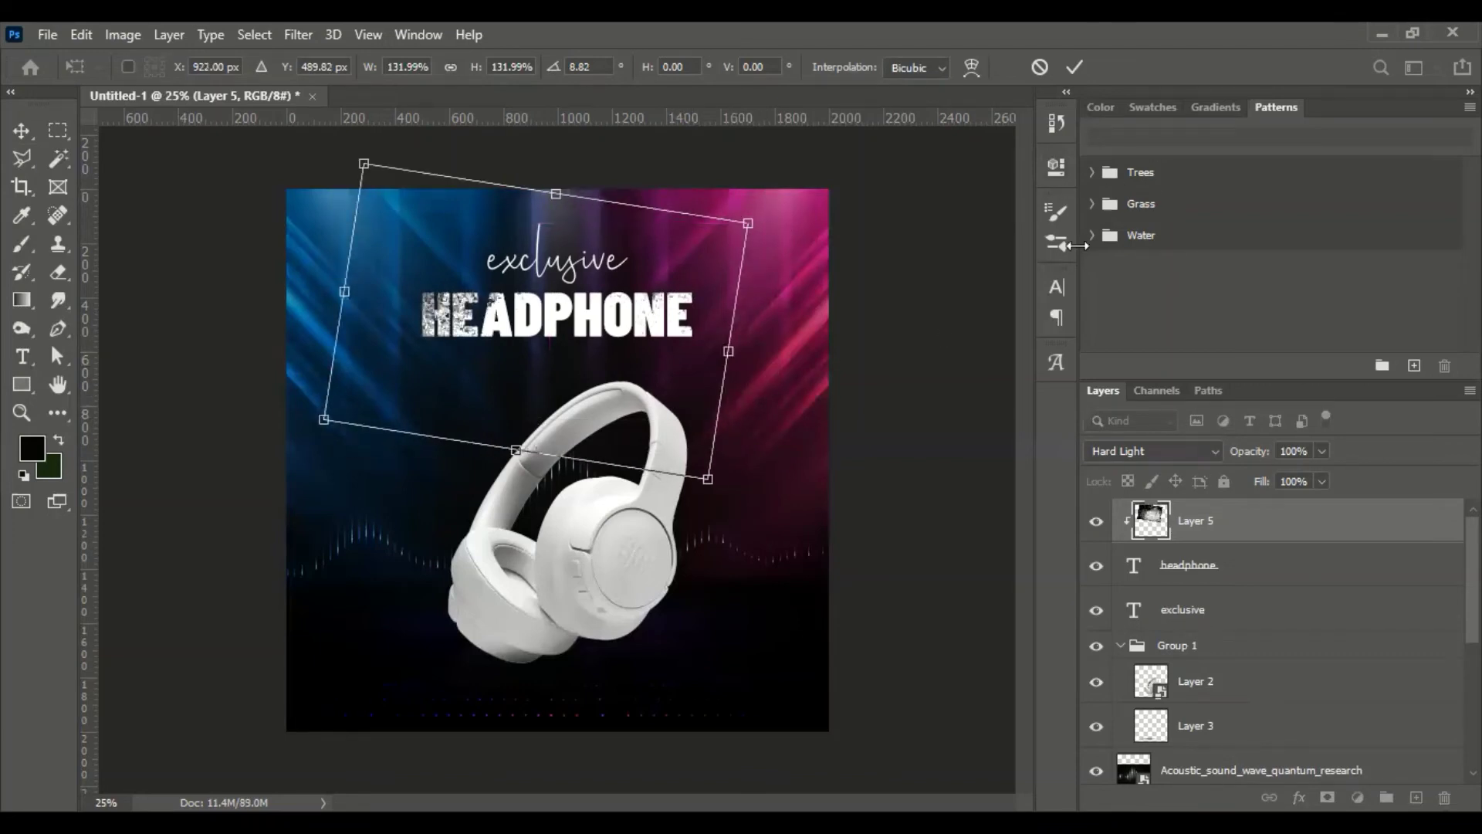
click(1075, 68)
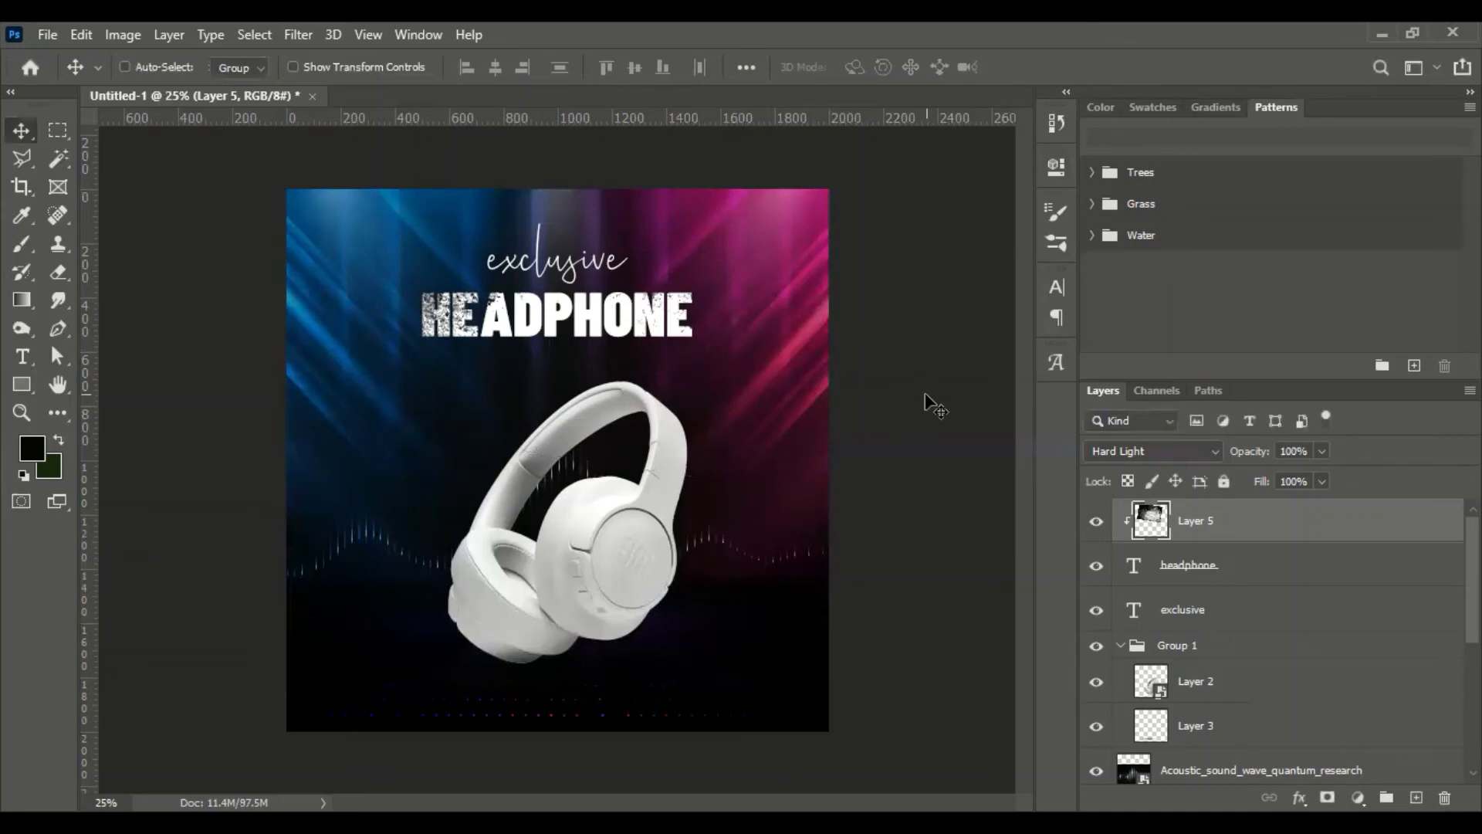
- Lower the clipped texture's opacity to 41%
click(1322, 450)
drag(1322, 475, 1278, 477)
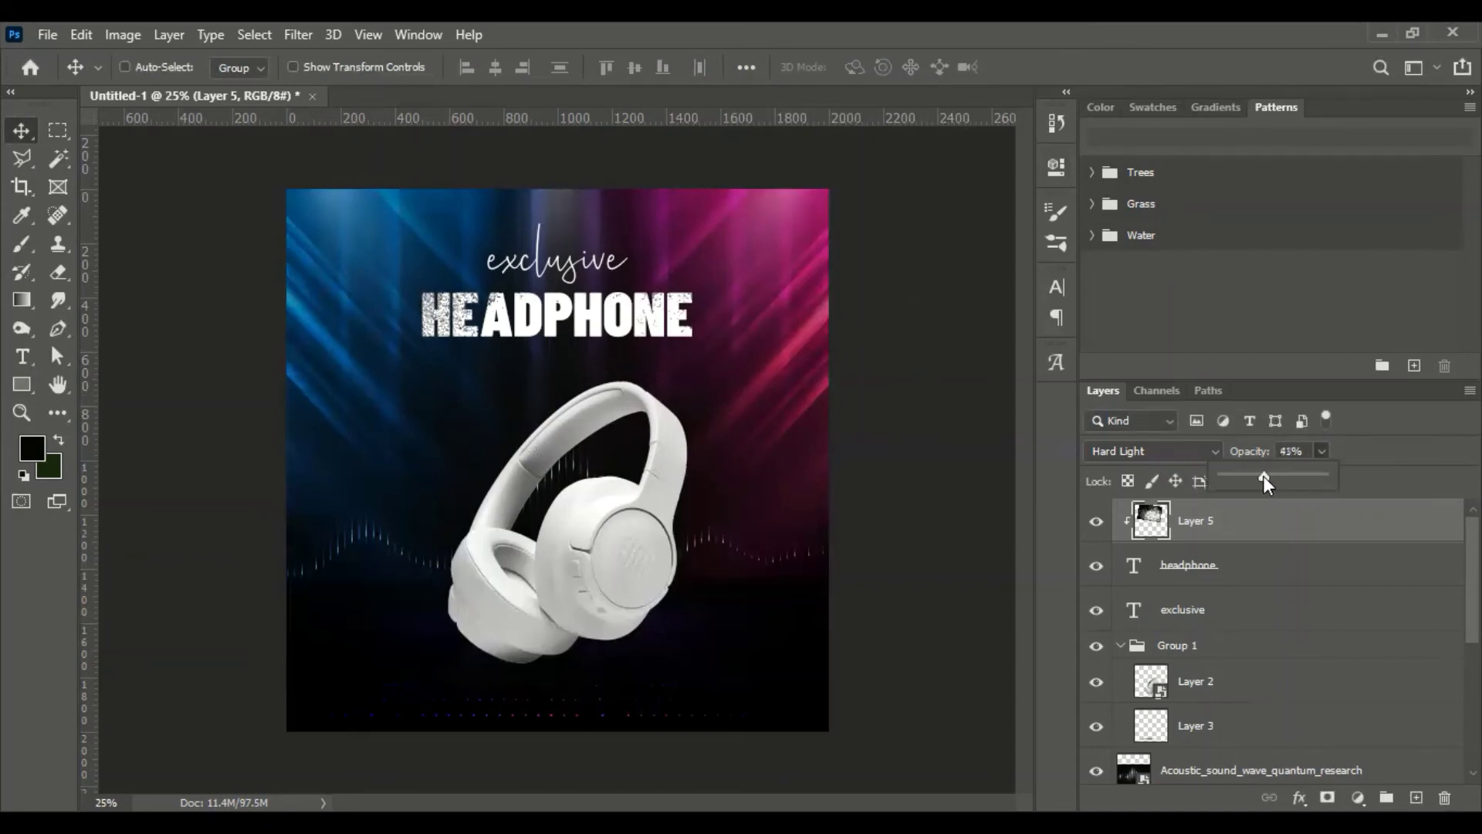
click(914, 345)
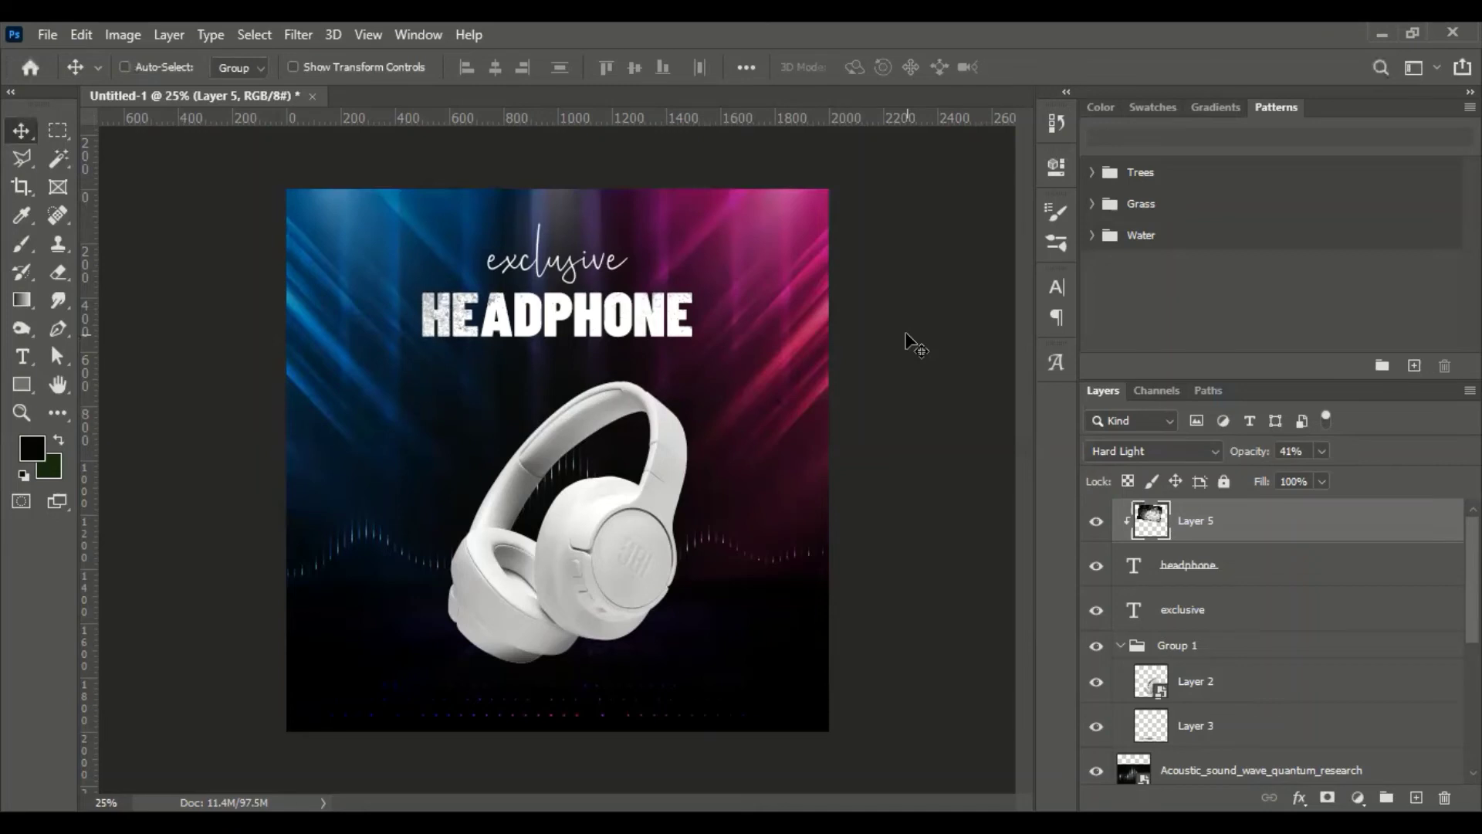
click(22, 356)
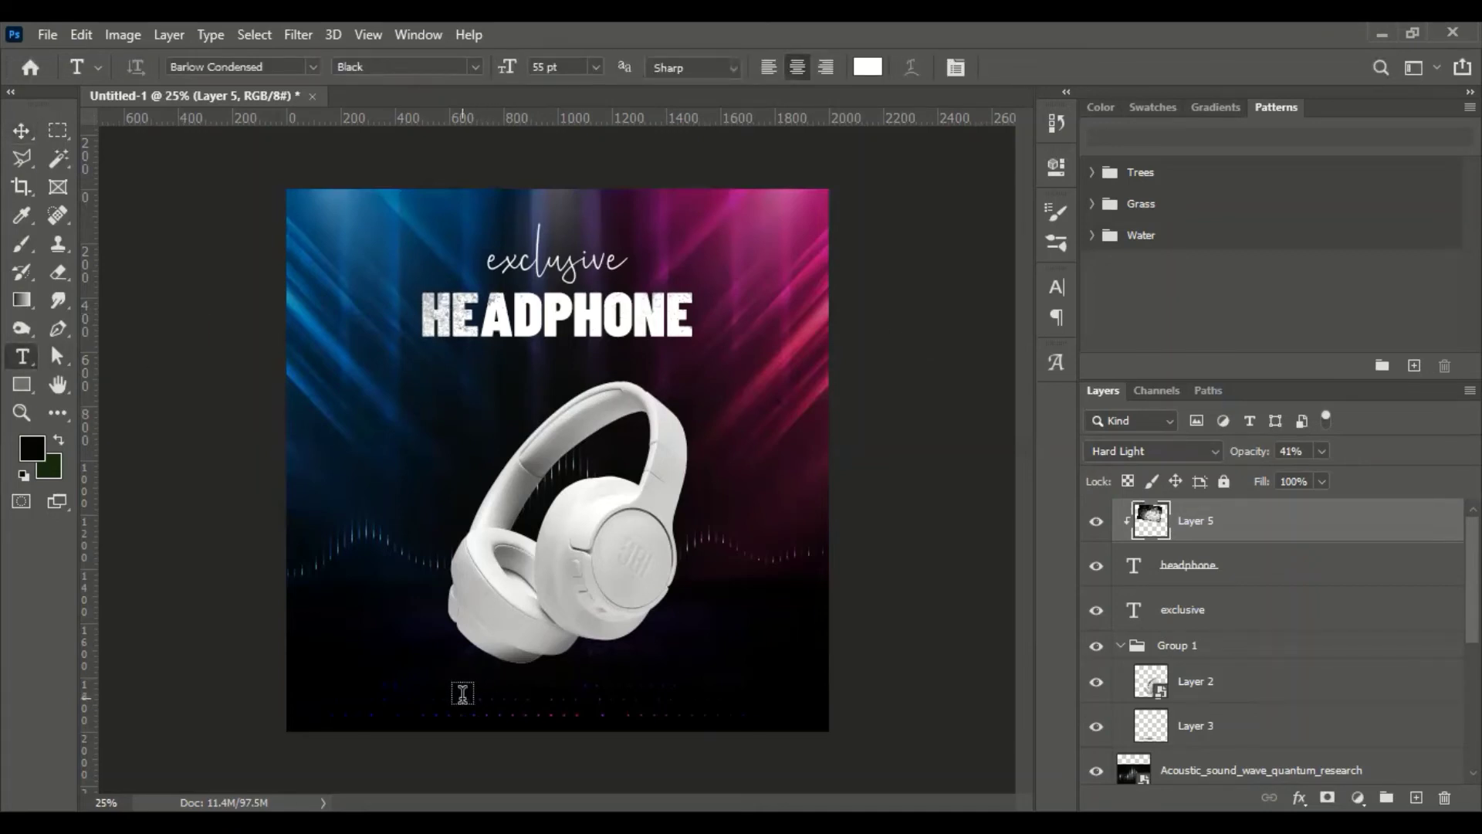
click(463, 692)
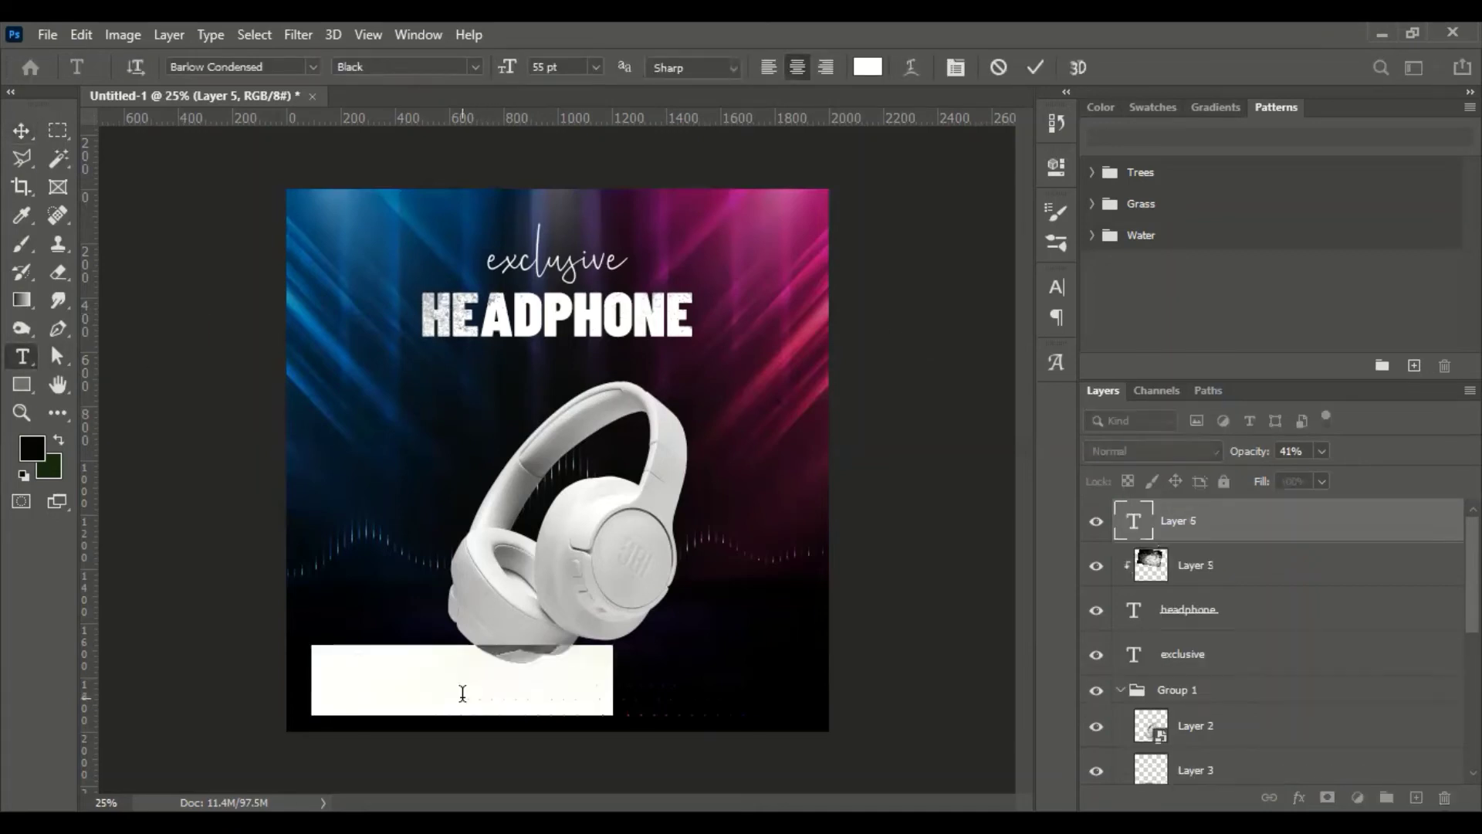
click(289, 71)
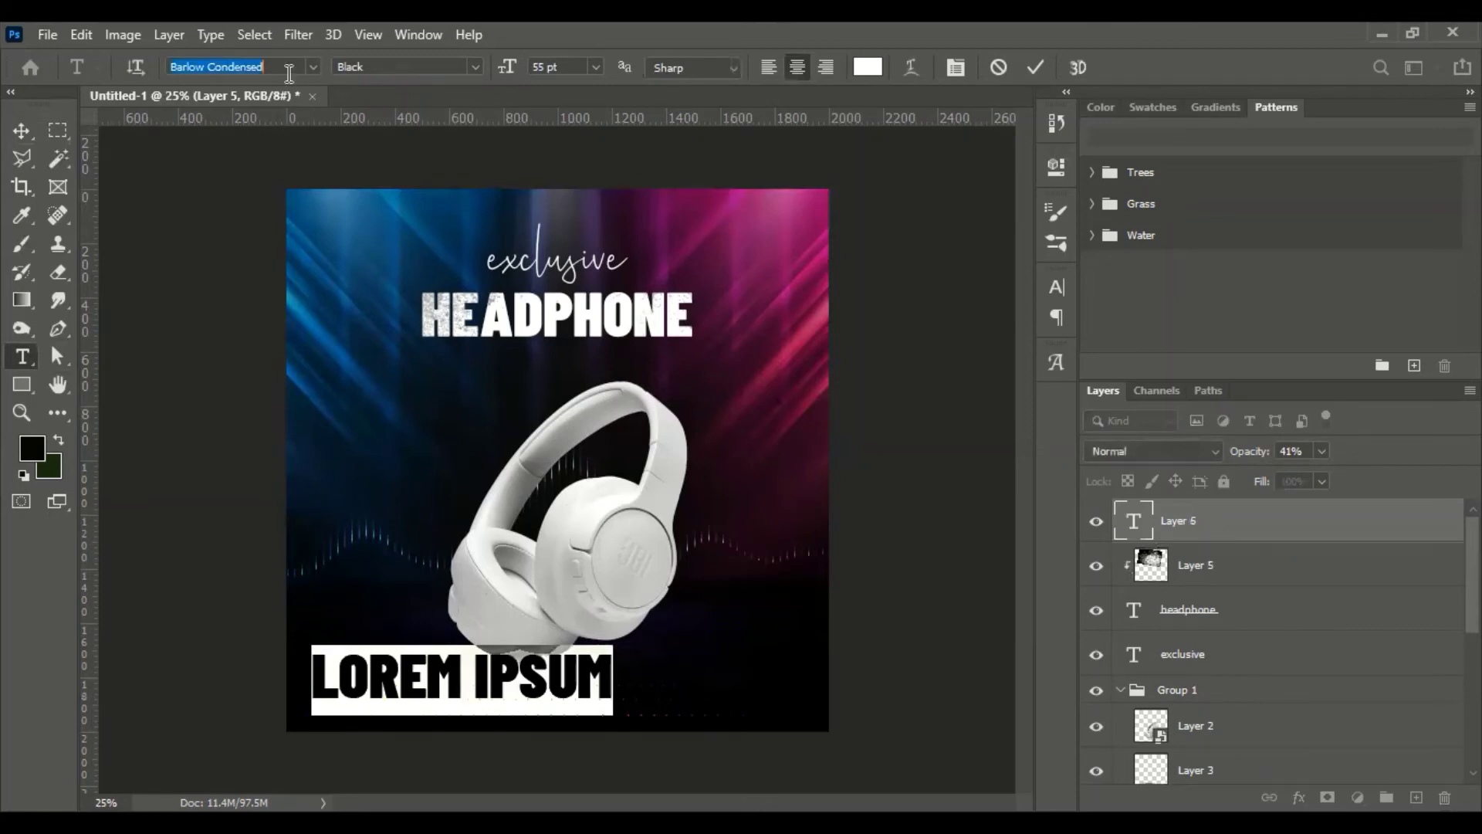
text(mont)
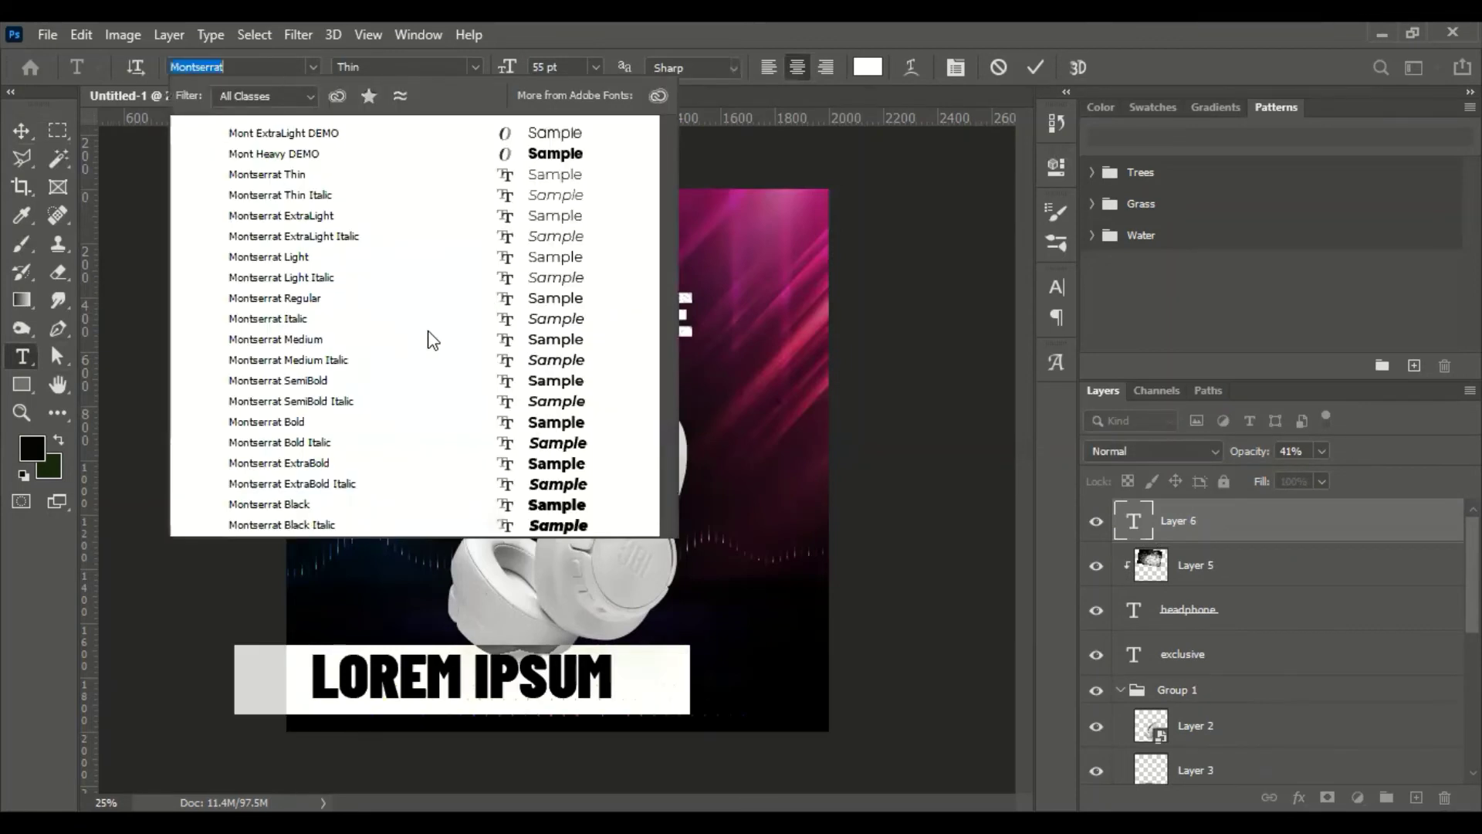
click(529, 340)
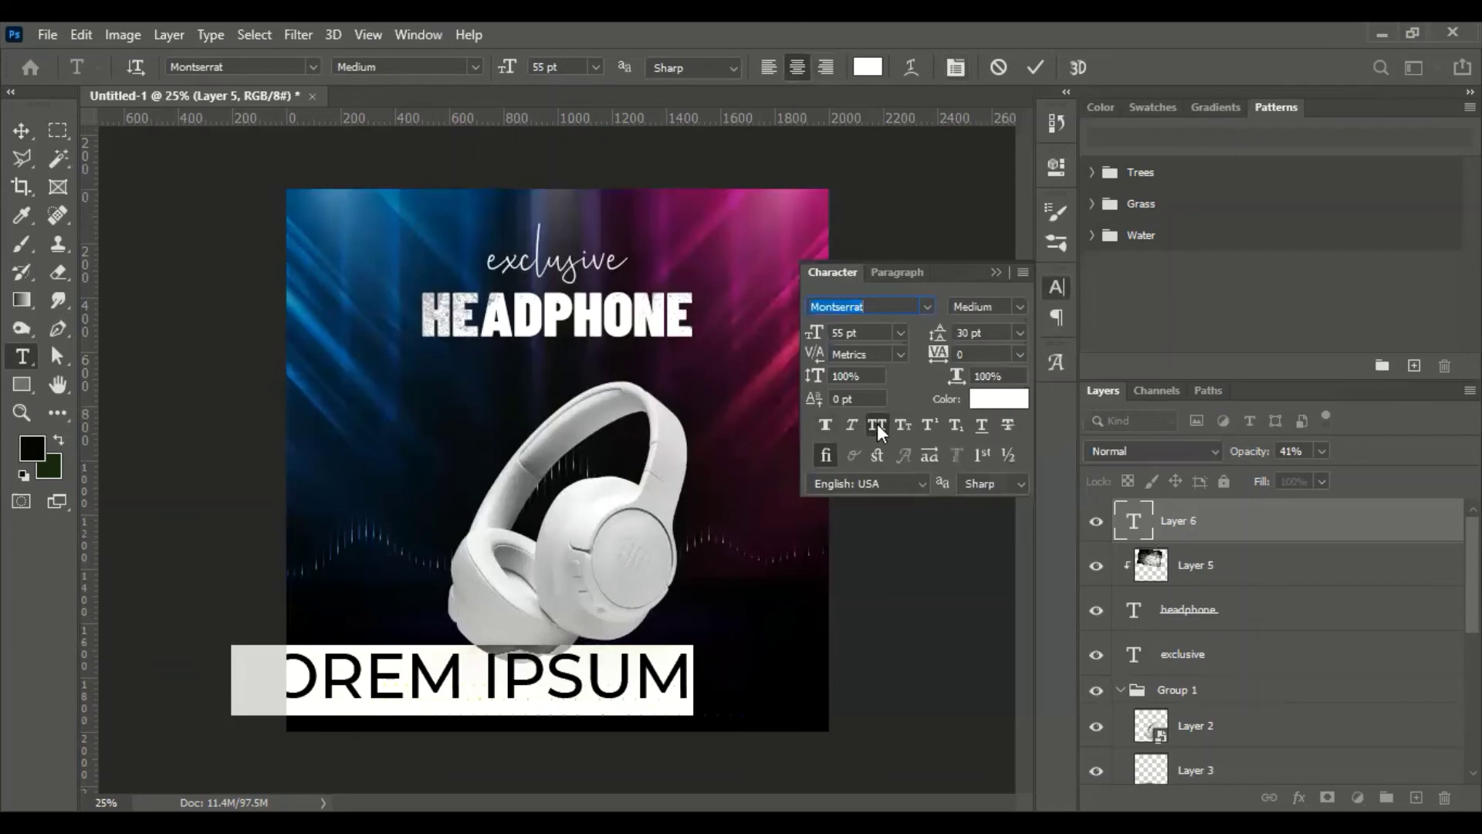
click(877, 424)
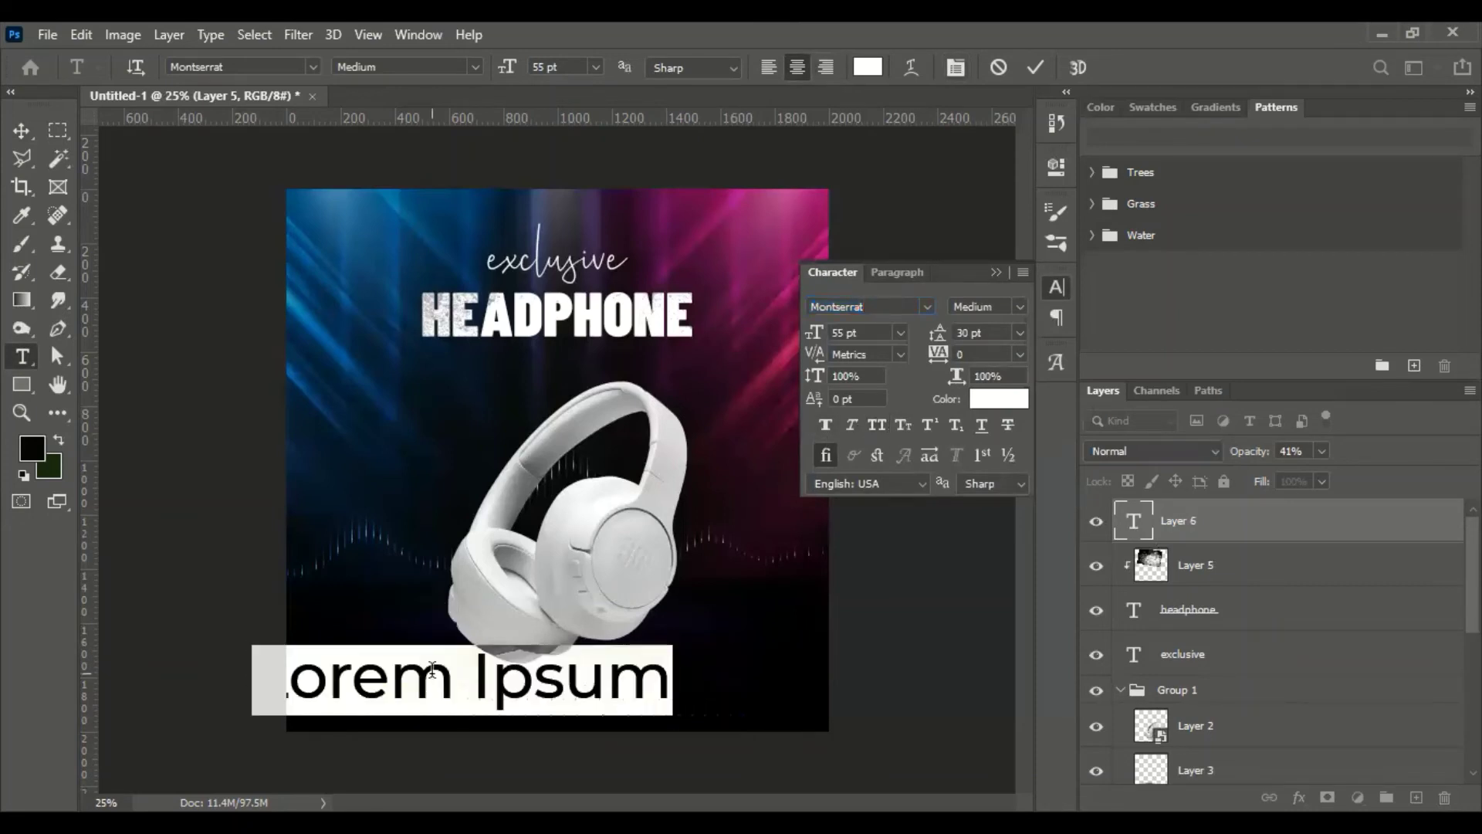
text(www.)
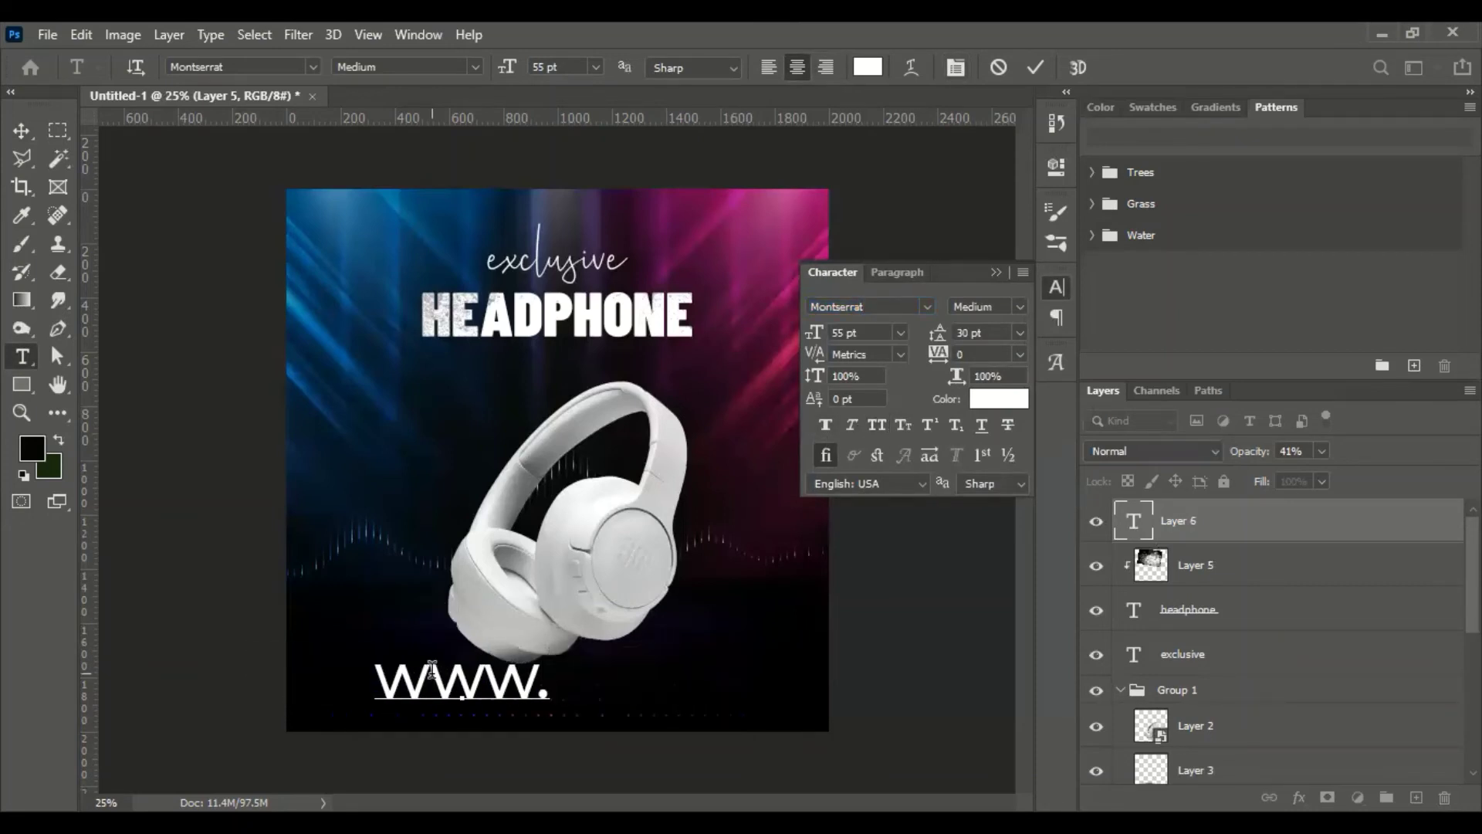
text(jbl)
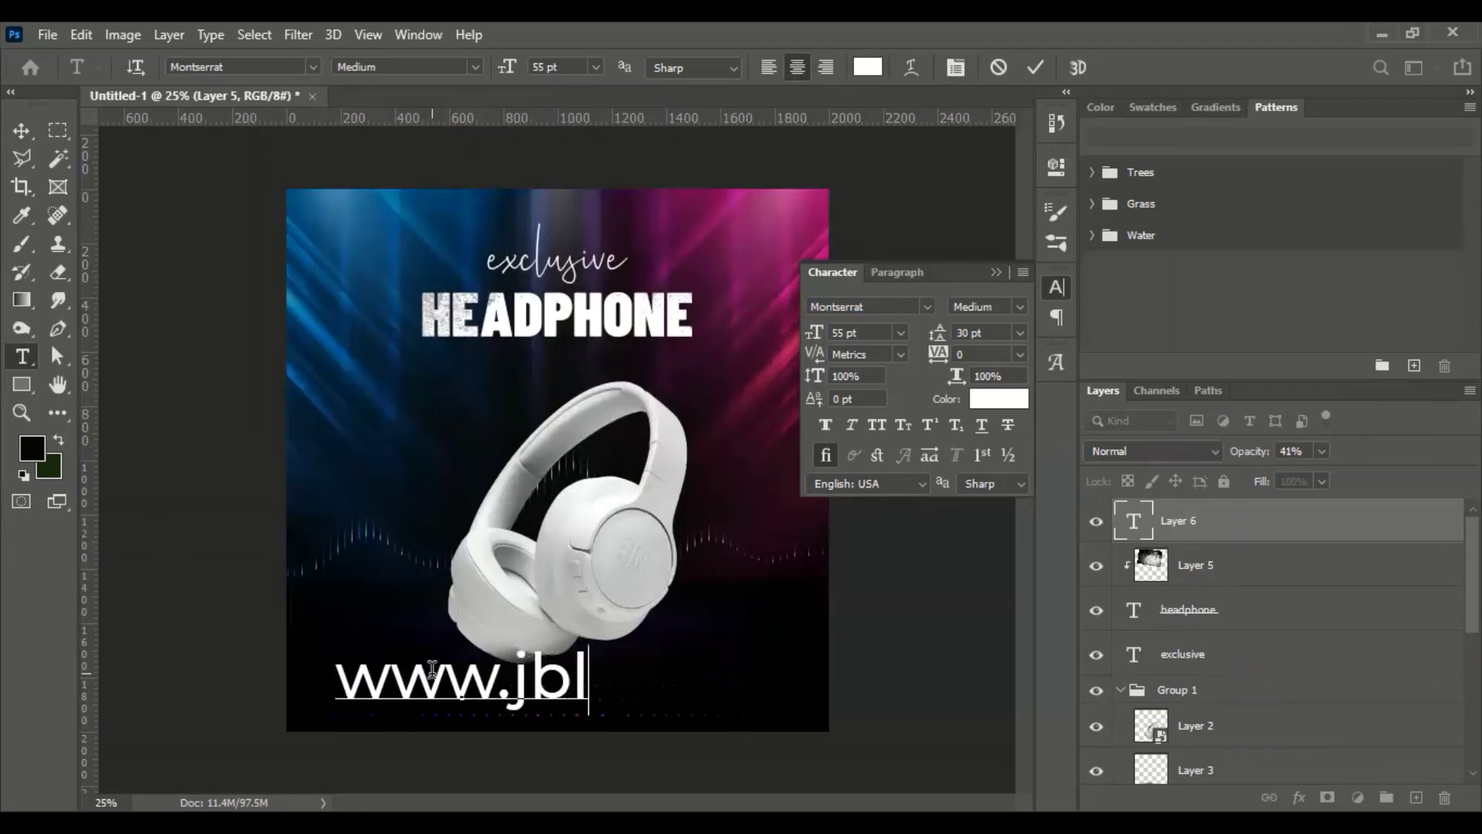
text(.com)
- Set the URL text to 14 pt with 500 tracking
key(ctrl+a)
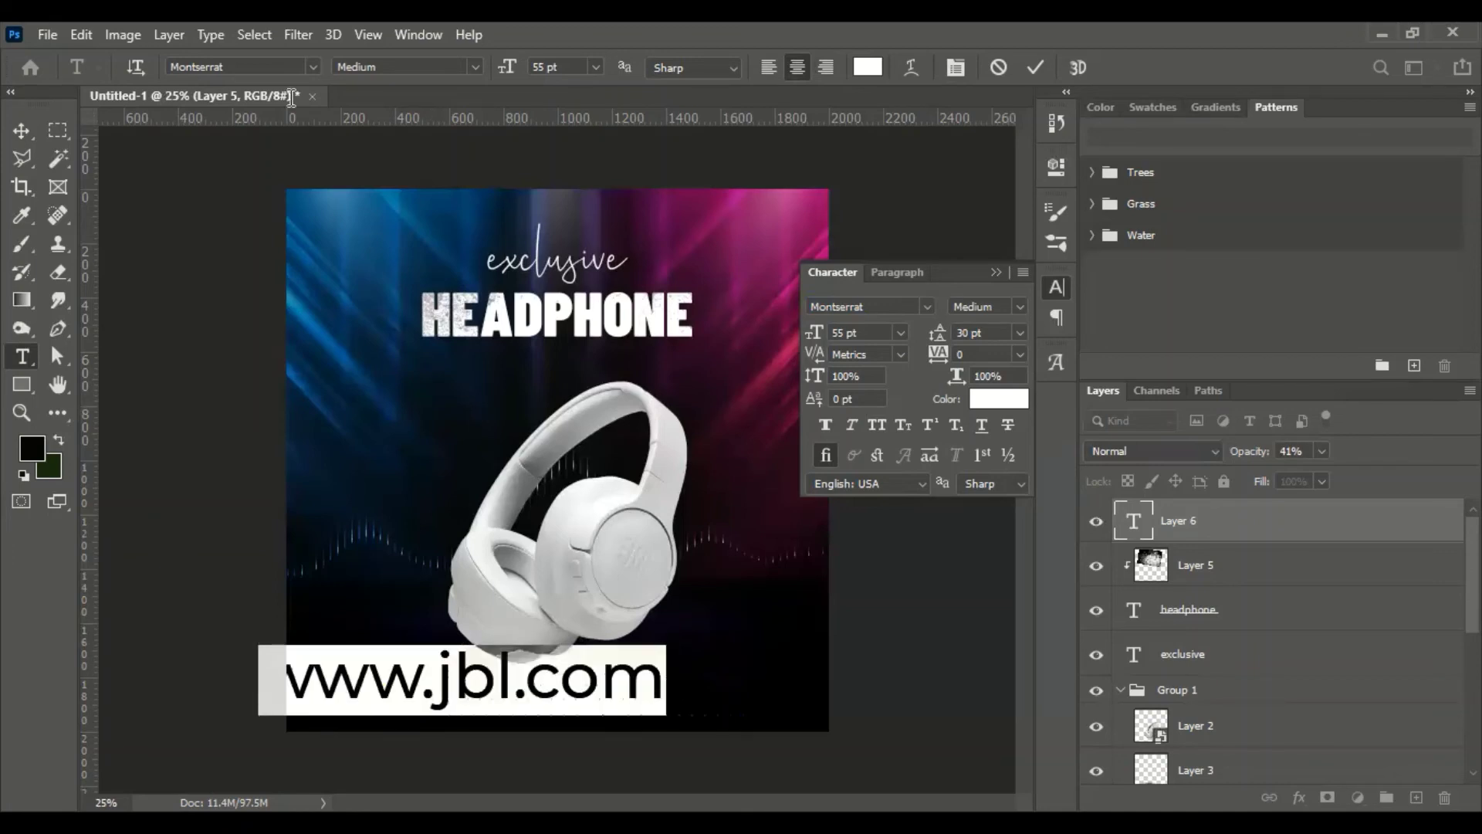
drag(507, 67, 466, 68)
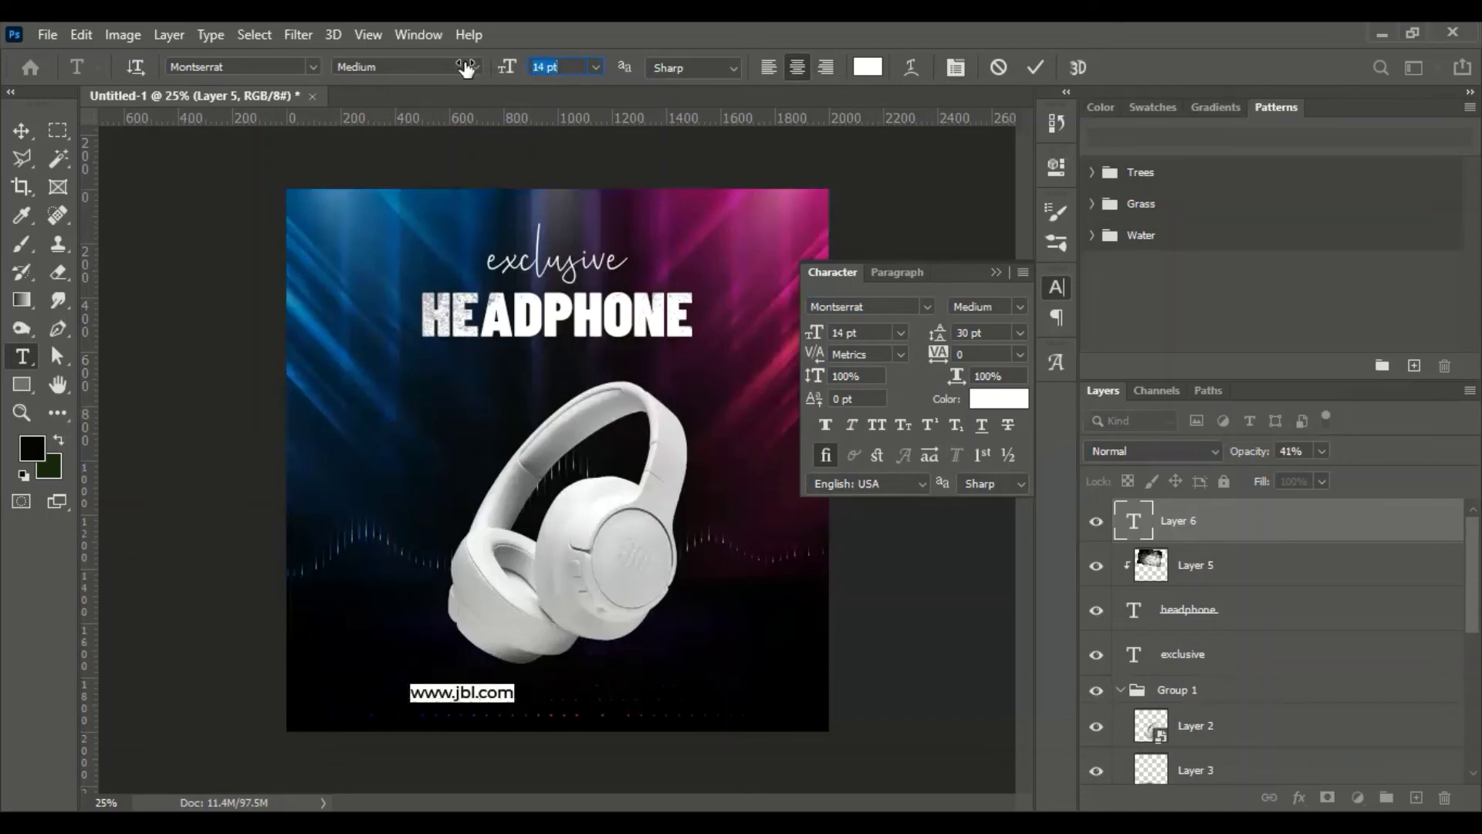
click(957, 69)
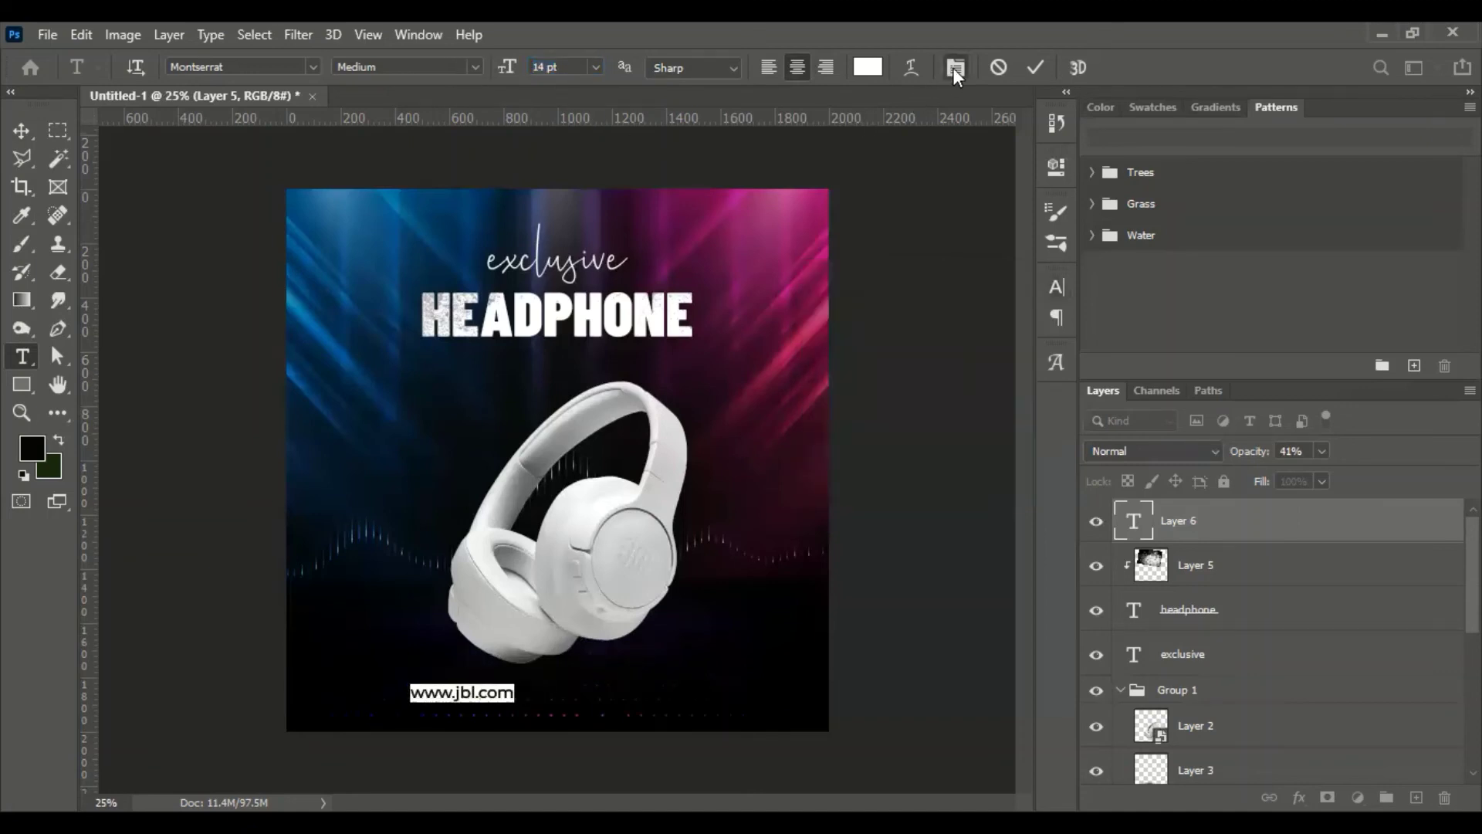
click(957, 69)
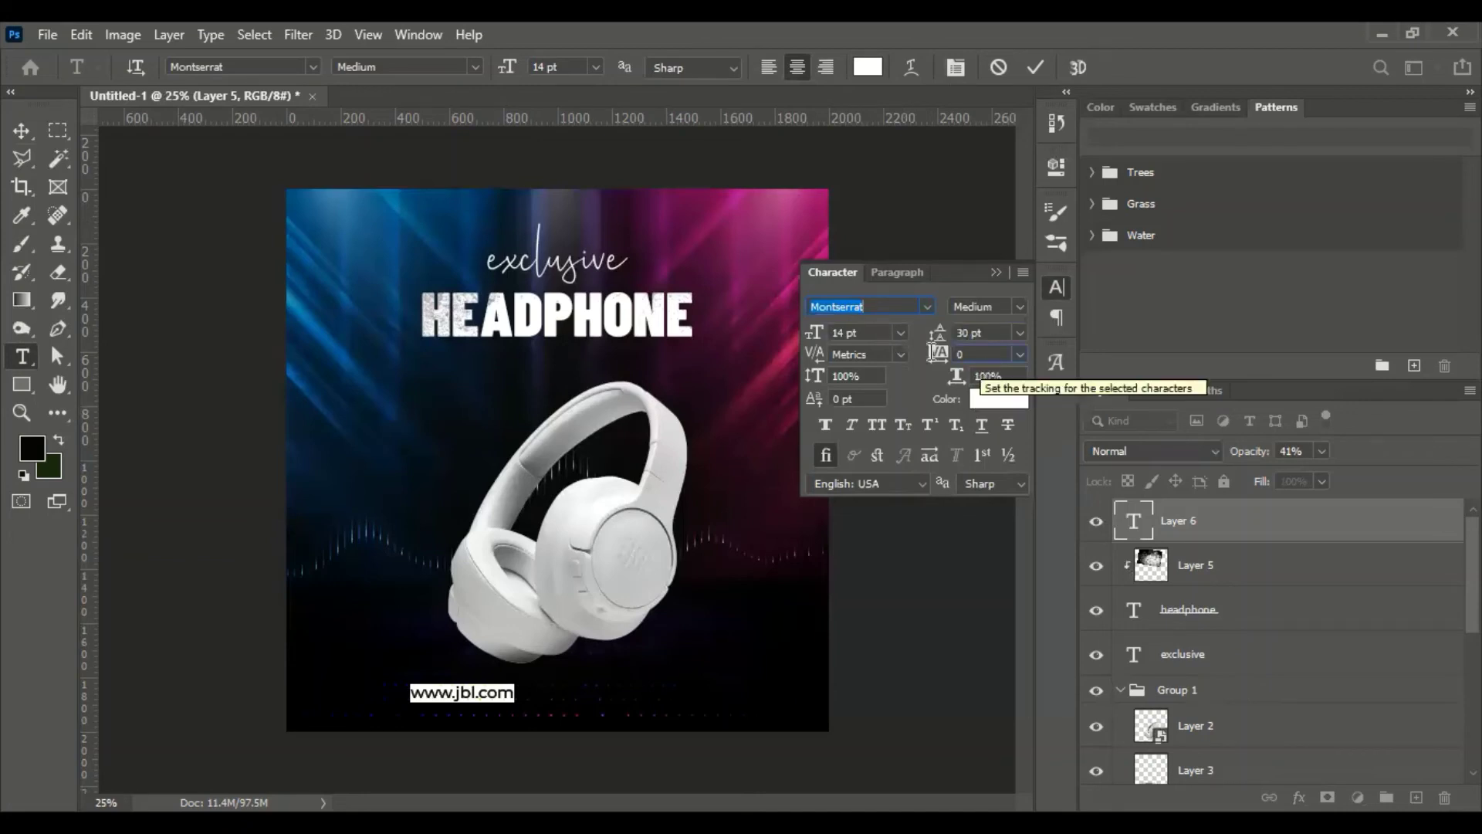
click(977, 354)
text(300)
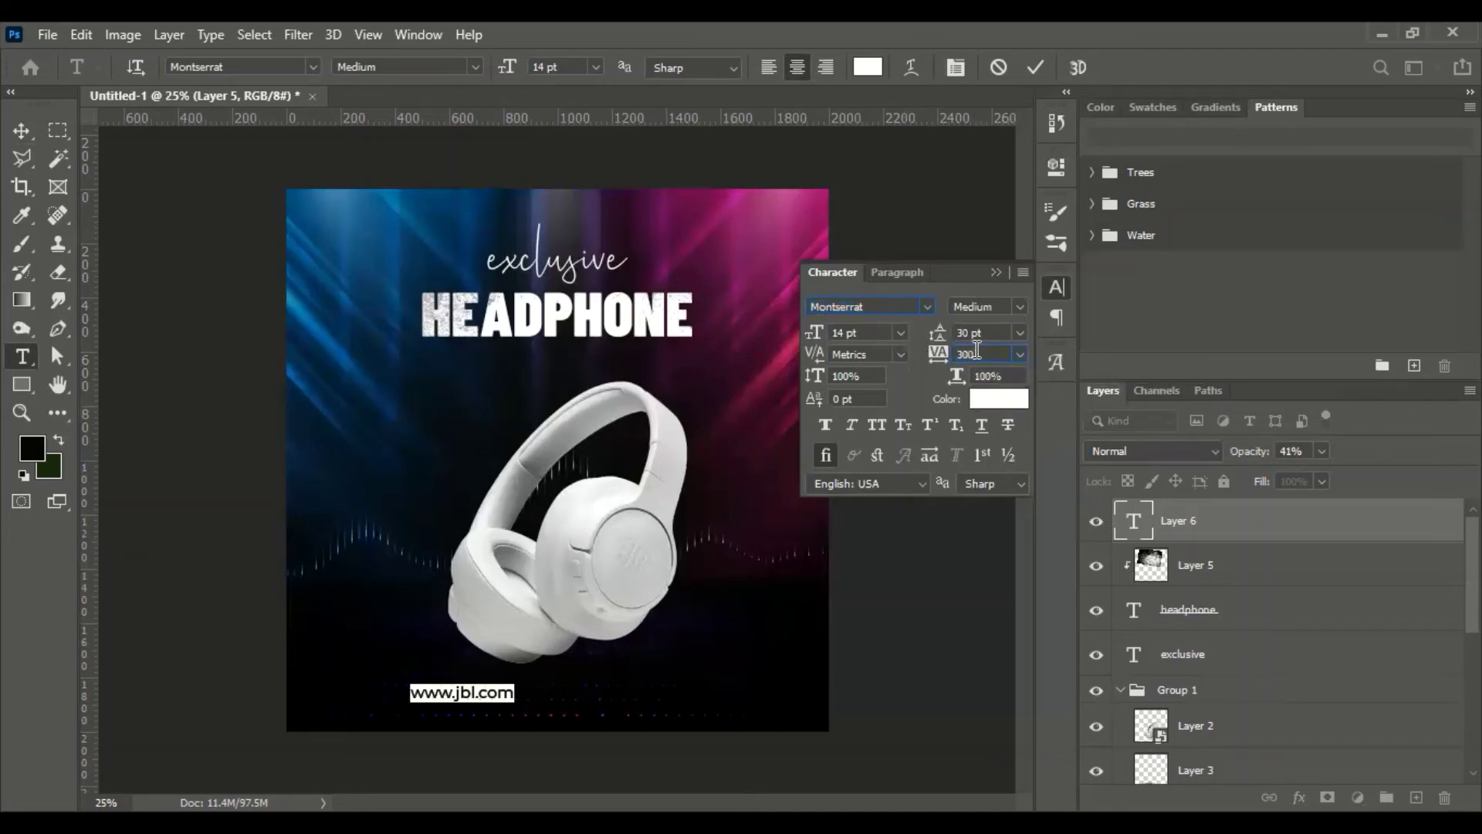
key(Return)
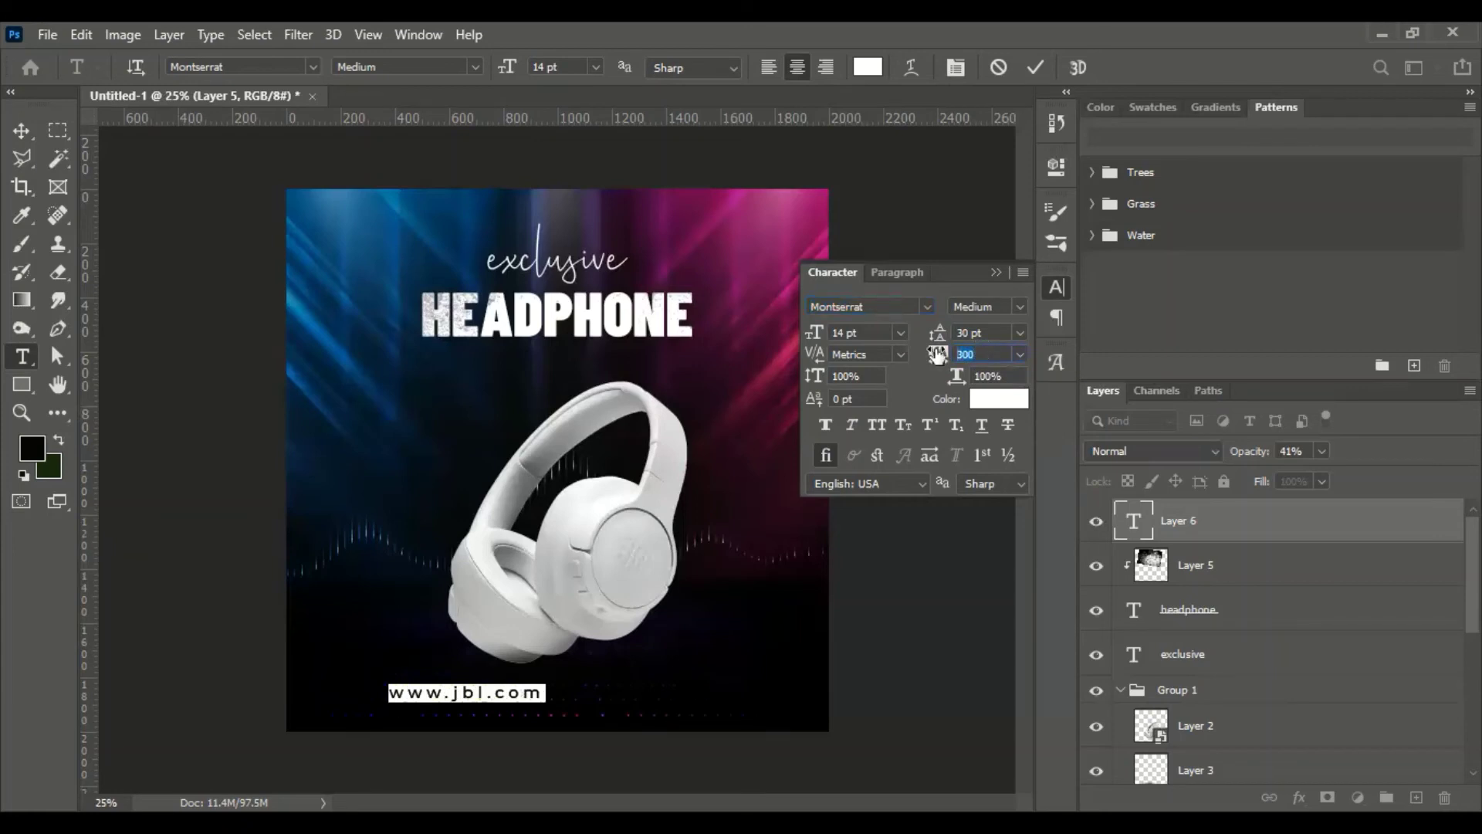
text(500)
key(Return)
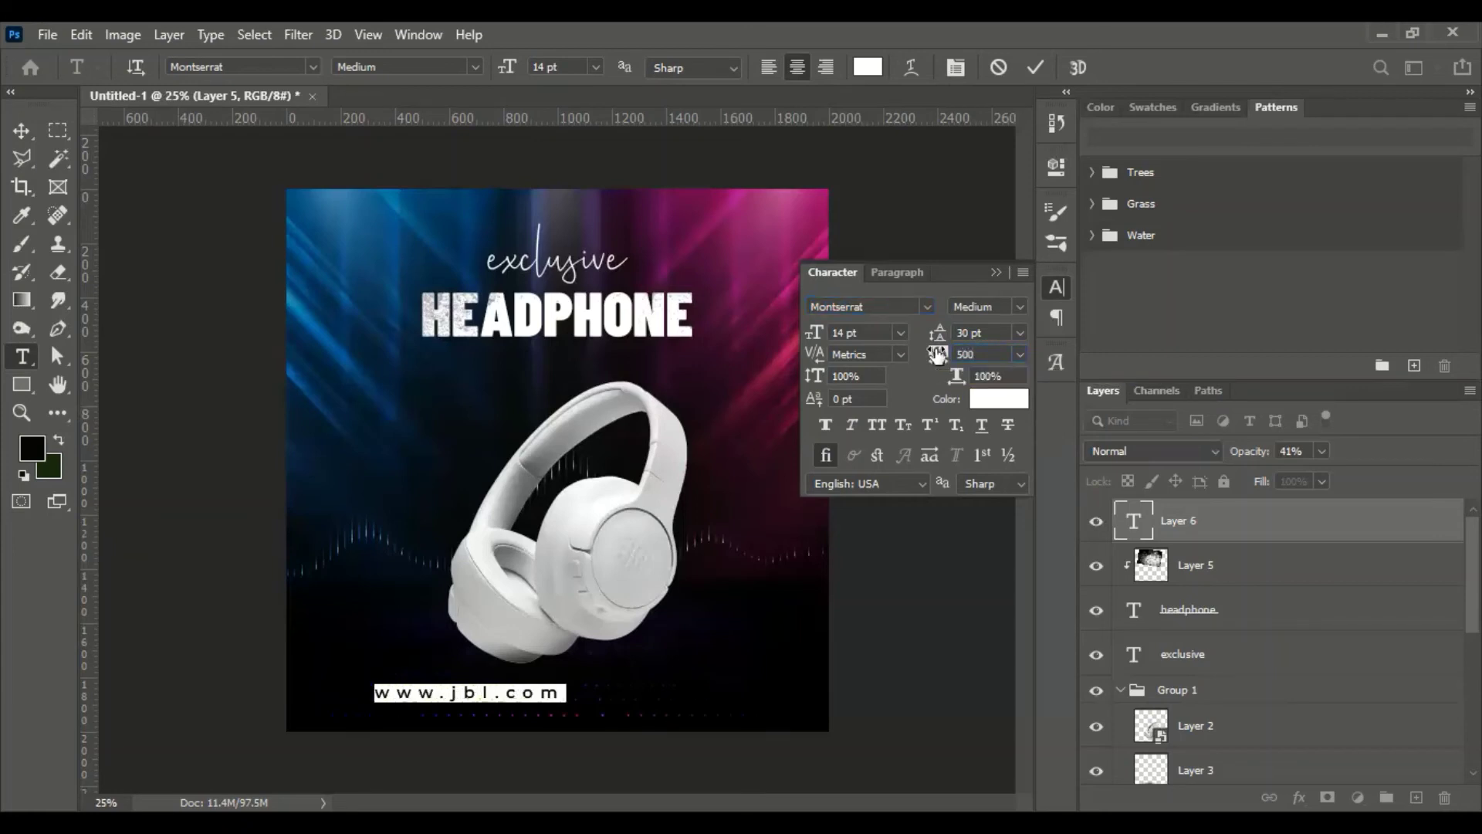
click(1001, 272)
- Commit the URL and centre it below the headphones, nudged slightly lower
key(ctrl+Return)
key(v)
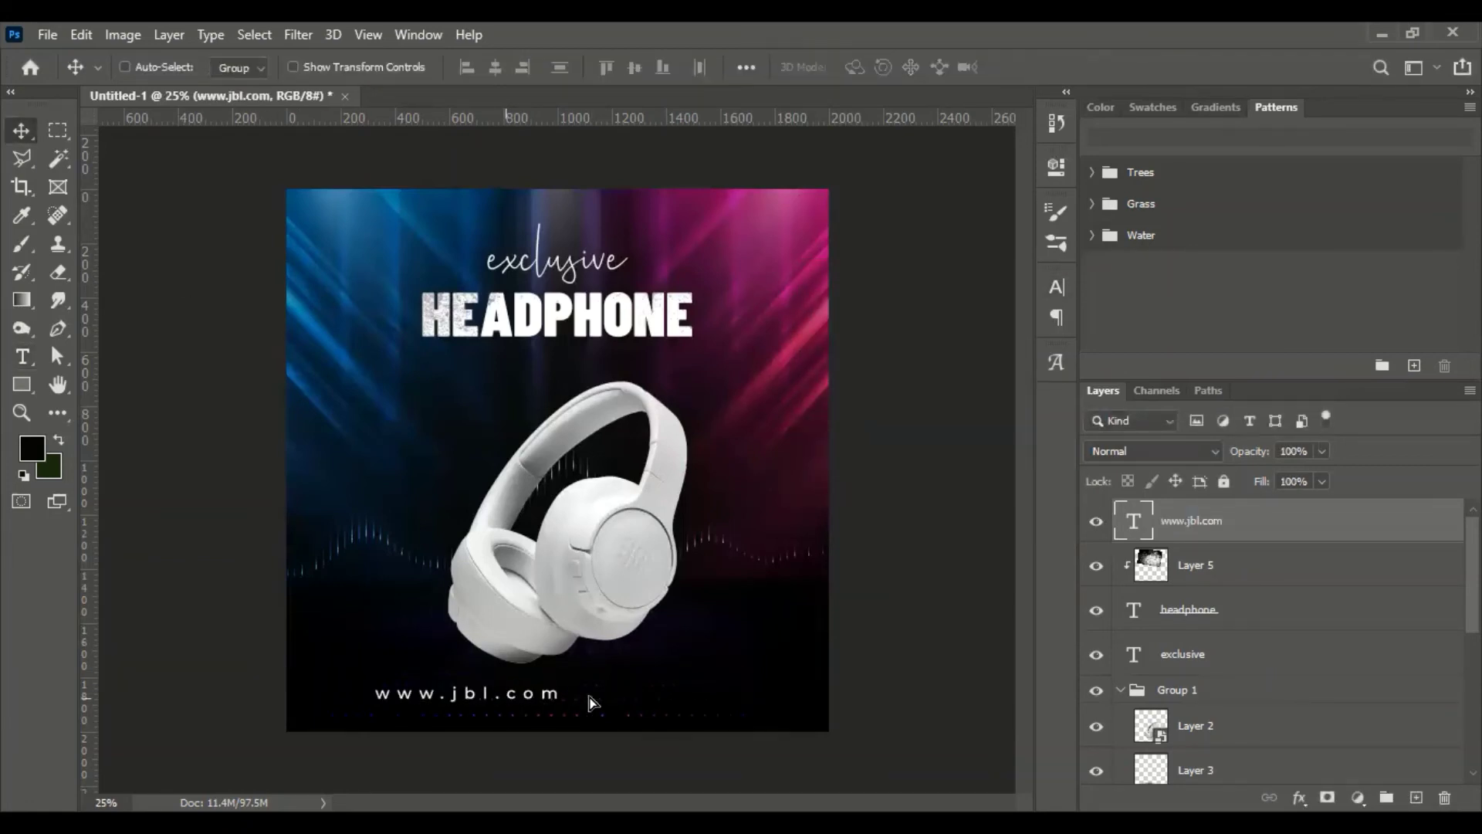
drag(590, 702, 726, 691)
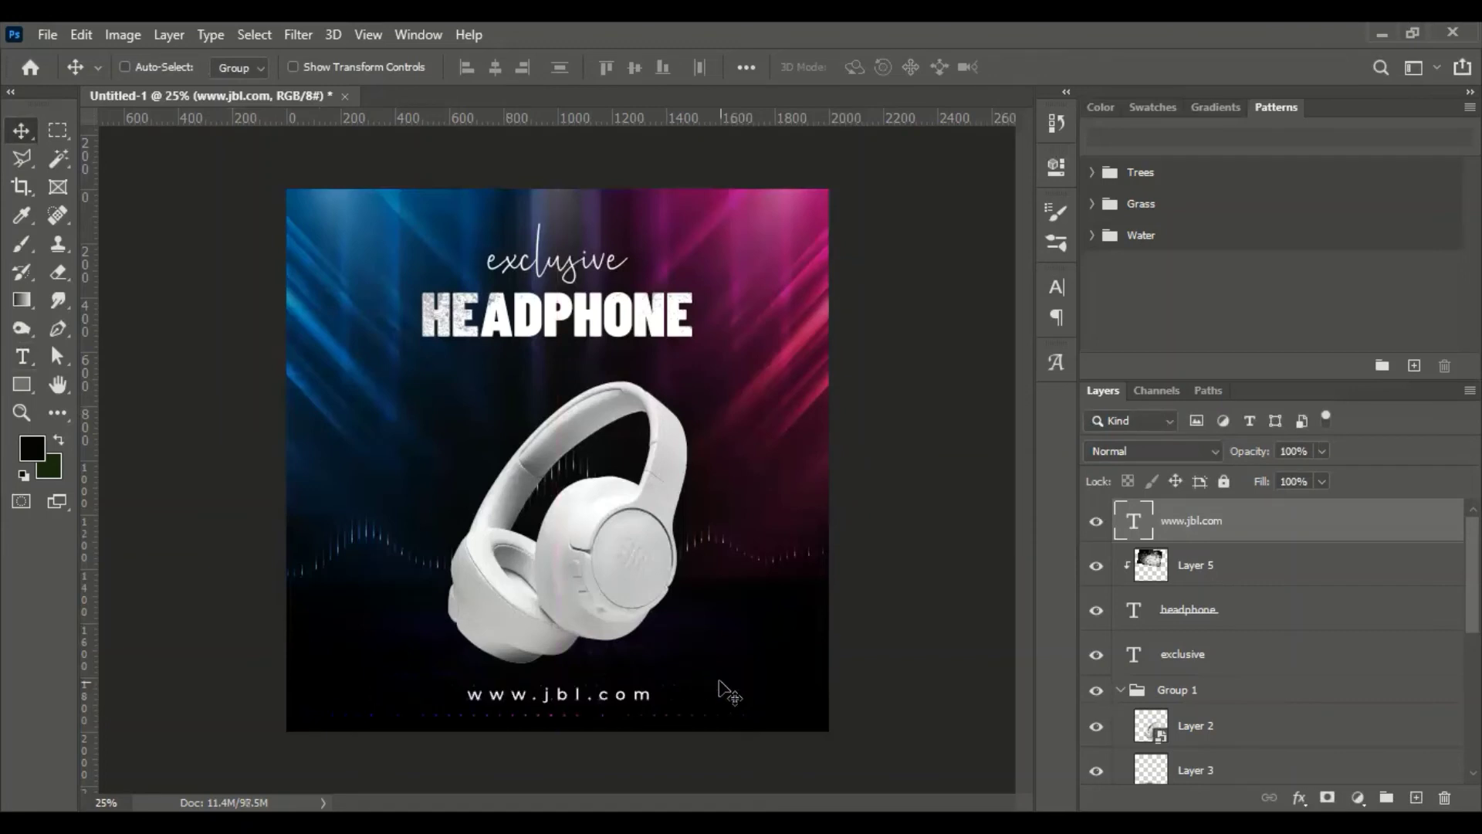
key(shift+Down)
key(shift+Down)
key(shift+Down)
key(shift+Down)
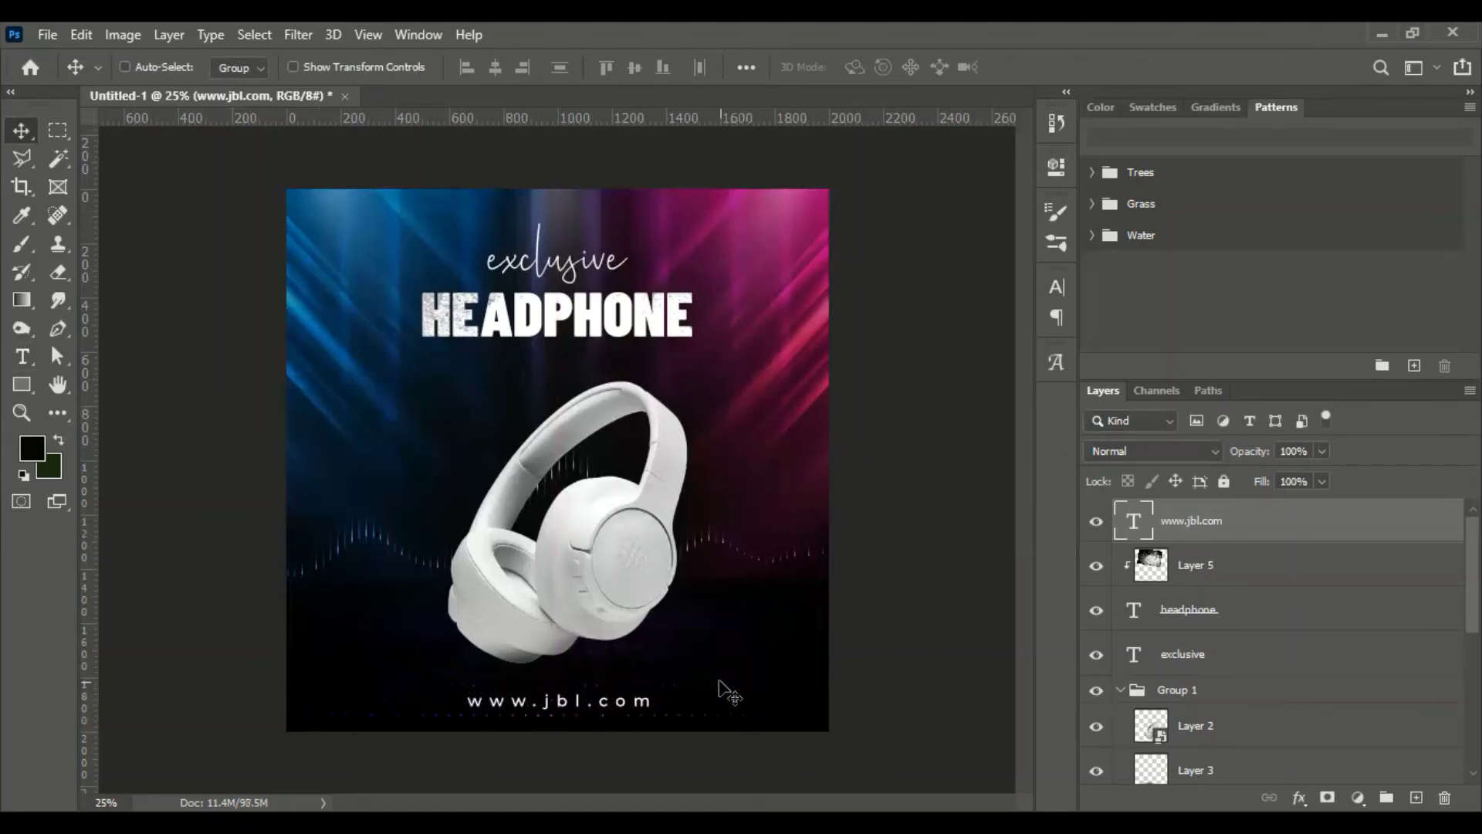
- Add a Stroke layer effect to the HEADPHONE title, cancelling an initial glow attempt
click(1177, 618)
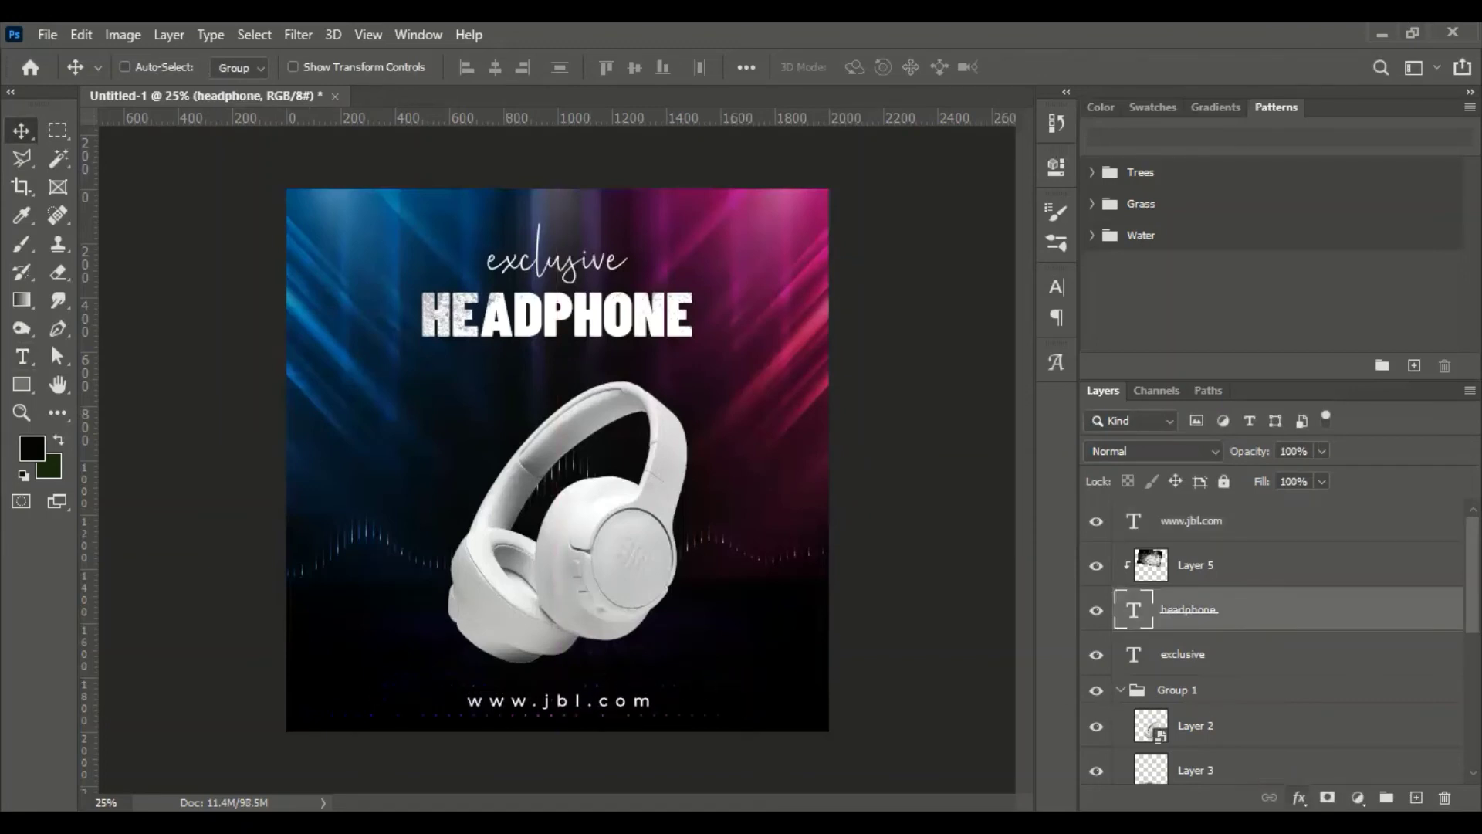
click(1299, 798)
click(1353, 785)
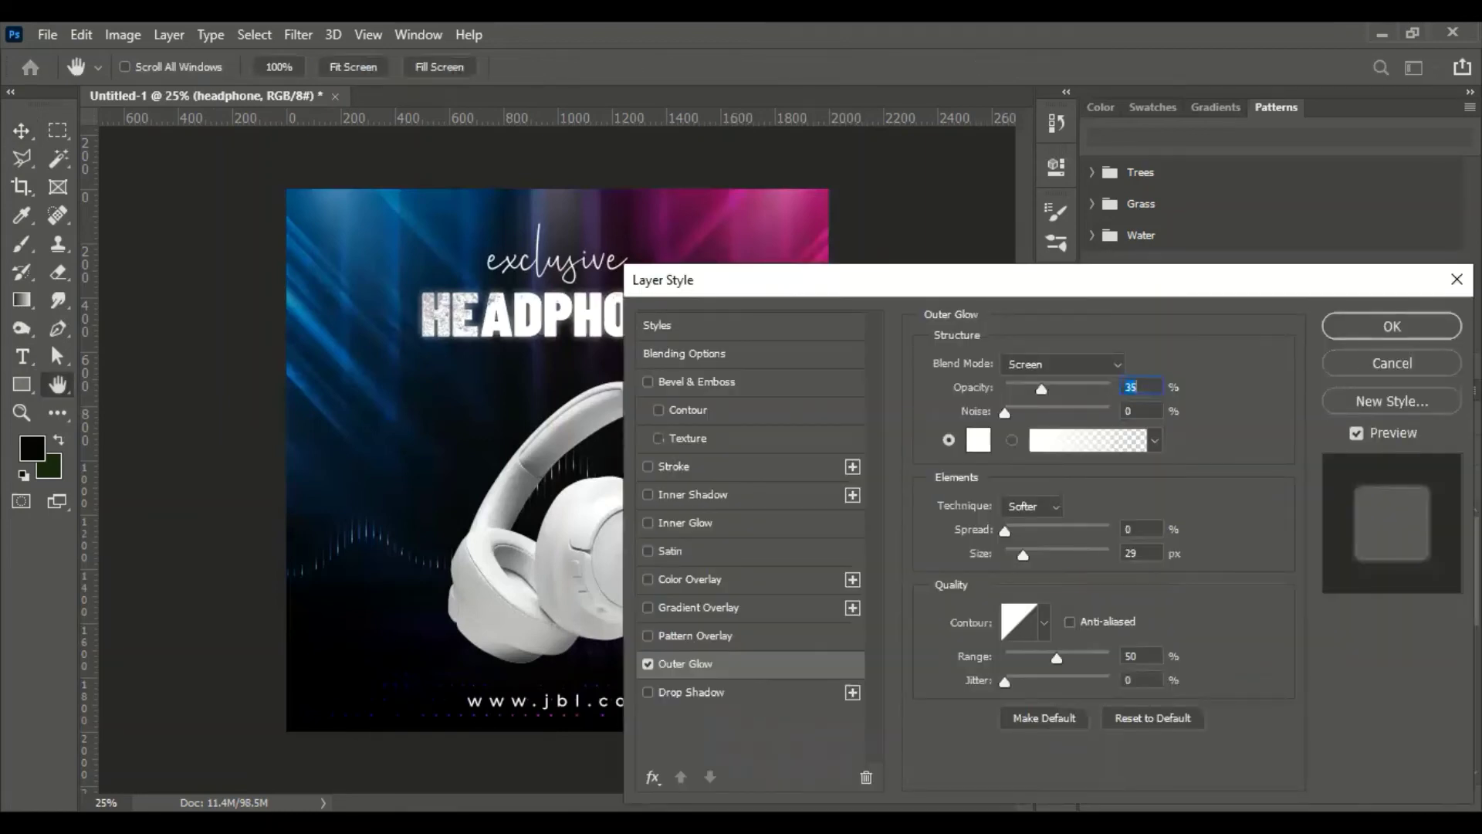
click(1391, 363)
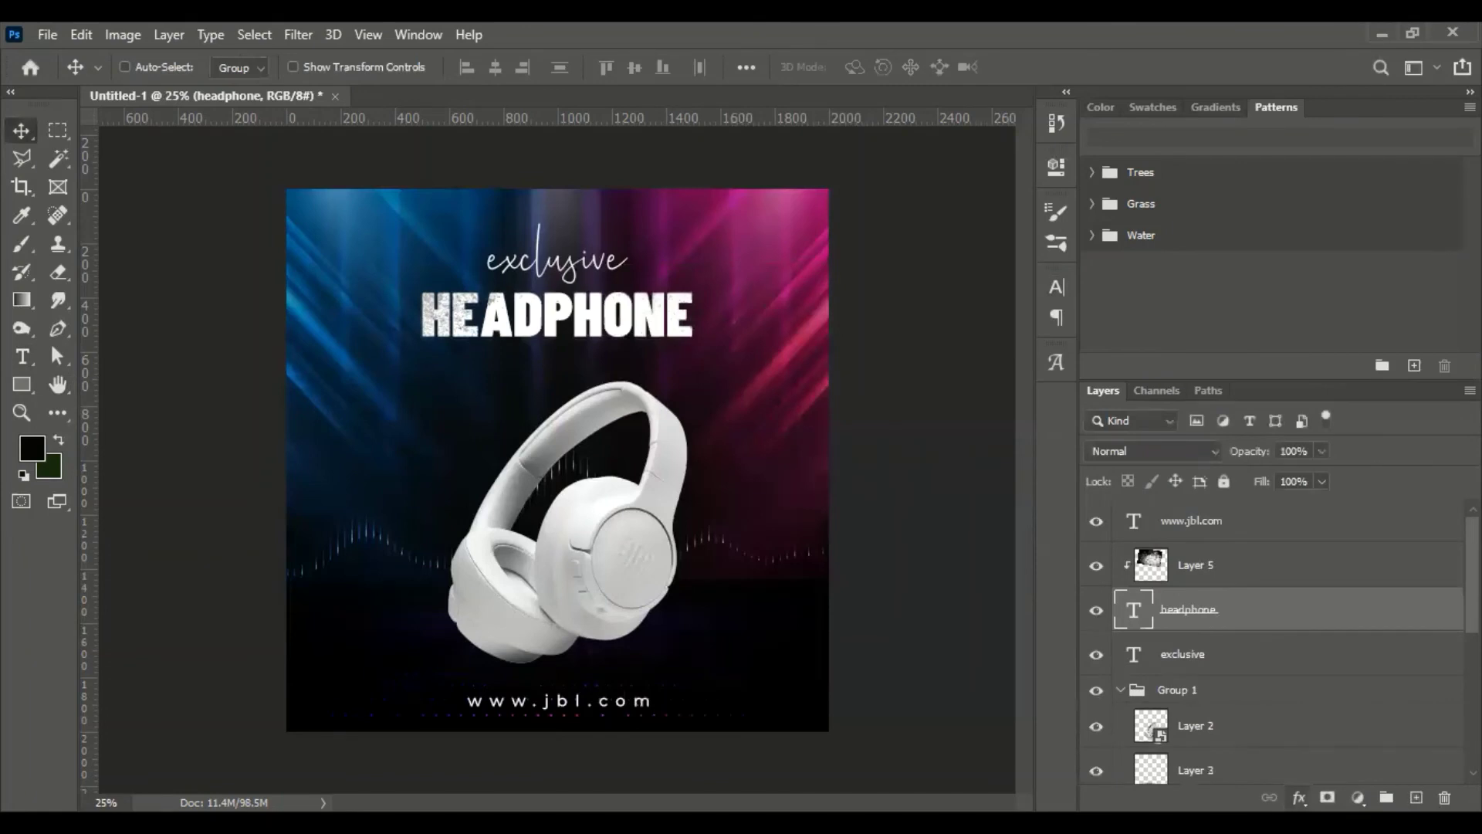
click(1299, 797)
click(1338, 633)
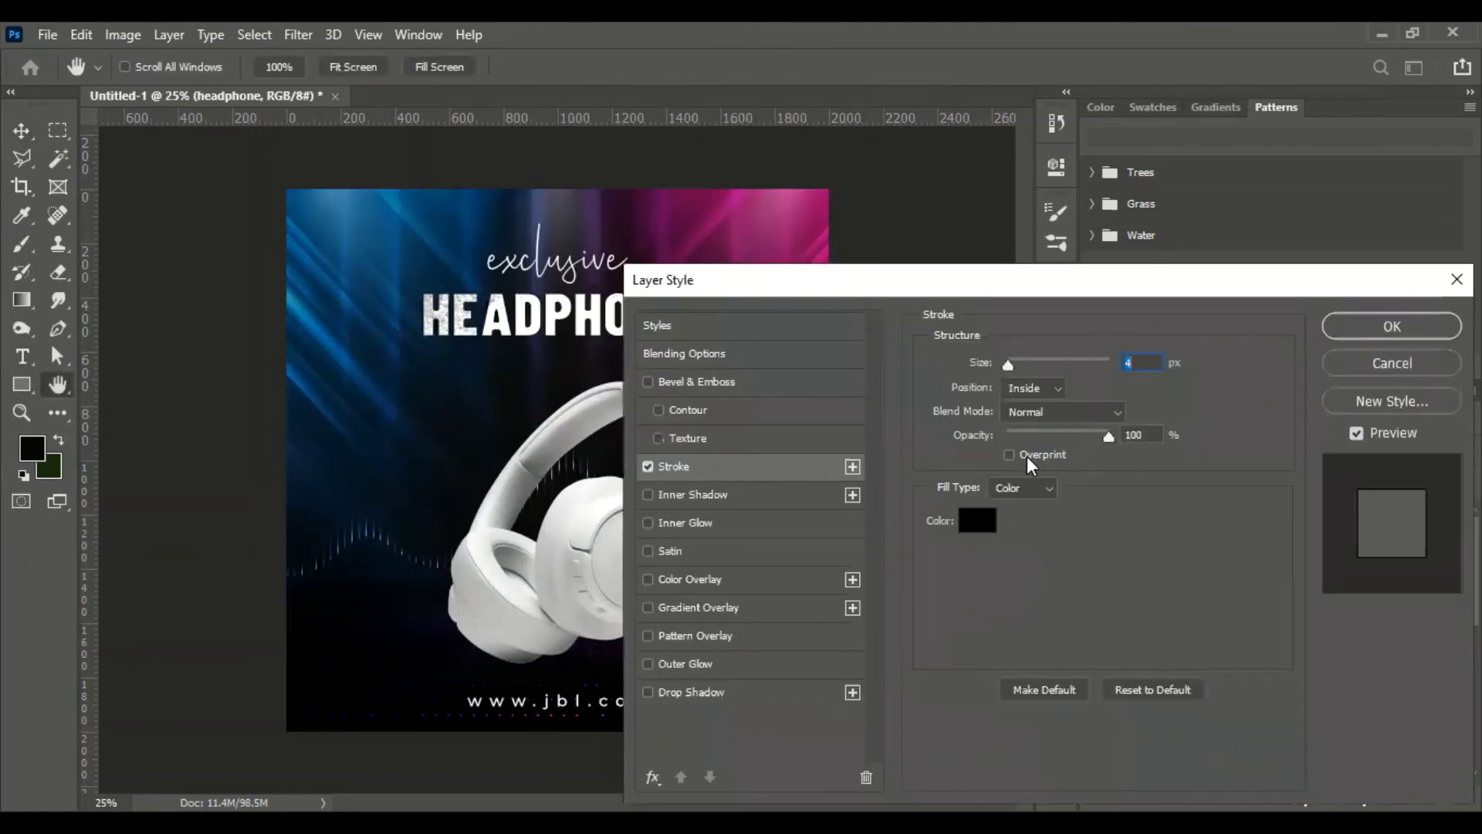
- Make the stroke Outside, pink ca0084, 5 px, and apply it
click(1034, 387)
click(1039, 413)
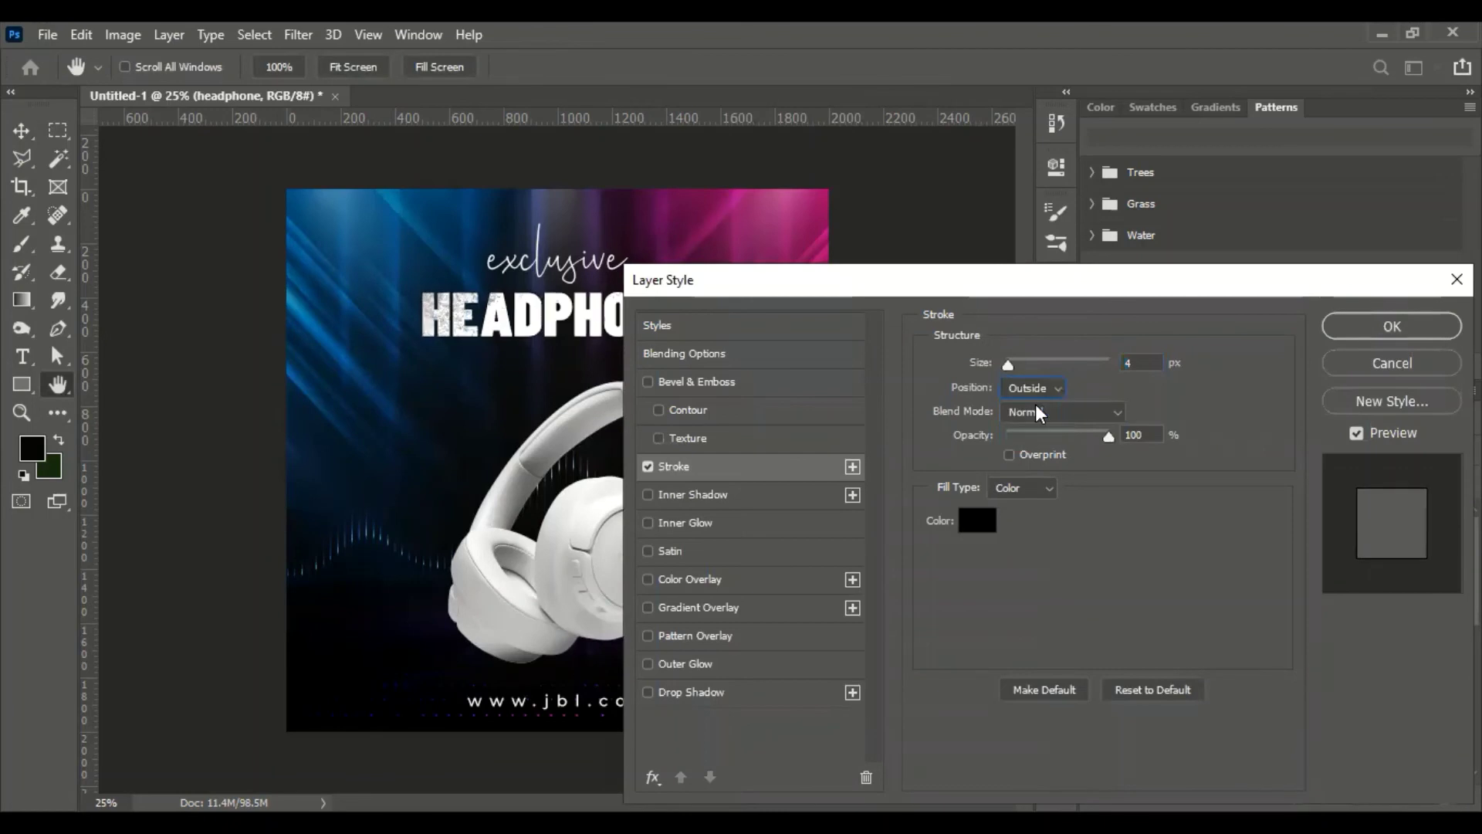
click(977, 521)
click(824, 199)
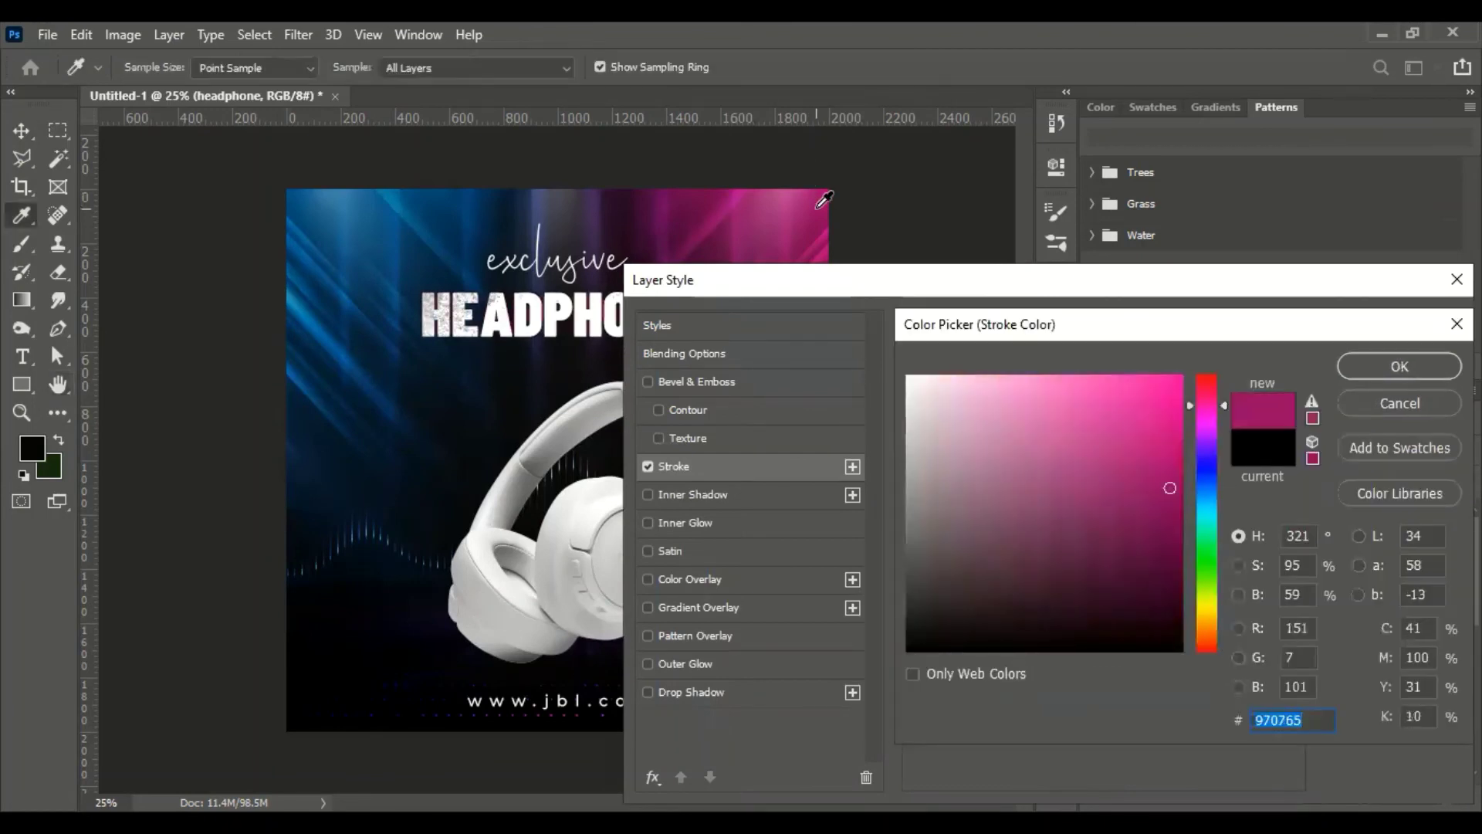
click(1174, 431)
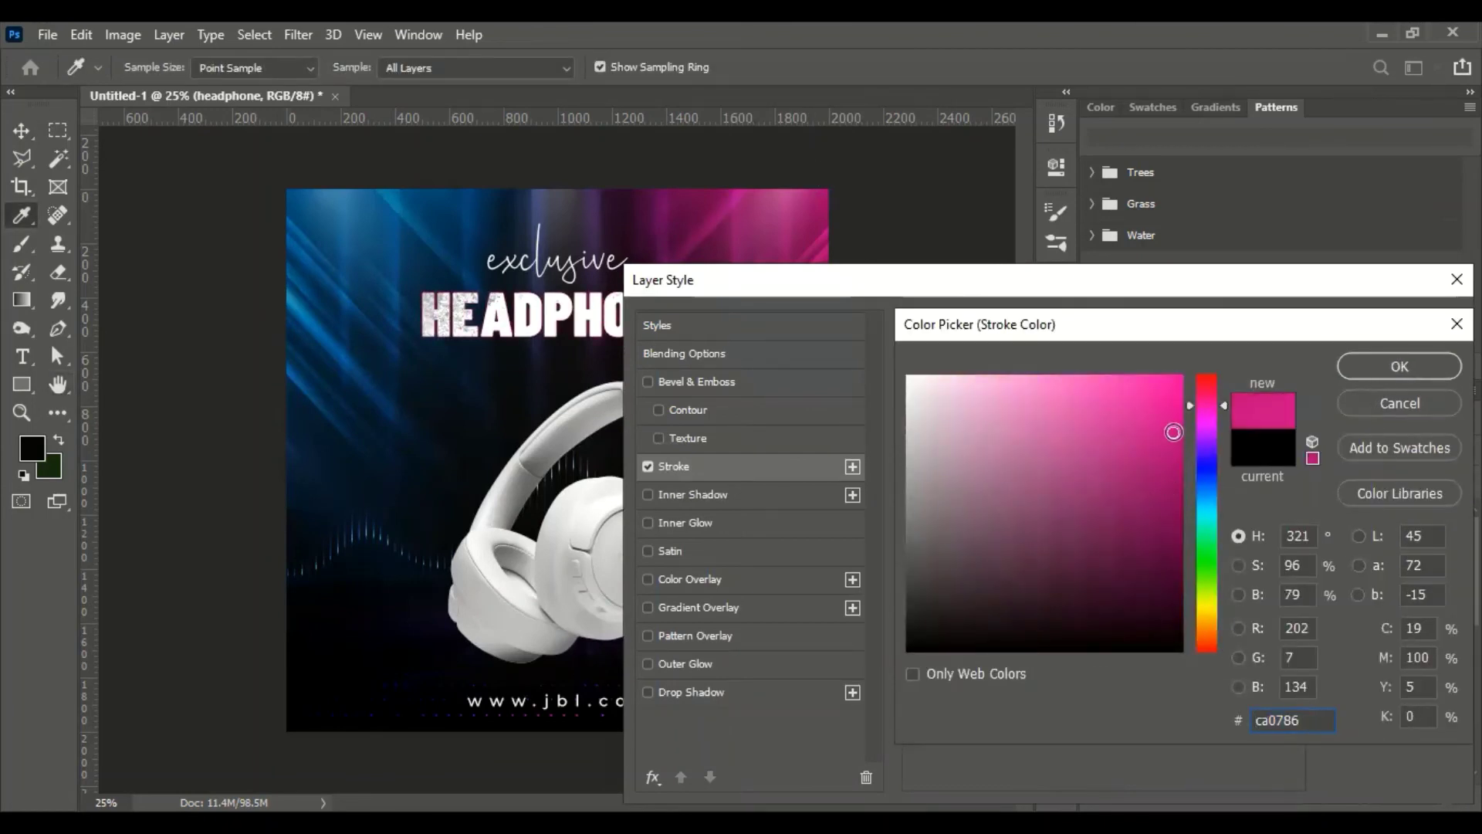
click(1397, 367)
drag(1004, 363, 1012, 369)
double_click(1140, 362)
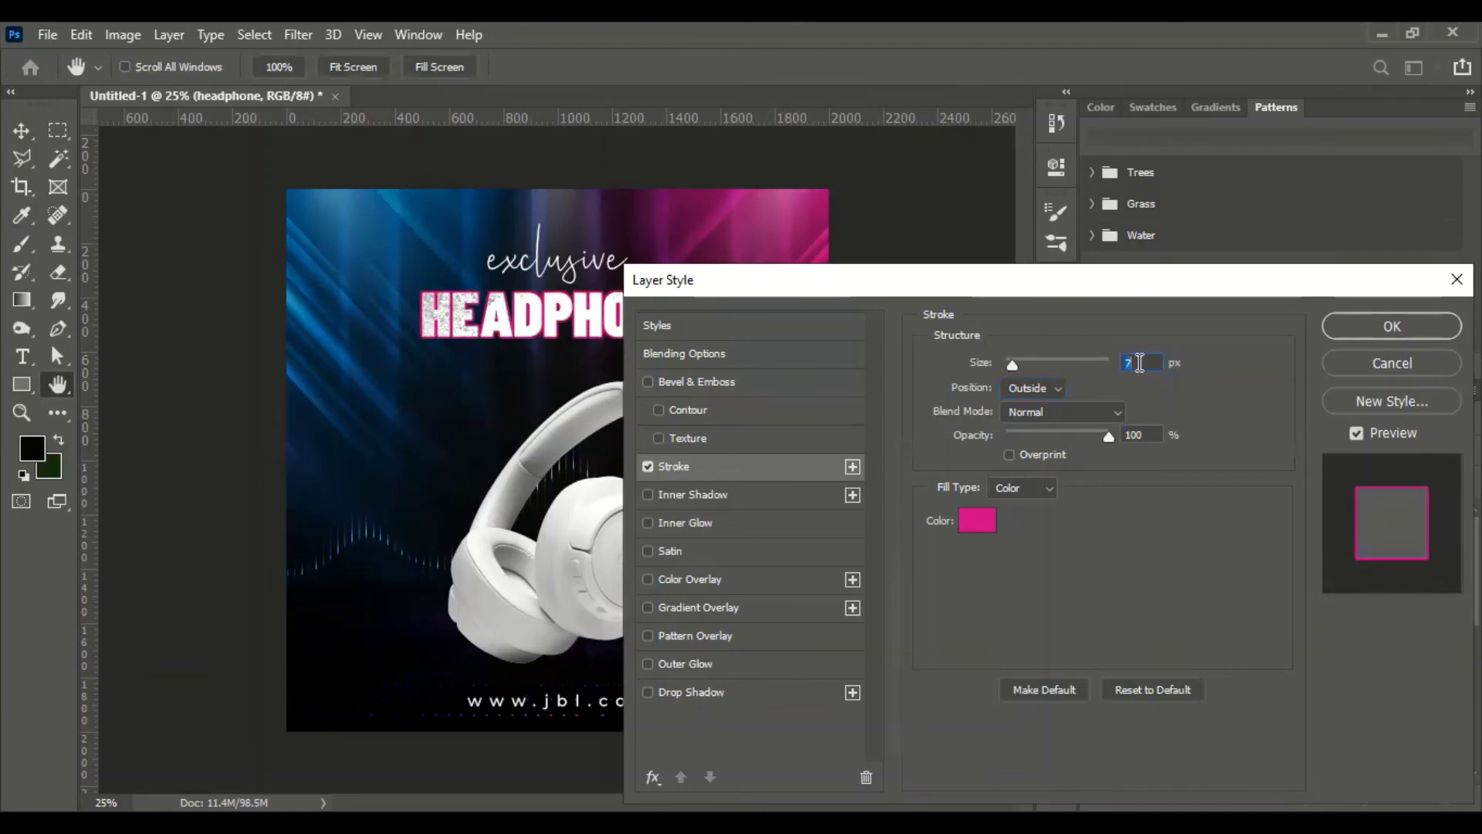
text(5)
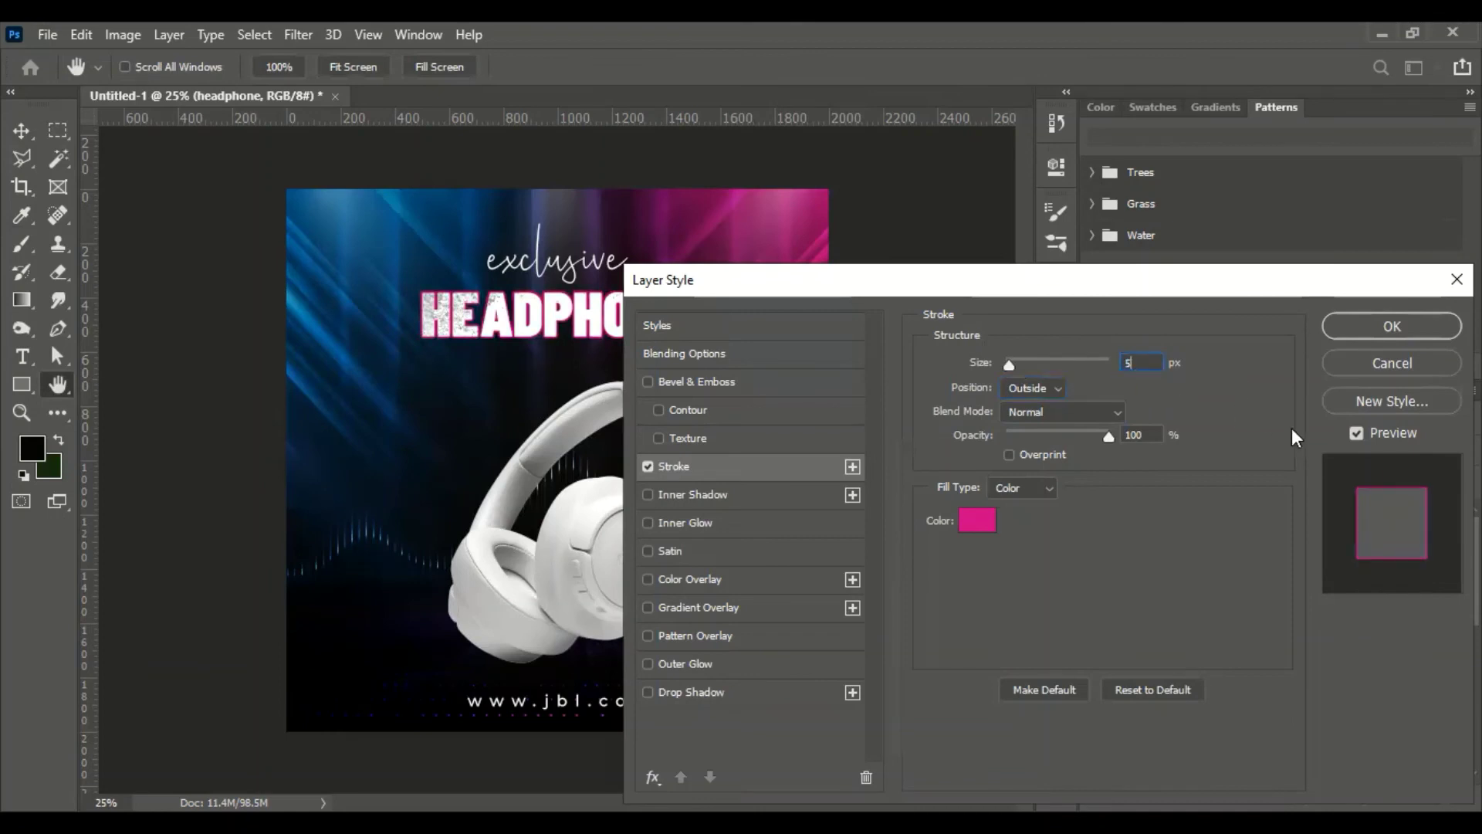
click(1401, 340)
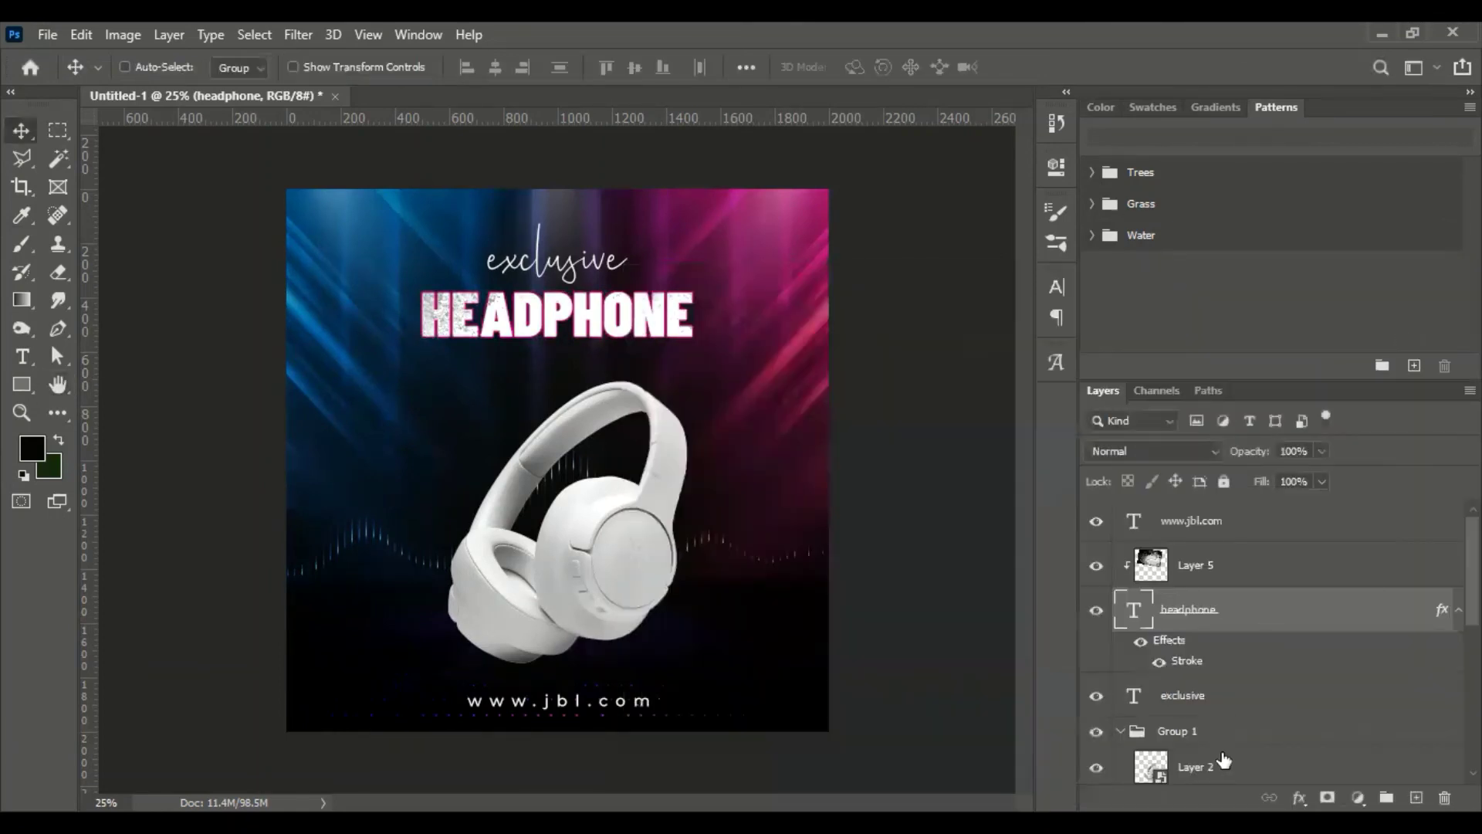
- Add an Outer Glow to HEADPHONE, trying Color Dodge at about 28% opacity
click(1300, 797)
click(1261, 637)
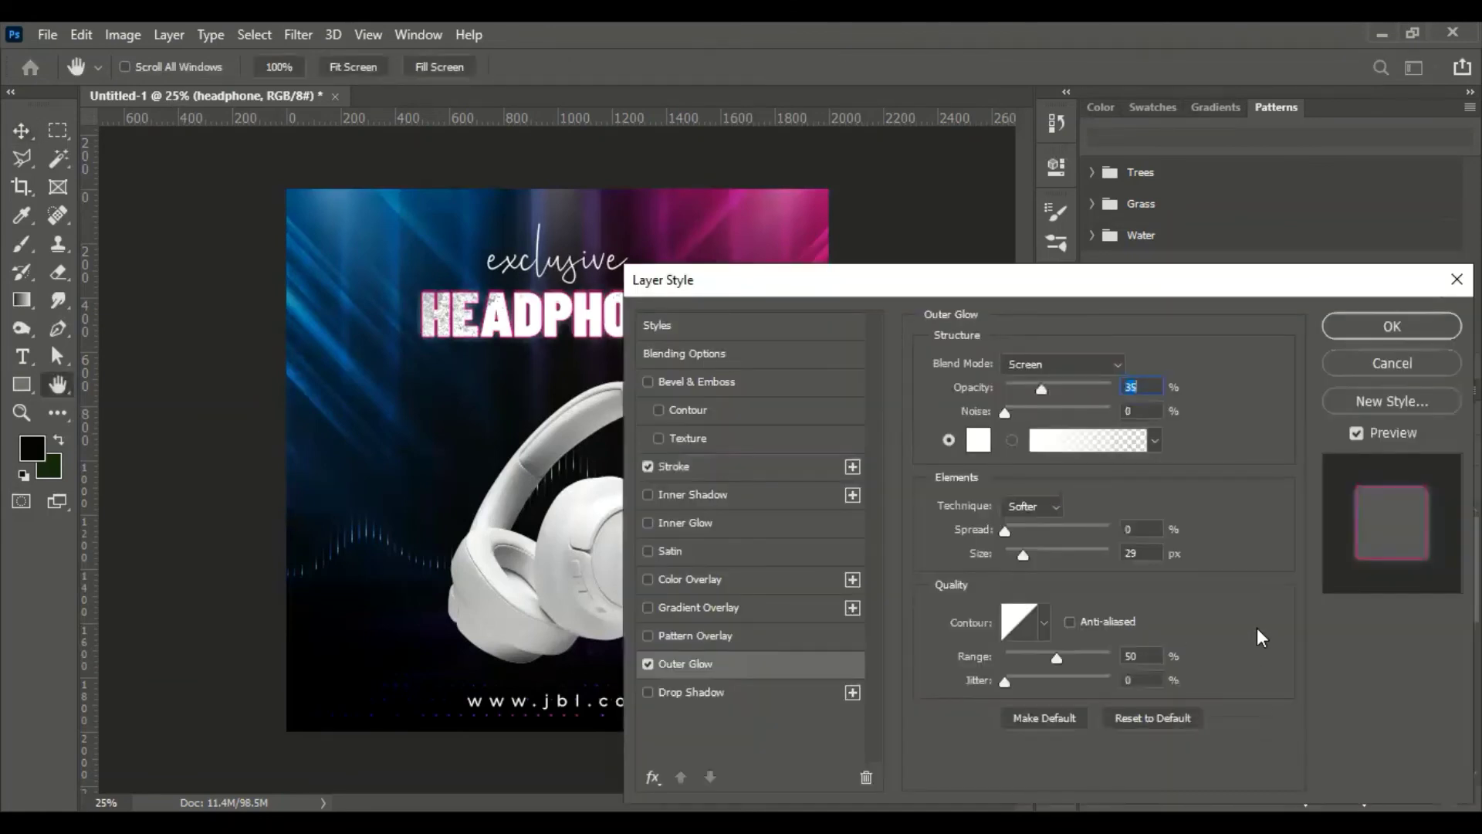
drag(1042, 387, 1035, 387)
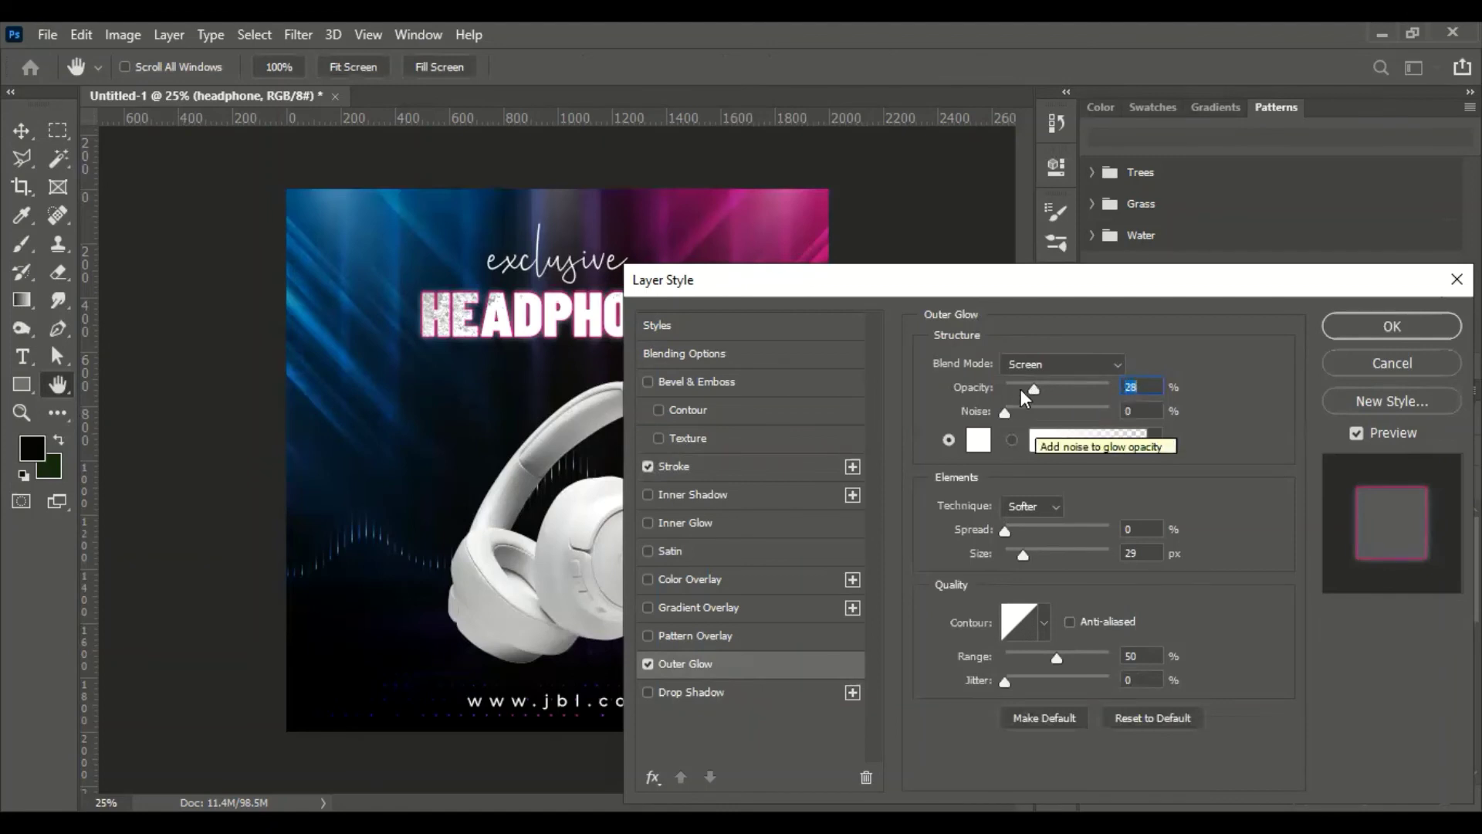
drag(1033, 387, 1031, 387)
click(1040, 366)
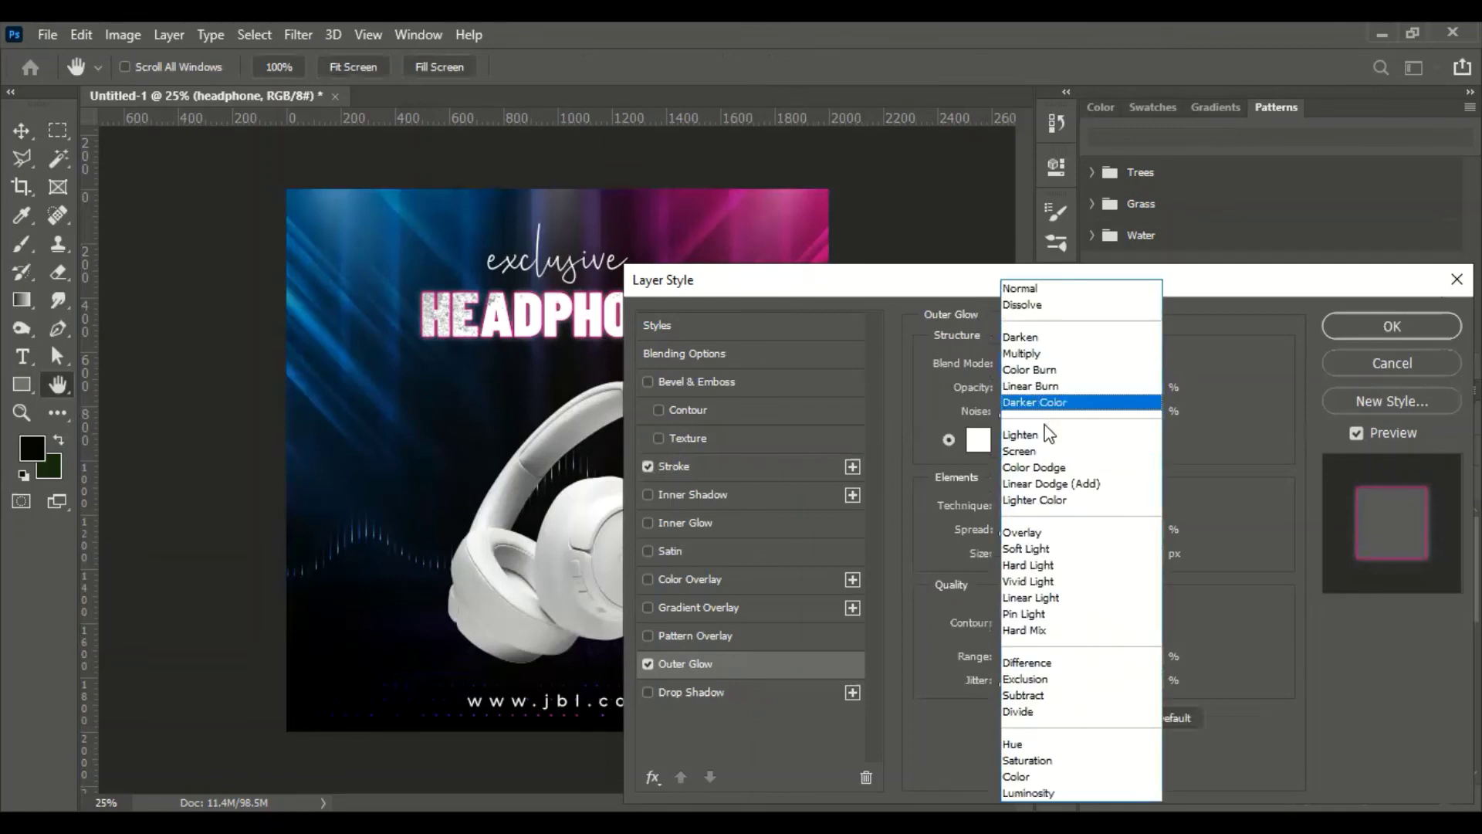
click(1048, 468)
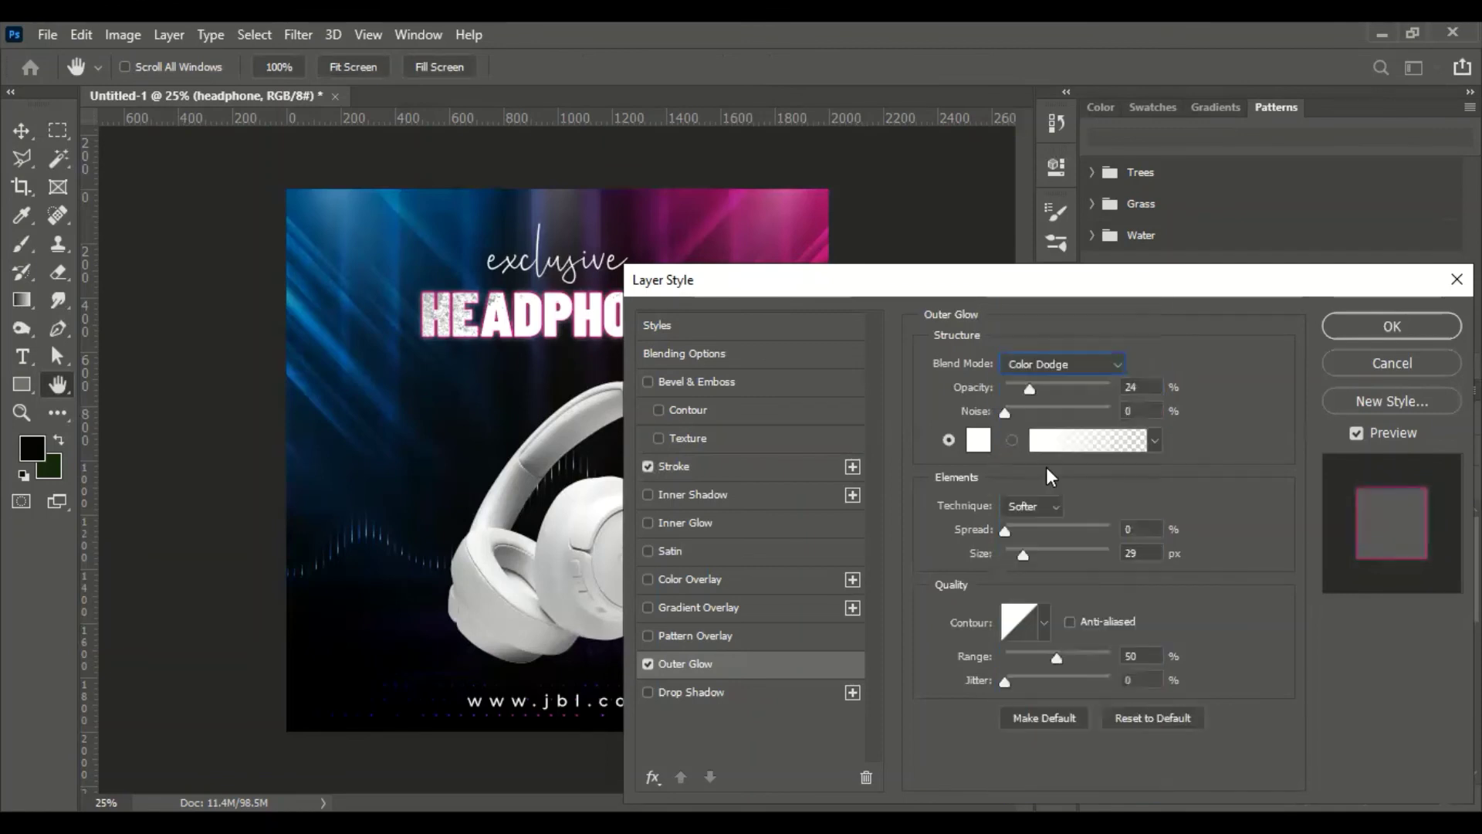
mouse_move(1030, 386)
mouse_down()
mouse_move(1064, 386)
mouse_move(1029, 387)
mouse_up()
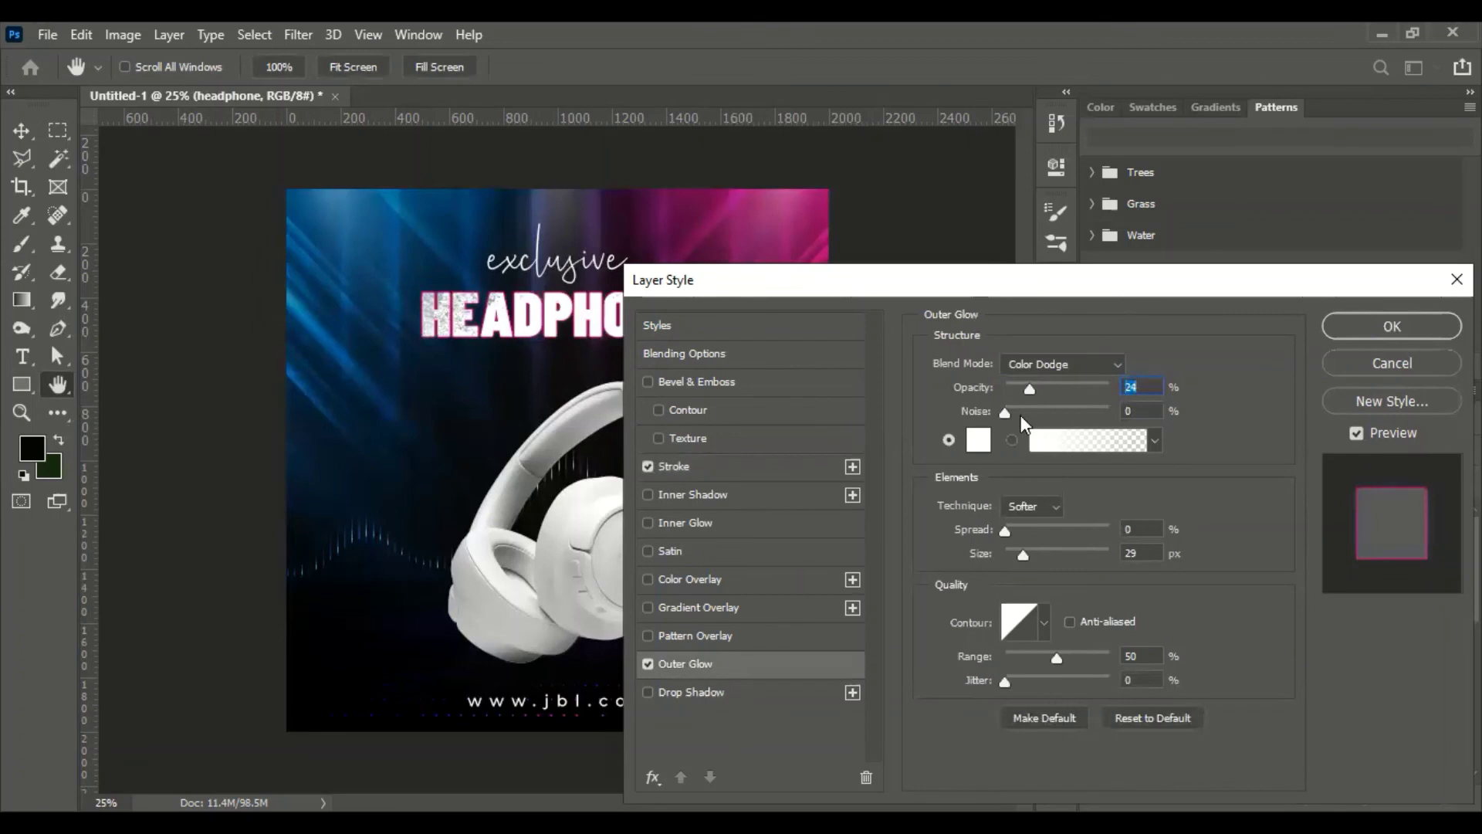
- Set the glow to white, Spread 10, Screen mode and 15% opacity, and apply
click(978, 440)
click(1407, 363)
mouse_move(1030, 528)
mouse_down()
mouse_move(1070, 529)
mouse_move(1016, 530)
mouse_move(1017, 554)
mouse_move(1042, 552)
mouse_move(1025, 551)
mouse_up()
click(1096, 364)
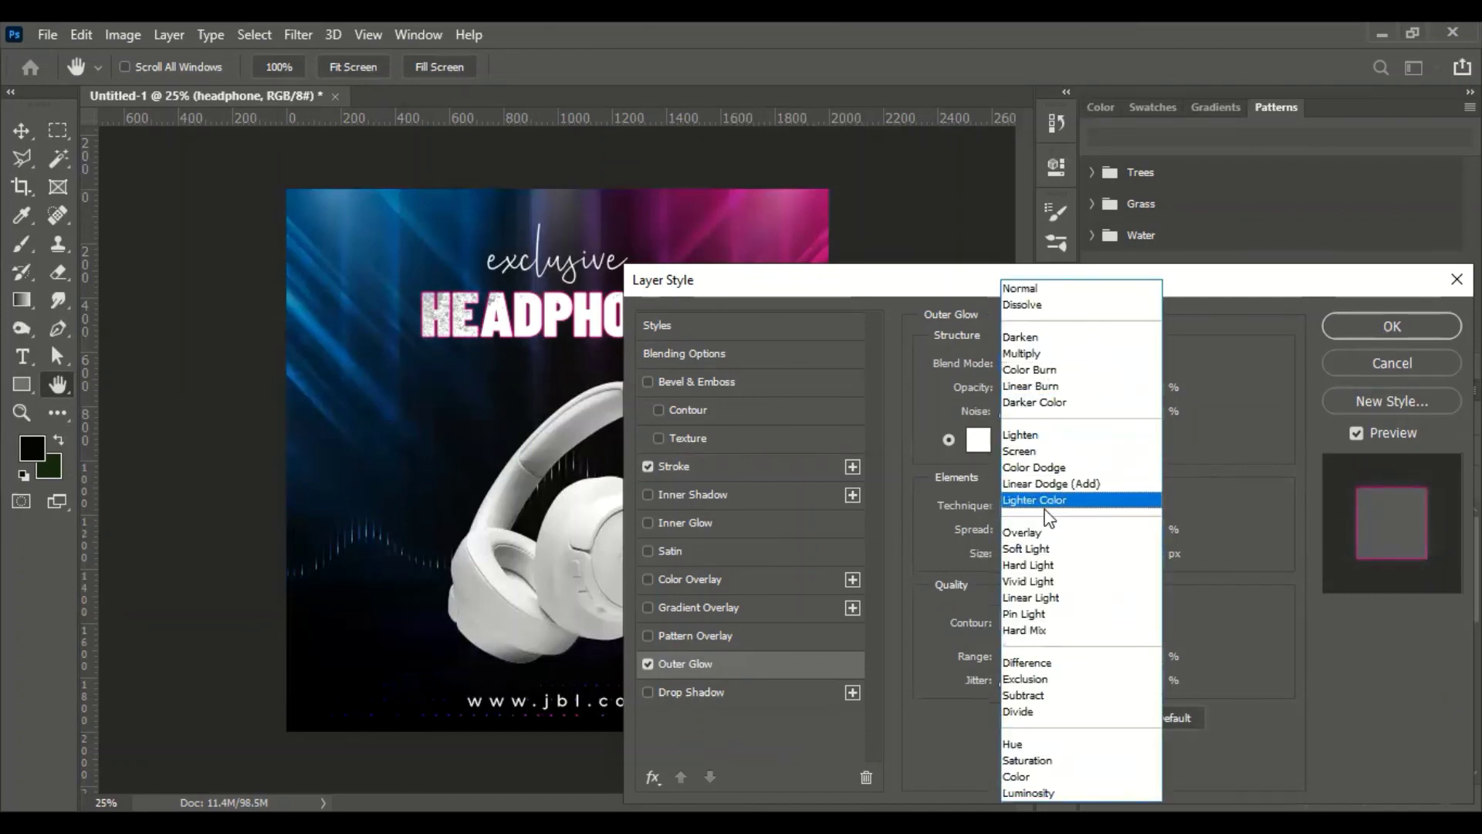
click(1044, 452)
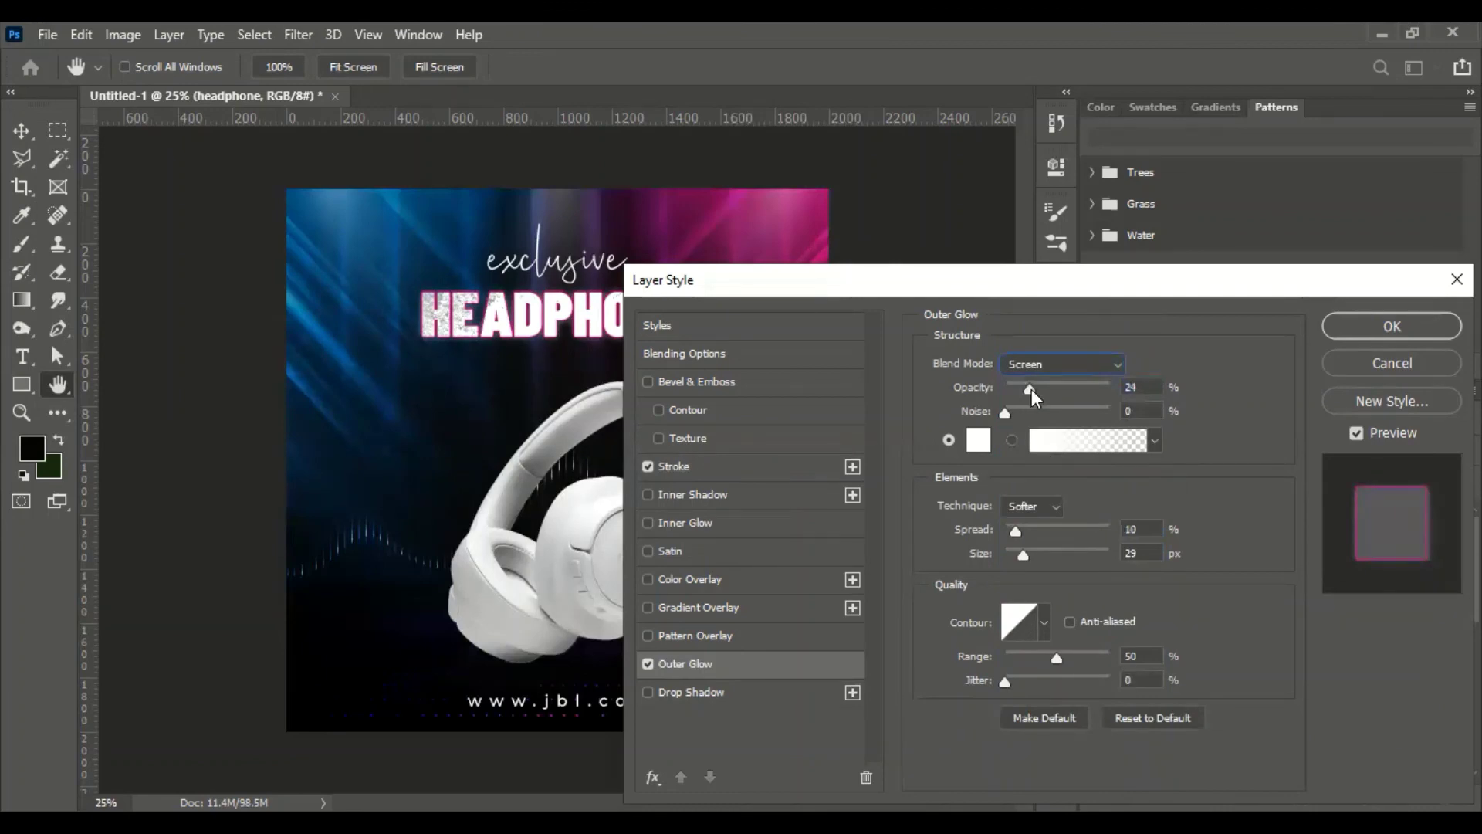
drag(1027, 389, 1019, 389)
click(1414, 326)
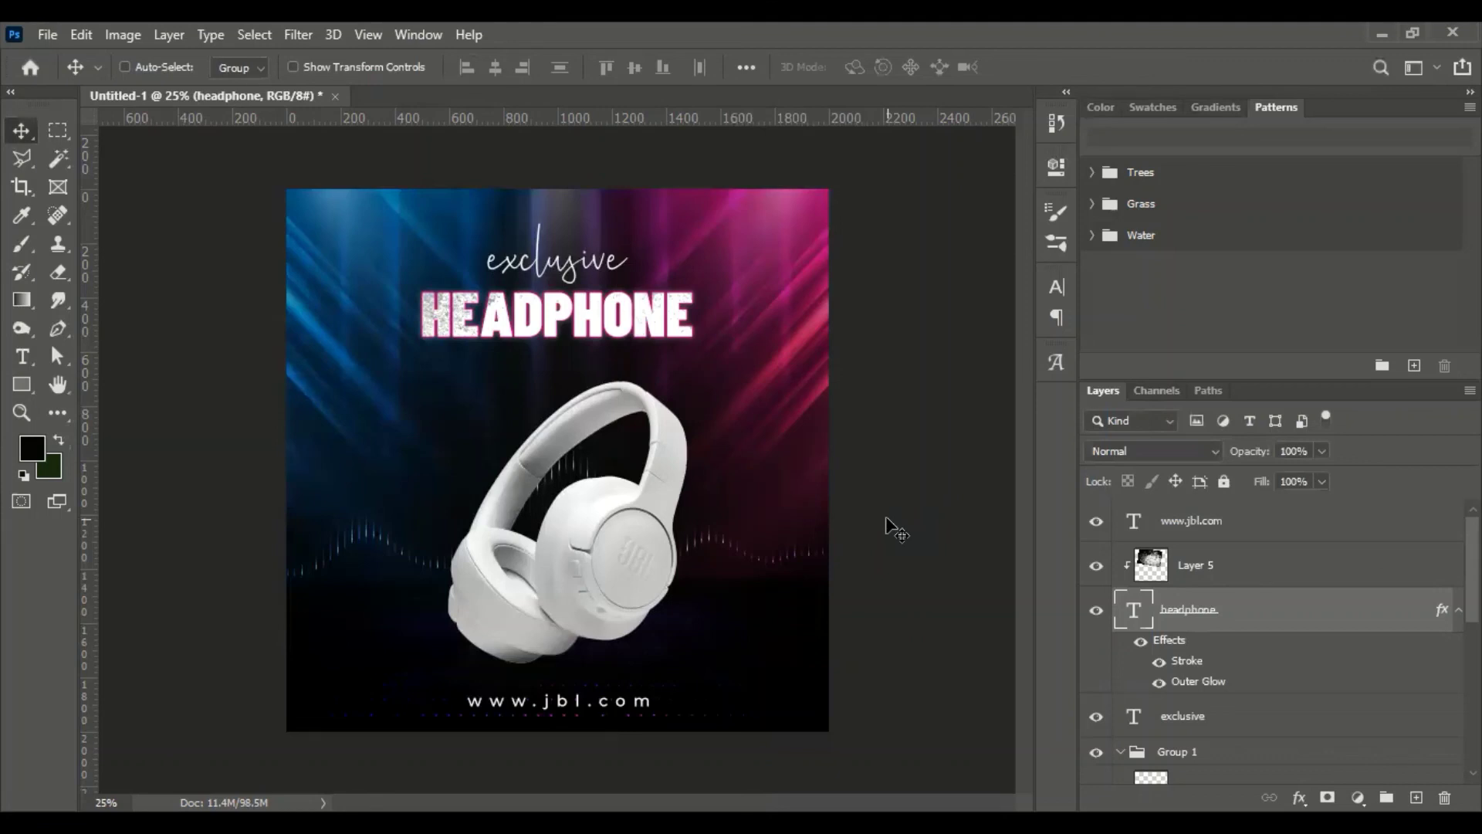
- Stamp all visible layers into a merged Layer 6 on top
click(1206, 523)
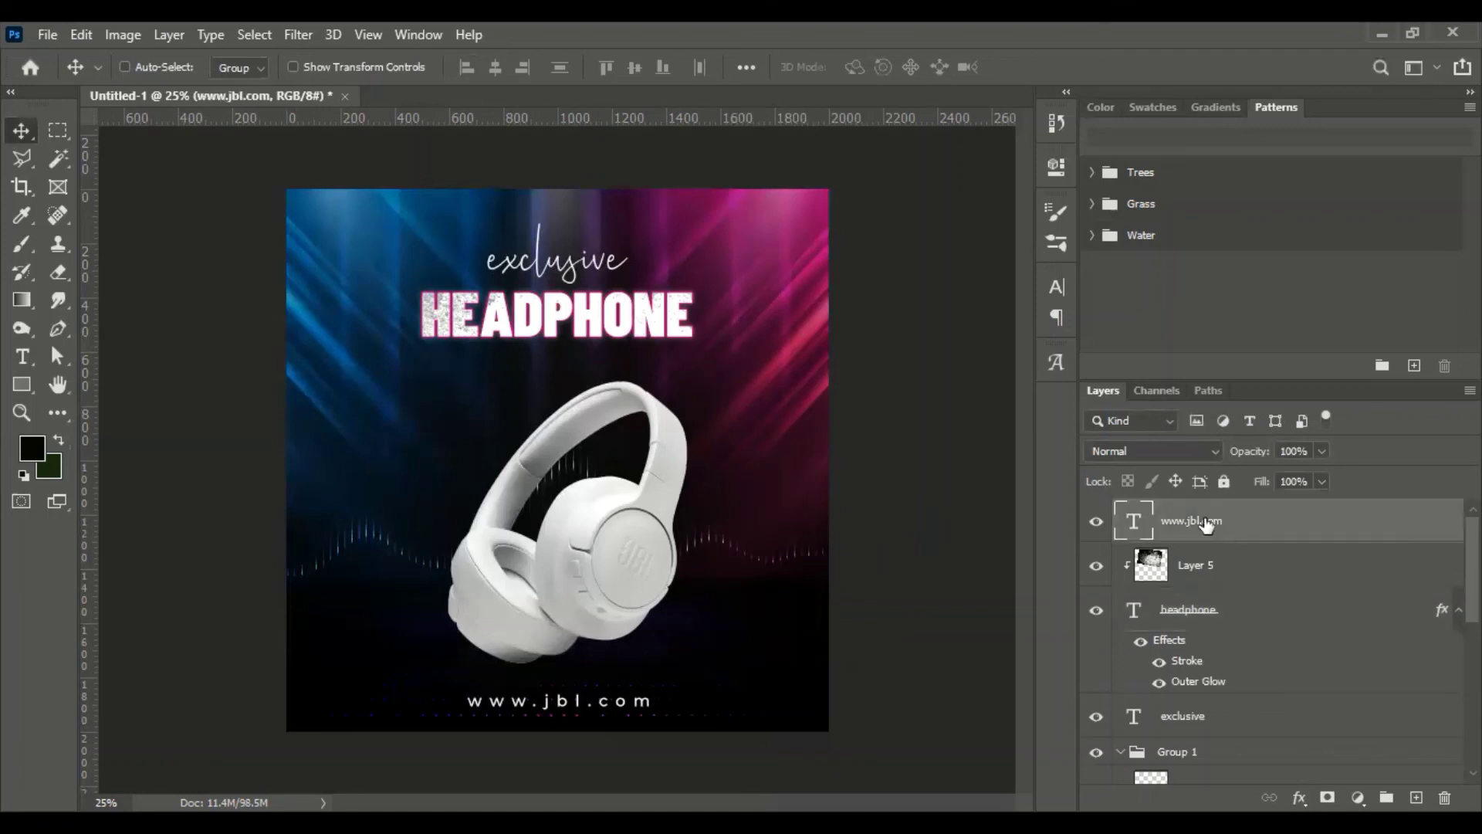
key(ctrl)
key(ctrl+alt+shift+e)
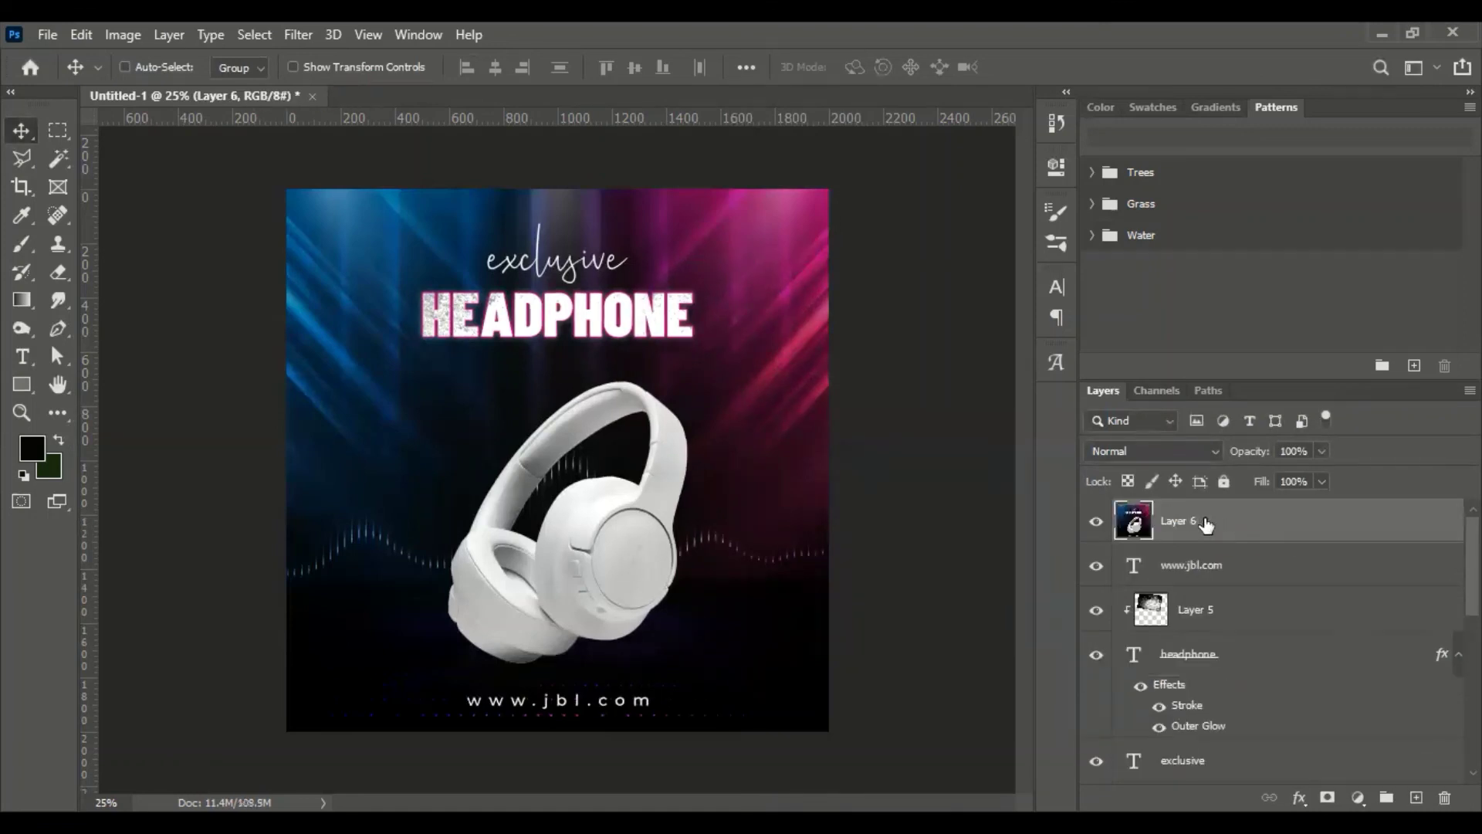
- In Camera Raw, lower Exposure slightly and raise Highlights and the colour sliders
click(298, 35)
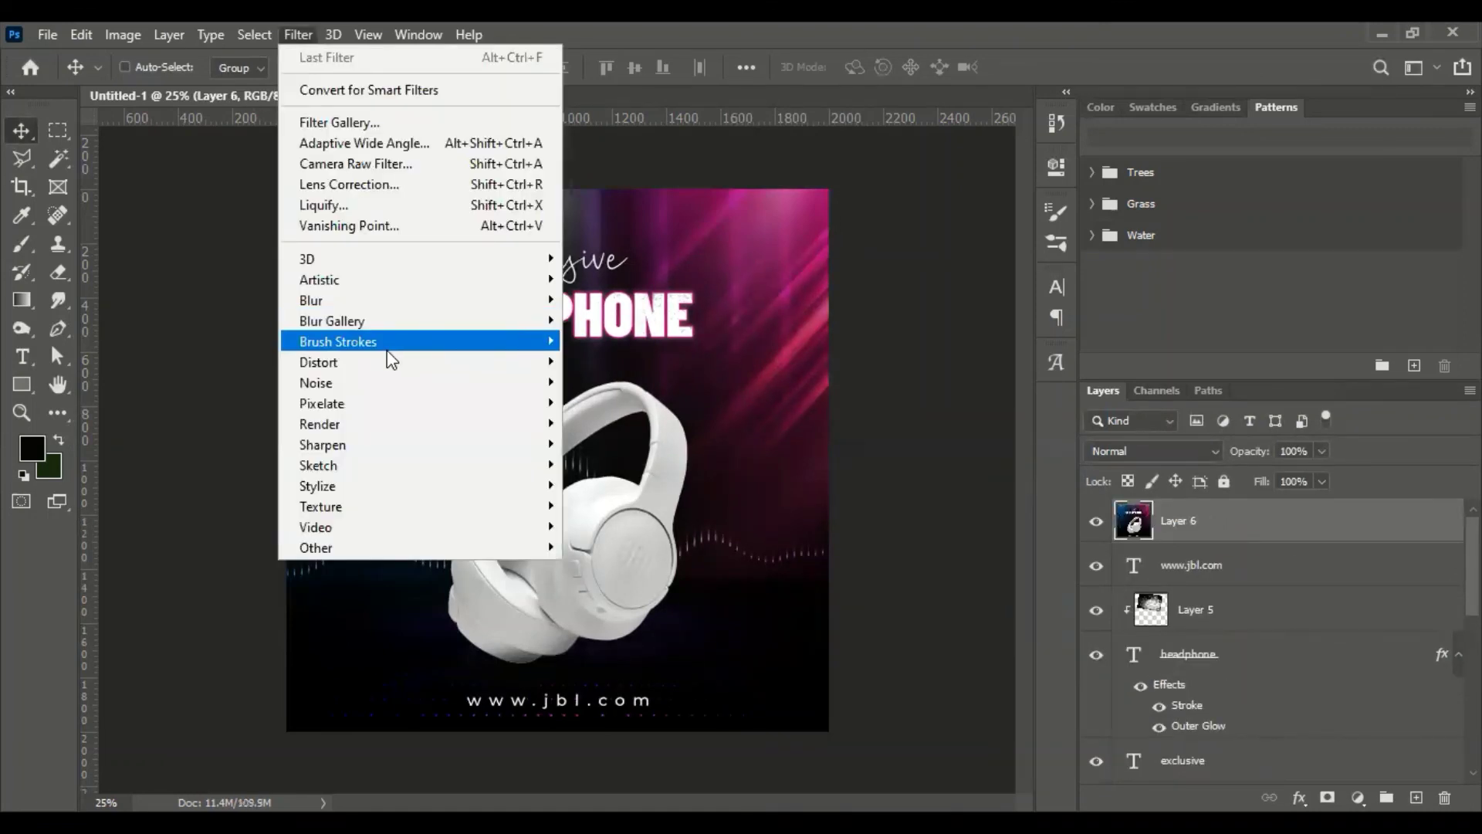
click(417, 176)
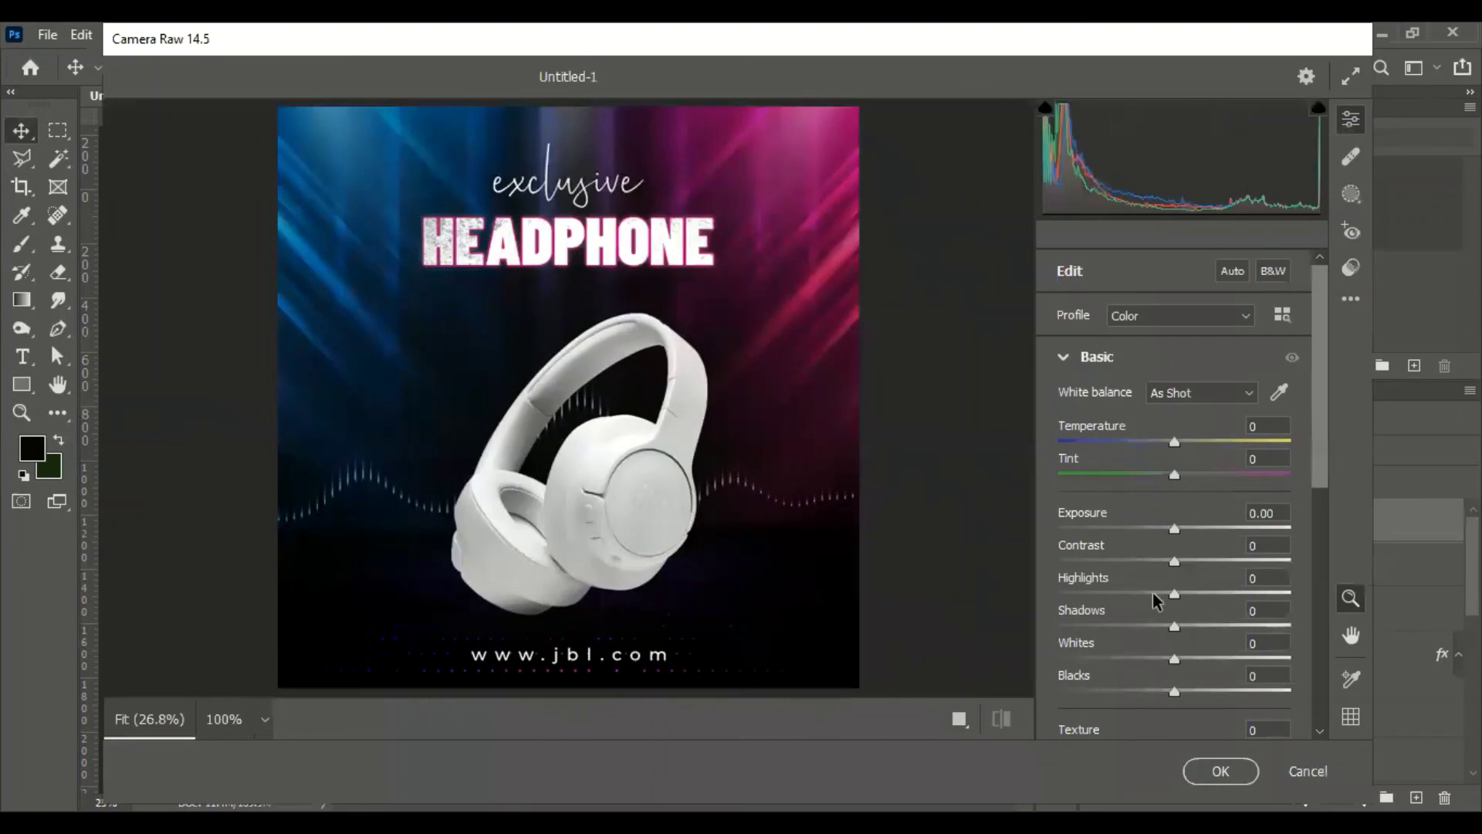
drag(1174, 529, 1170, 530)
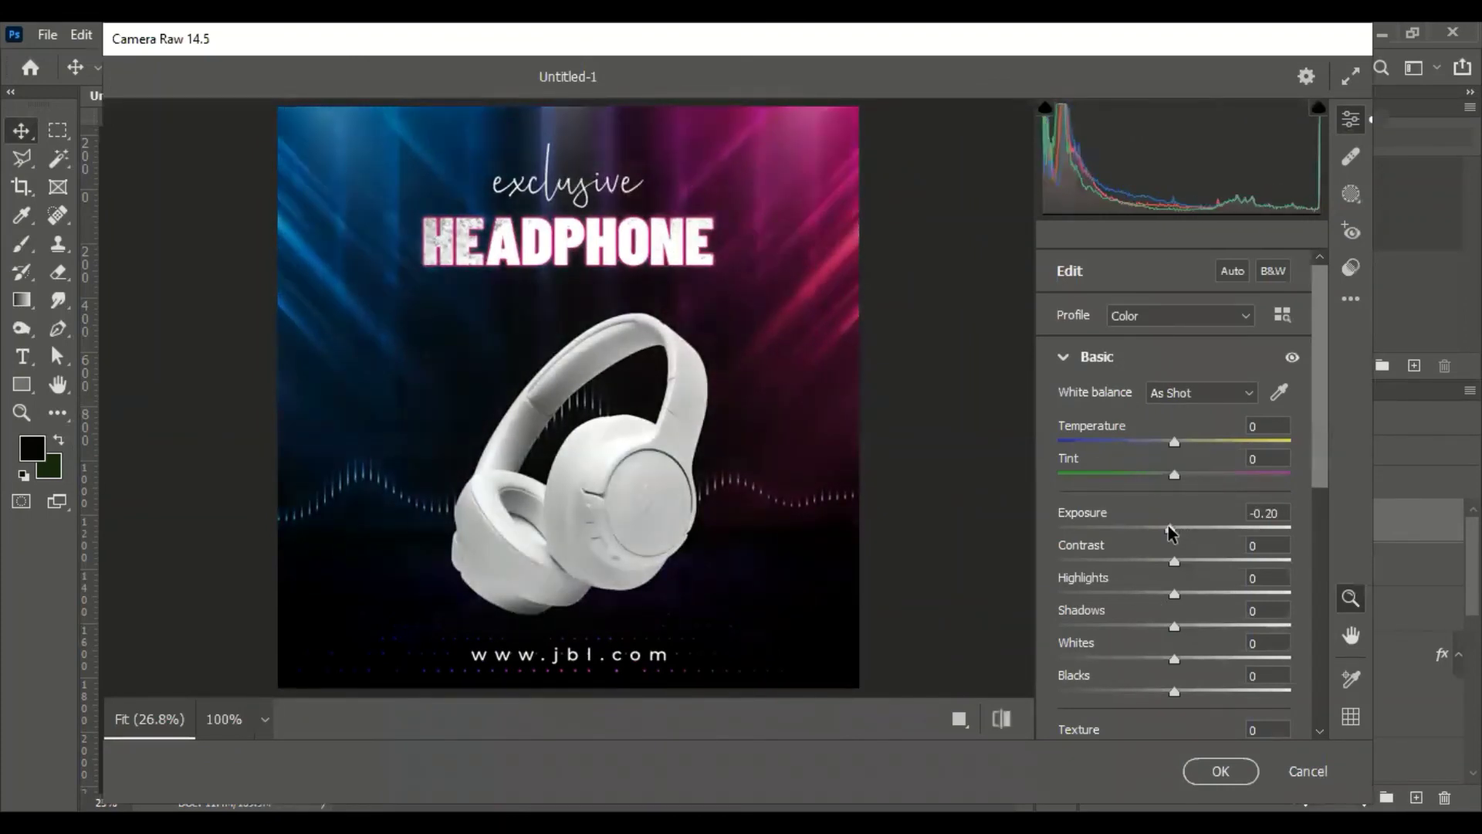
mouse_move(1174, 594)
mouse_down()
mouse_move(1216, 593)
mouse_move(1199, 594)
mouse_up()
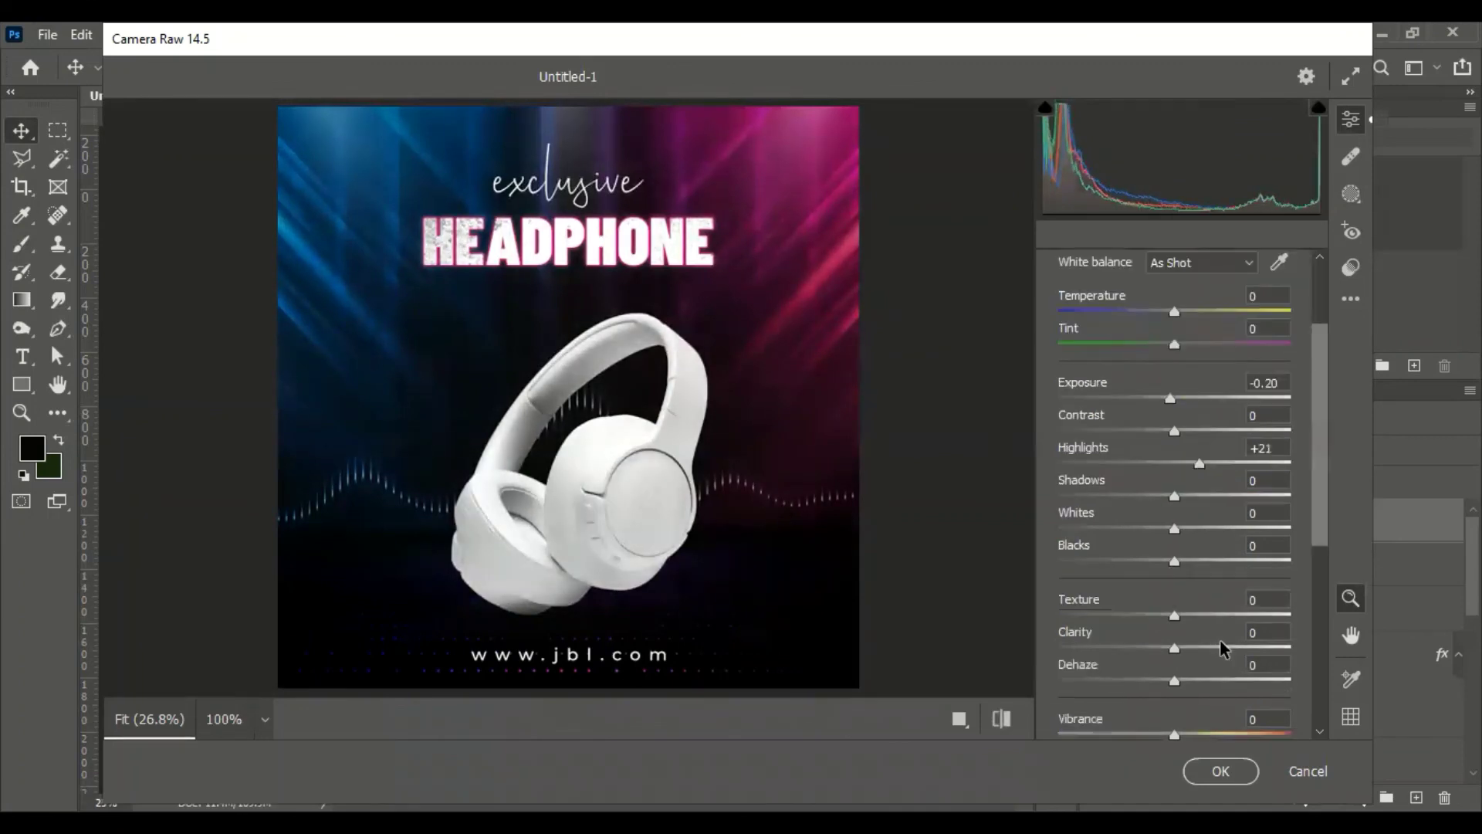
scroll(1222, 649, down, 3)
scroll(1222, 649, down, 2)
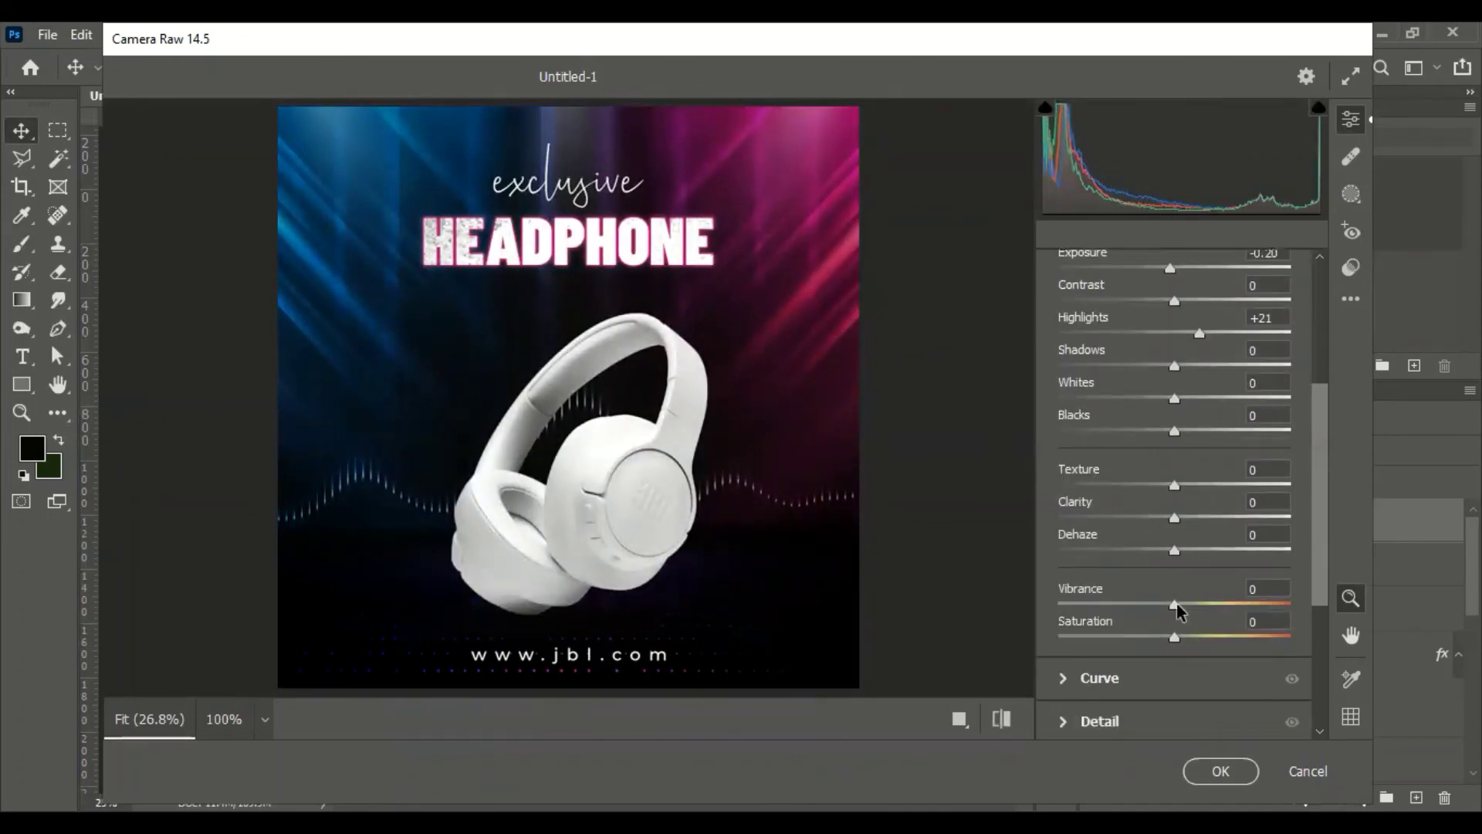
mouse_move(1174, 604)
mouse_down()
mouse_move(1208, 605)
mouse_move(1178, 609)
mouse_move(1204, 638)
mouse_move(1173, 639)
mouse_move(1186, 640)
mouse_up()
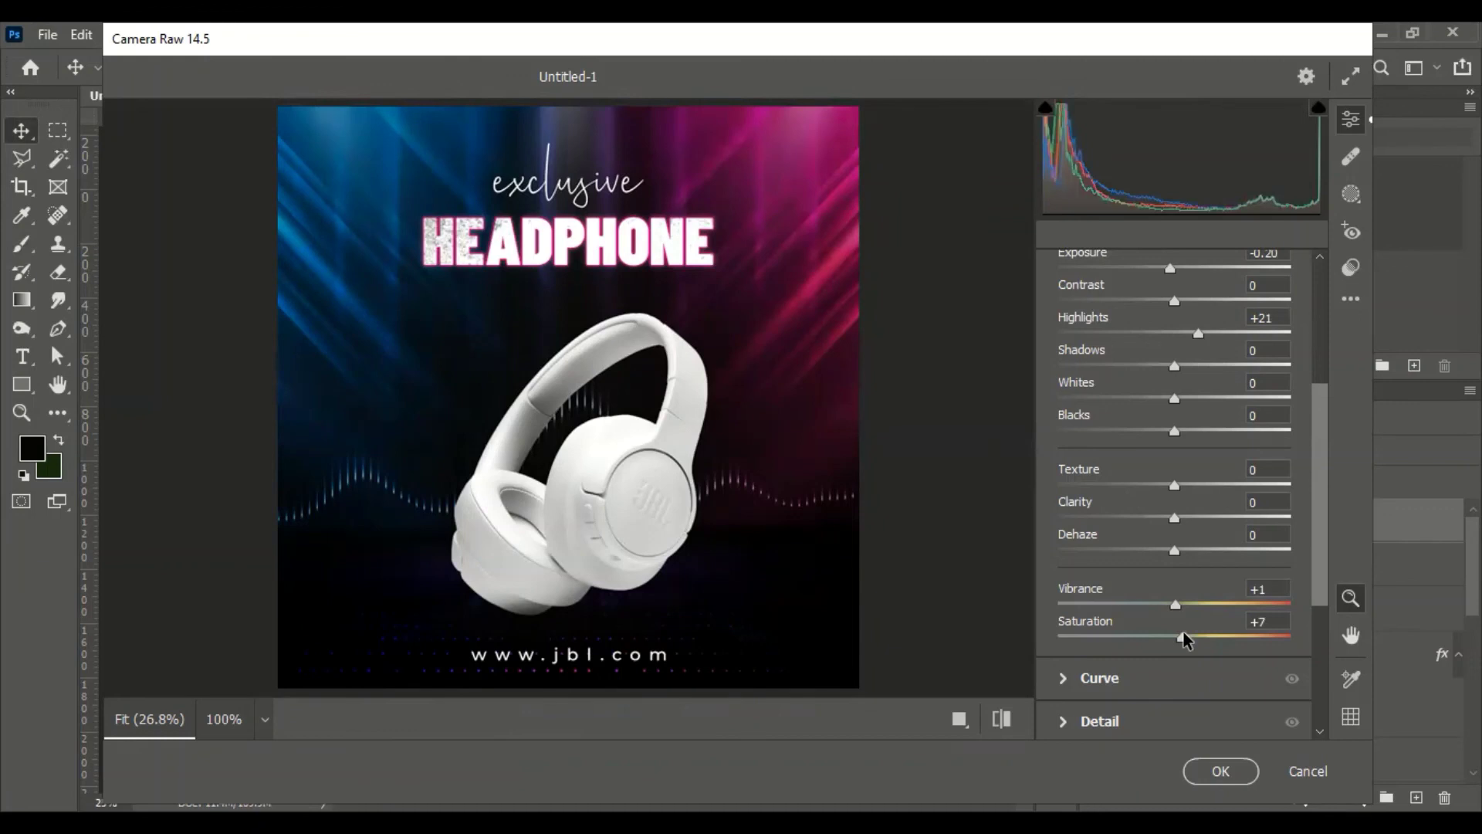
scroll(1158, 541, down, 3)
- Lift the red and blue curve shadows to tint the poster pinker, then apply
click(1064, 417)
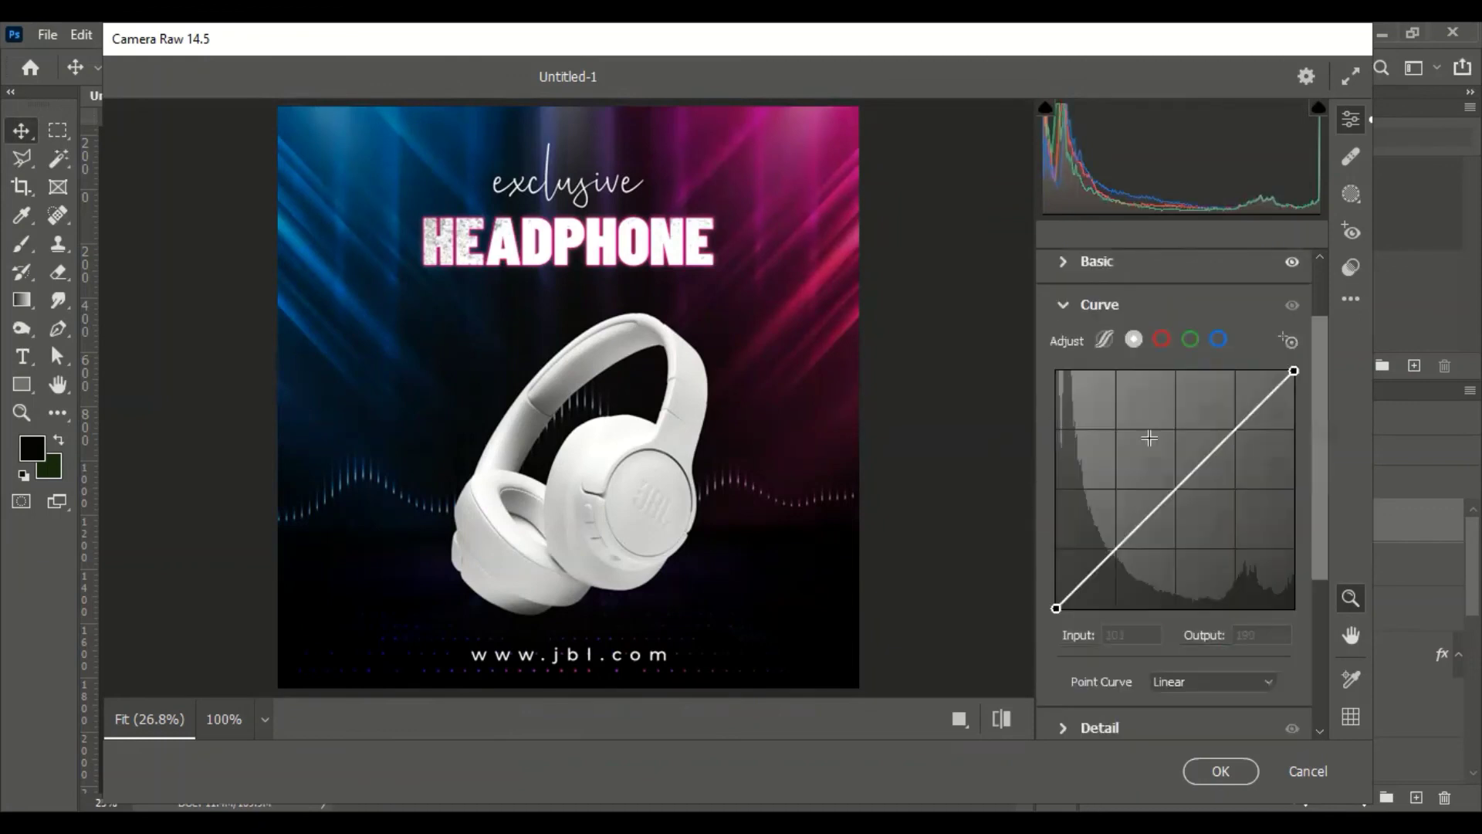
click(1163, 341)
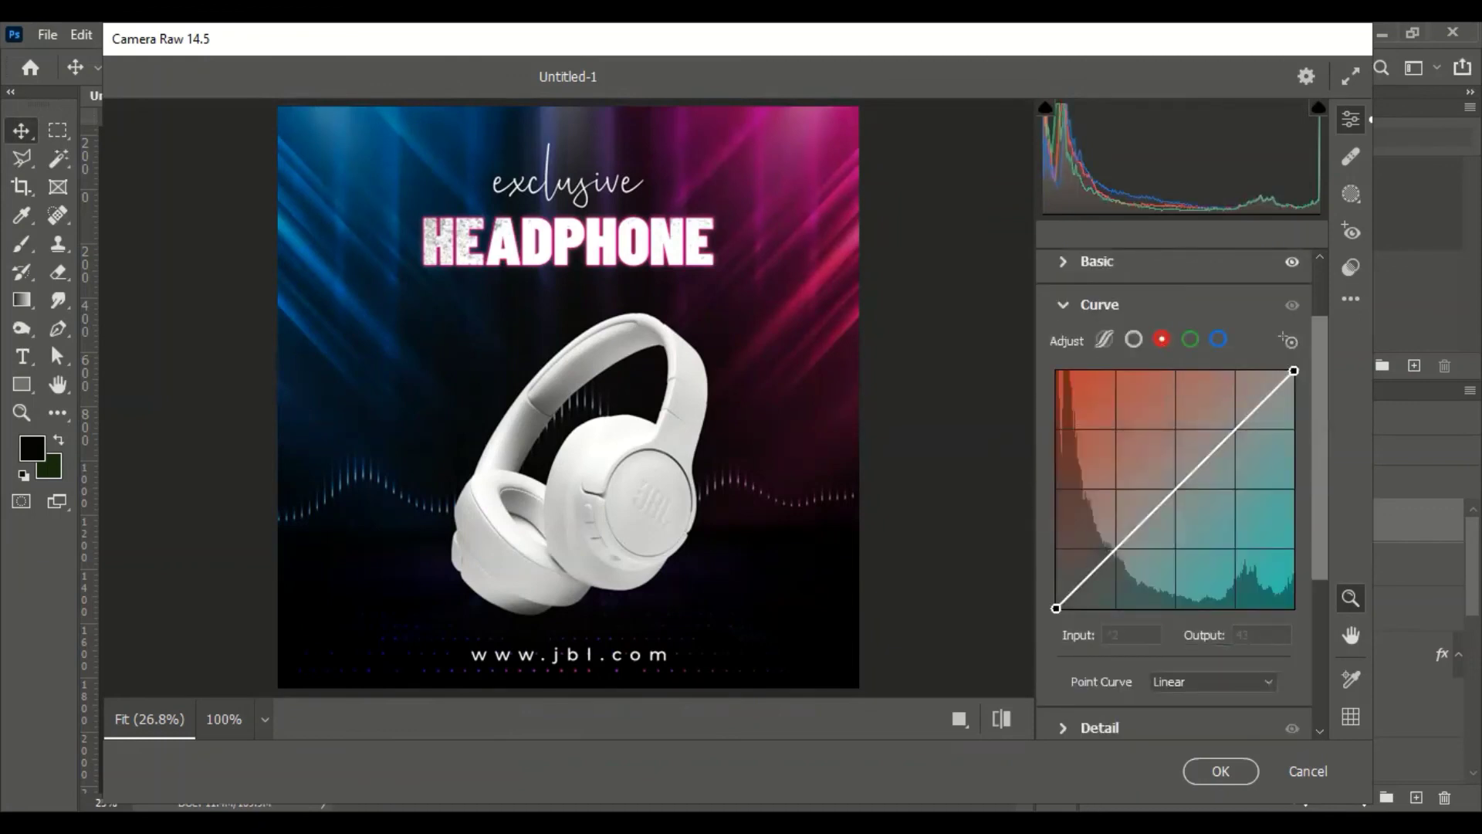
drag(1089, 571, 1096, 564)
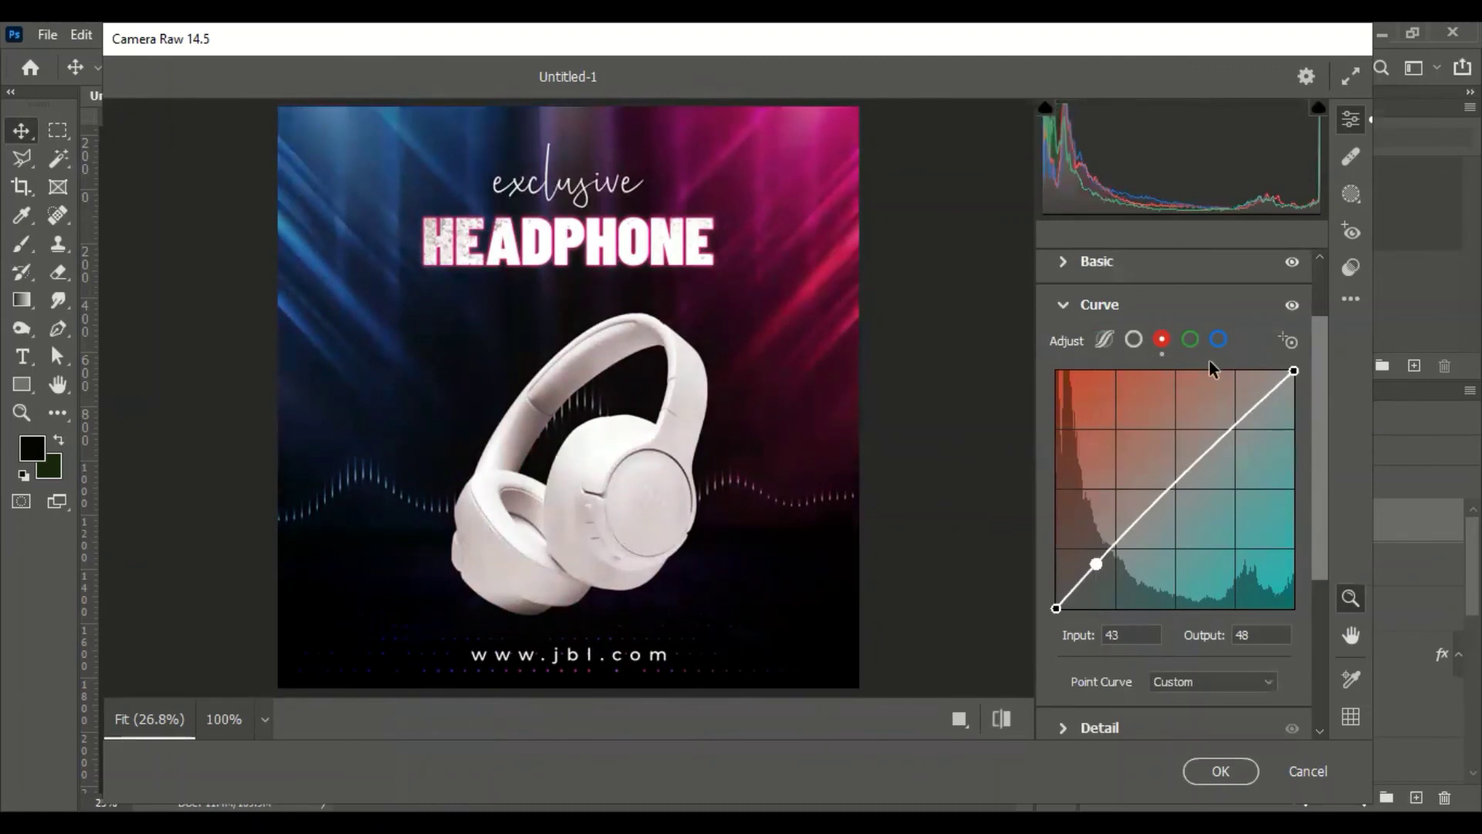
click(1218, 340)
drag(1106, 559, 1105, 549)
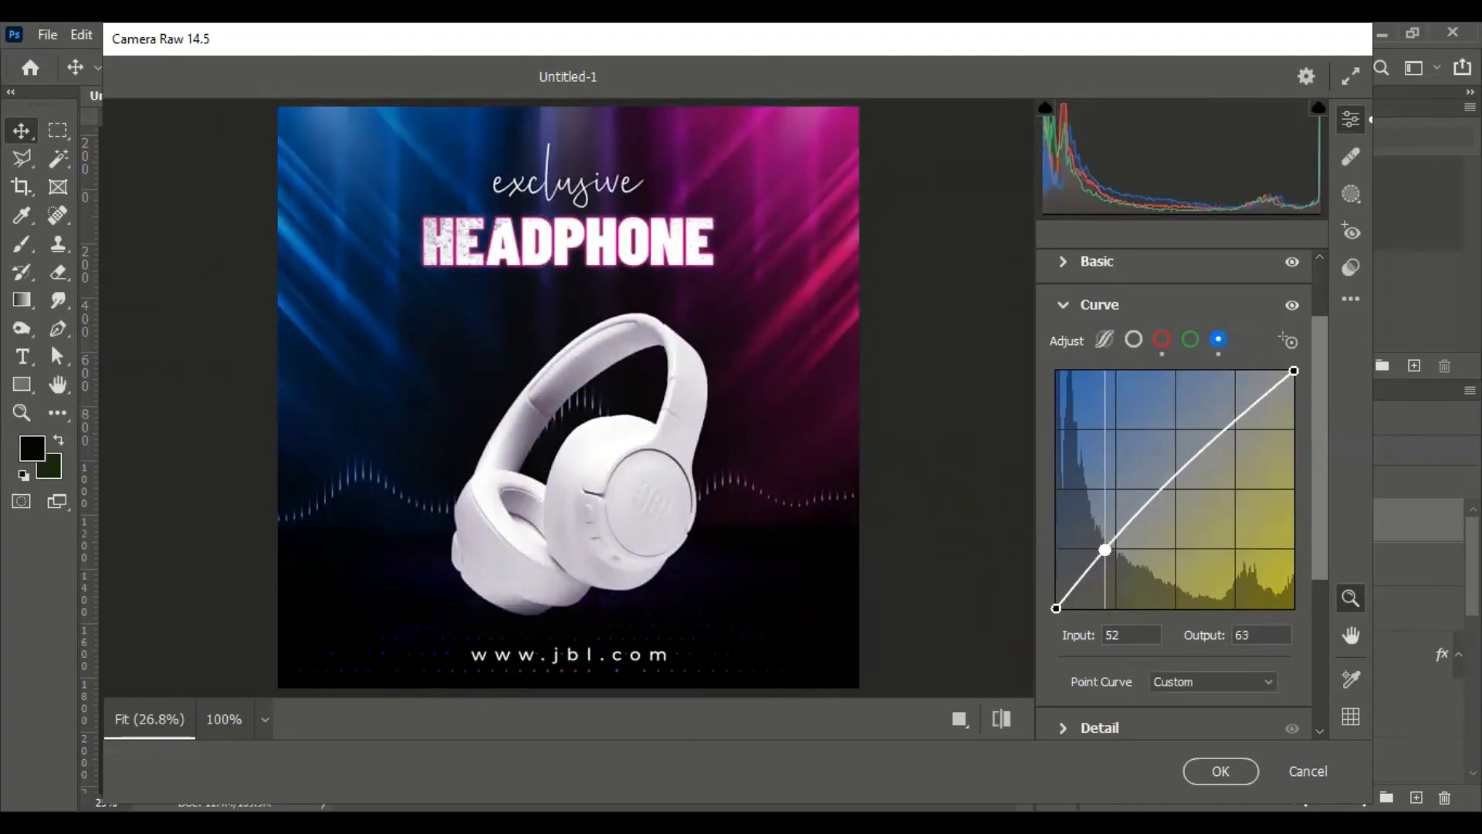
drag(1106, 550, 1108, 550)
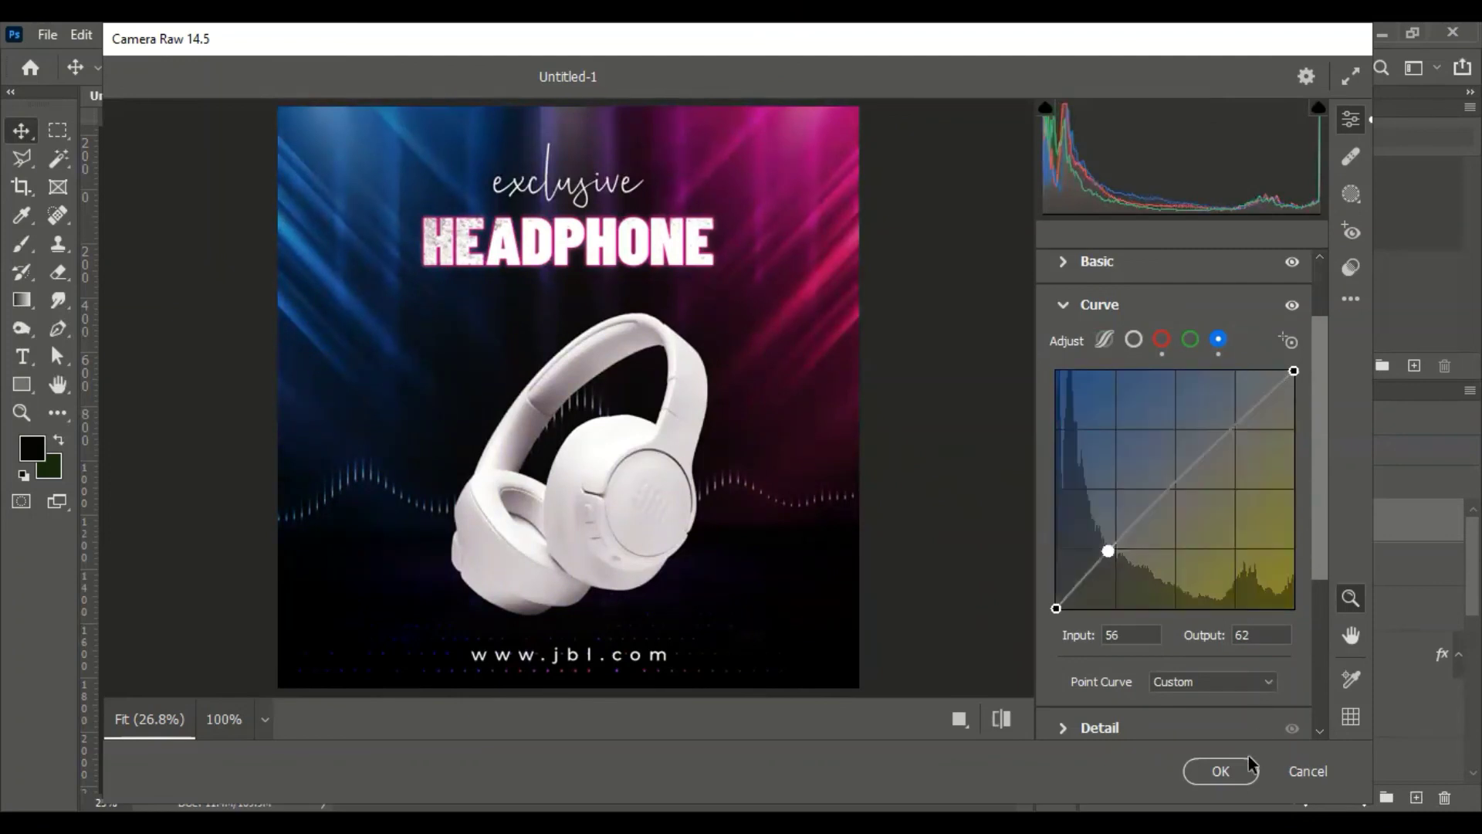
click(1220, 771)
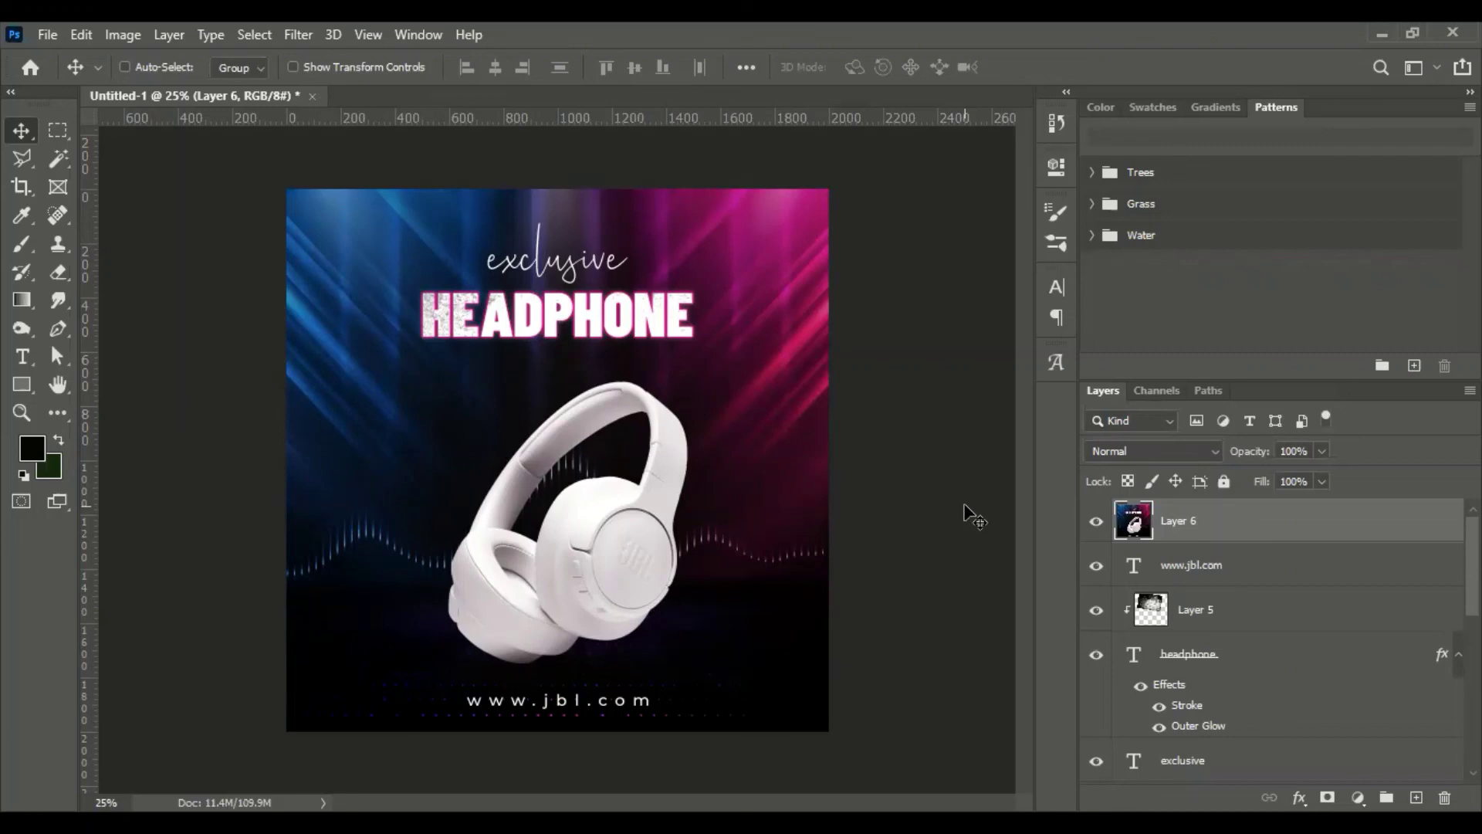
- Save the poster as Hadephone.psd on Document (I:), accepting the PSD format options
key(ctrl+s)
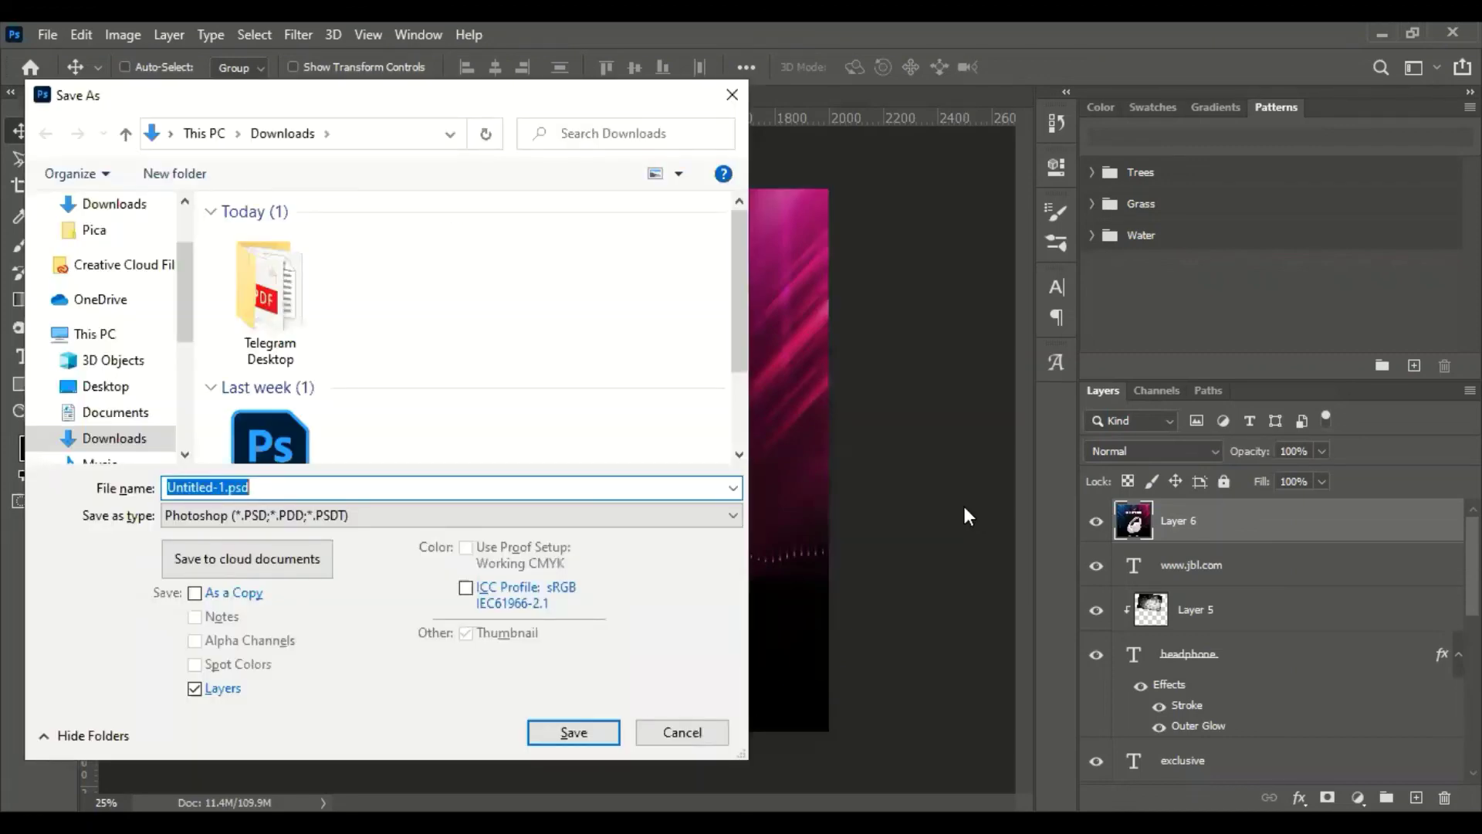
scroll(128, 406, down, 2)
click(139, 390)
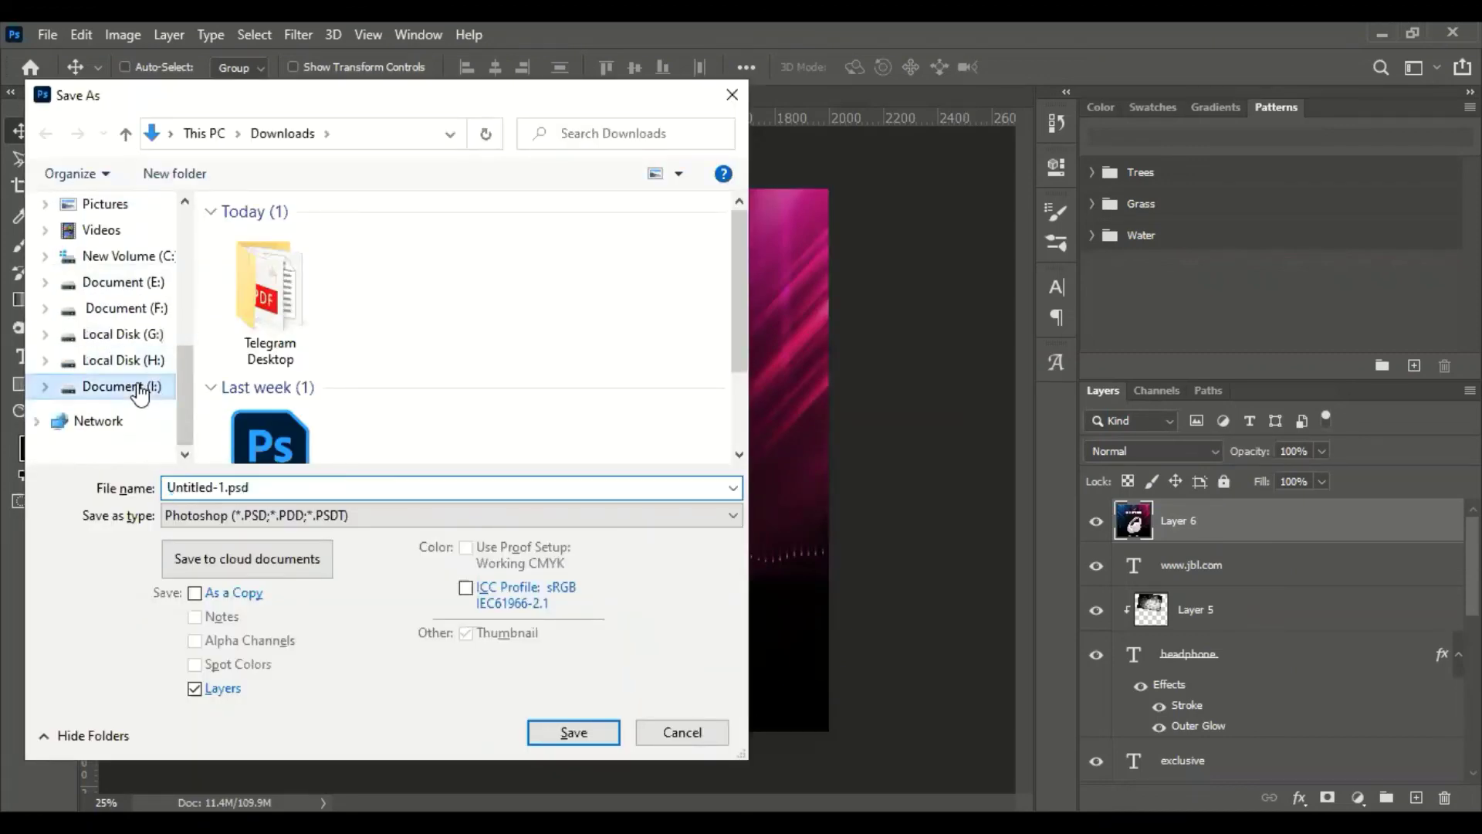
double_click(265, 487)
text(Hade)
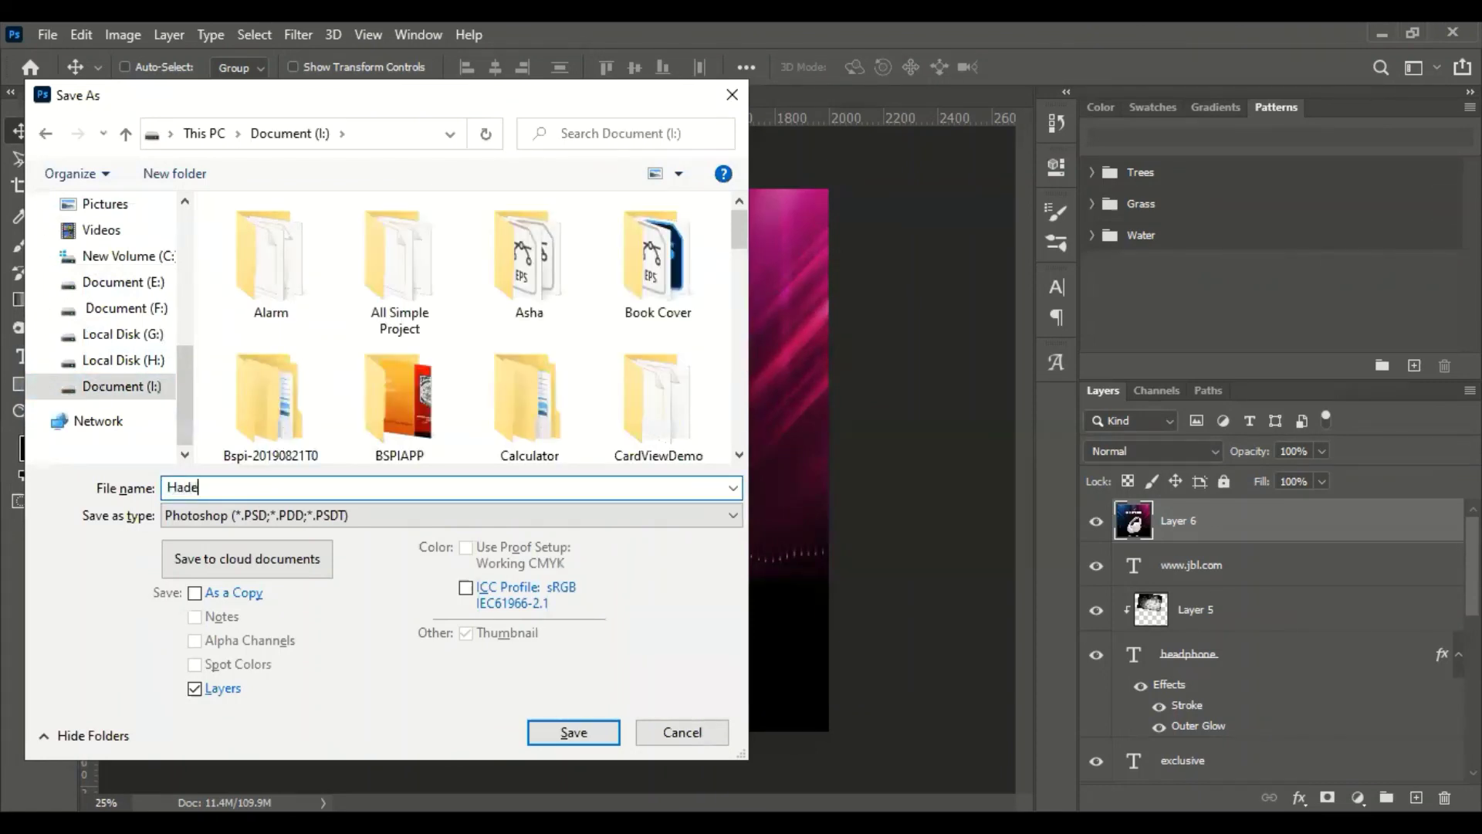
text(phon)
text(e)
key(Return)
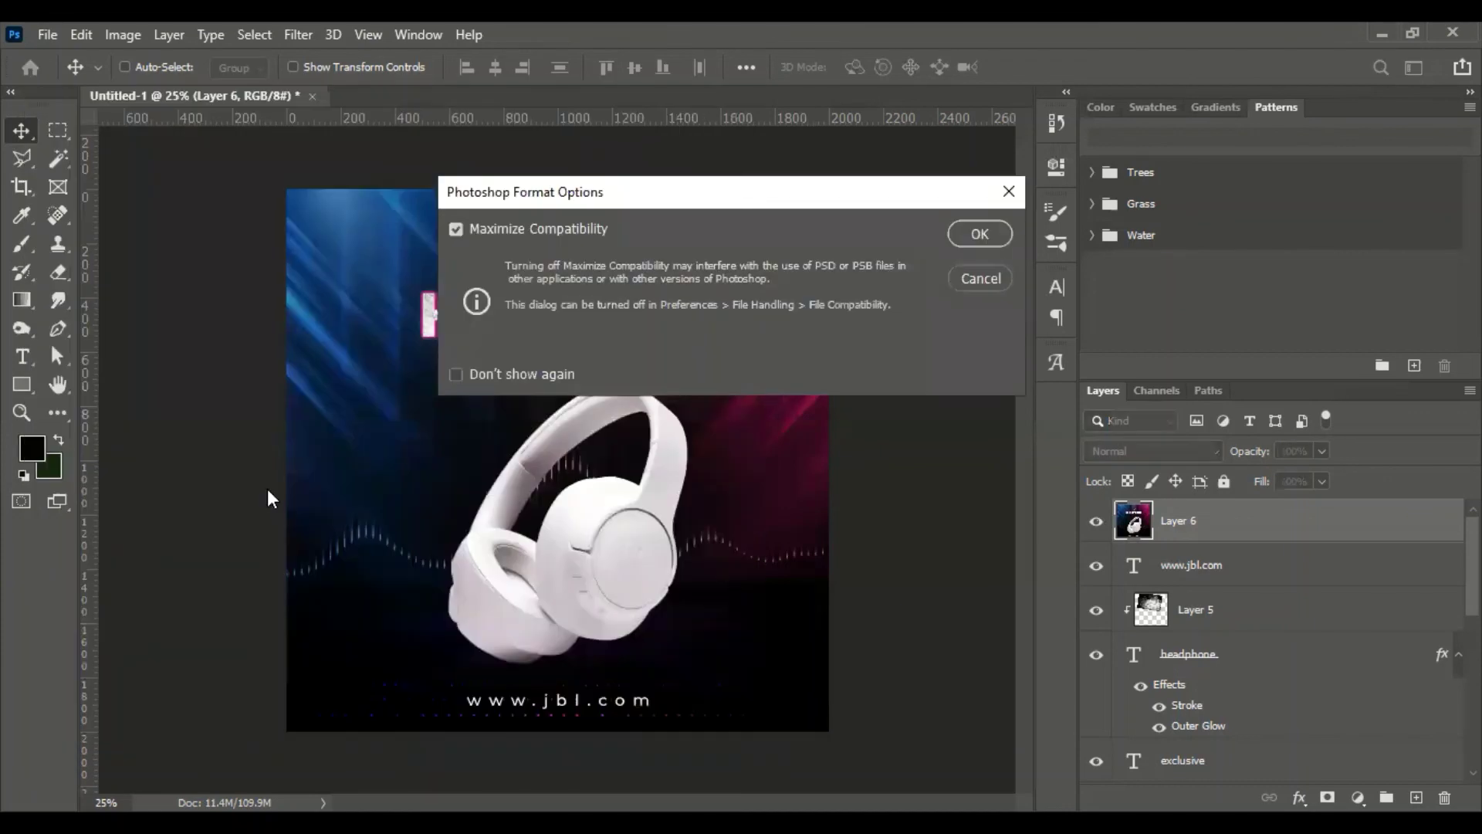
key(Return)
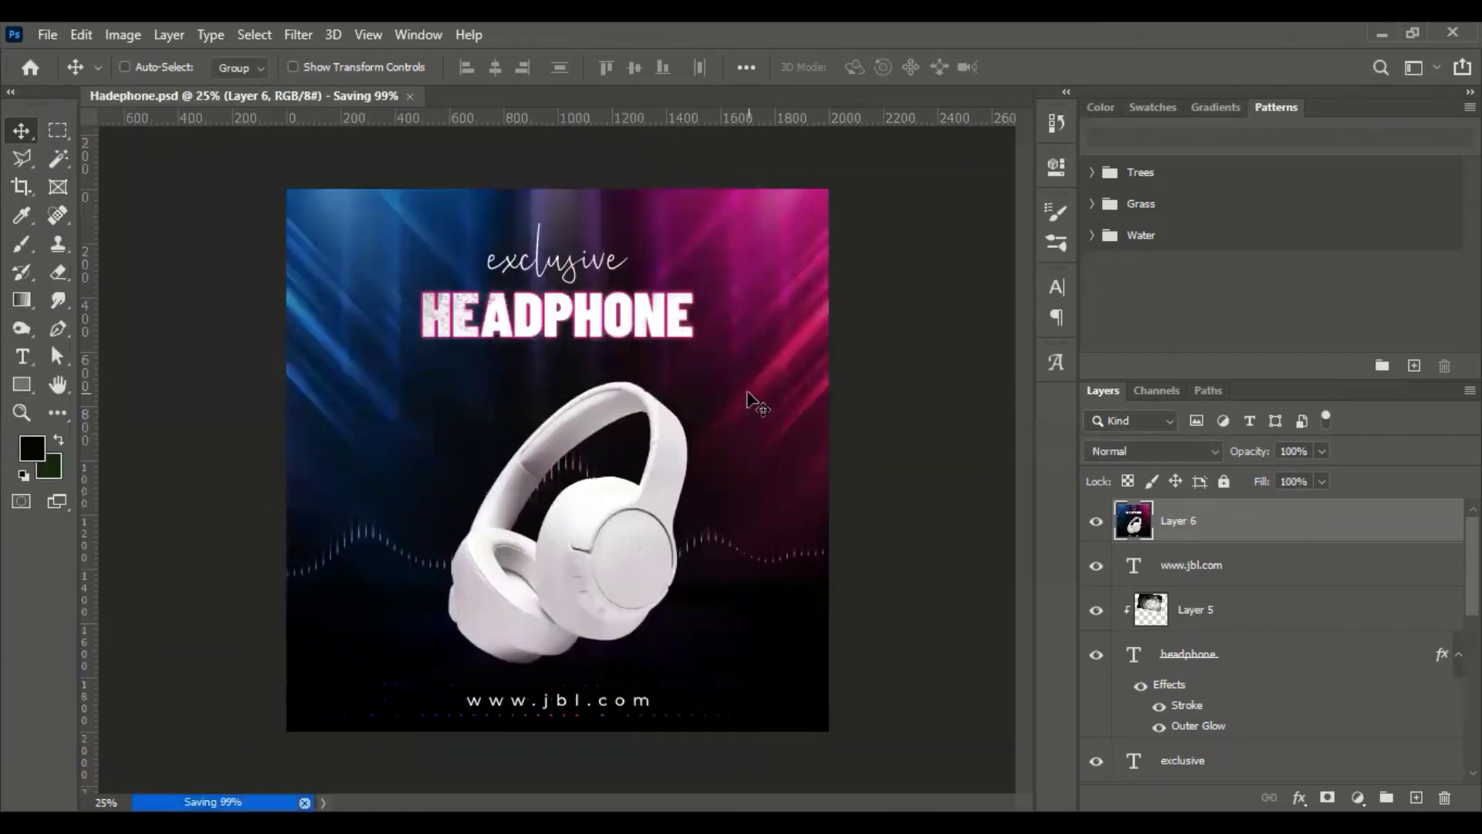